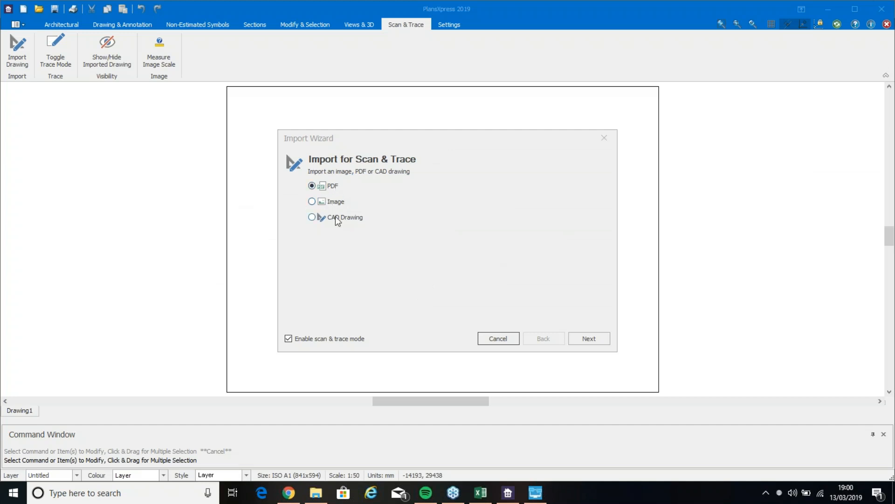
# - Load the PDF file "Sample Drawing for PX Import" into the import for Scan & Trace
pyautogui.click(595, 338)
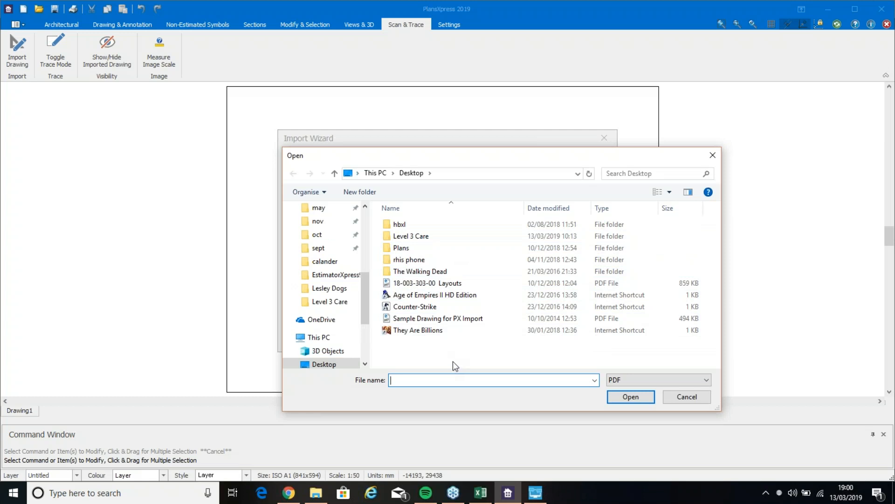
pyautogui.click(438, 321)
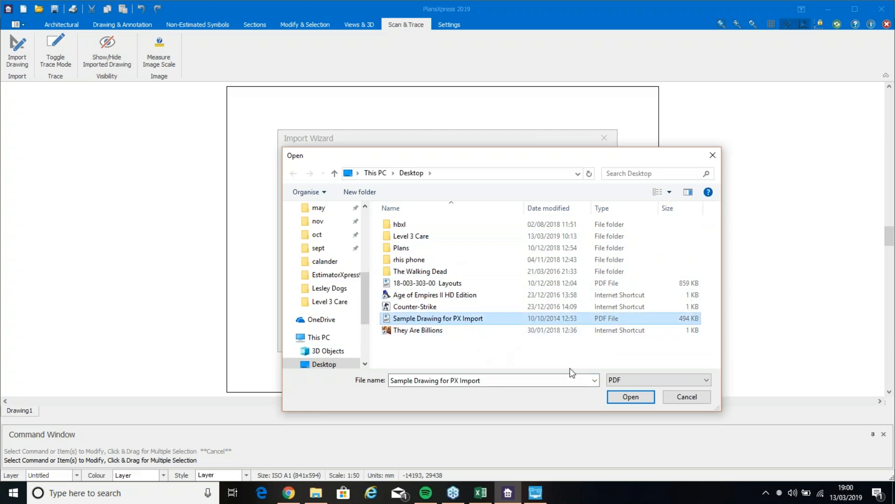
pyautogui.click(624, 398)
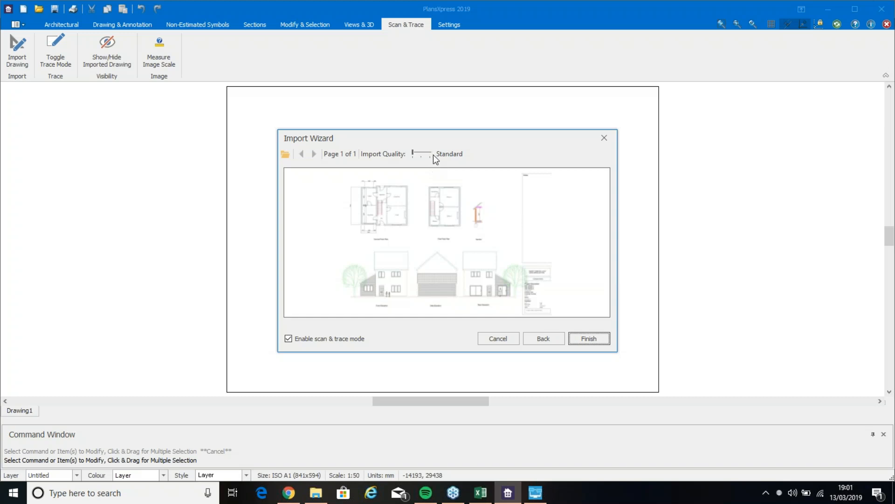
# - Adjust the import quality, finish the import and place the drawing from the sheet's lower-left corner across its full width
pyautogui.click(419, 154)
pyautogui.click(585, 339)
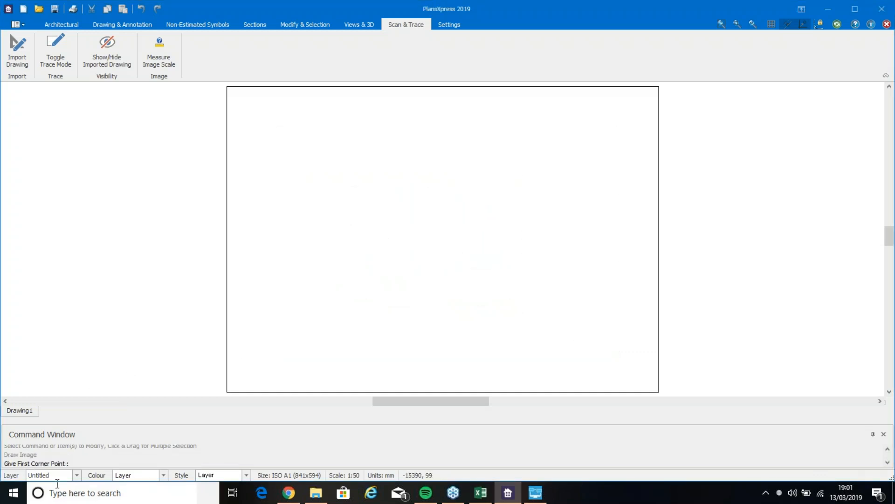
pyautogui.click(227, 390)
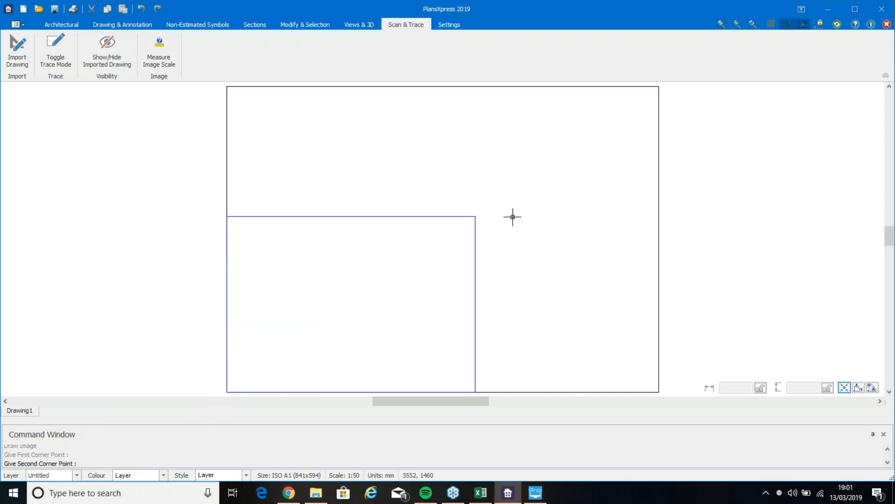
pyautogui.click(658, 137)
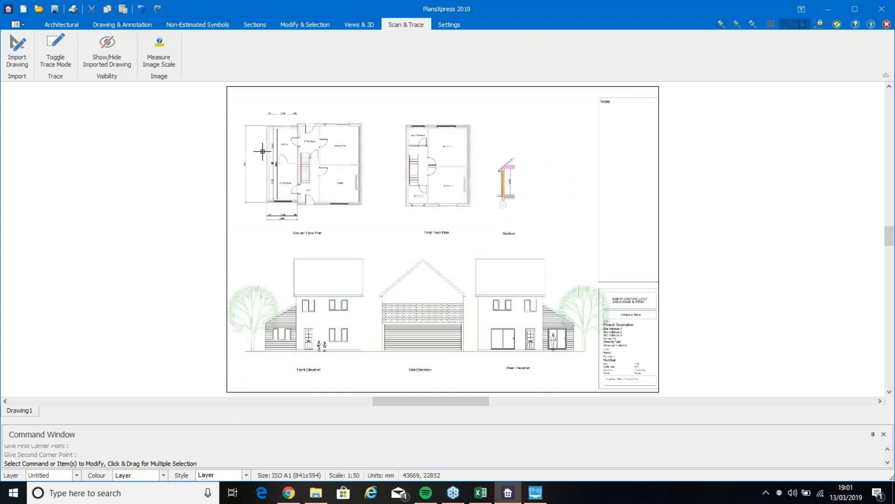
# - Measure the imported image's scale with a horizontal line between the extension lines of the 1800 dimension above the Kitchen
pyautogui.scroll(2, 259, 139)
pyautogui.scroll(3, 287, 192)
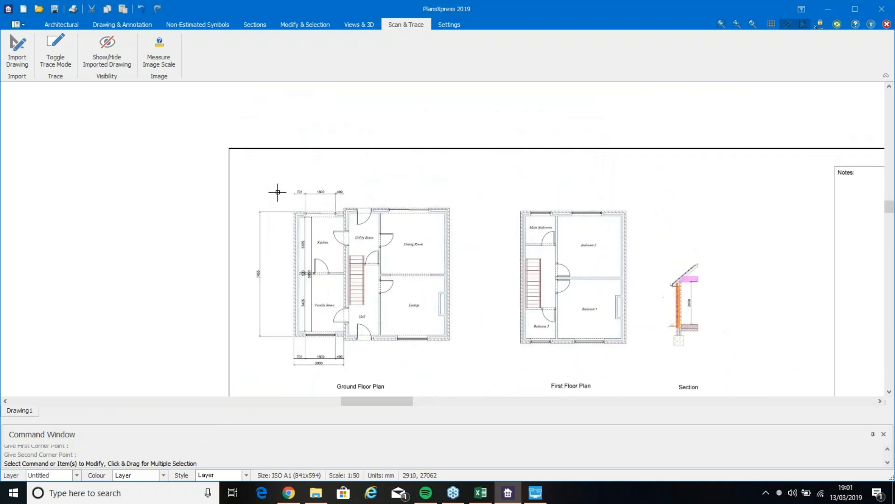
pyautogui.scroll(3, 339, 193)
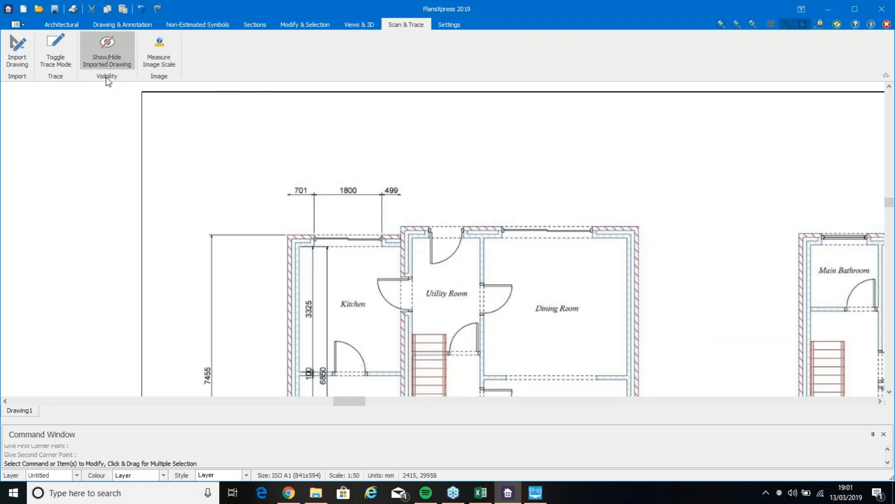
pyautogui.click(160, 50)
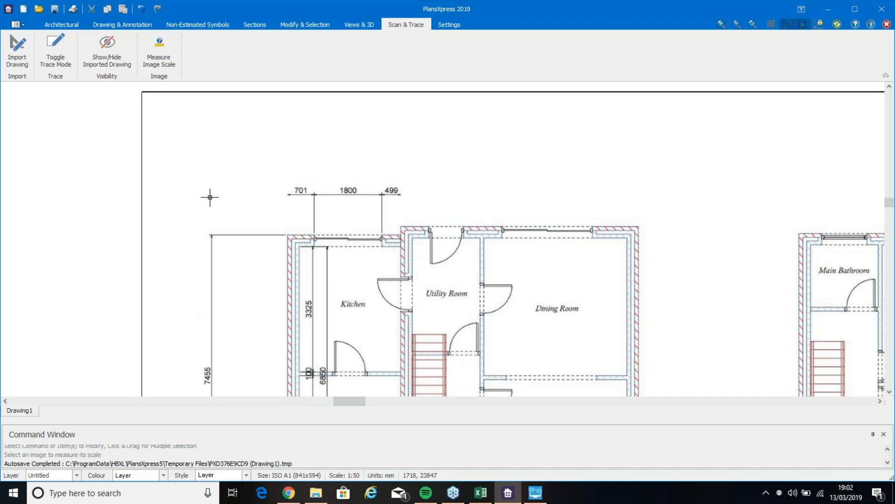
pyautogui.moveTo(180, 227); pyautogui.dragTo(111, 163)
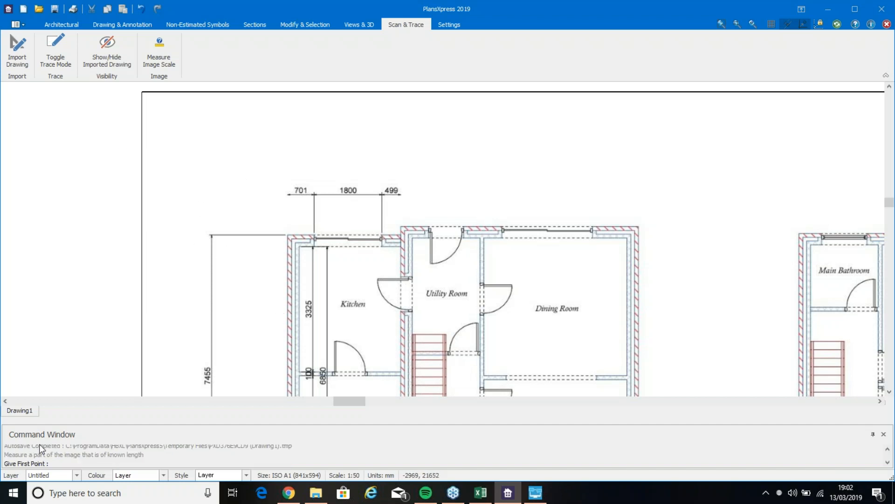
pyautogui.scroll(4, 317, 193)
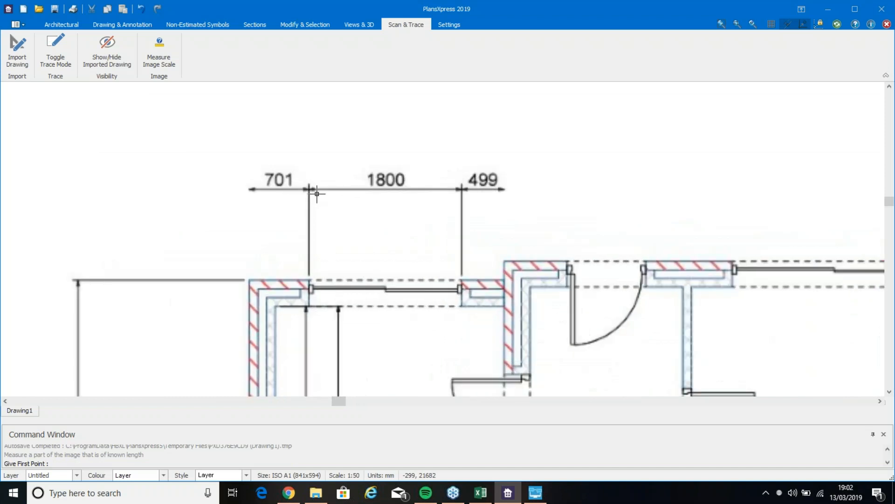
pyautogui.scroll(2, 317, 194)
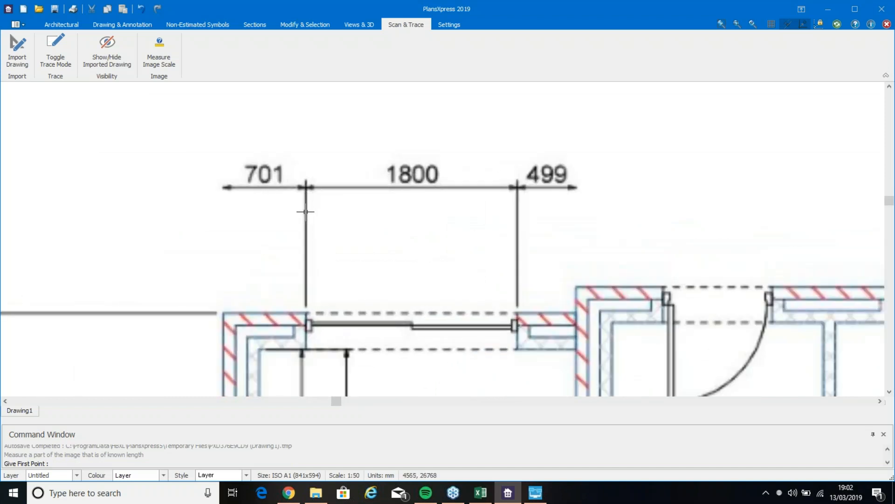
pyautogui.scroll(3, 305, 211)
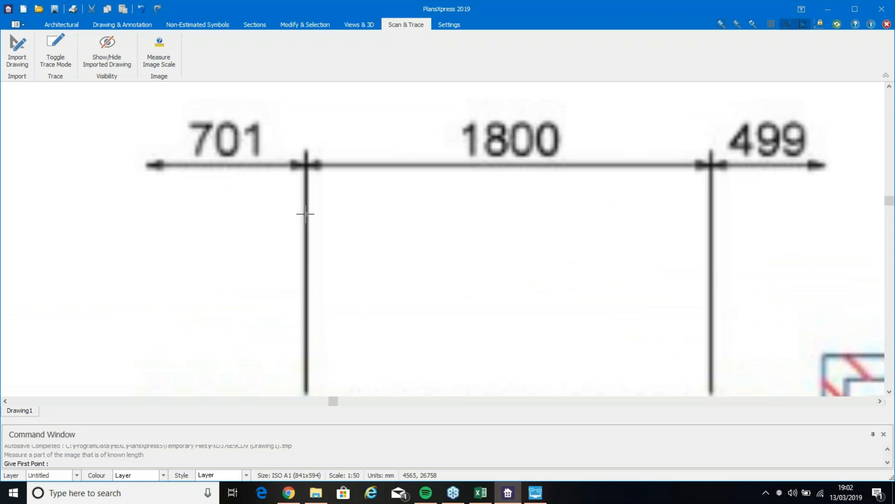
pyautogui.click(305, 214)
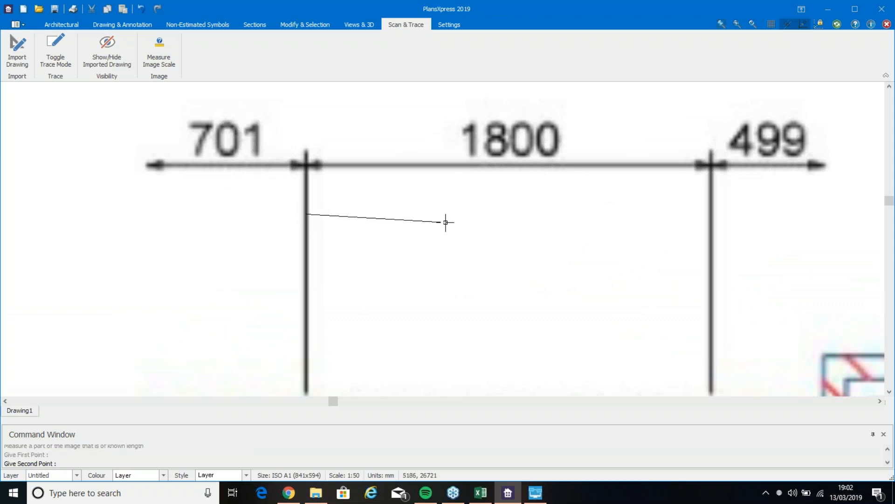
pyautogui.press('shift')
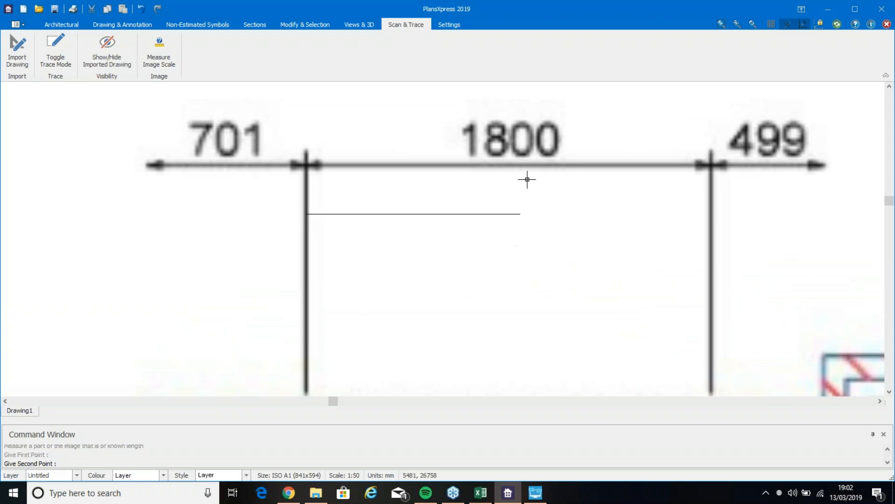
pyautogui.click(711, 214)
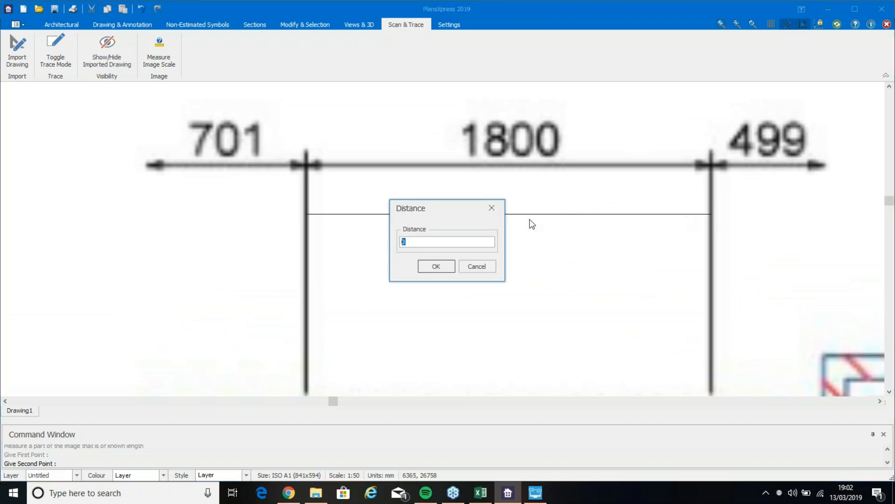
# - Set the known distance of the measured image line to 1800 mm and apply the scale
pyautogui.press('End')
pyautogui.press('Num_Lock')
pyautogui.moveTo(429, 244); pyautogui.dragTo(396, 250)
pyautogui.write('1800')
pyautogui.click(435, 269)
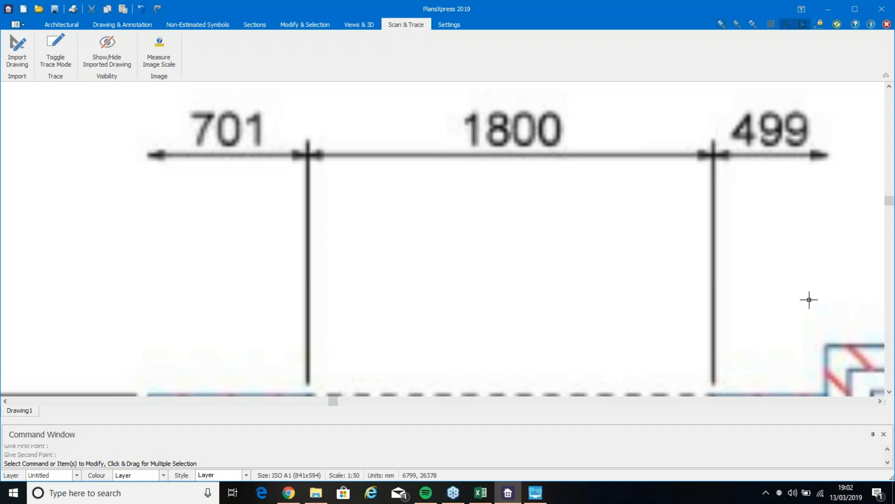
# - Add horizontal construction lines on the Kitchen's upper outer and inner wall faces and the Utility Room's upper outer wall face
pyautogui.scroll(-2, 605, 230)
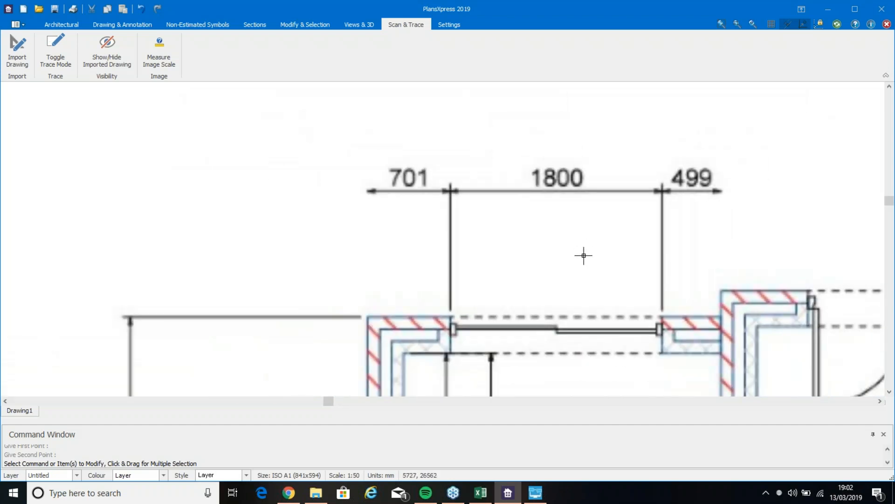
pyautogui.moveTo(582, 262); pyautogui.dragTo(460, 204, button='middle')
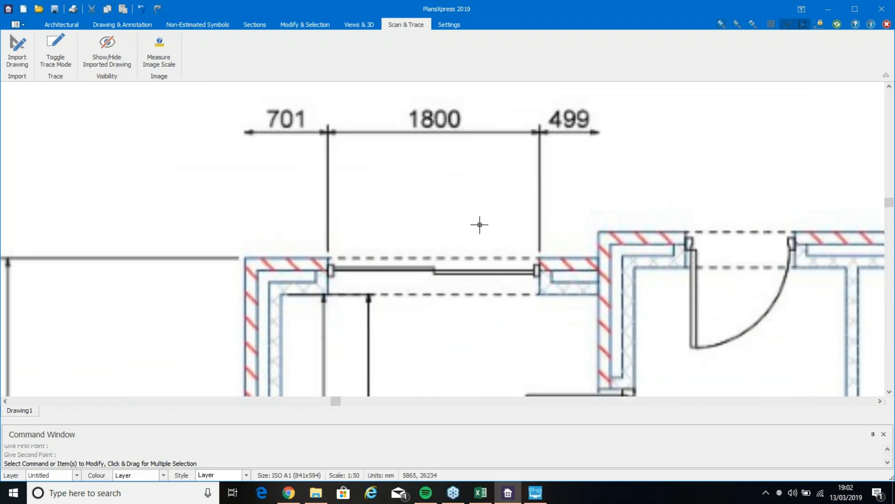
pyautogui.scroll(-2, 472, 228)
pyautogui.moveTo(535, 295)
pyautogui.mouseDown(button='middle')
pyautogui.moveTo(521, 254)
pyautogui.moveTo(498, 258)
pyautogui.mouseUp(button='middle')
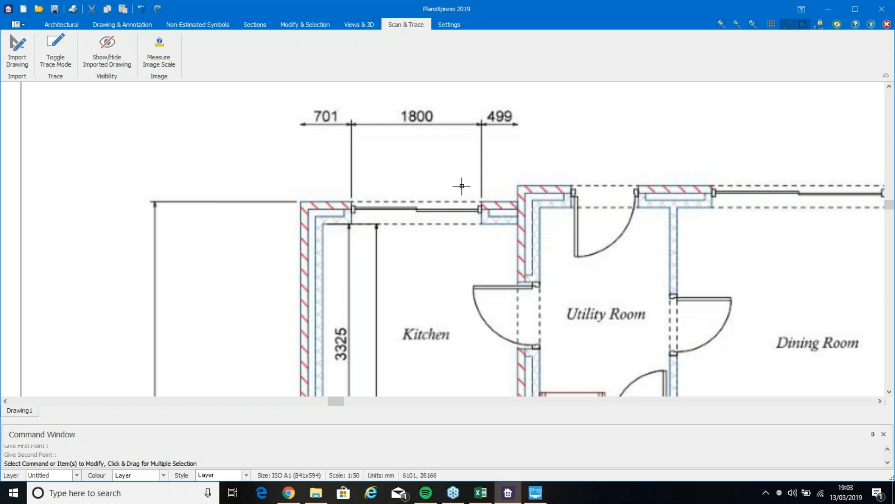
pyautogui.moveTo(574, 266)
pyautogui.mouseDown()
pyautogui.moveTo(296, 159)
pyautogui.moveTo(338, 189)
pyautogui.moveTo(426, 164)
pyautogui.mouseUp()
pyautogui.click(129, 23)
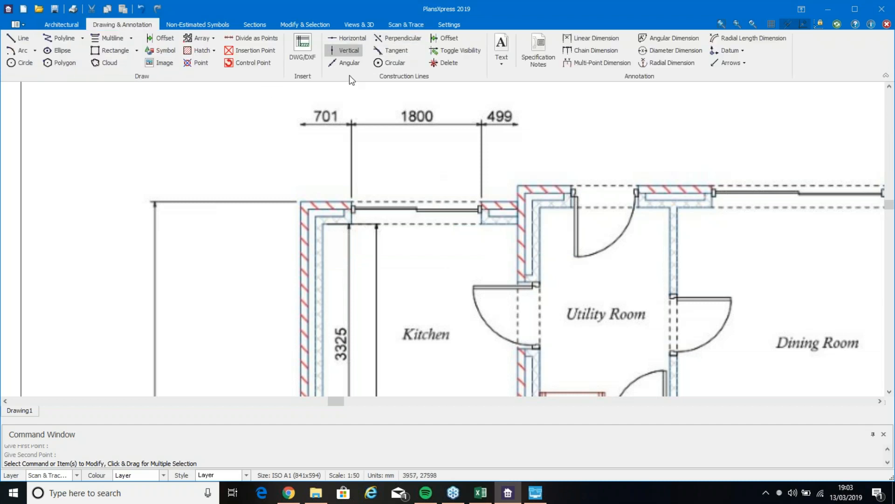
pyautogui.click(355, 38)
pyautogui.scroll(4, 443, 193)
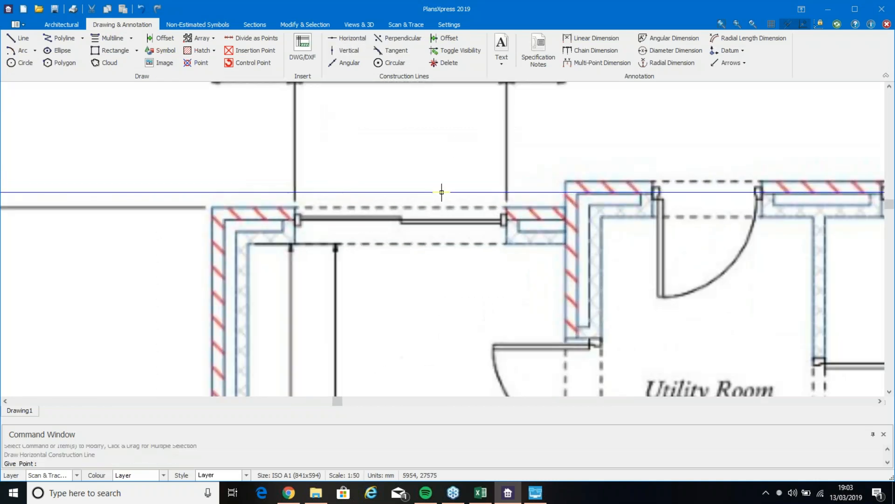
pyautogui.click(513, 214)
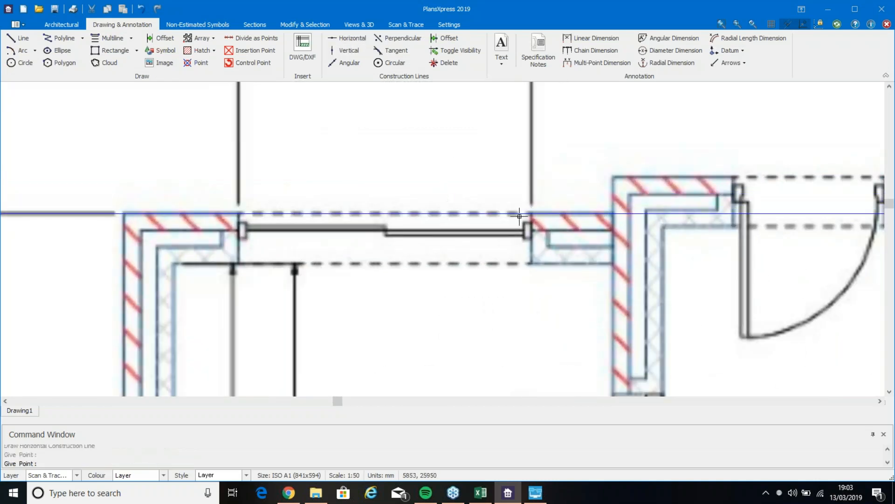
pyautogui.click(627, 177)
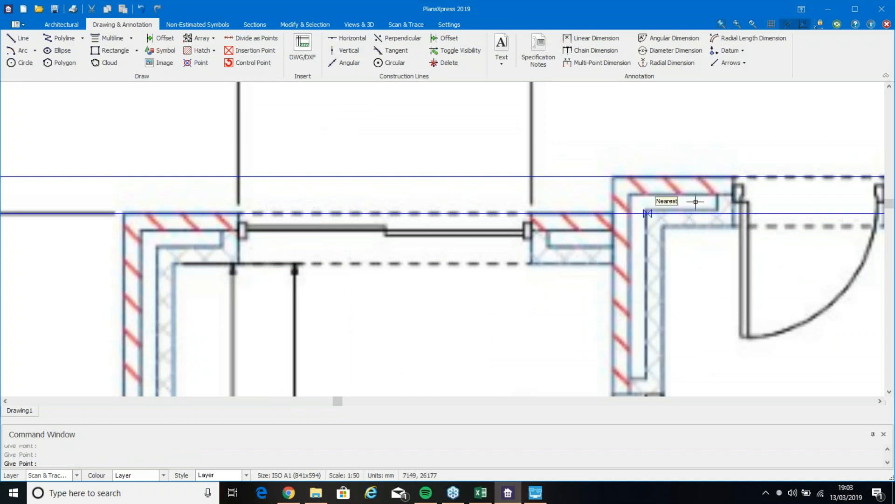
pyautogui.click(549, 263)
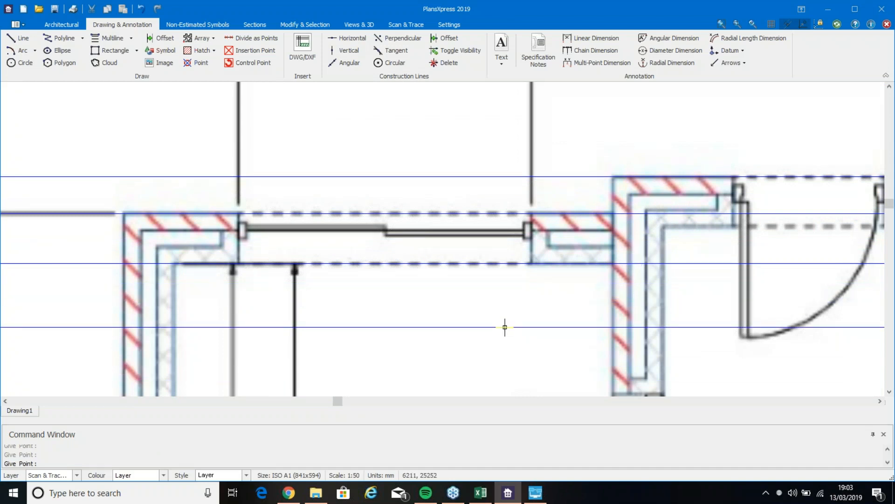
# - Add two horizontal construction lines along both faces of the partition between the Kitchen and the Family Room
pyautogui.moveTo(504, 325); pyautogui.dragTo(533, 206, button='middle')
pyautogui.moveTo(496, 345); pyautogui.dragTo(532, 211, button='middle')
pyautogui.moveTo(498, 330); pyautogui.dragTo(544, 182, button='middle')
pyautogui.moveTo(536, 270); pyautogui.dragTo(557, 144, button='middle')
pyautogui.scroll(2, 578, 258)
pyautogui.click(601, 304)
pyautogui.click(607, 283)
# - Add horizontal construction lines on the Family Room's lower outer and inner wall faces and the Hall's lower outer wall face
pyautogui.moveTo(621, 339); pyautogui.dragTo(597, 177, button='middle')
pyautogui.moveTo(584, 315)
pyautogui.mouseDown(button='middle')
pyautogui.moveTo(589, 188)
pyautogui.moveTo(573, 163)
pyautogui.mouseUp(button='middle')
pyautogui.moveTo(572, 301); pyautogui.dragTo(550, 146, button='middle')
pyautogui.moveTo(546, 273); pyautogui.dragTo(535, 67, button='middle')
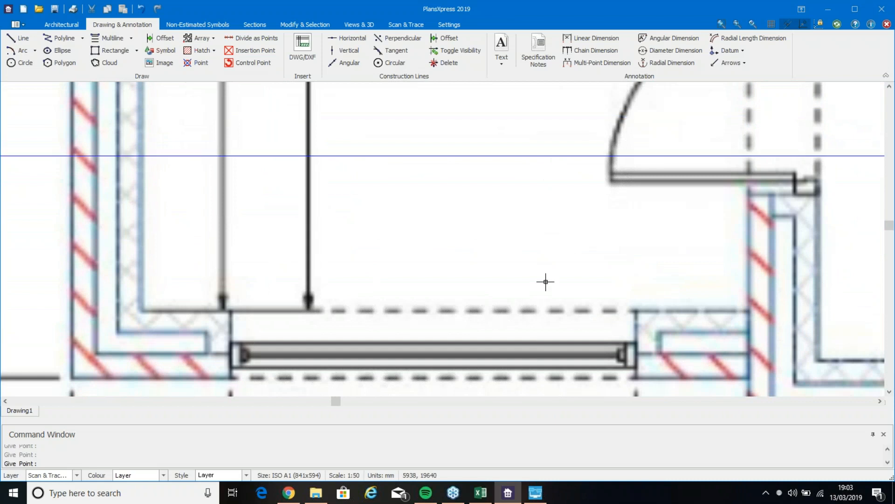
pyautogui.click(594, 377)
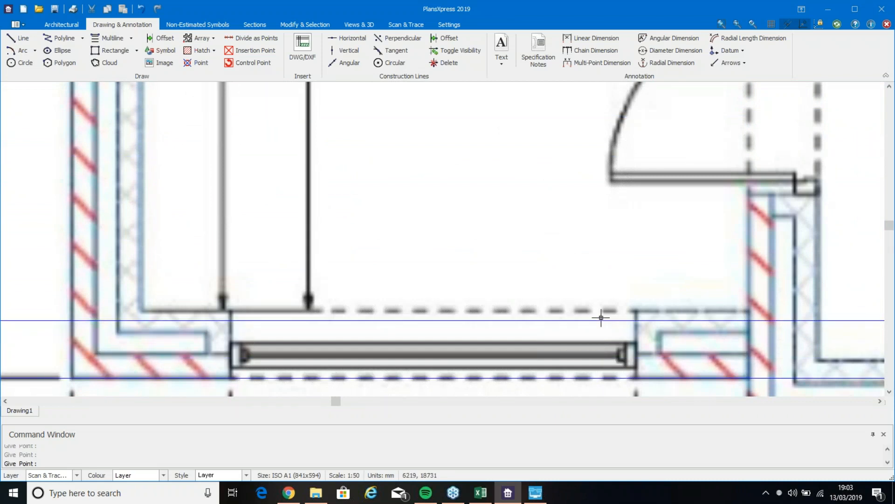
pyautogui.click(652, 332)
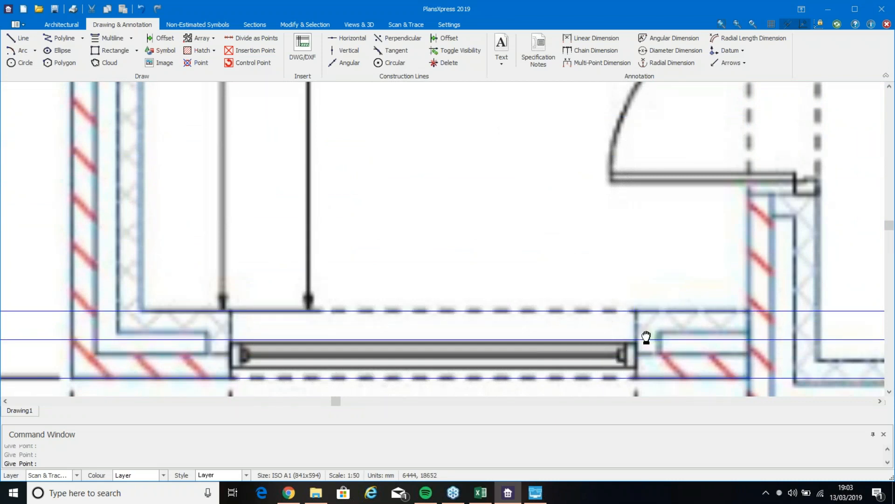
pyautogui.moveTo(645, 339); pyautogui.dragTo(441, 210, button='middle')
pyautogui.click(553, 299)
# - Add vertical construction lines on the Hall's left outer wall face and the Family Room's left outer and inner wall faces
pyautogui.click(350, 50)
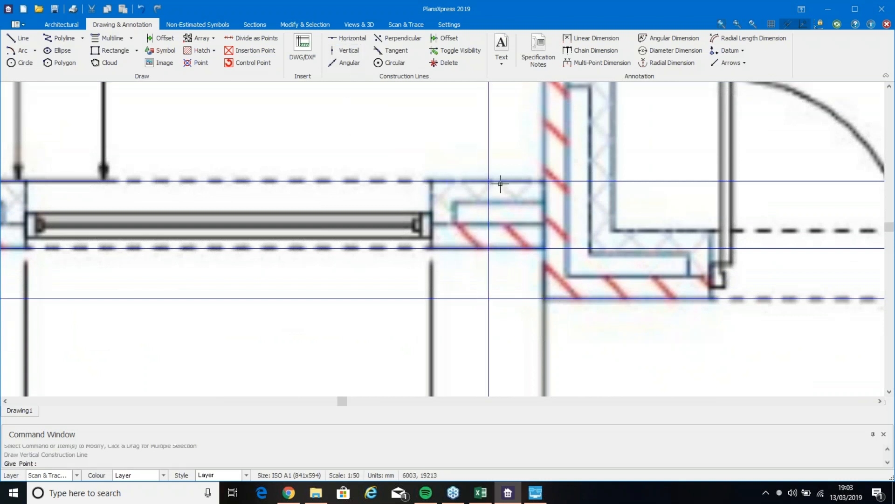
pyautogui.click(545, 296)
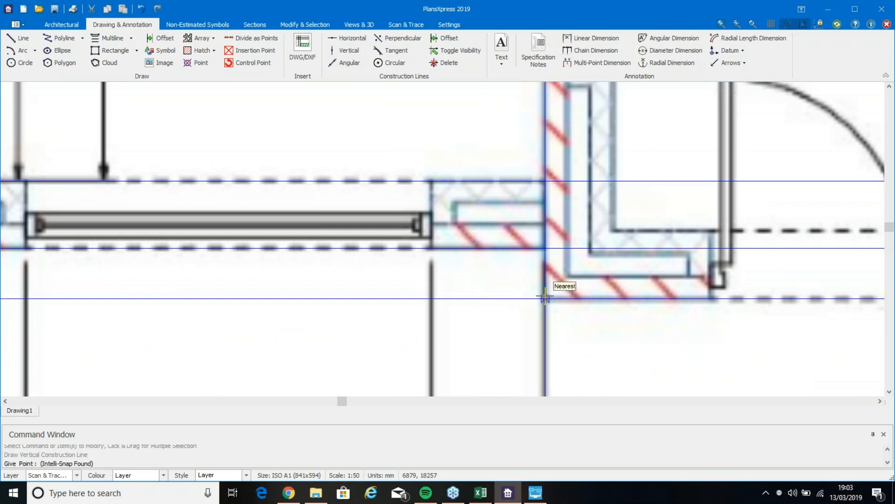
pyautogui.moveTo(444, 159); pyautogui.dragTo(696, 173, button='middle')
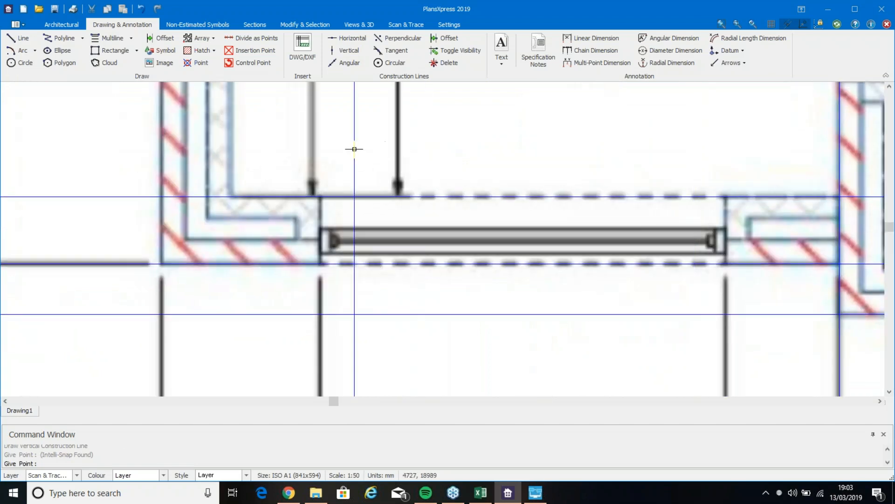
pyautogui.moveTo(354, 148); pyautogui.dragTo(607, 201, button='middle')
pyautogui.click(415, 251)
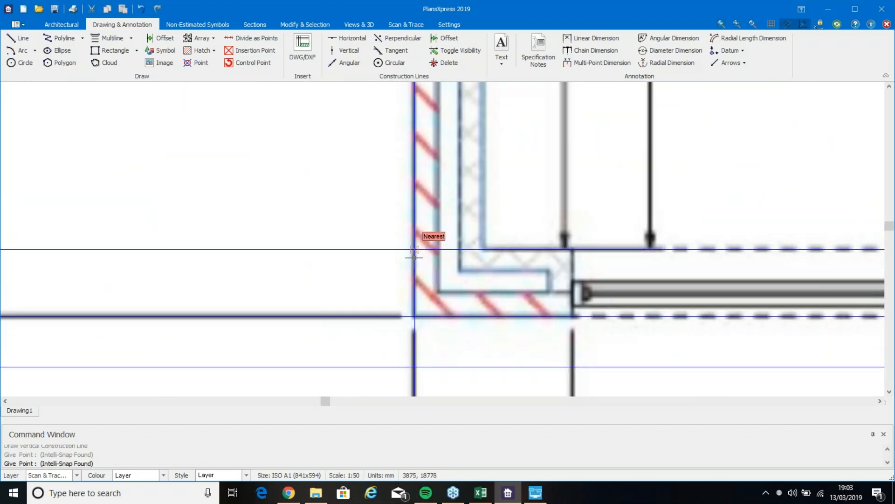
pyautogui.click(483, 251)
pyautogui.press('Escape')
# - Highlight the upper, middle and lower groups of horizontal construction lines in turn, and clear the selection
pyautogui.scroll(-4, 634, 173)
pyautogui.moveTo(591, 235); pyautogui.dragTo(362, 394, button='middle')
pyautogui.scroll(-1, 524, 192)
pyautogui.scroll(-4, 524, 192)
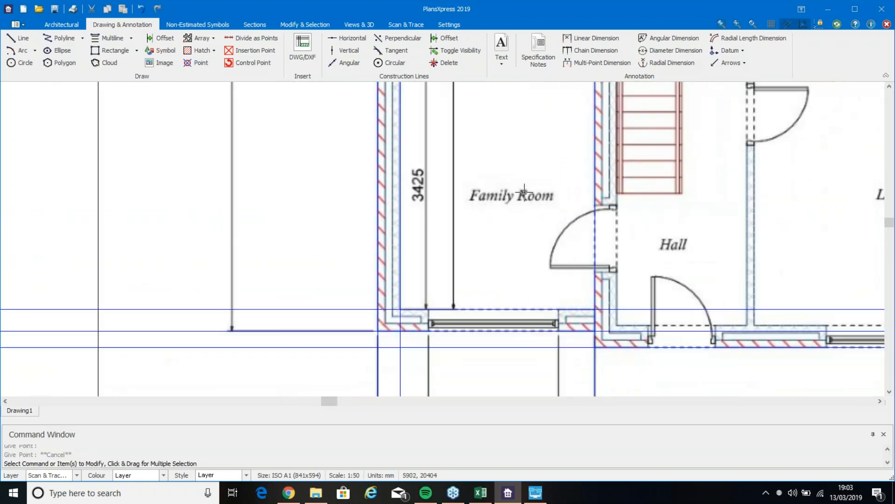
pyautogui.scroll(-3, 483, 257)
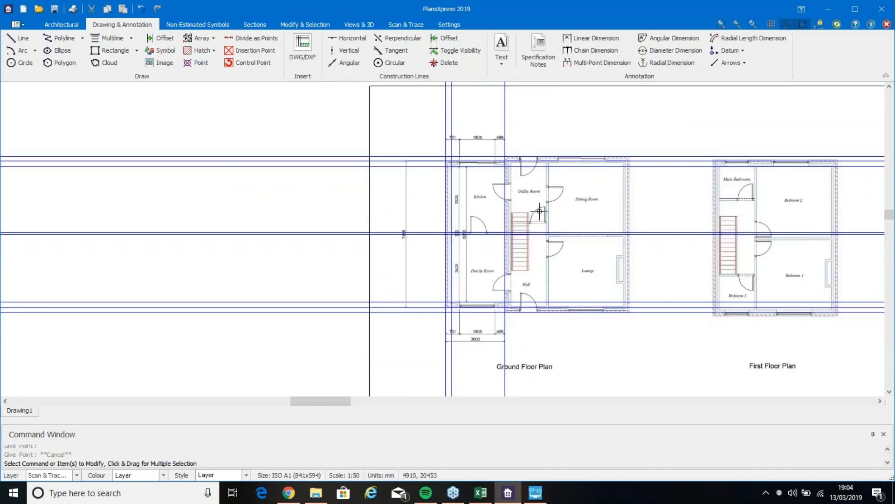
pyautogui.scroll(1, 485, 180)
pyautogui.moveTo(572, 196); pyautogui.dragTo(473, 140)
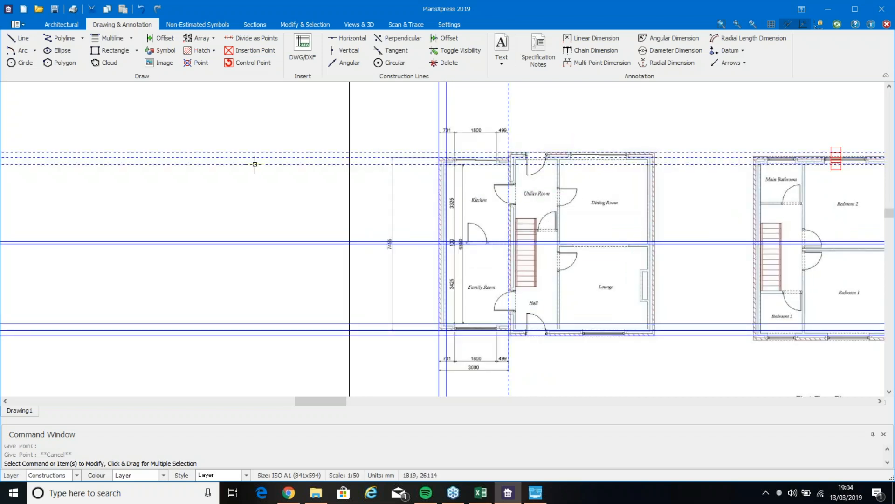
pyautogui.moveTo(274, 269); pyautogui.dragTo(234, 200)
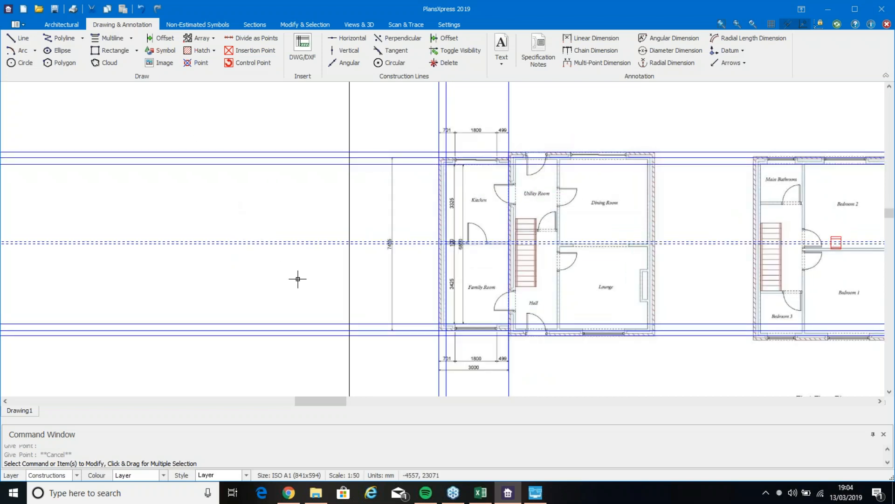
pyautogui.moveTo(273, 351); pyautogui.dragTo(237, 289)
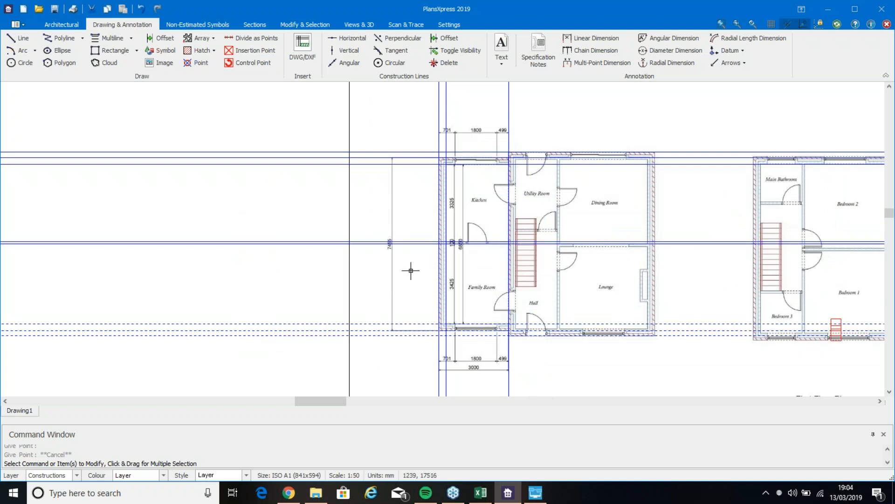
pyautogui.press('Escape')
# - Choose a brick and block external cavity wall for the ground floor, 2.400 high floor to joist height (Single storey)
pyautogui.scroll(8, 470, 173)
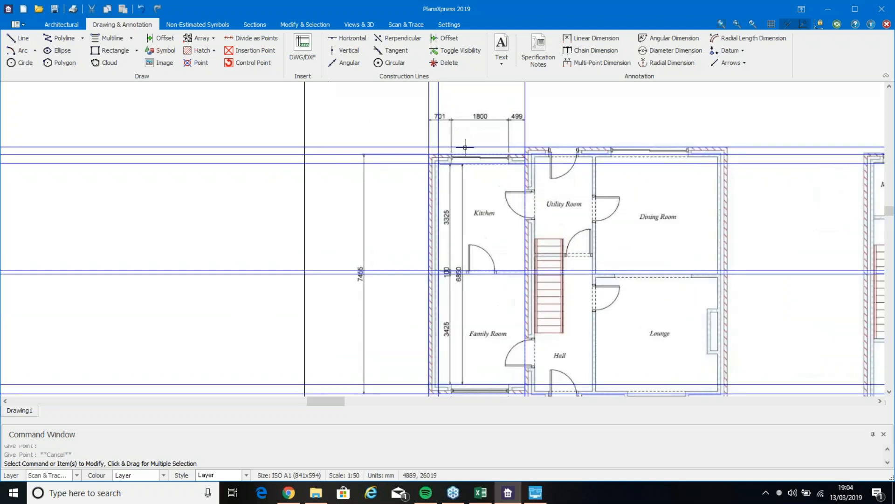
pyautogui.moveTo(486, 160); pyautogui.dragTo(477, 208, button='middle')
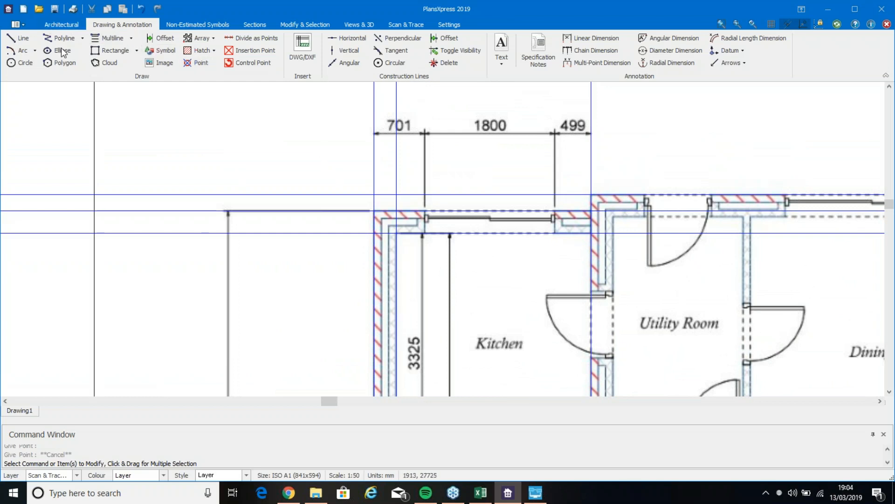
pyautogui.click(58, 22)
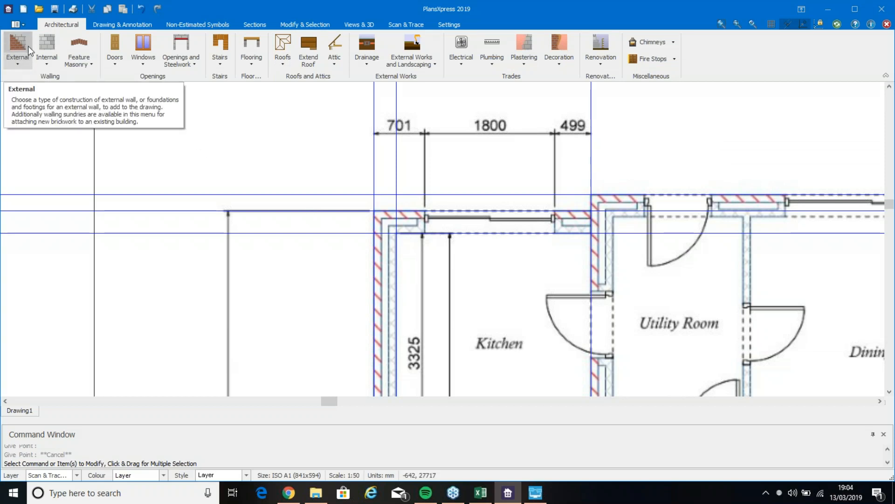
pyautogui.click(25, 66)
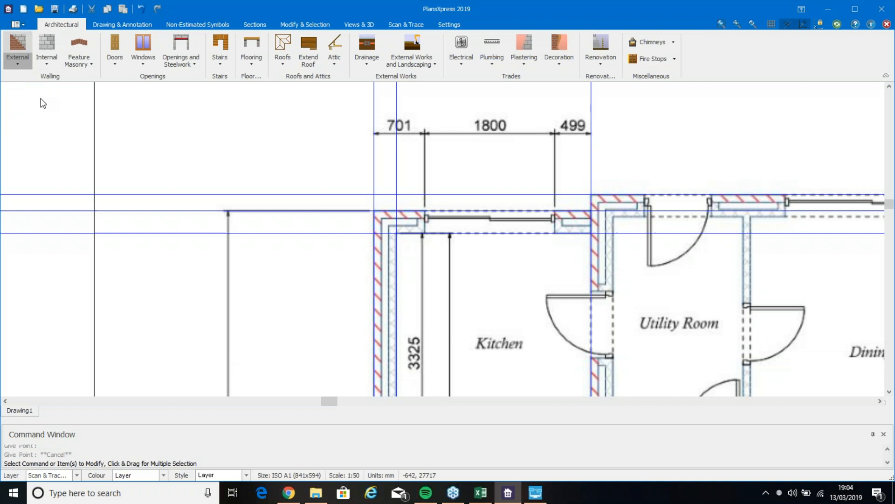
pyautogui.moveTo(104, 257)
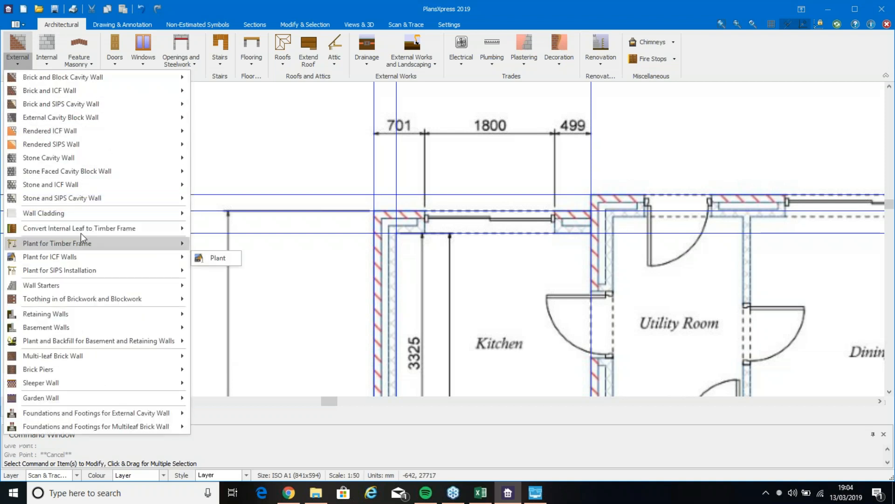
pyautogui.moveTo(27, 81)
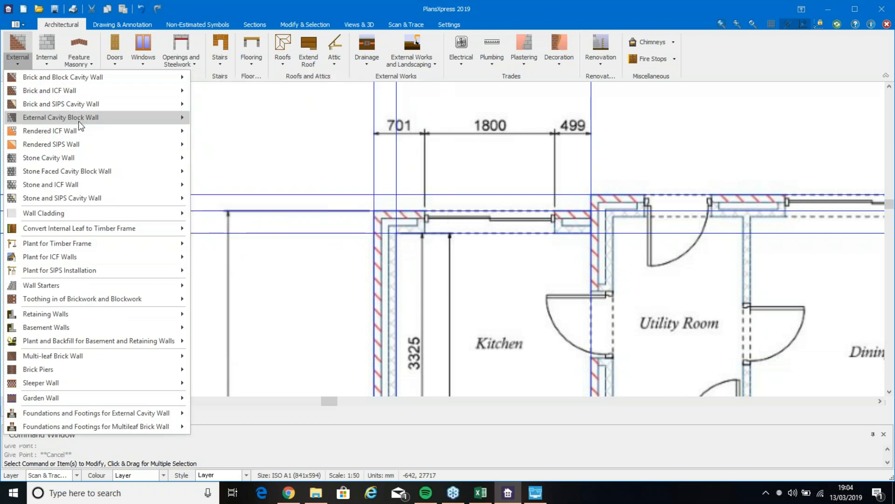
pyautogui.moveTo(82, 129)
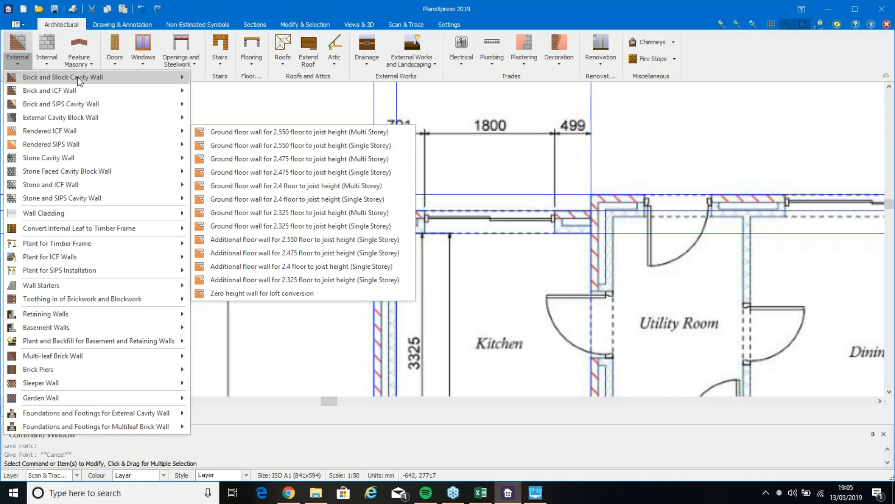
pyautogui.moveTo(77, 77)
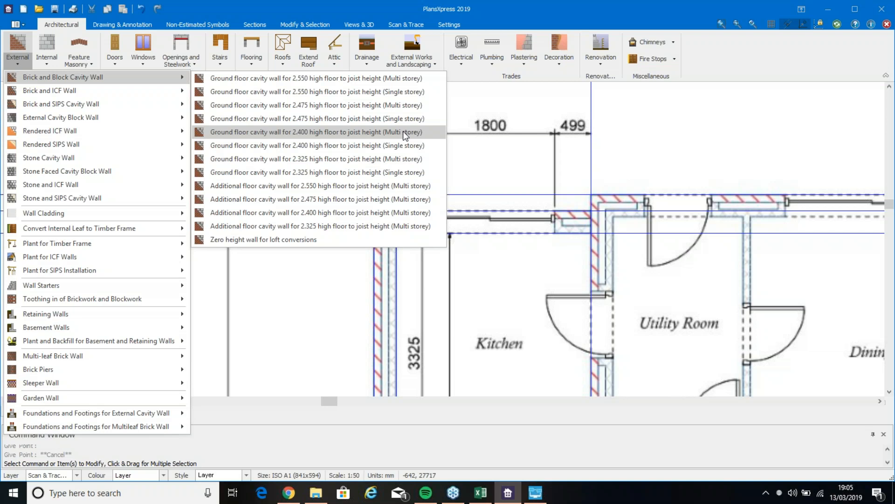
pyautogui.click(340, 145)
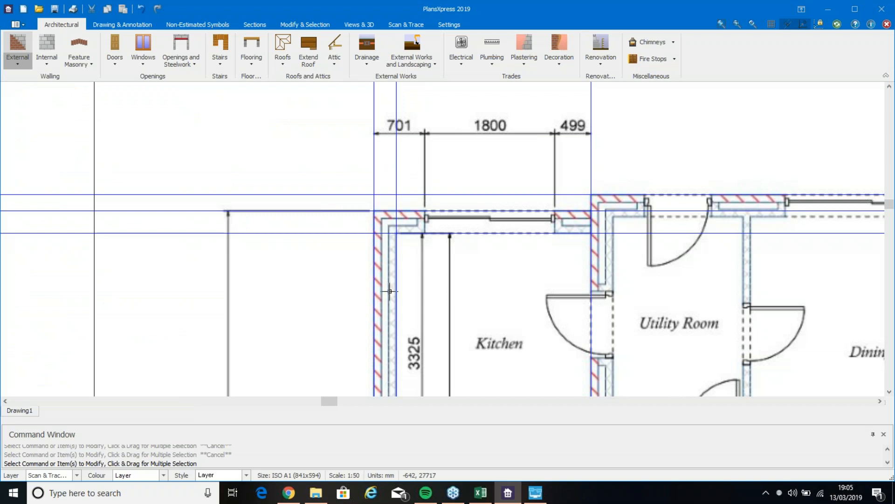
pyautogui.click(389, 271)
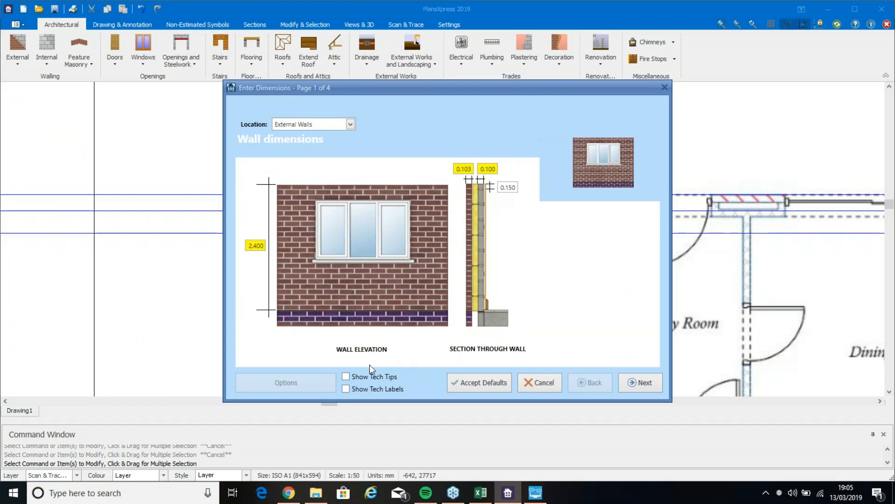
# - Turn on the tech tips and tech labels in the wall dimensions, and check the tips for wall height and internal leaf thickness
pyautogui.click(358, 377)
pyautogui.click(358, 390)
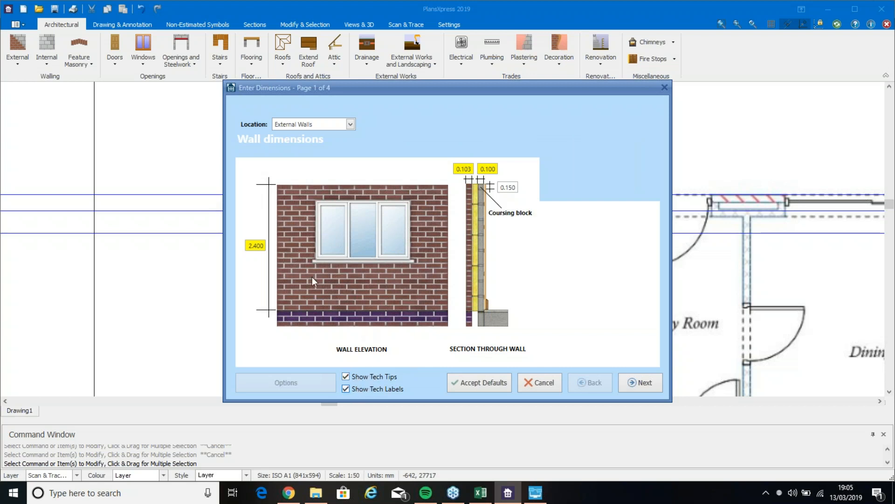
pyautogui.click(256, 244)
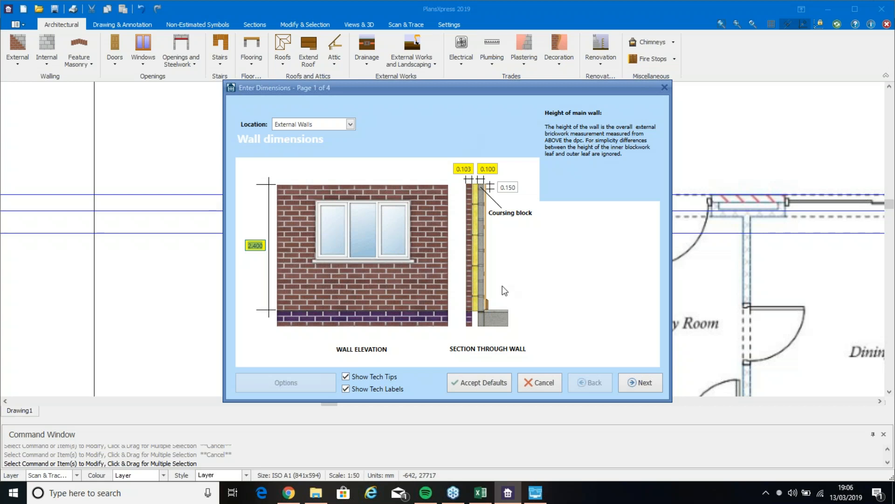
pyautogui.click(487, 169)
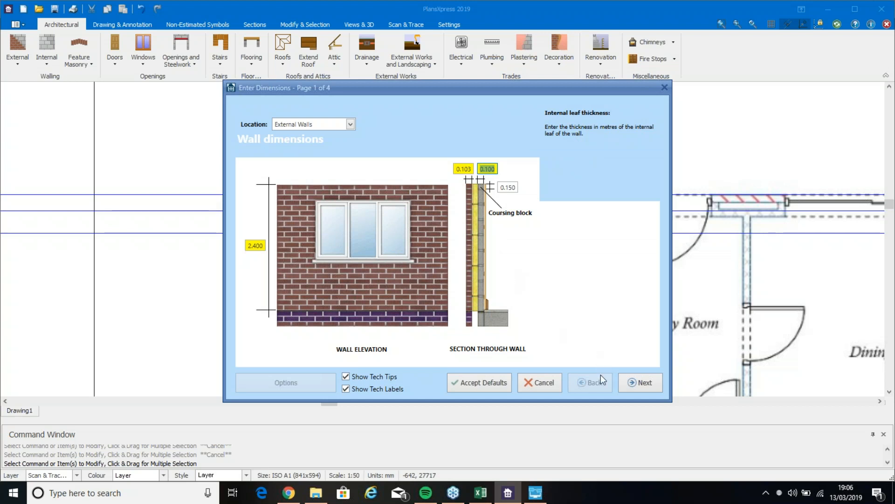
# - Review the foundation width and accept the default foundation, footing, plastering and decoration details for the cavity wall
pyautogui.click(645, 382)
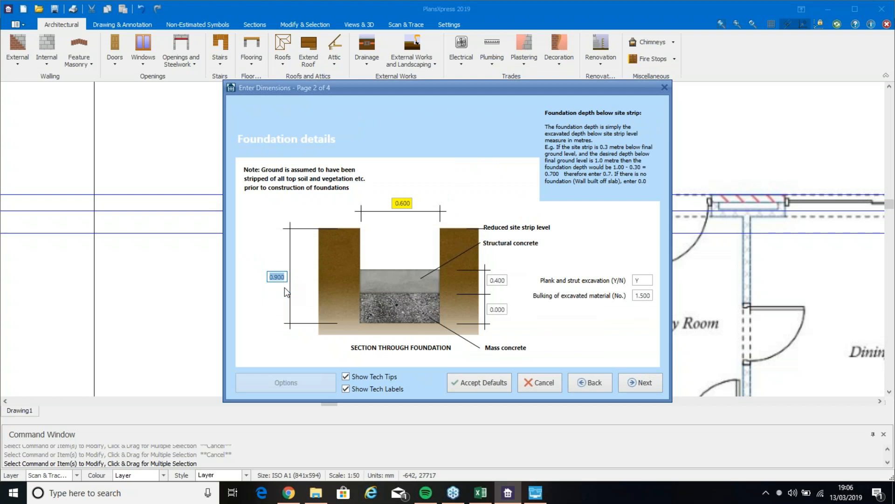
pyautogui.click(400, 204)
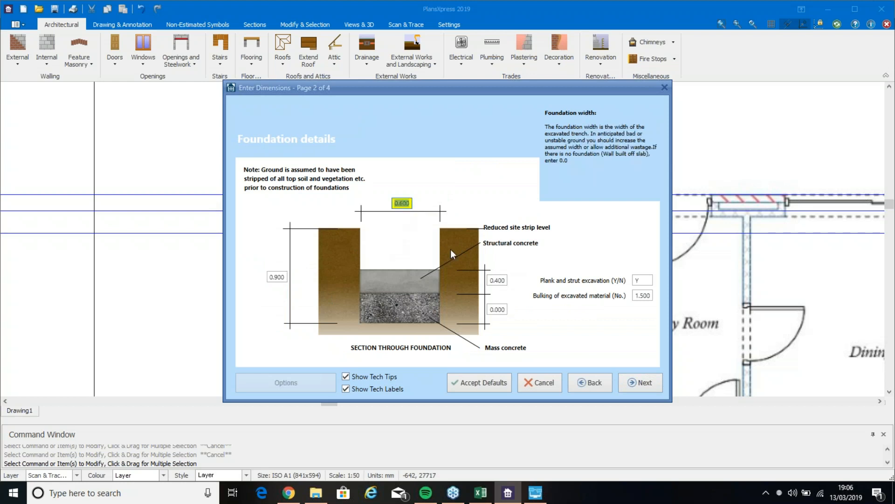
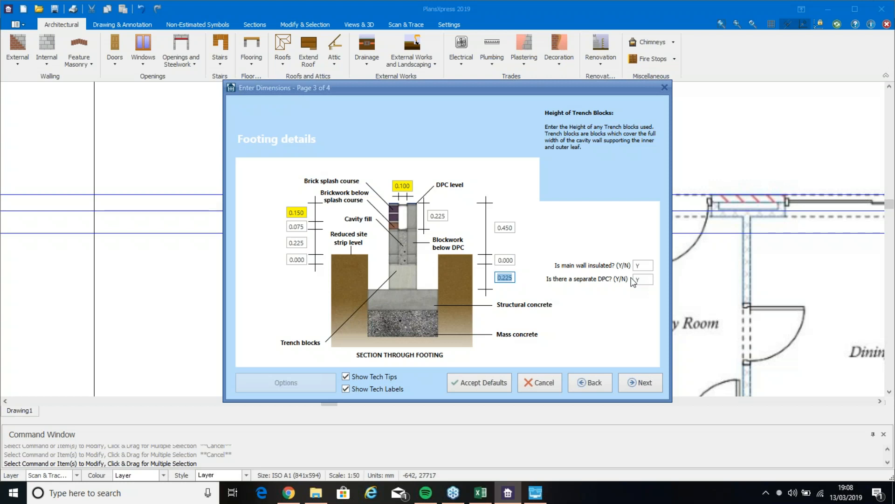
pyautogui.click(640, 383)
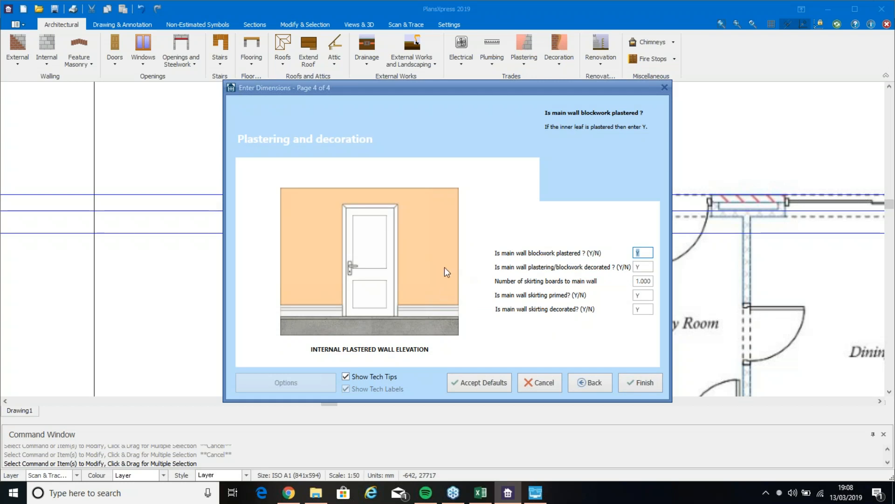
pyautogui.click(640, 378)
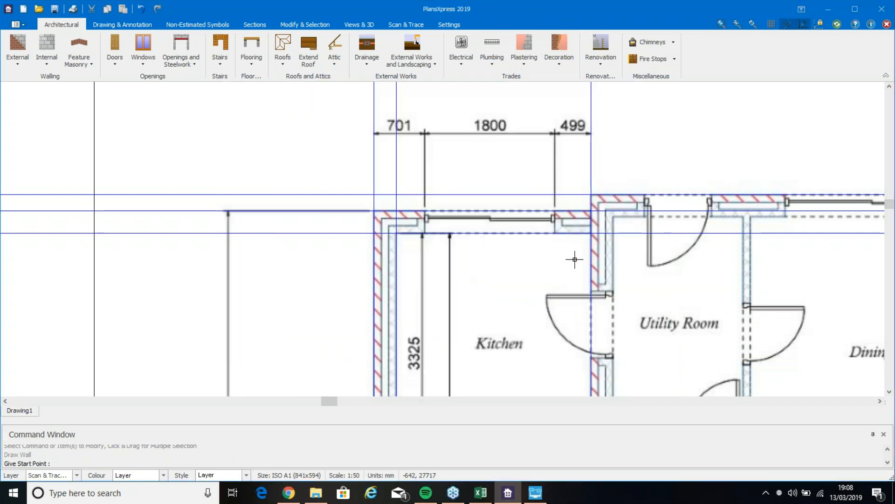
# - Draw the cavity wall along the inner-face construction lines of the Kitchen's upper wall, the left wall and the Family Room's lower wall
pyautogui.click(582, 231)
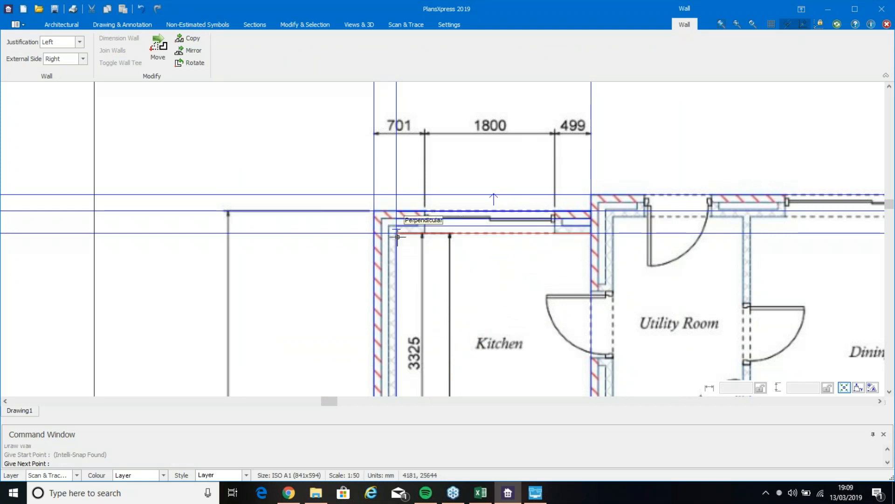
pyautogui.click(441, 308)
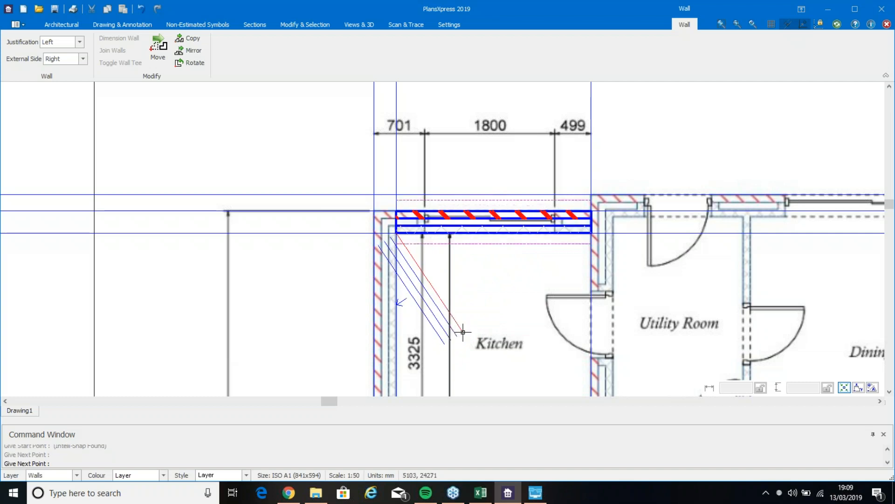
pyautogui.moveTo(465, 336)
pyautogui.mouseDown(button='middle')
pyautogui.moveTo(471, 273)
pyautogui.moveTo(517, 147)
pyautogui.mouseUp(button='middle')
pyautogui.scroll(-3, 525, 266)
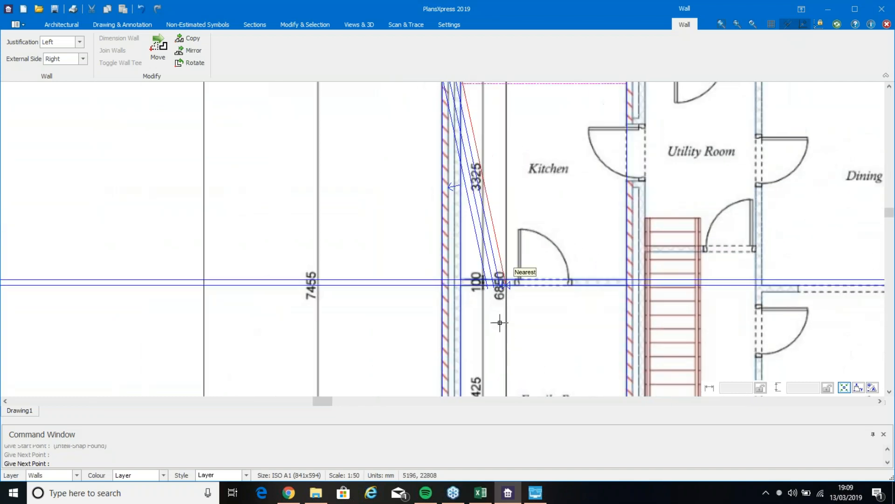
pyautogui.moveTo(504, 336); pyautogui.dragTo(517, 237, button='middle')
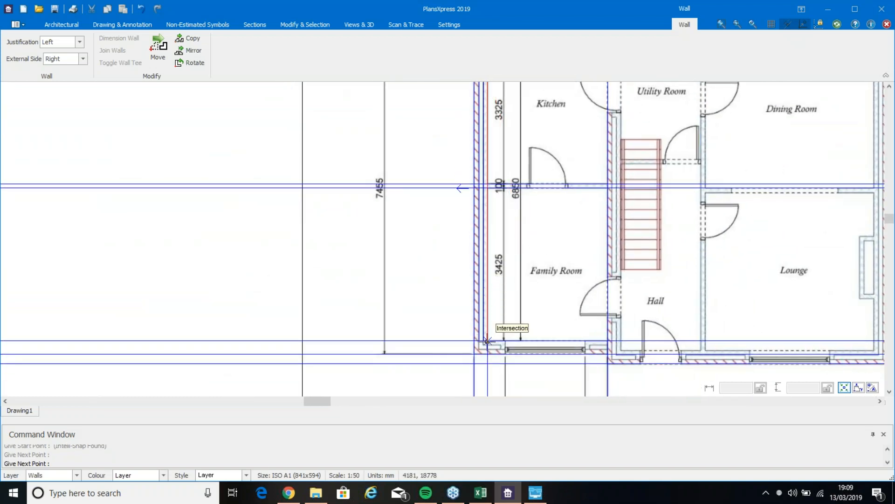
pyautogui.click(510, 341)
pyautogui.click(608, 341)
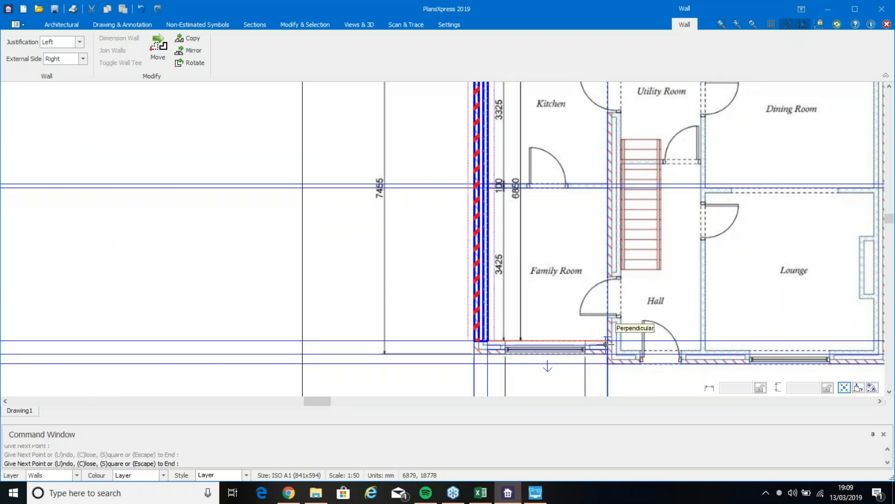
pyautogui.press('Escape')
pyautogui.press('Escape')
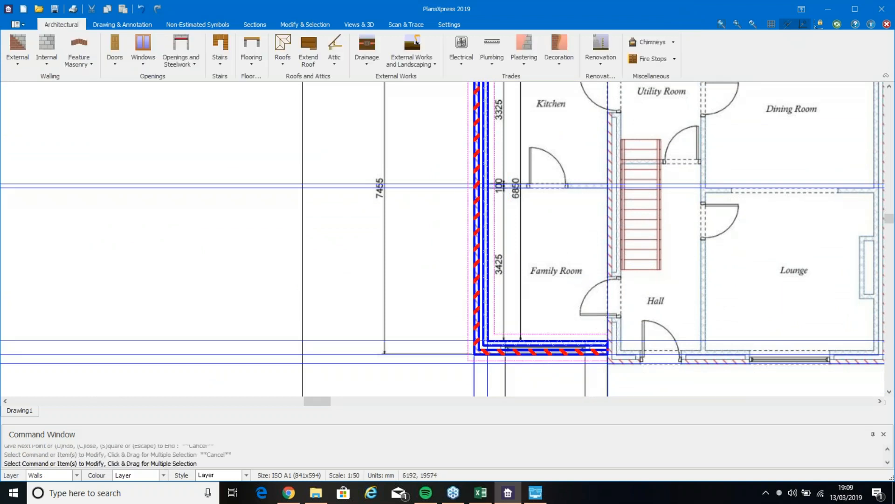
# - Preview the drawn cavity walls in 3D, inspect them from another angle and close the preview
pyautogui.click(365, 26)
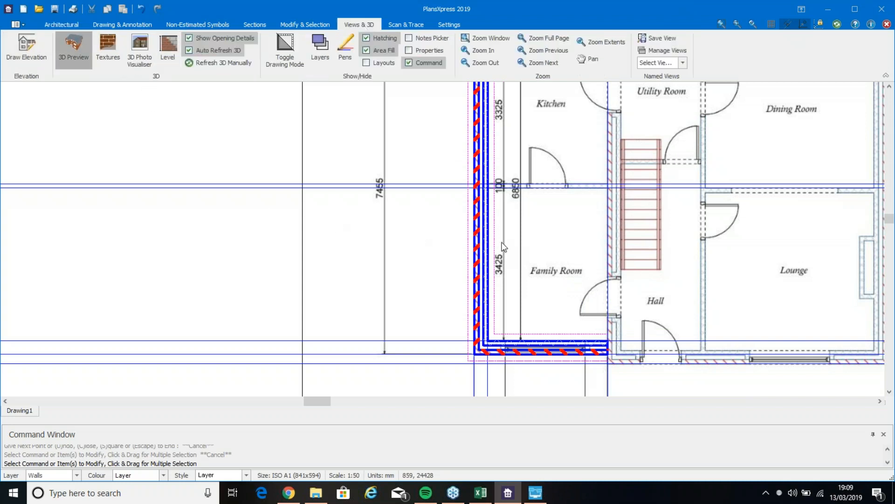
pyautogui.moveTo(383, 268); pyautogui.dragTo(443, 286)
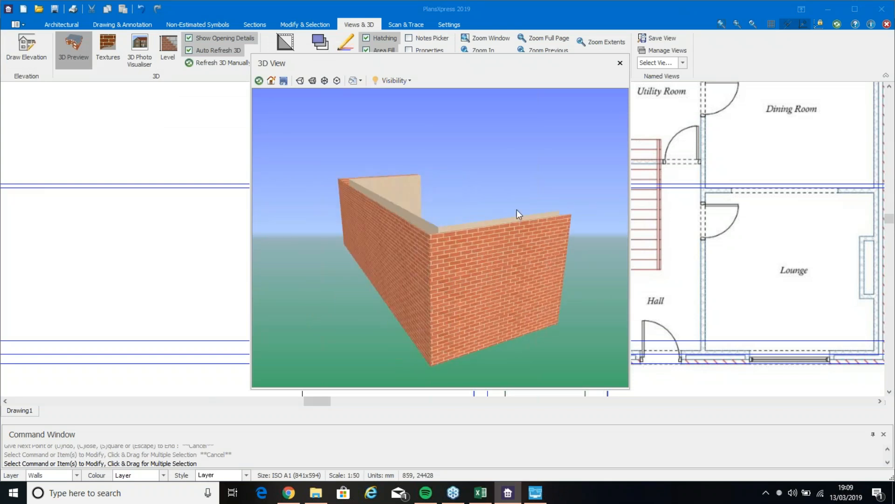
pyautogui.click(620, 63)
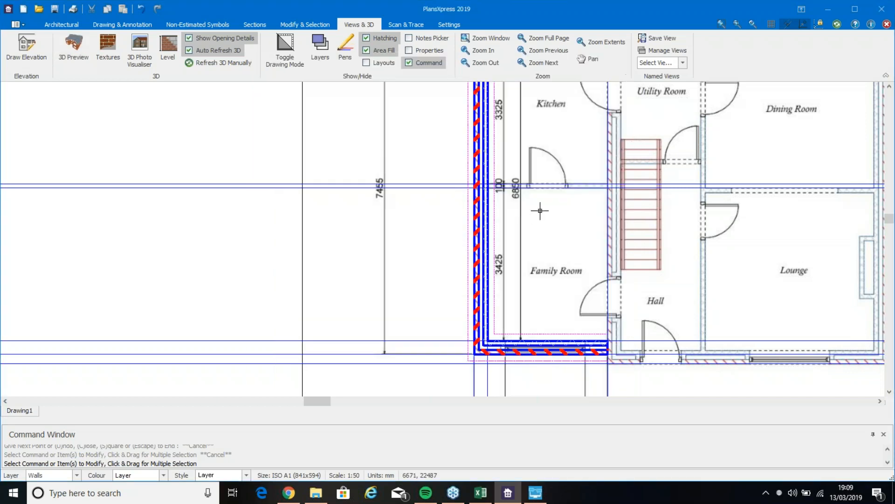
# - Draw a cavity wall with Left justification and Left external side between the Kitchen and Family Room and the Utility Room and Hall
pyautogui.moveTo(563, 211); pyautogui.dragTo(435, 250, button='middle')
pyautogui.scroll(-1, 447, 246)
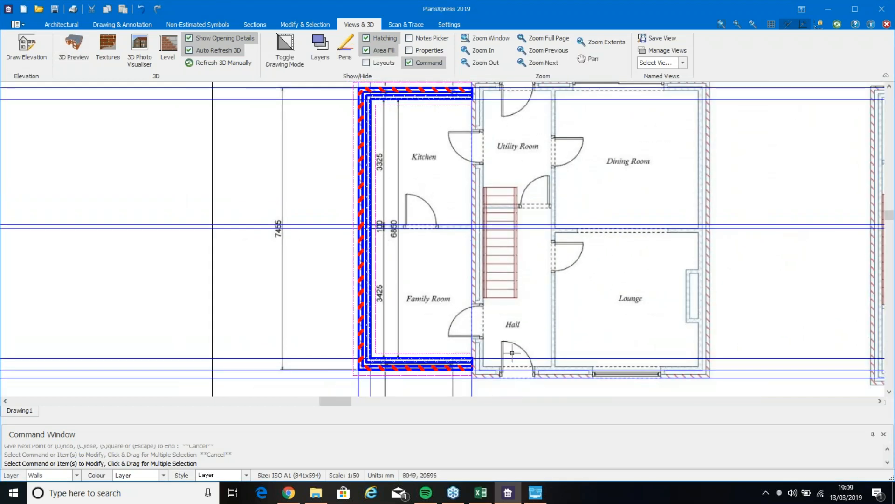
pyautogui.press('Return')
pyautogui.click(480, 378)
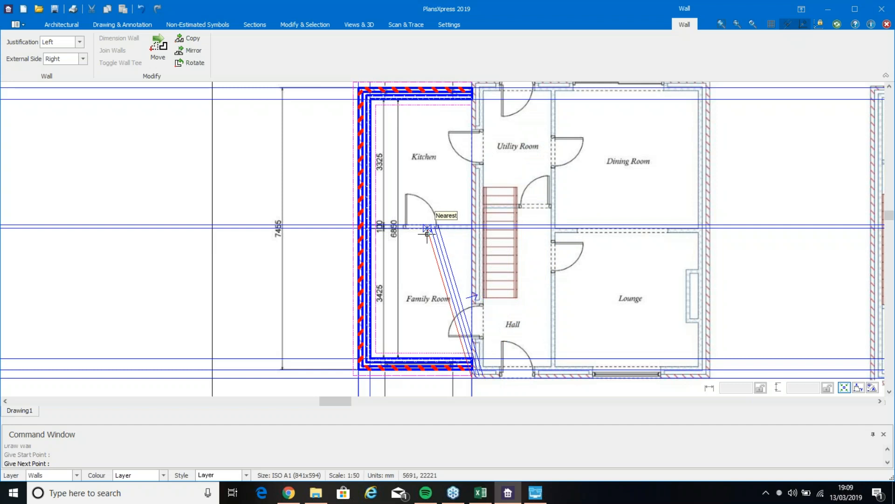
pyautogui.click(83, 42)
pyautogui.click(74, 63)
pyautogui.click(80, 42)
pyautogui.click(72, 69)
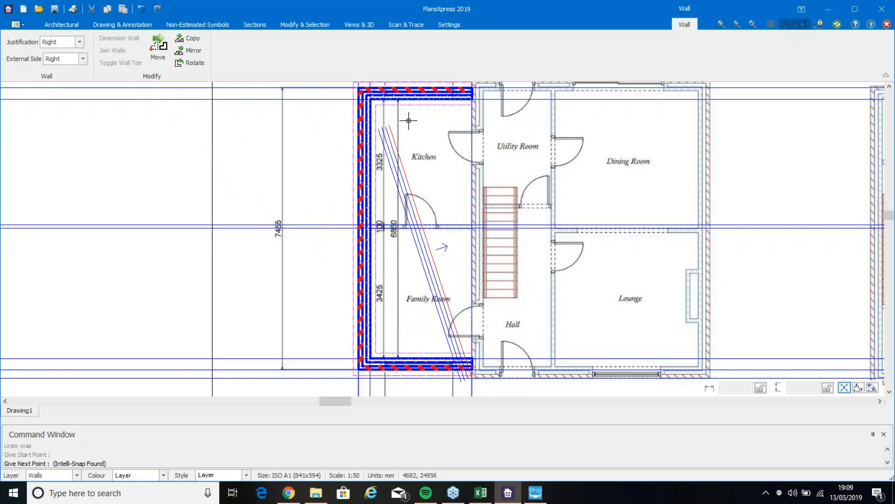
pyautogui.click(80, 42)
pyautogui.click(75, 52)
pyautogui.click(83, 58)
pyautogui.click(70, 69)
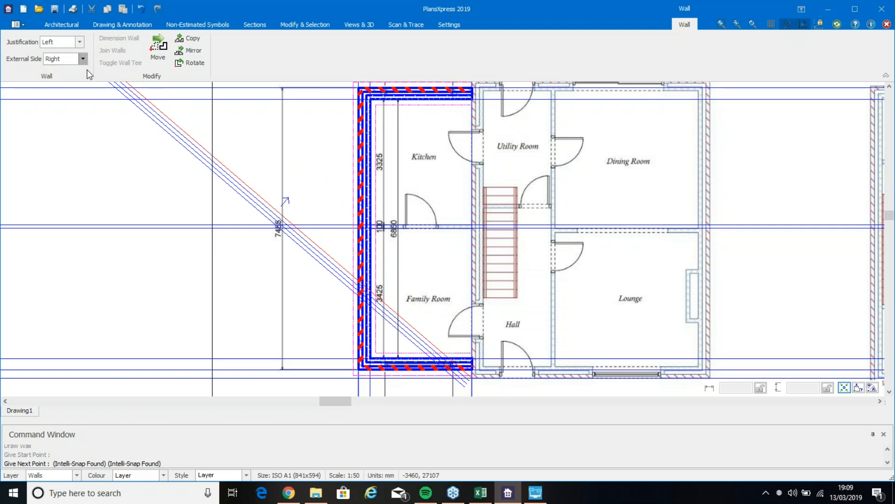
pyautogui.moveTo(519, 143); pyautogui.dragTo(505, 186, button='middle')
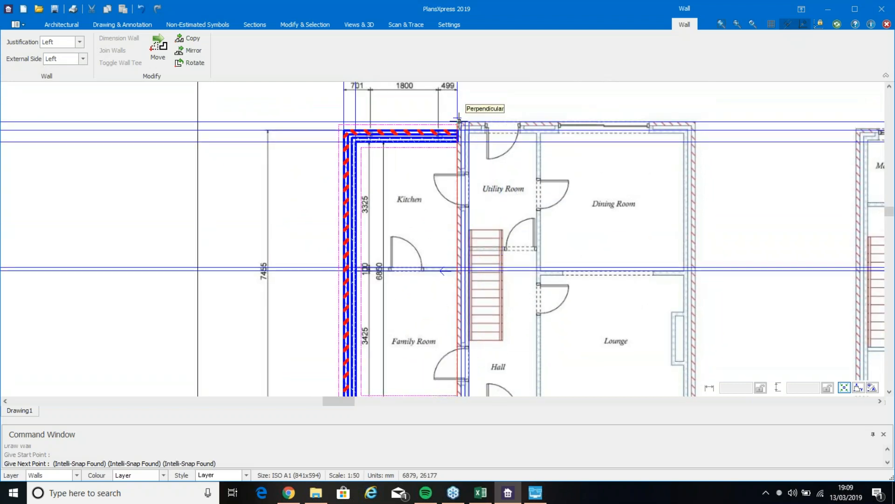
pyautogui.click(459, 123)
pyautogui.press('Escape')
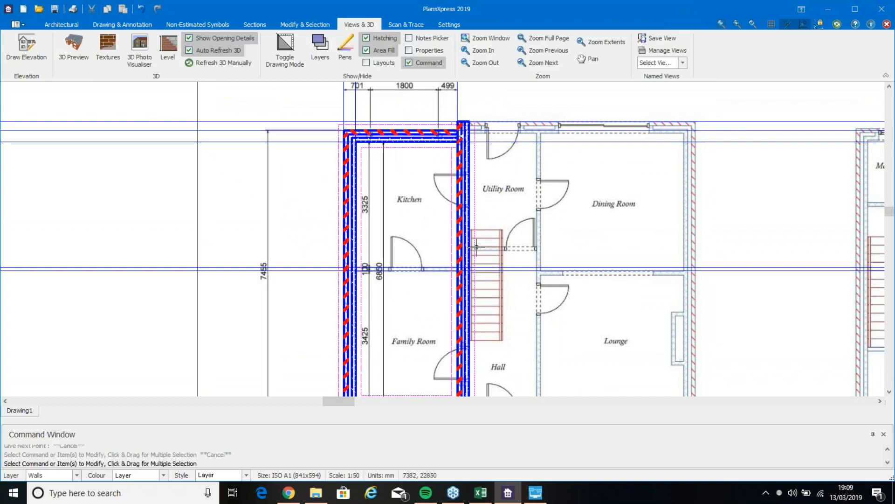
# - Set the new cavity wall between the Family Room and the Hall as a non-estimated item
pyautogui.click(460, 299)
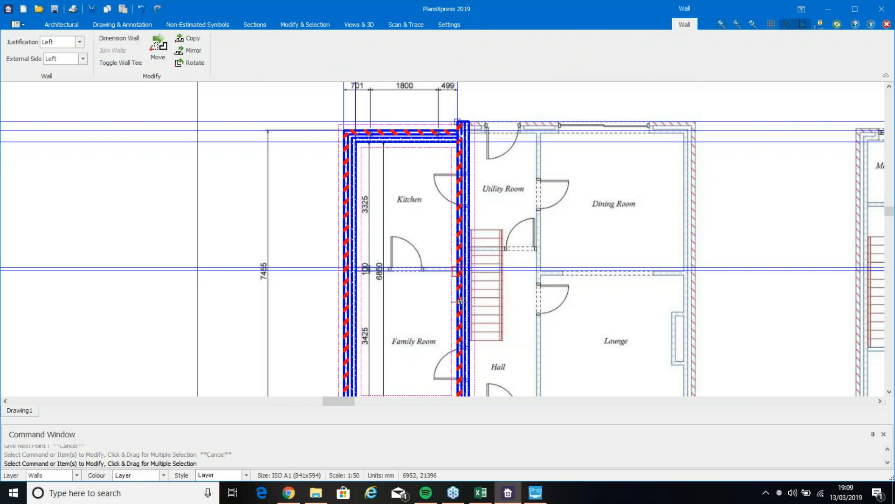
pyautogui.rightClick(460, 301)
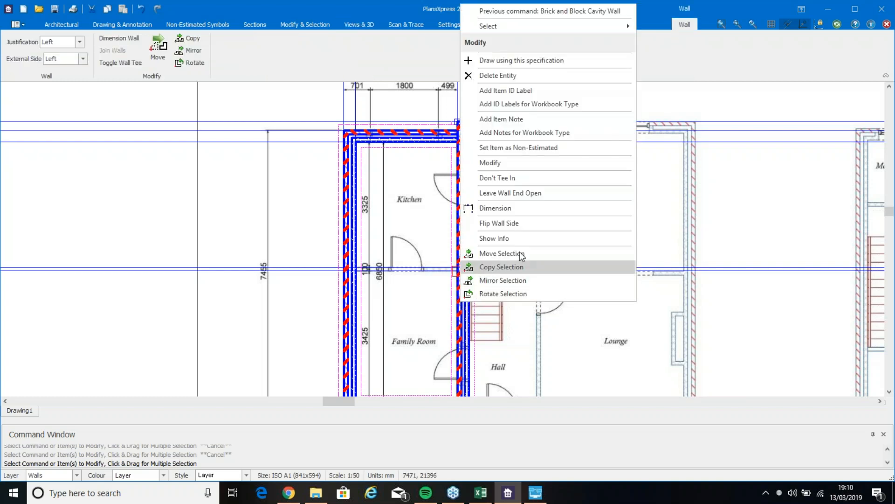
pyautogui.click(511, 149)
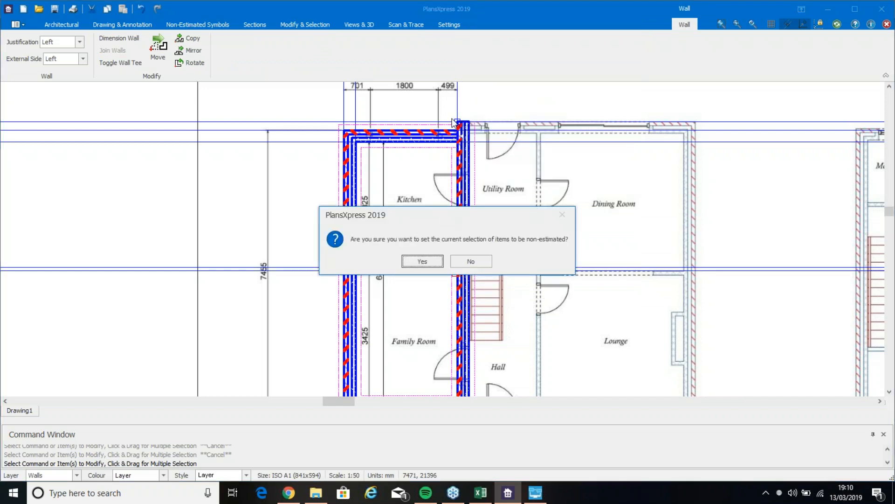
pyautogui.click(420, 261)
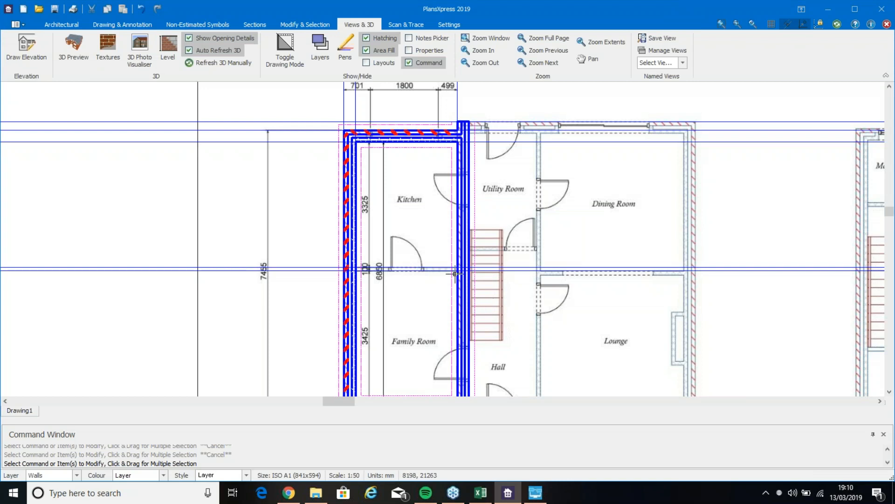
# - Start a reinforced extension floor slab and turn on the tech tips and tech labels in its dimensions
pyautogui.scroll(-3, 410, 291)
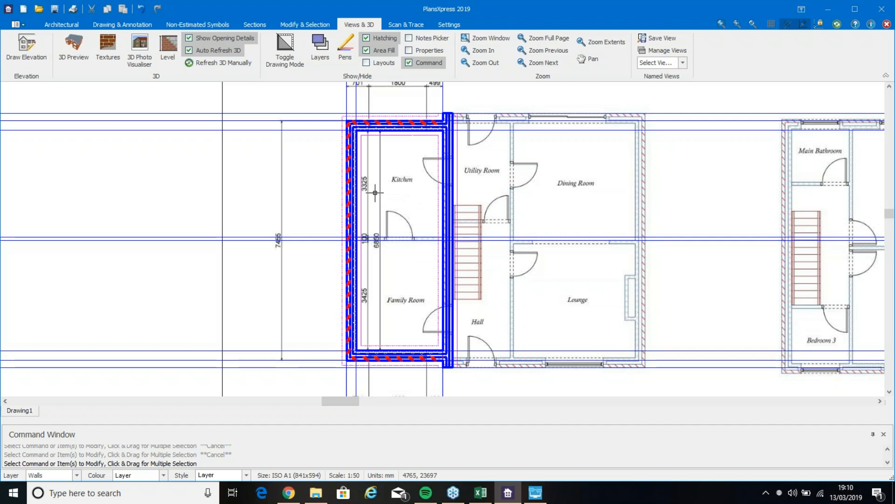
pyautogui.click(66, 24)
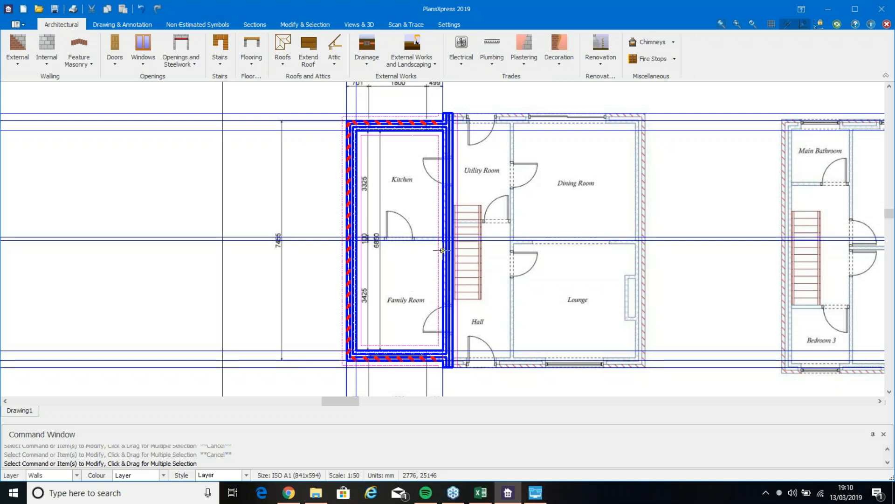
pyautogui.click(256, 62)
pyautogui.moveTo(276, 80)
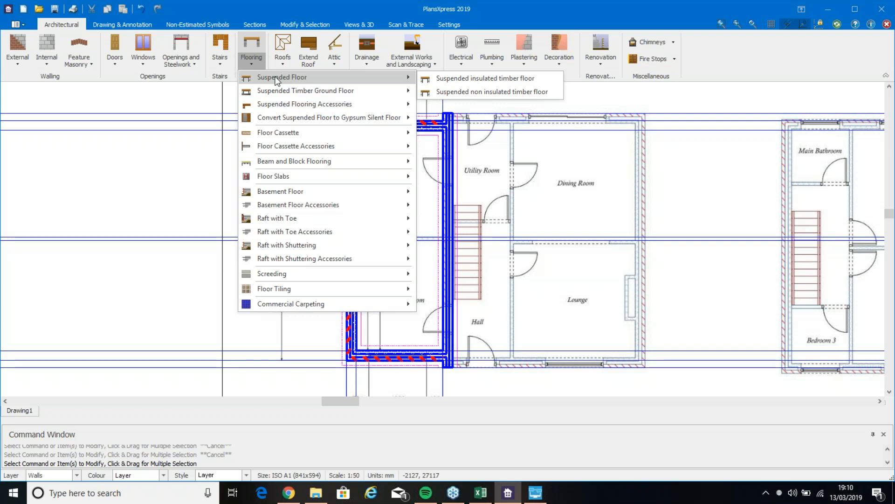
pyautogui.moveTo(295, 164)
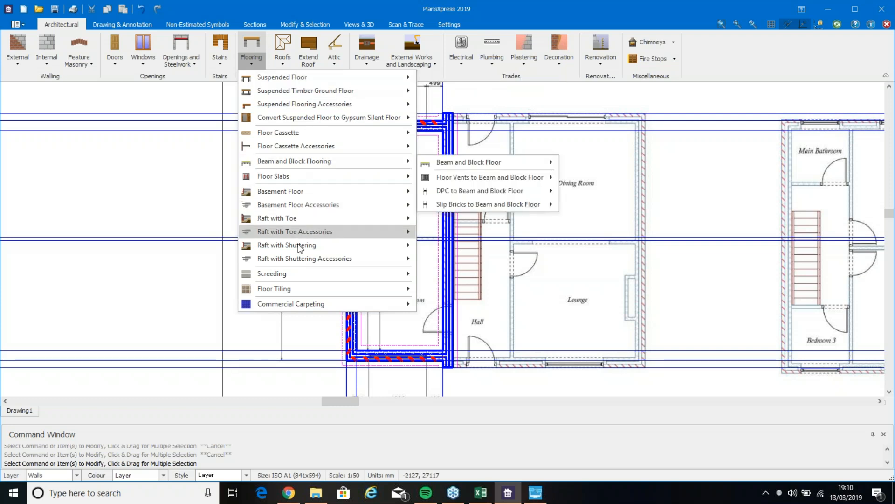
pyautogui.moveTo(304, 220)
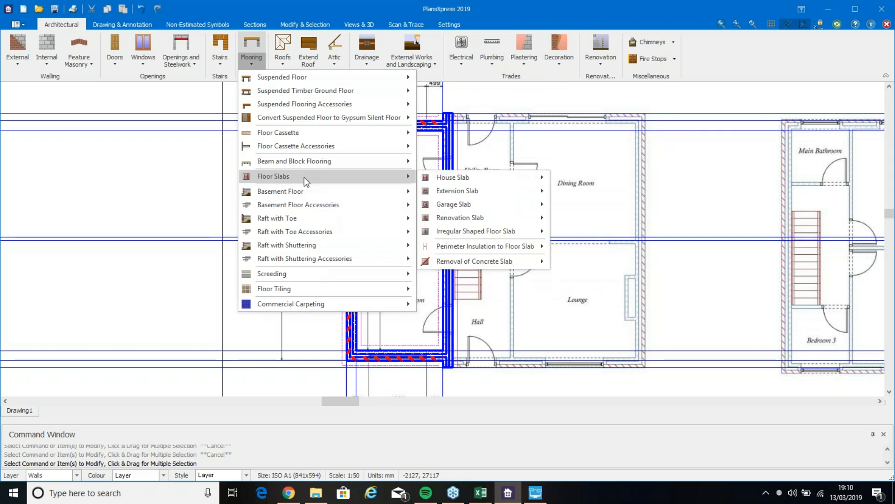
pyautogui.moveTo(480, 190)
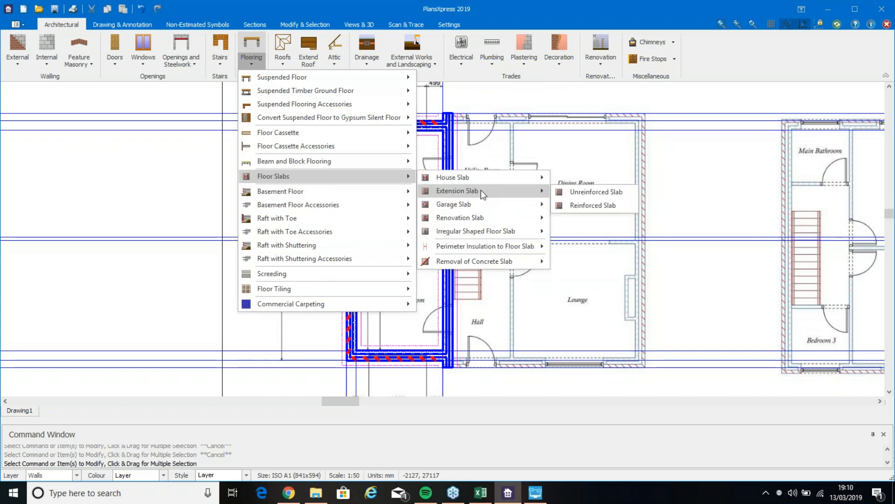
pyautogui.click(584, 207)
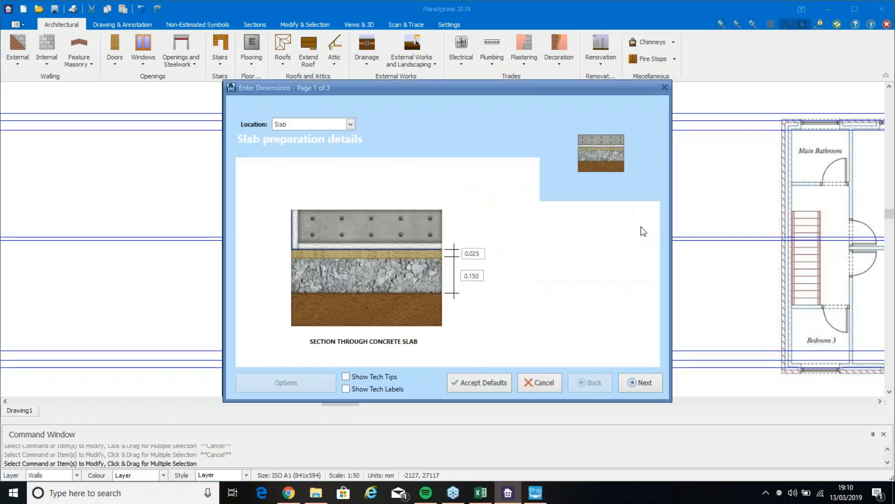
pyautogui.click(360, 376)
pyautogui.click(359, 388)
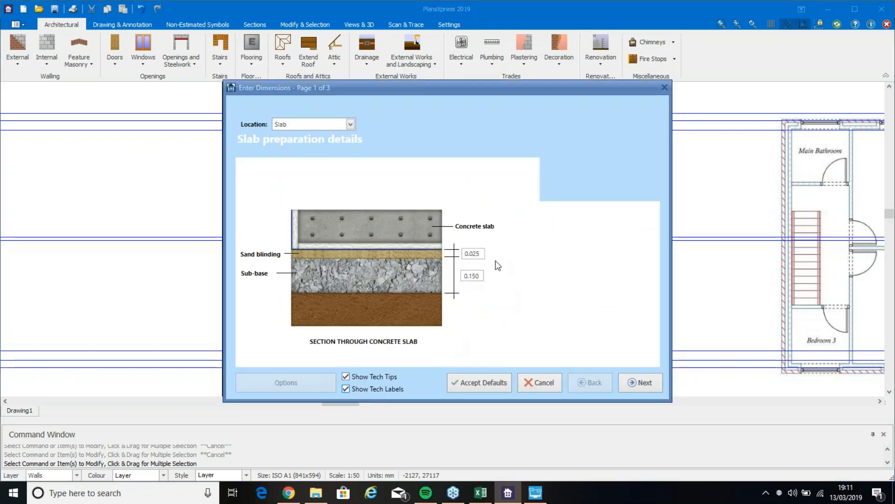
# - Check the tips for sand blinding, sub-base and slab options, and accept the default preparation, slab and plant details
pyautogui.click(473, 253)
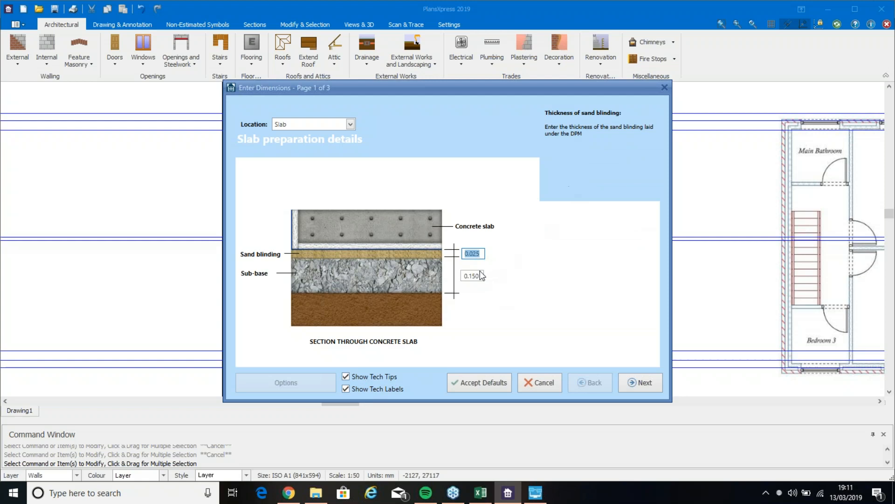
pyautogui.press('Tab')
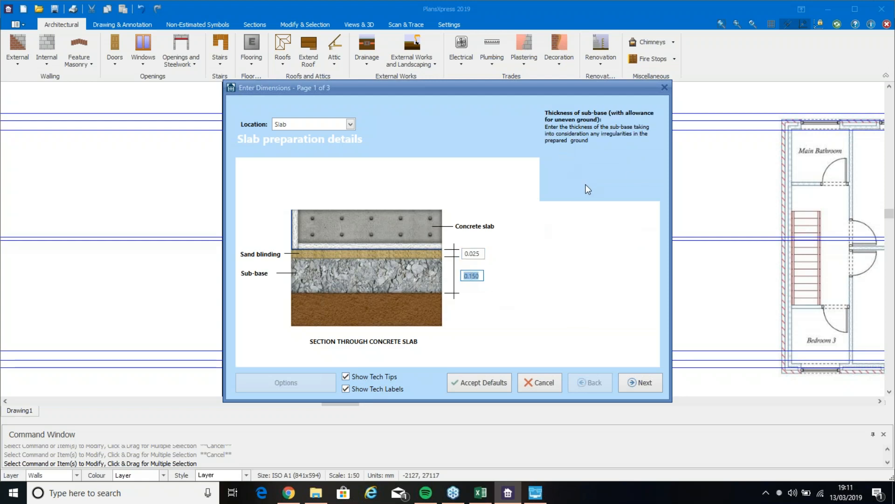
pyautogui.click(638, 383)
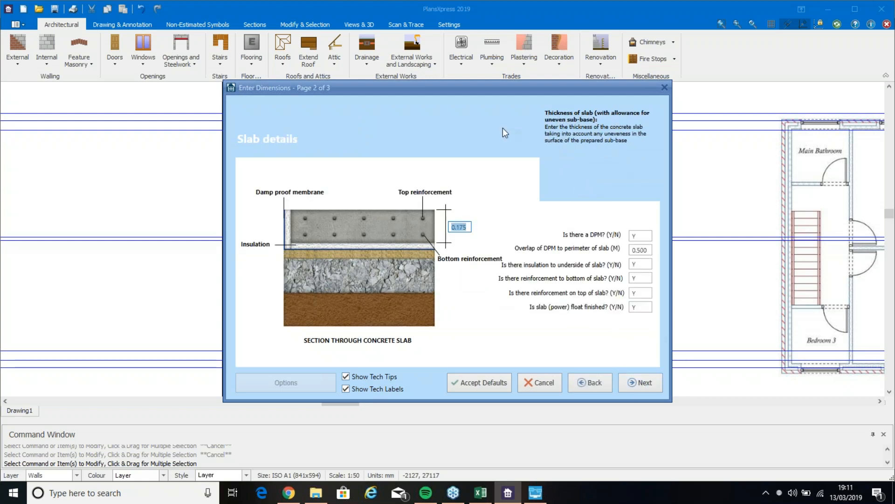
pyautogui.click(644, 236)
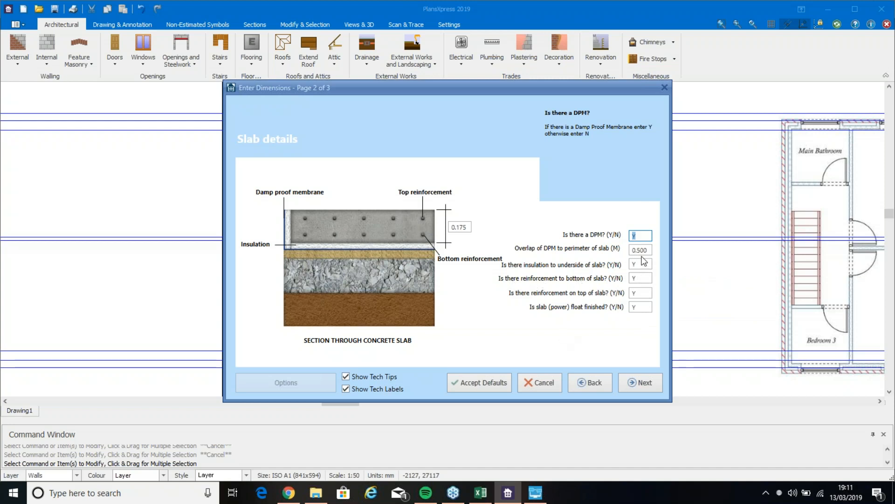
pyautogui.press('Tab')
pyautogui.press('Tab')
pyautogui.press('Tab')
pyautogui.press('Tab')
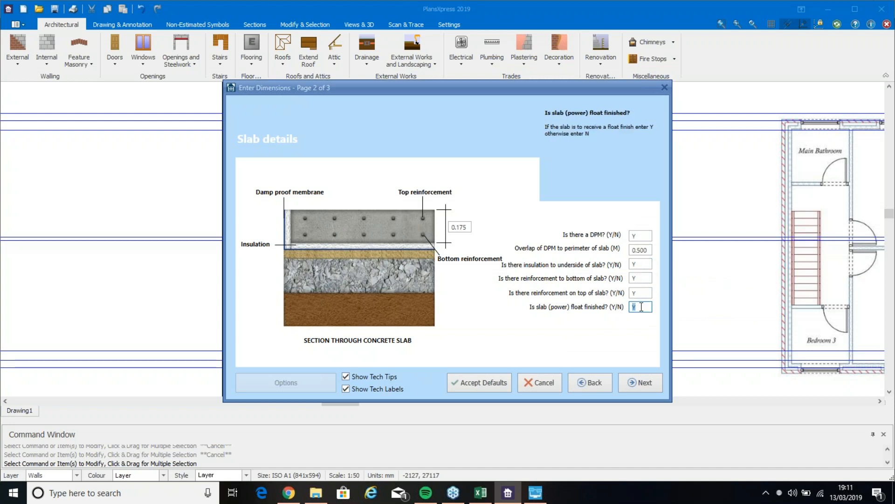
pyautogui.click(639, 381)
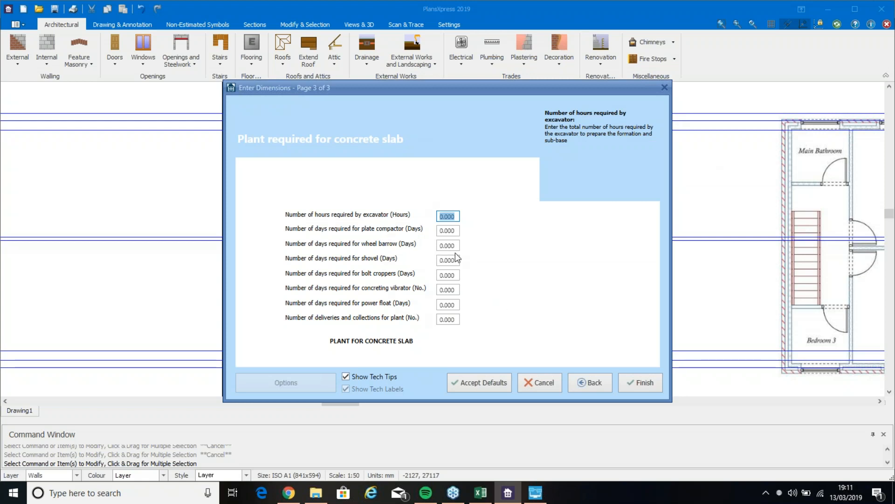
pyautogui.click(645, 382)
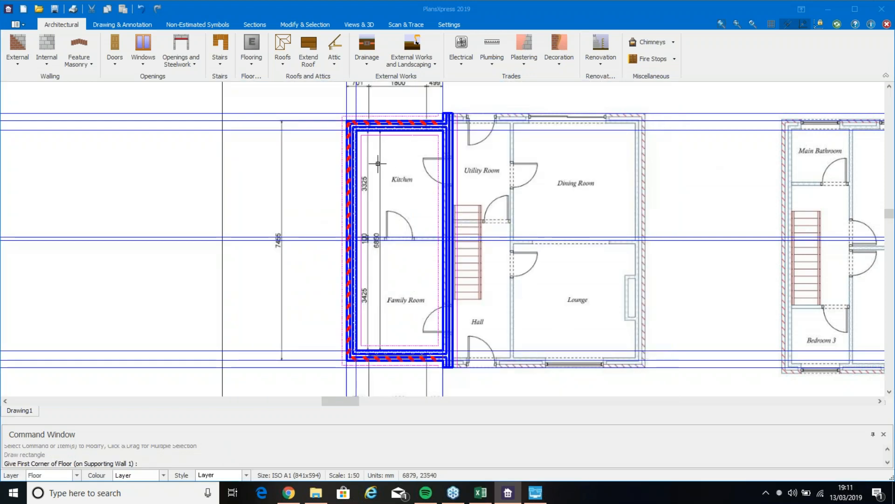
# - Place the floor slab between the inner wall faces, from the Kitchen's upper wall down to the Family Room's lower wall
pyautogui.scroll(2, 372, 134)
pyautogui.scroll(2, 371, 134)
pyautogui.click(359, 122)
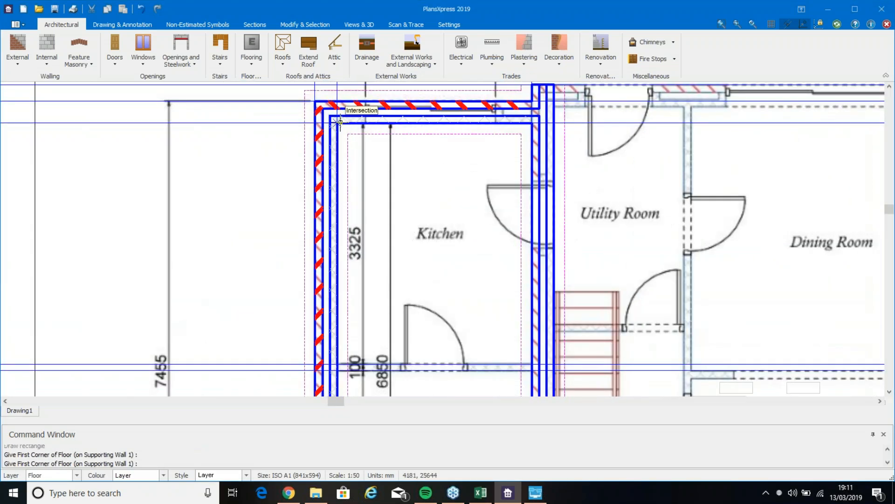
pyautogui.click(535, 123)
pyautogui.moveTo(444, 293); pyautogui.dragTo(489, 119, button='middle')
pyautogui.moveTo(466, 317); pyautogui.dragTo(506, 82, button='middle')
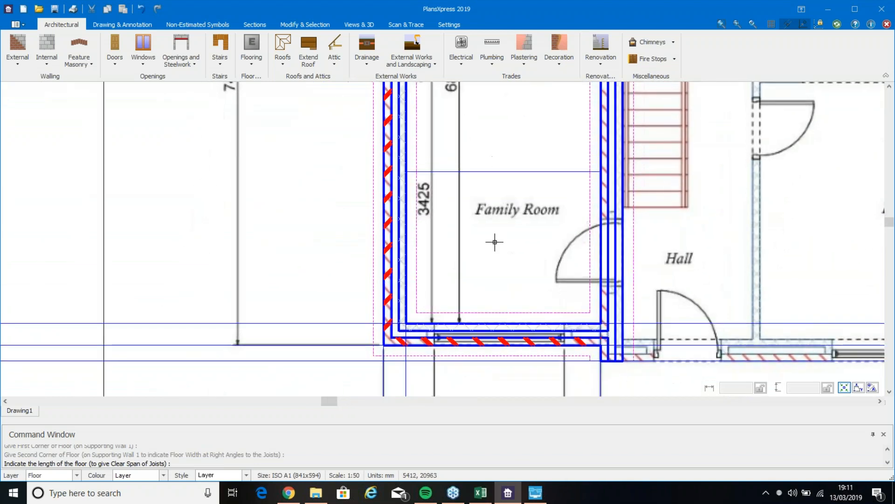
pyautogui.click(503, 323)
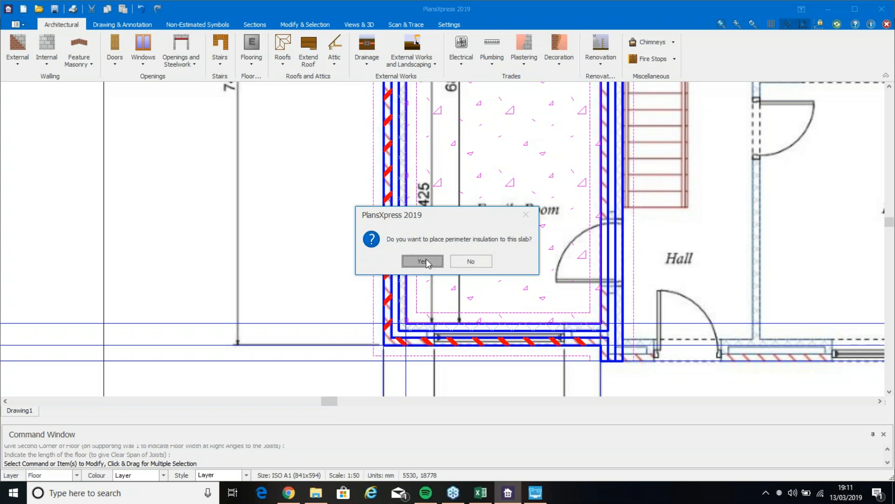
# - Add perimeter insulation with the default 0.250 m depth, tracing it along the slab's corners in the Family Room and Kitchen
pyautogui.click(412, 260)
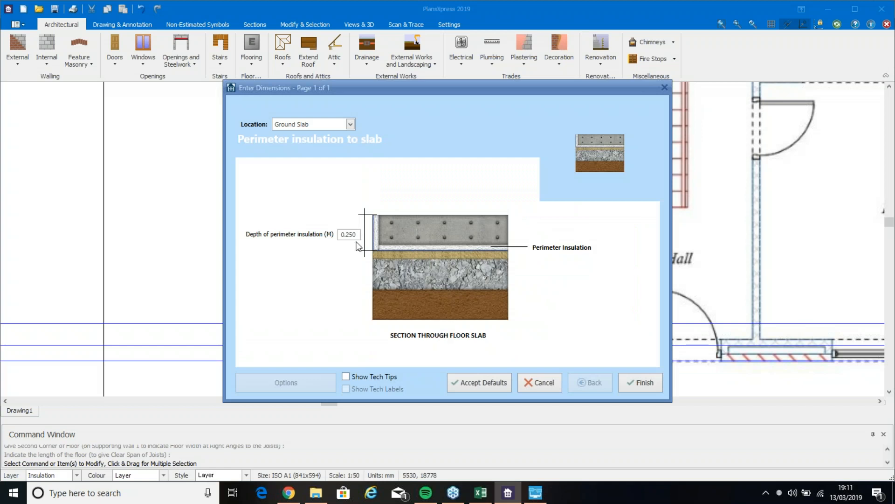
pyautogui.click(634, 377)
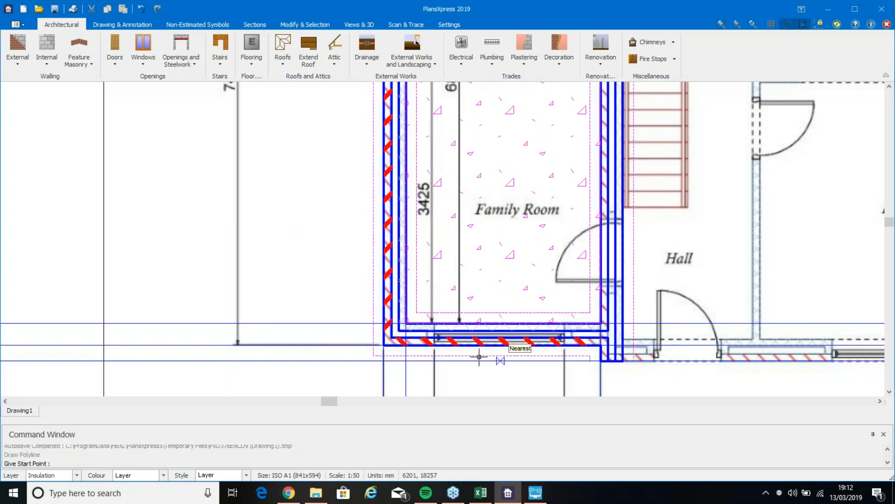
pyautogui.click(405, 326)
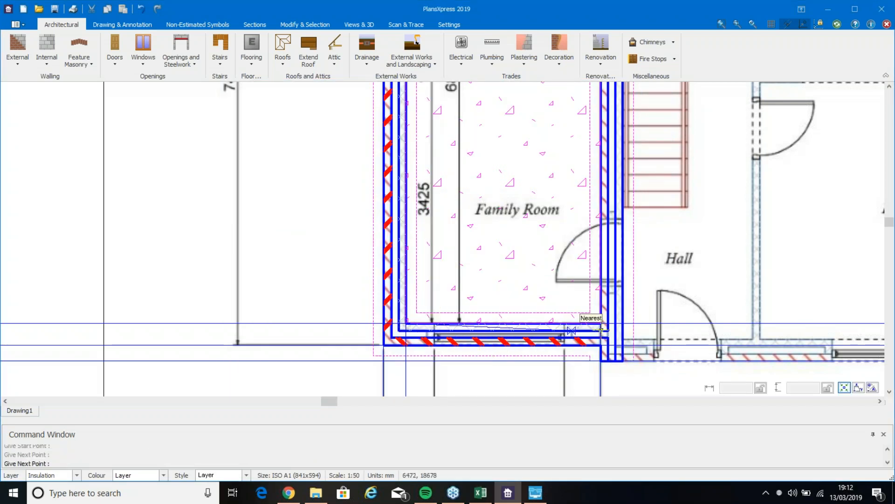
pyautogui.click(600, 323)
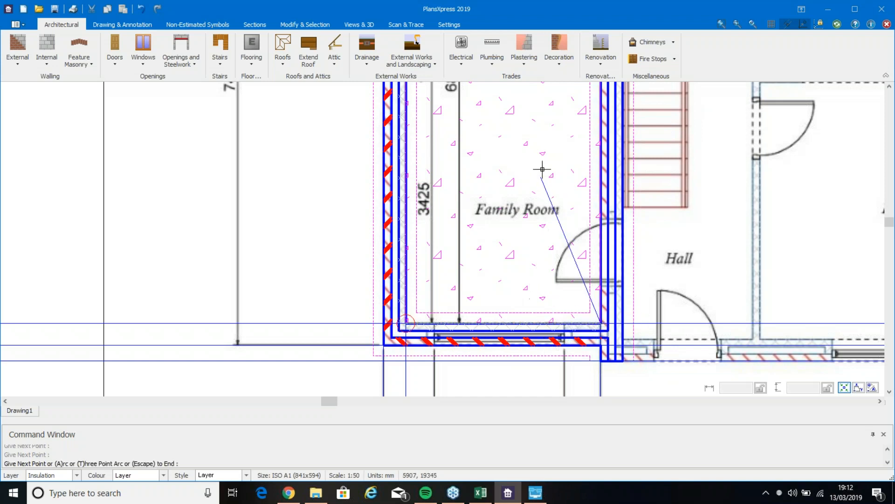
pyautogui.scroll(8, 542, 168)
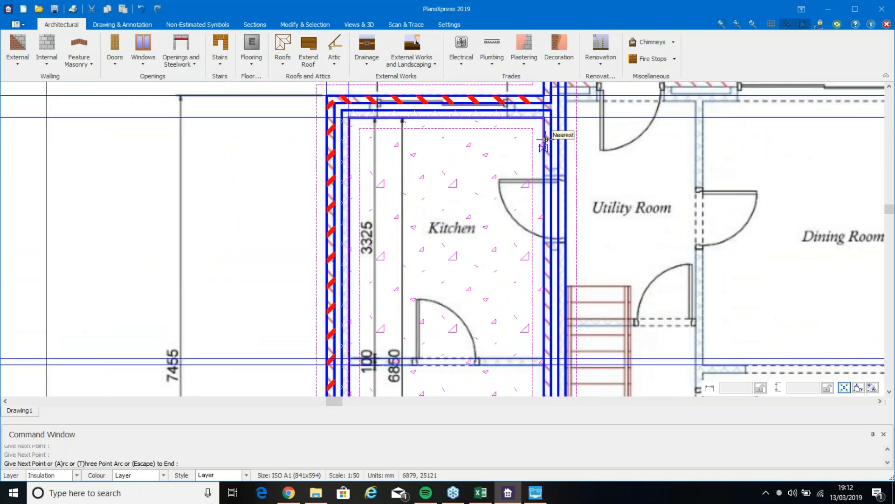
pyautogui.click(544, 118)
pyautogui.click(350, 120)
pyautogui.scroll(-10, 380, 256)
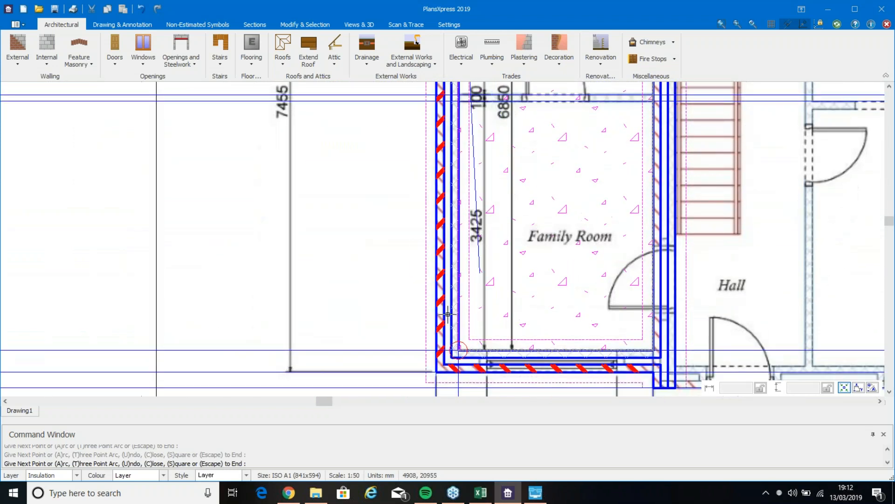
pyautogui.press('Escape')
pyautogui.press('Escape')
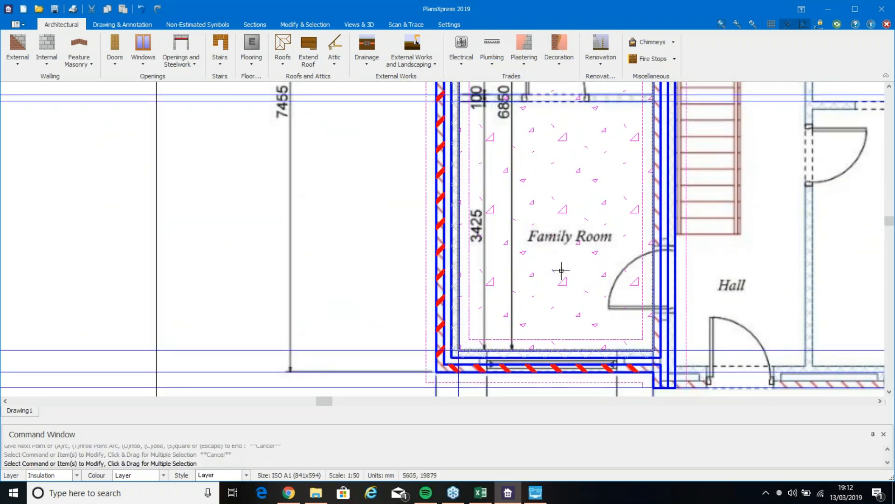
# - Start a metal stud partition of the typical 2.400 floor-to-joist height and turn on the tech tips and labels in its dimensions
pyautogui.click(474, 262)
pyautogui.scroll(-2, 564, 242)
pyautogui.moveTo(573, 215); pyautogui.dragTo(476, 316, button='middle')
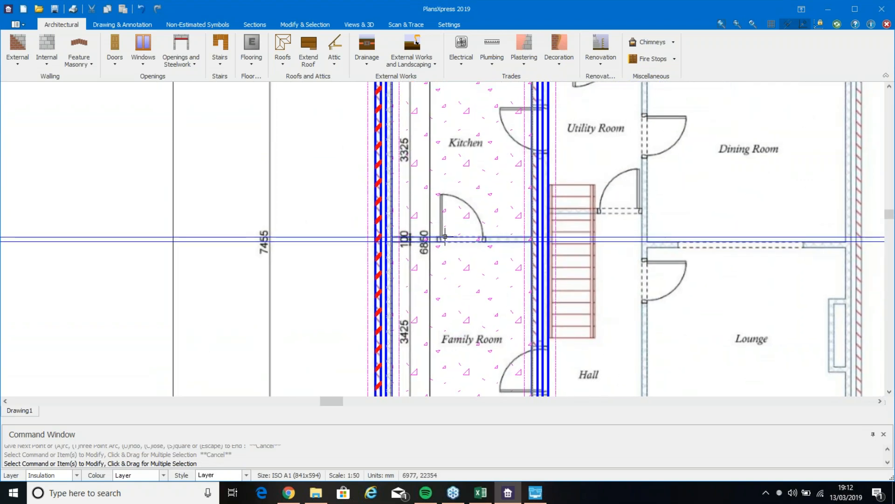
pyautogui.click(51, 65)
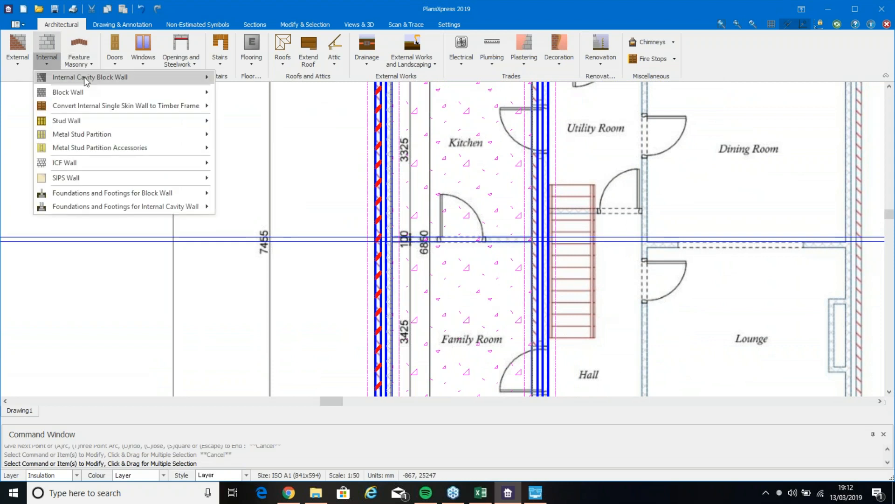
pyautogui.moveTo(84, 76)
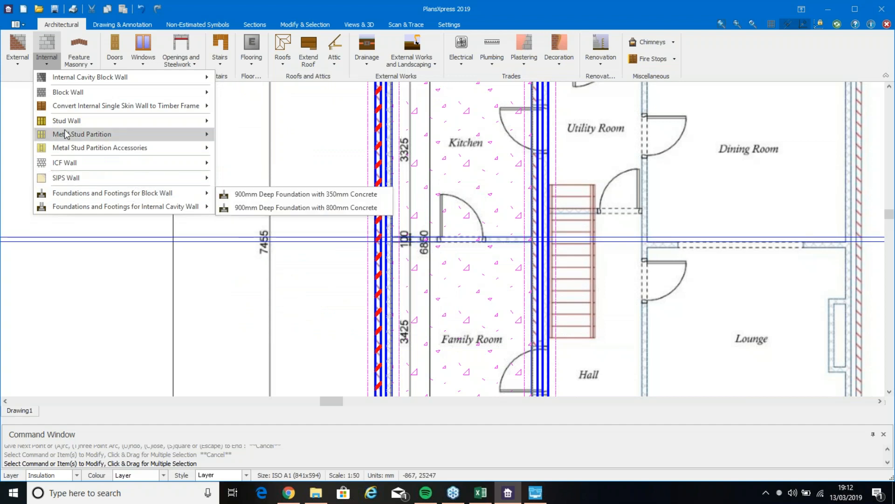
pyautogui.moveTo(66, 134)
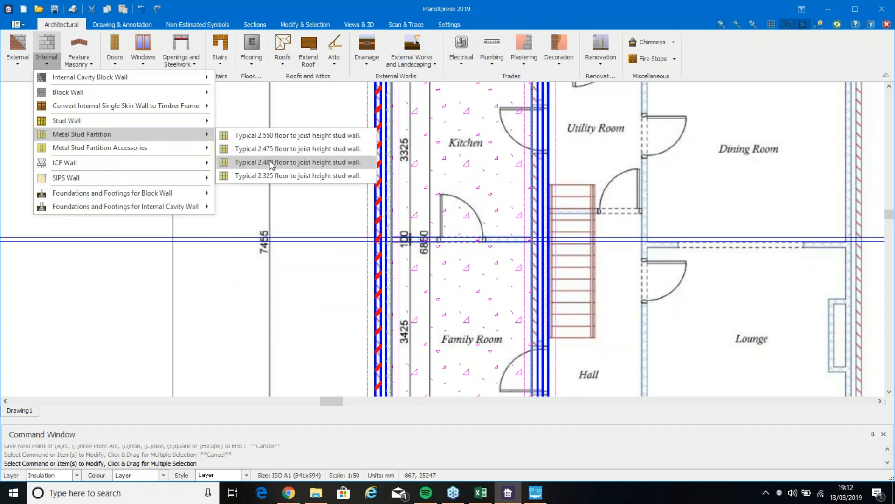
pyautogui.click(299, 161)
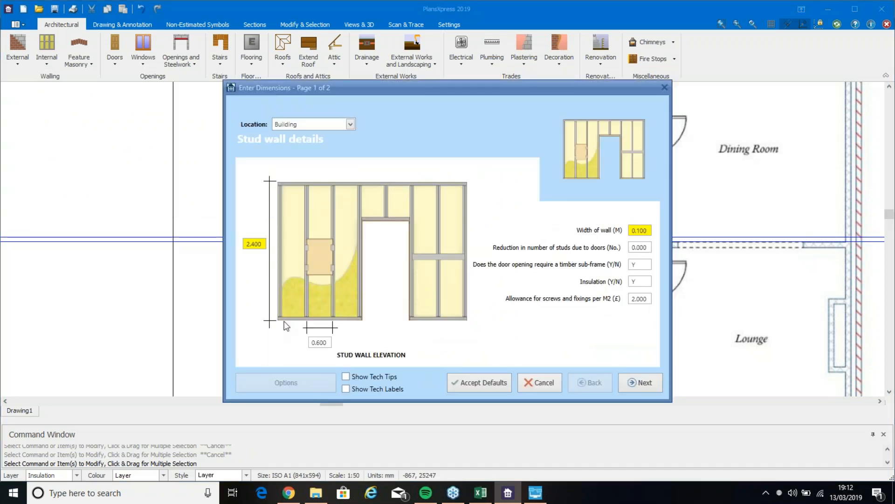
pyautogui.click(350, 377)
pyautogui.click(346, 389)
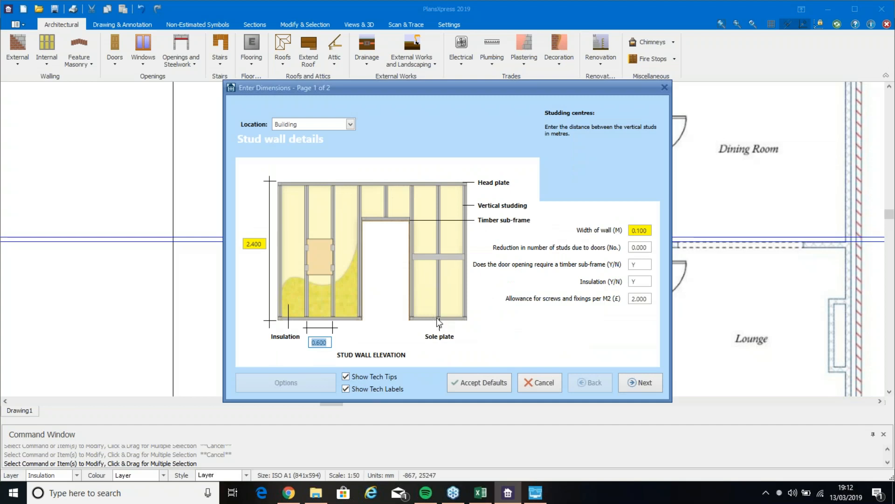
# - Set the studding centres to 0.4 m and accept the stud wall's default plastering and decorating details
pyautogui.write('0.4')
pyautogui.click(640, 382)
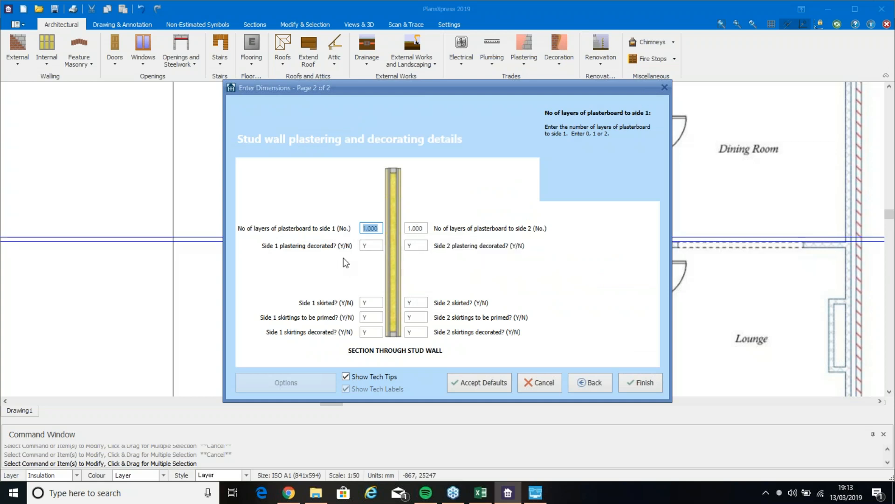
pyautogui.click(648, 382)
# - Draw the stud partition between the Kitchen and Family Room, from the Hall-side wall to the outer wall, without fixing channels or plates
pyautogui.click(535, 254)
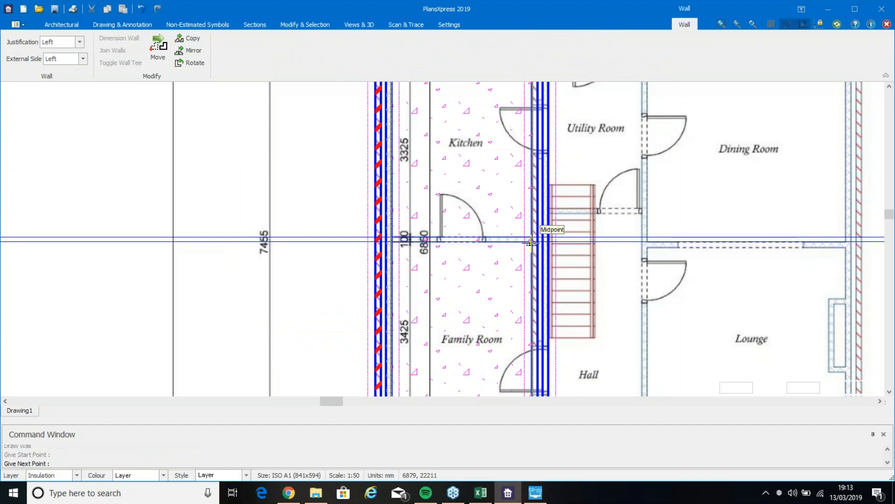
pyautogui.click(391, 247)
pyautogui.press('Escape')
pyautogui.press('Escape')
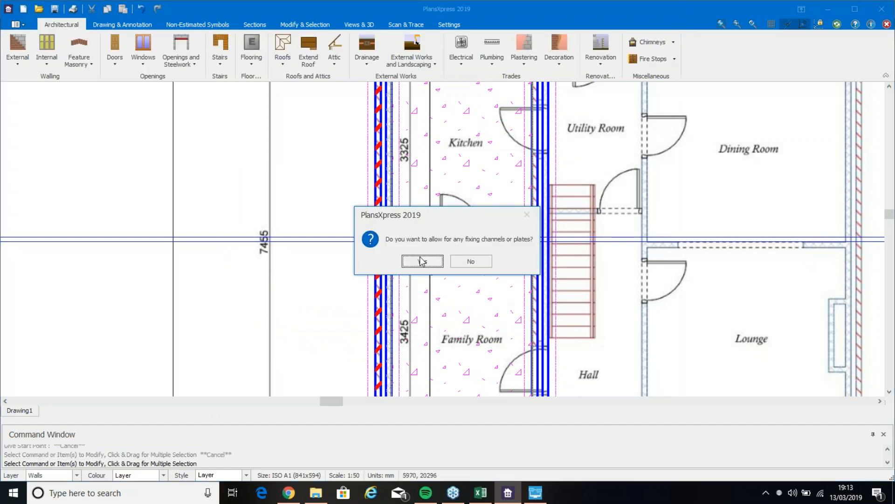
pyautogui.click(453, 260)
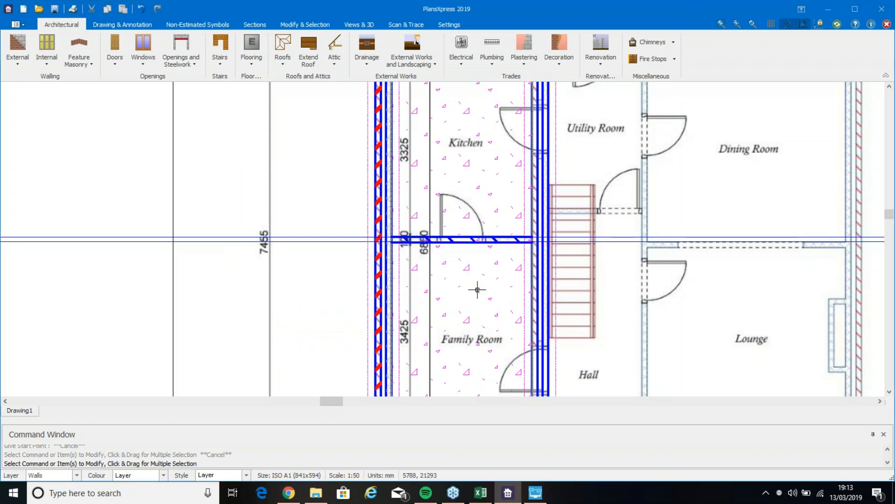
# - Browse the bi-fold and internal door types and start a typical panel door of the 864 Door into Studding size
pyautogui.scroll(-3, 498, 278)
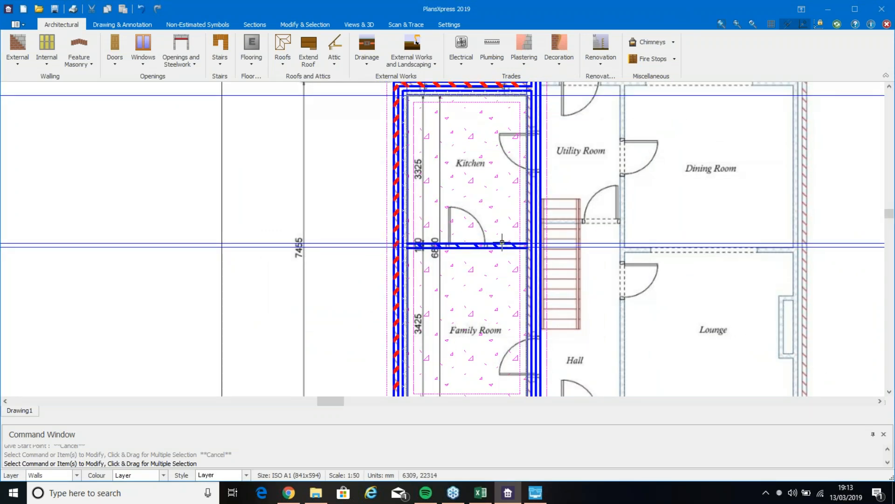
pyautogui.moveTo(487, 278); pyautogui.dragTo(458, 266, button='middle')
pyautogui.scroll(1, 457, 265)
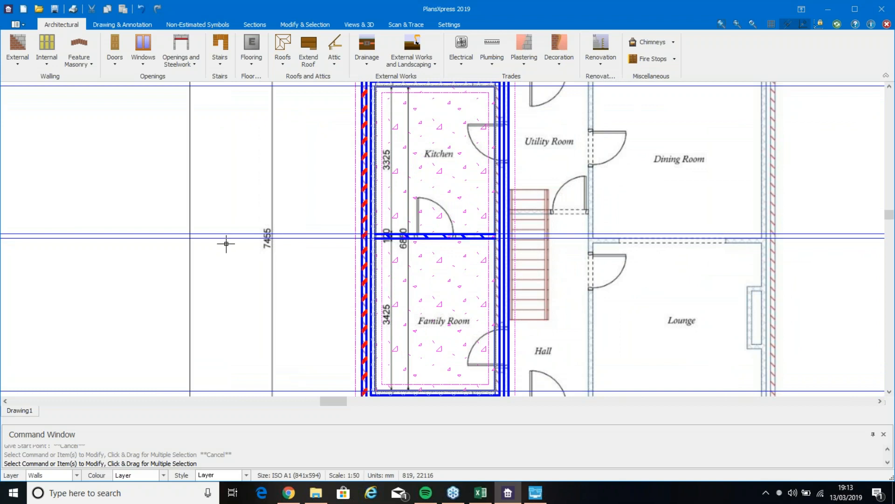
pyautogui.click(112, 62)
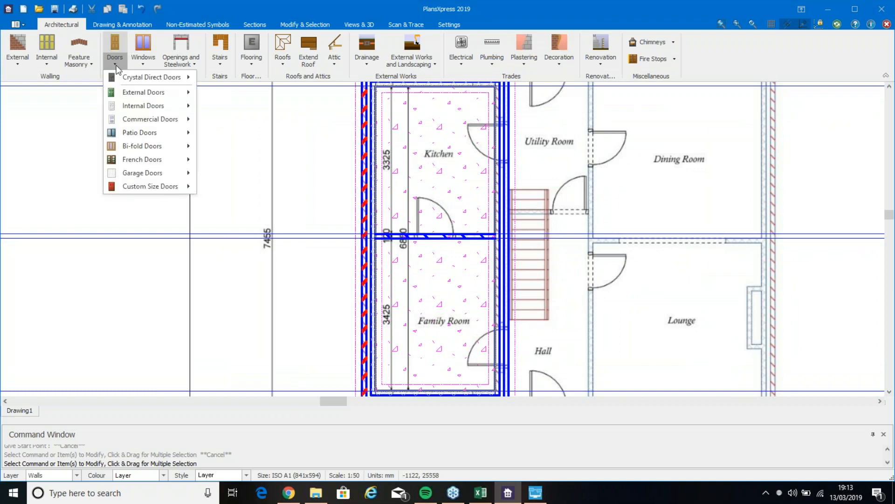
pyautogui.moveTo(152, 80)
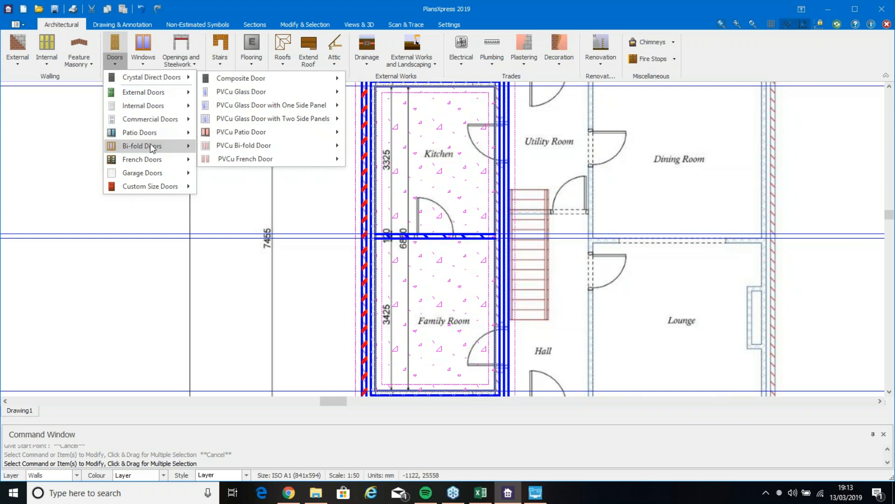
pyautogui.moveTo(150, 145)
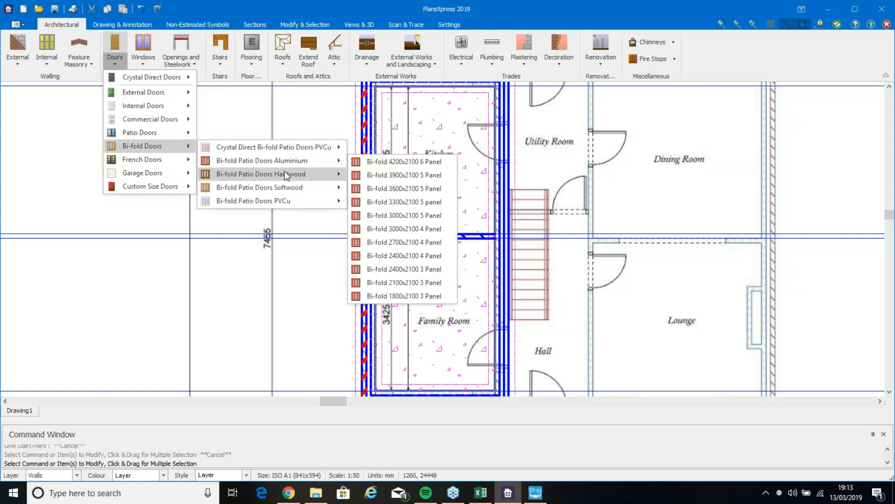
pyautogui.moveTo(283, 191)
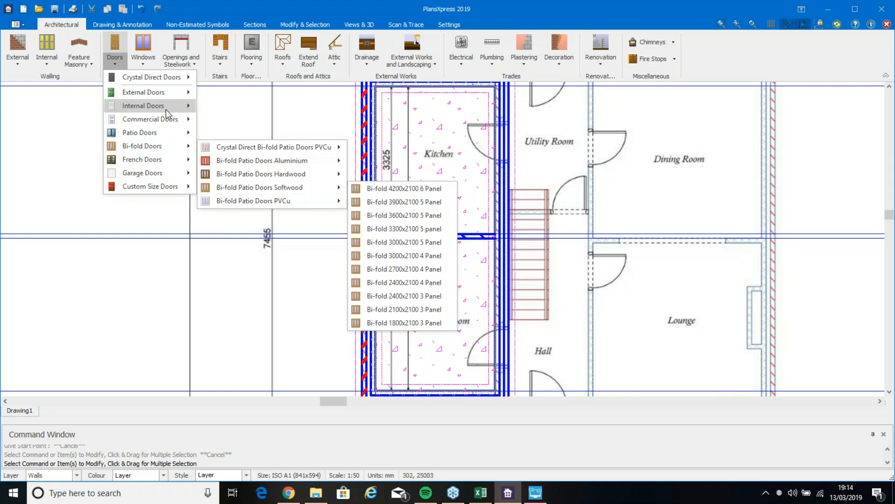
pyautogui.moveTo(152, 107)
pyautogui.moveTo(274, 106)
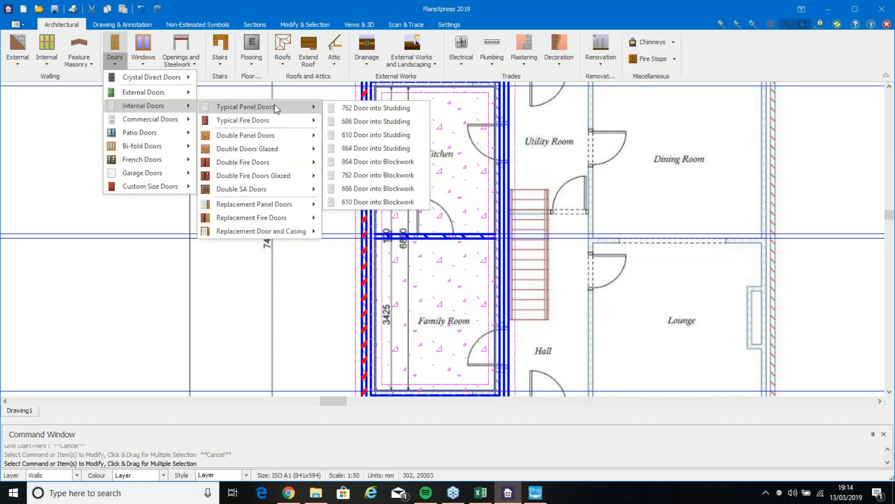
pyautogui.moveTo(240, 119)
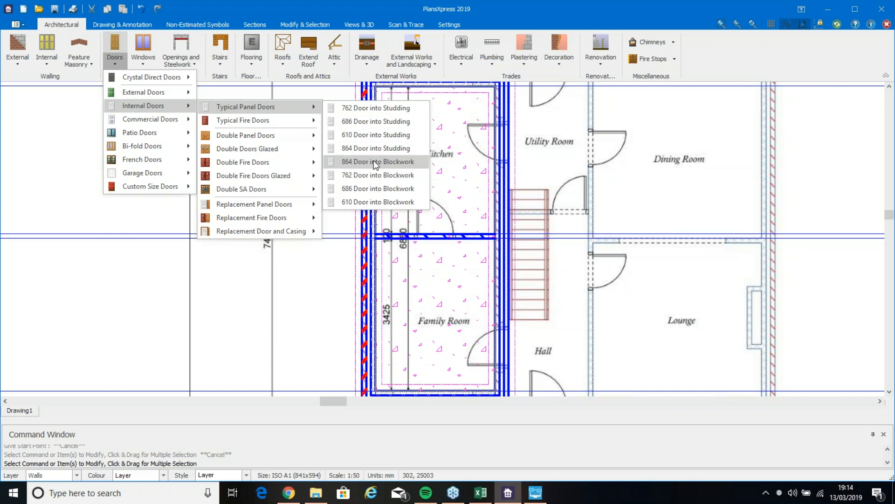
pyautogui.click(377, 147)
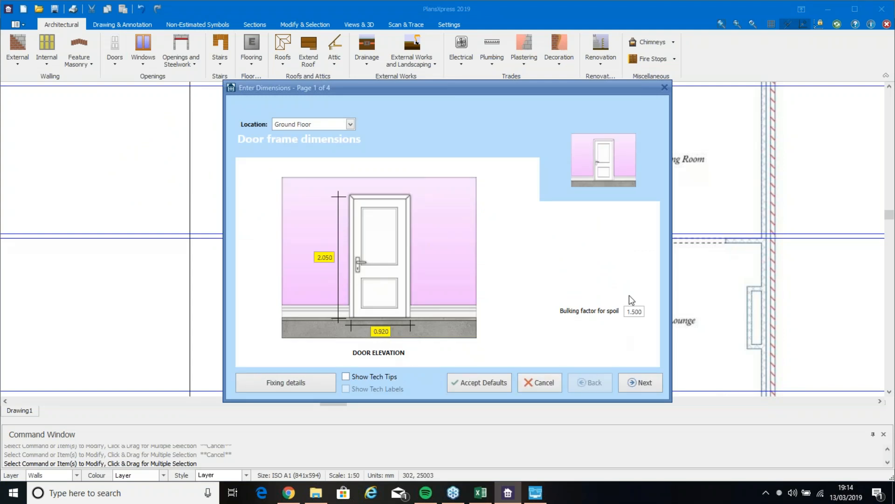
# - Turn on the door's tech tips and labels and accept the default frame, reveal, threshold and decoration details
pyautogui.click(640, 380)
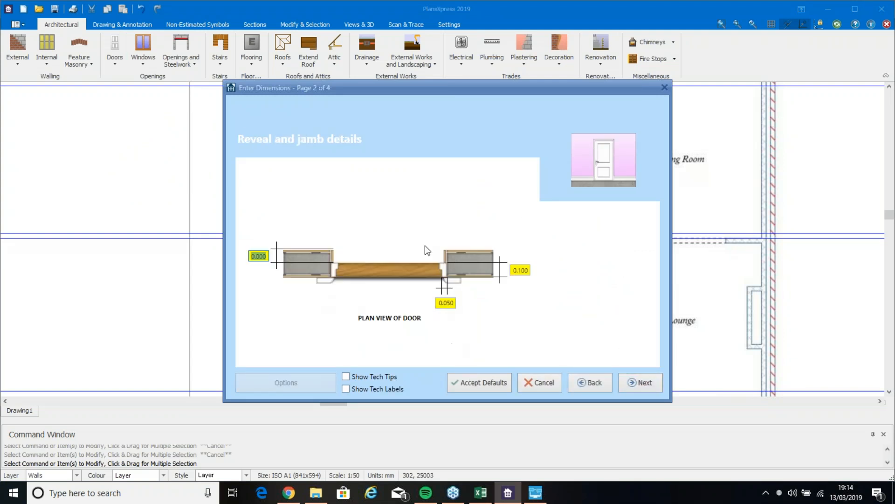
pyautogui.click(387, 377)
pyautogui.click(387, 389)
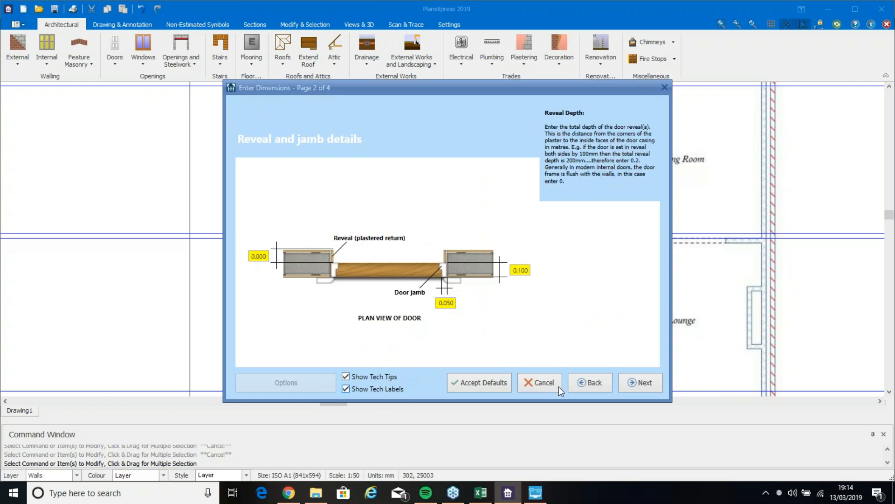
pyautogui.click(621, 384)
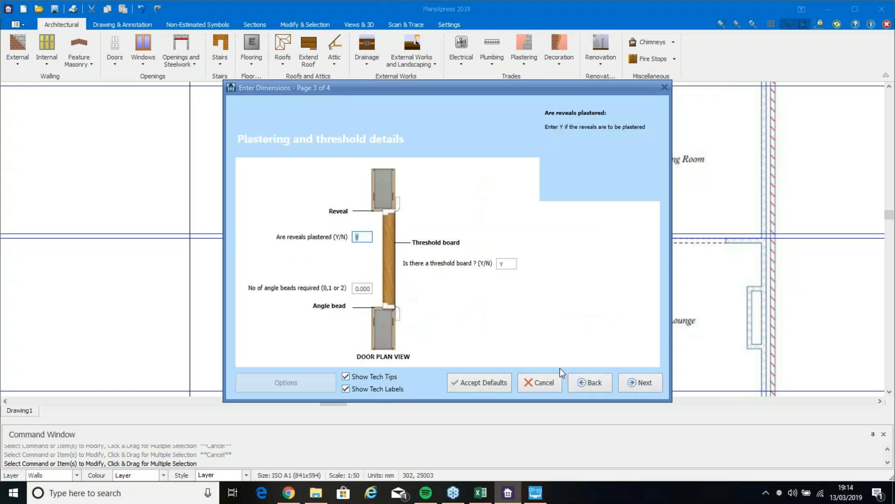
pyautogui.click(661, 380)
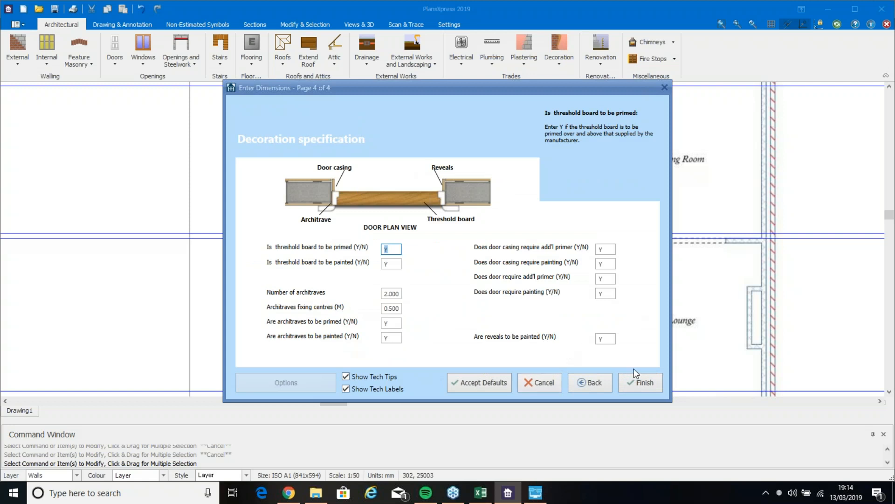
pyautogui.click(644, 382)
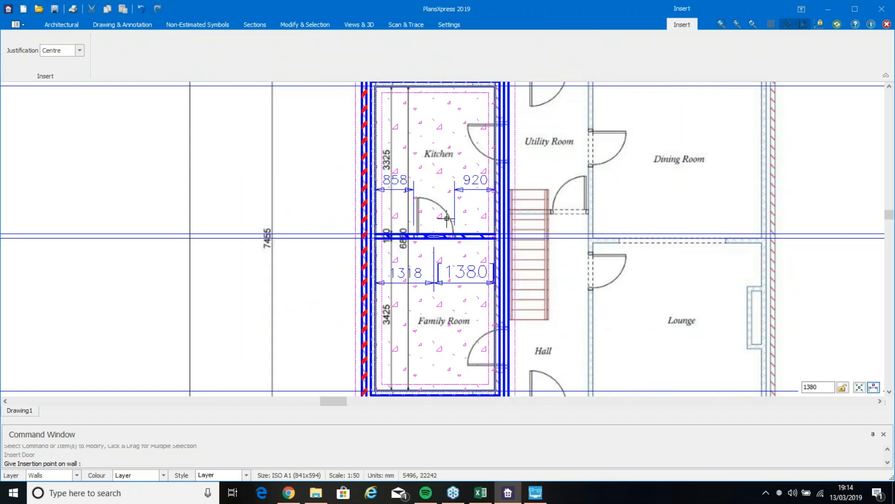
# - Place the 864 door in the new partition over the plan's doorway, opening into the Kitchen like the traced door
pyautogui.click(434, 235)
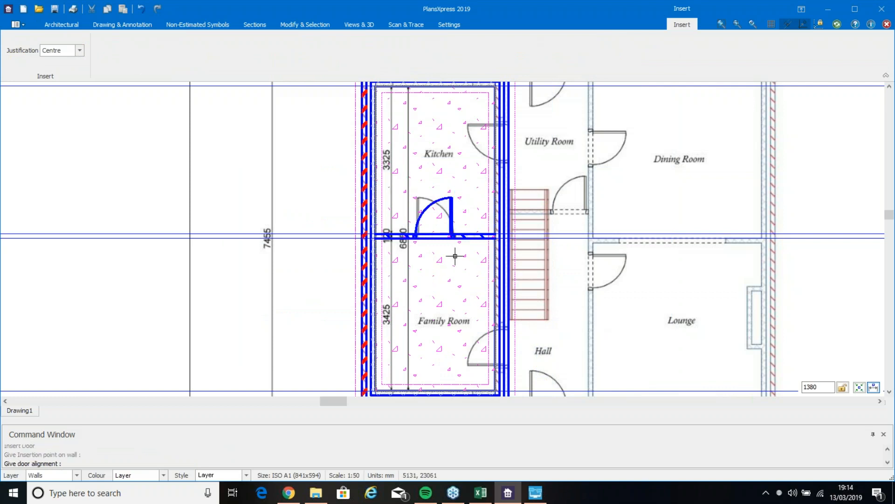
pyautogui.press('Escape')
pyautogui.press('Return')
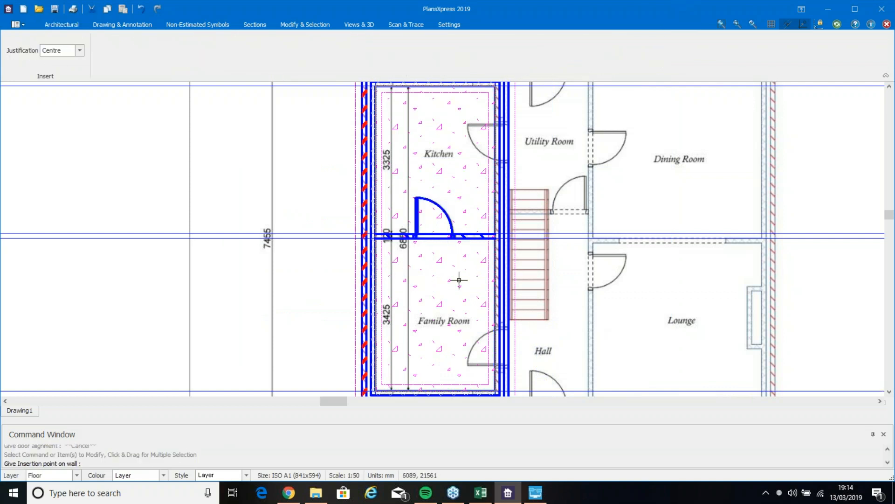
# - Start an 864 Door into Blockwork panel door, view its fixing details and accept the default reveal, threshold and decoration settings
pyautogui.click(72, 26)
pyautogui.click(117, 63)
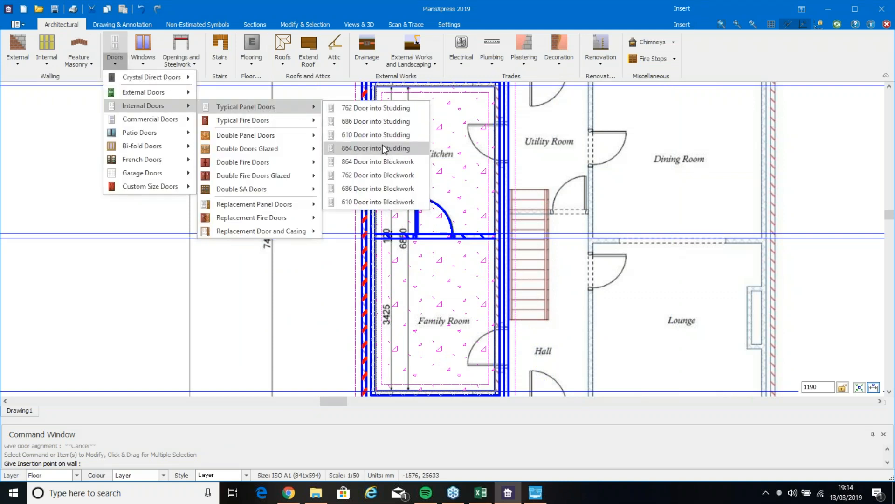
pyautogui.click(396, 161)
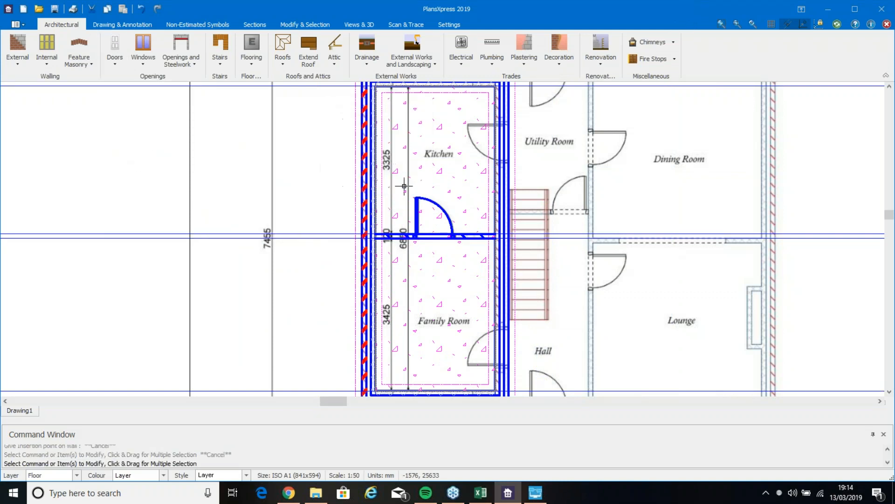
pyautogui.click(318, 388)
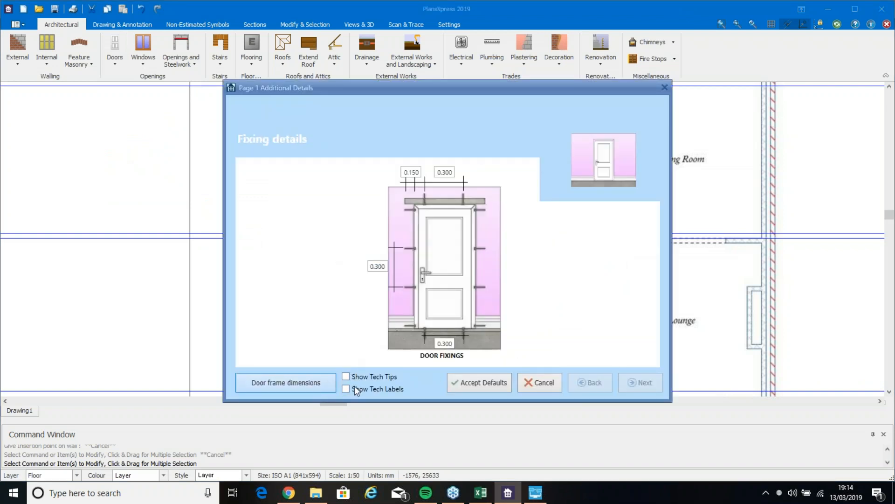
pyautogui.click(635, 384)
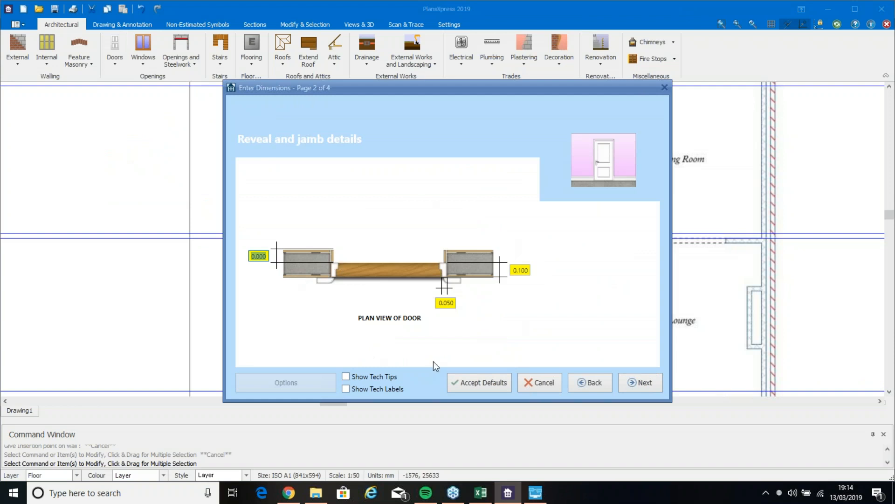
pyautogui.click(642, 382)
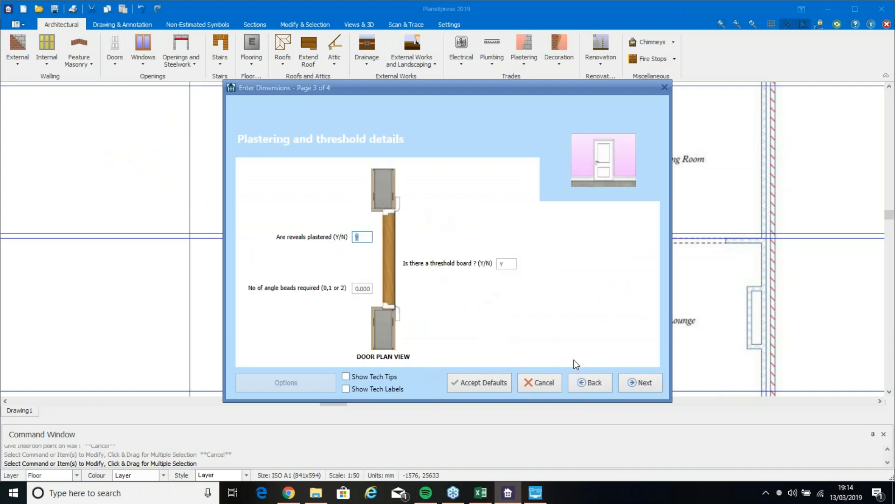
pyautogui.click(638, 381)
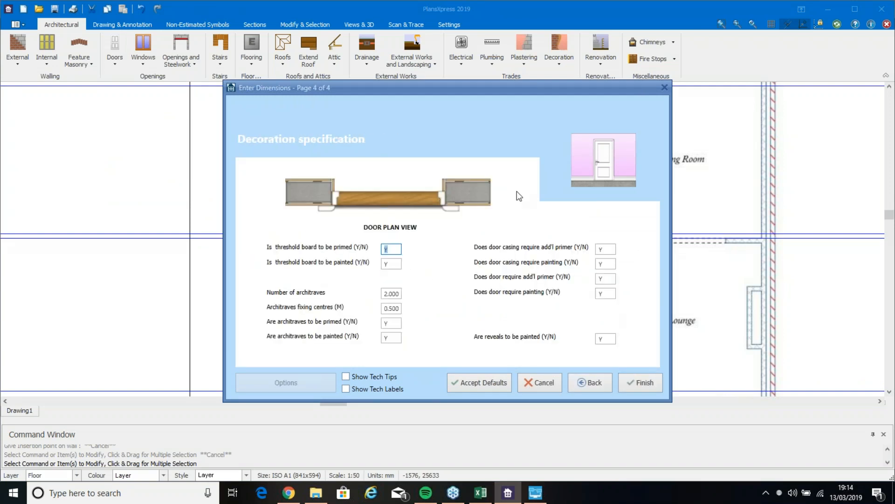
pyautogui.click(644, 384)
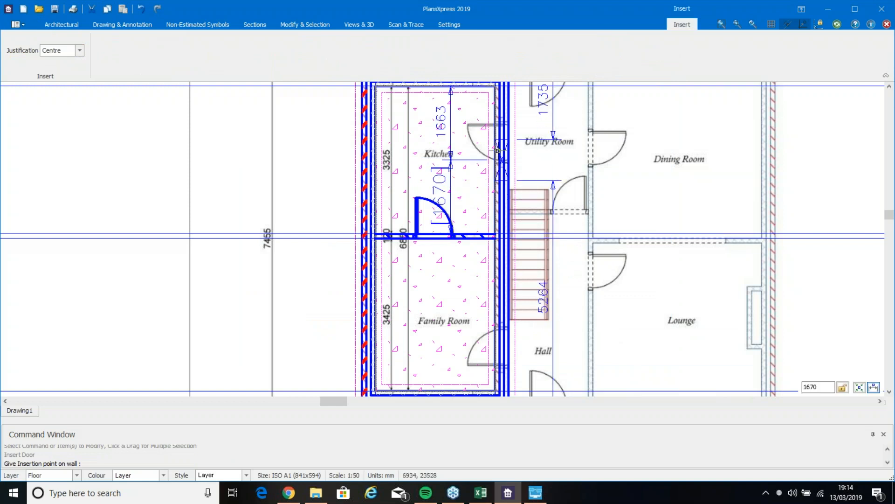
# - Place the blockwork doors over the traced Kitchen–Utility Room and Family Room–Hall doorways, opening into the extension as on the plan
pyautogui.click(500, 143)
pyautogui.click(480, 133)
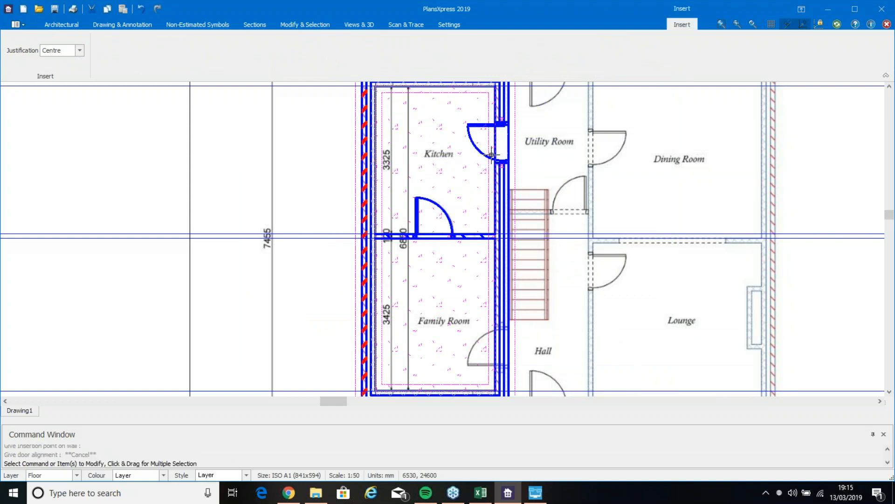
pyautogui.click(511, 347)
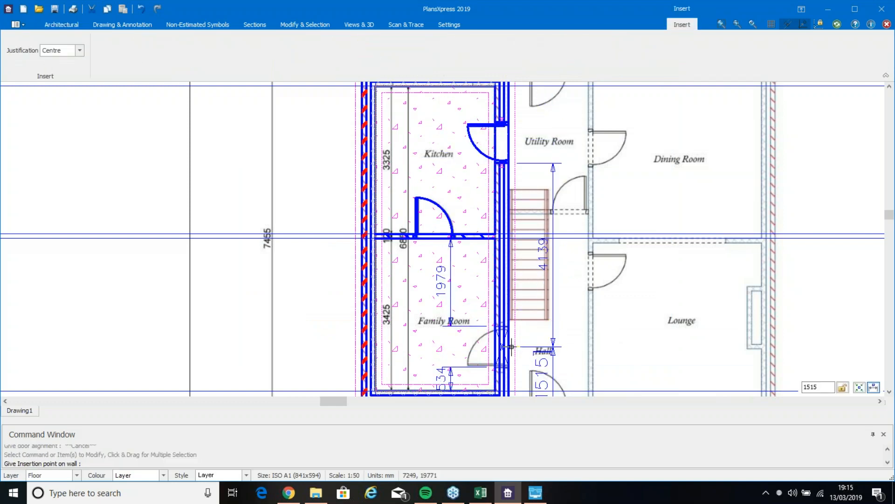
pyautogui.click(486, 355)
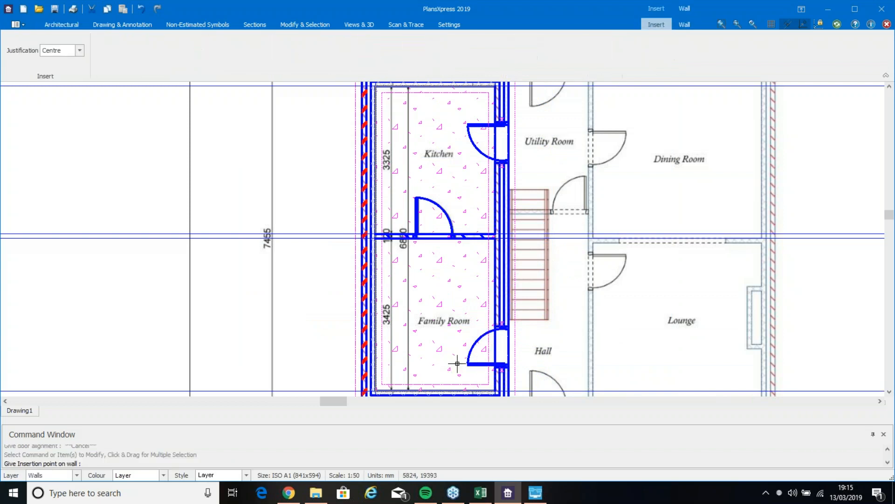
pyautogui.press('Escape')
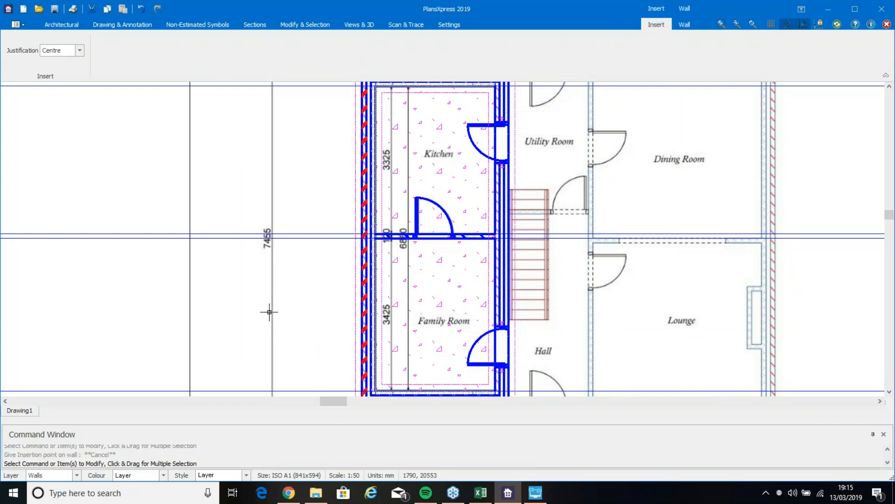
# - Start a Crystal Direct PVCu patio door and filter the available doors to a width including frame of 1790 mm
pyautogui.scroll(-1, 304, 313)
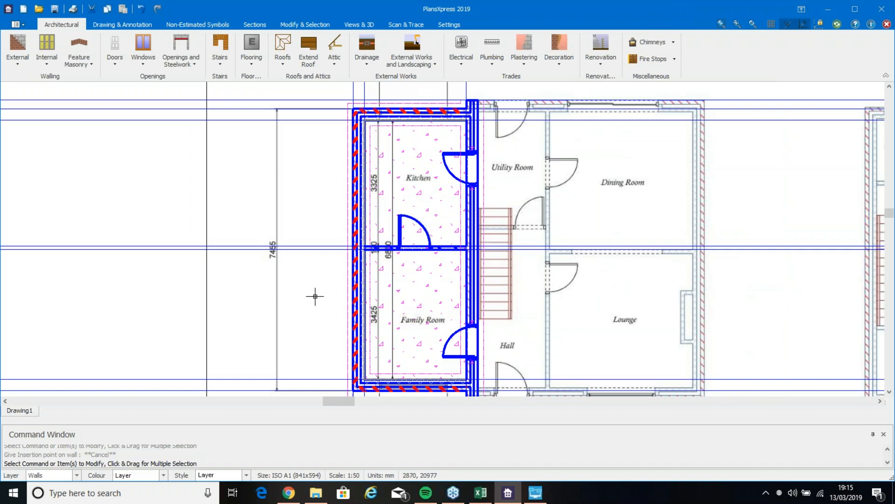
pyautogui.moveTo(321, 318)
pyautogui.mouseDown(button='middle')
pyautogui.moveTo(322, 296)
pyautogui.moveTo(314, 314)
pyautogui.mouseUp(button='middle')
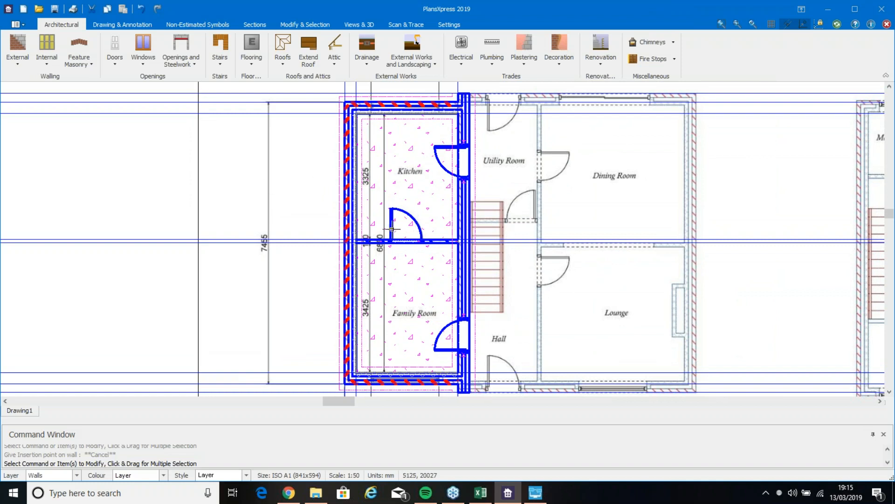
pyautogui.click(119, 65)
pyautogui.moveTo(149, 77)
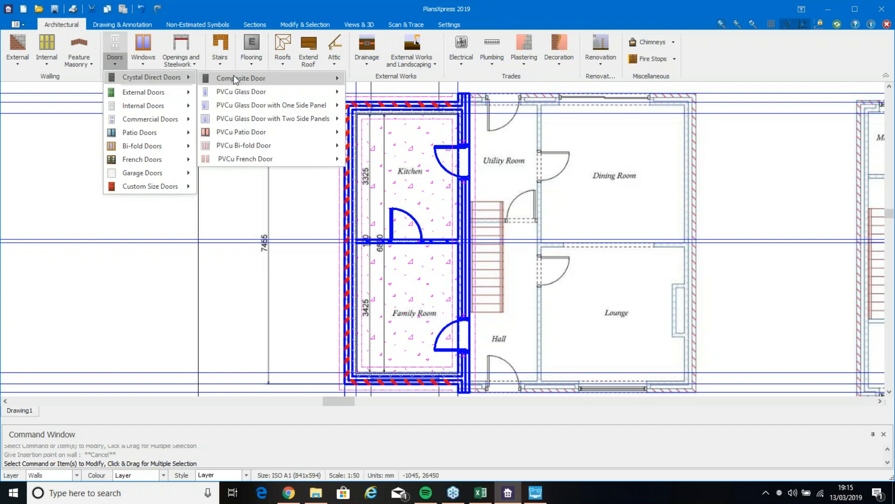
pyautogui.moveTo(274, 135)
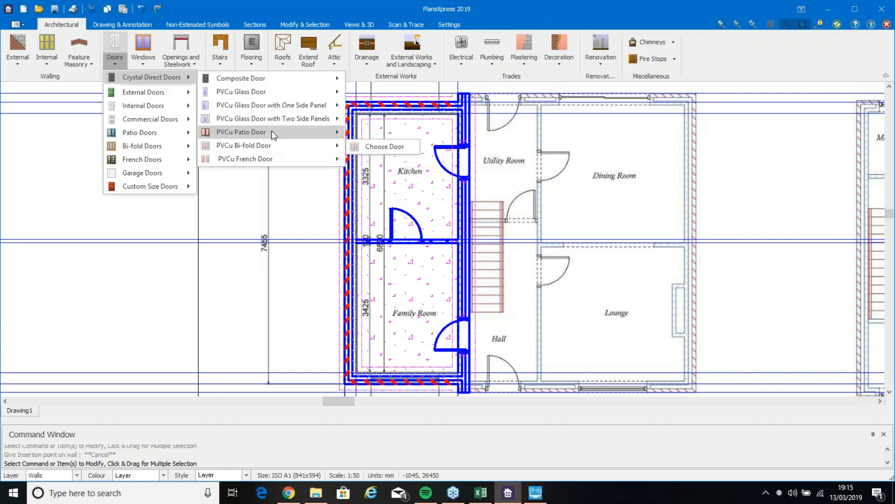
pyautogui.click(384, 147)
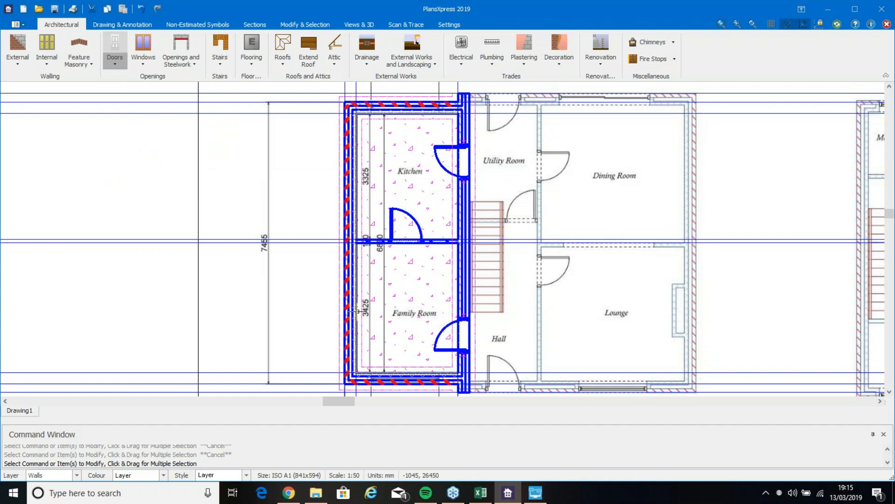
pyautogui.click(358, 311)
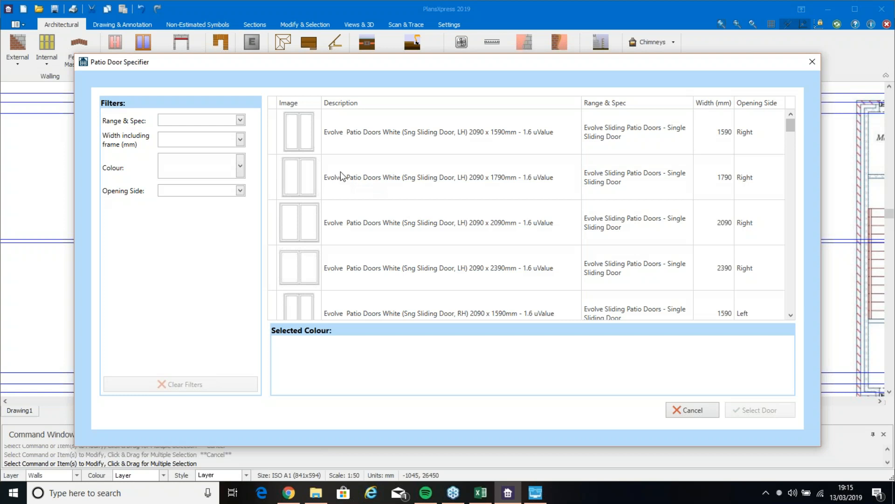
pyautogui.click(239, 140)
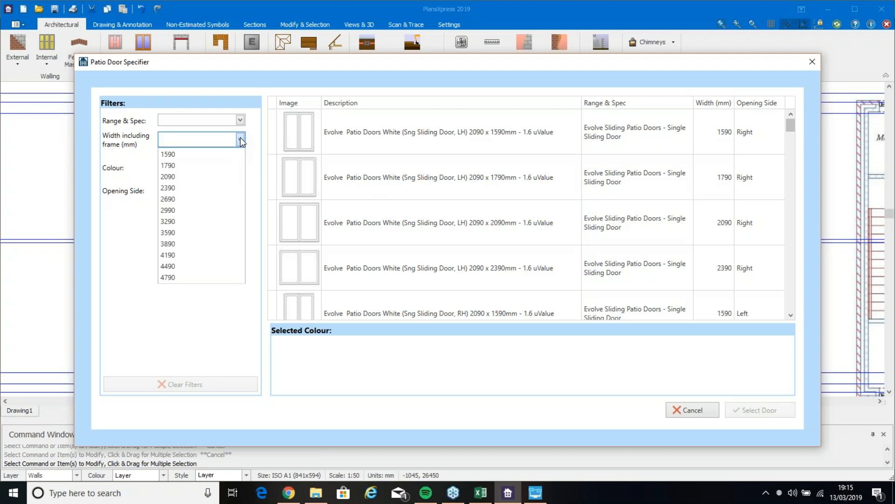
pyautogui.click(204, 165)
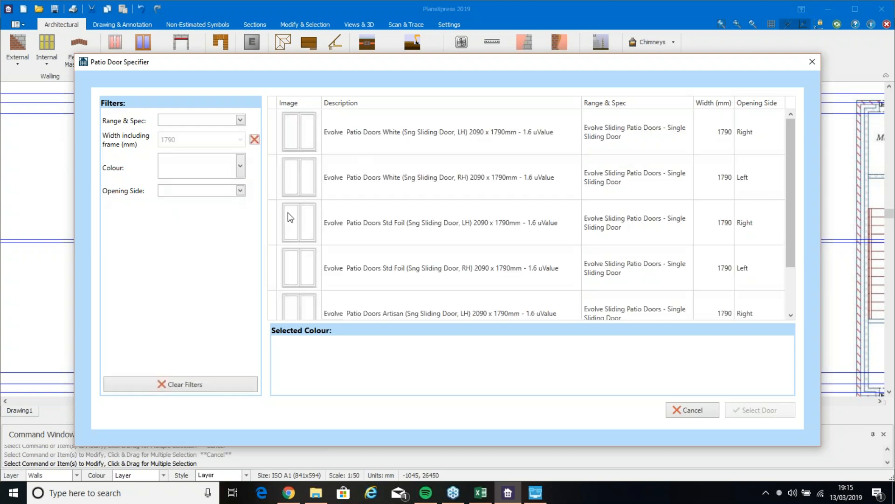
# - Filter the patio doors to Grey and select the Evolve Artisan single sliding LH door, 2090 x 1790mm
pyautogui.click(240, 167)
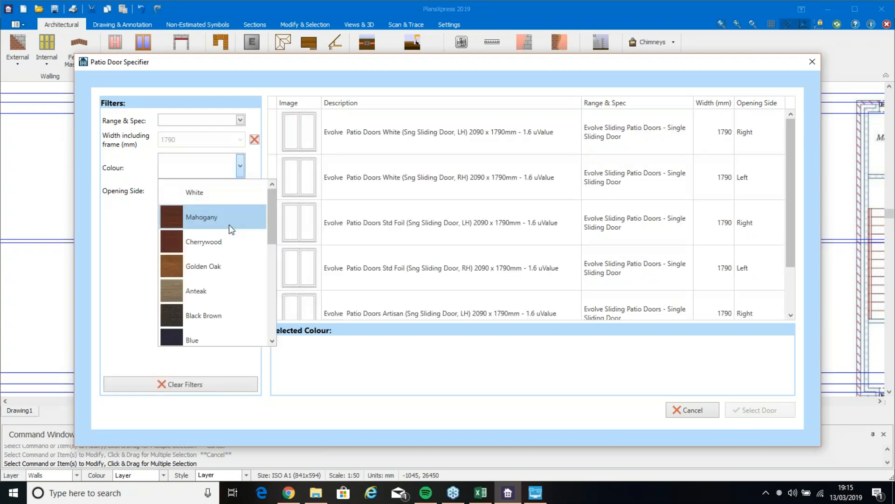
pyautogui.scroll(-2, 226, 293)
pyautogui.scroll(-2, 225, 312)
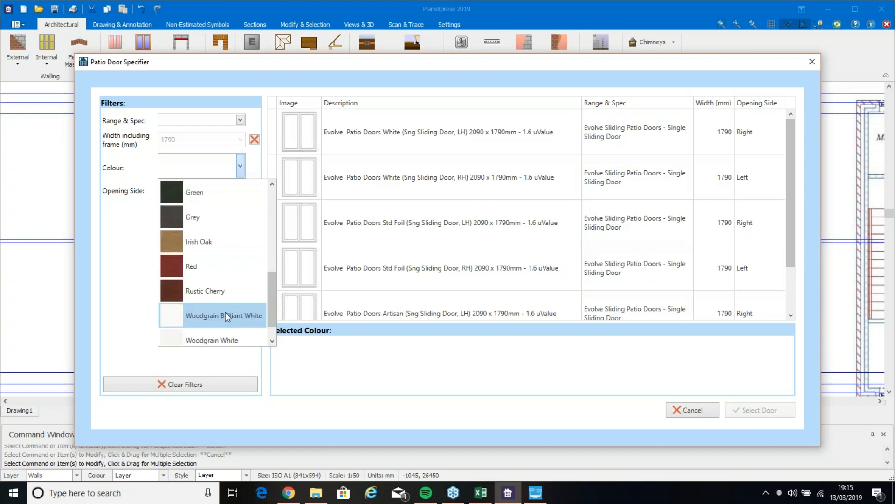
pyautogui.click(224, 200)
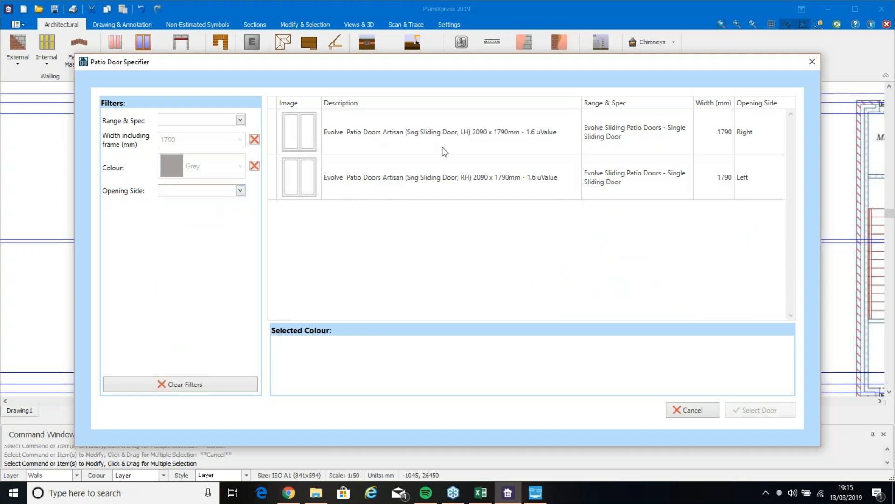
pyautogui.click(445, 132)
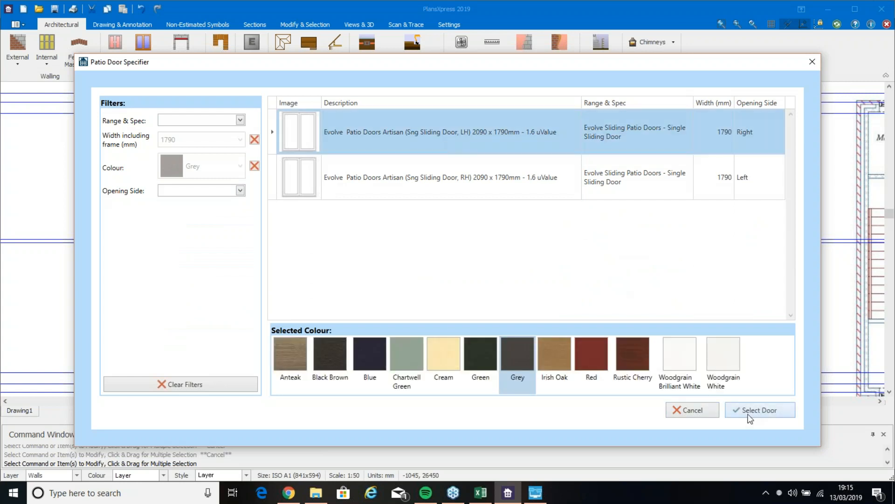
pyautogui.click(778, 409)
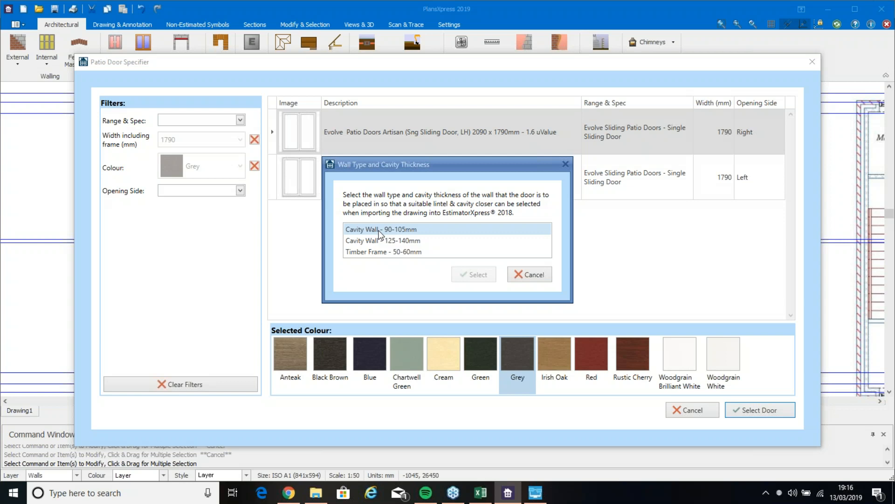
# - Assign the patio door to a 90-105mm cavity wall and accept the default frame, plastering, threshold and decoration details
pyautogui.click(379, 230)
pyautogui.click(475, 274)
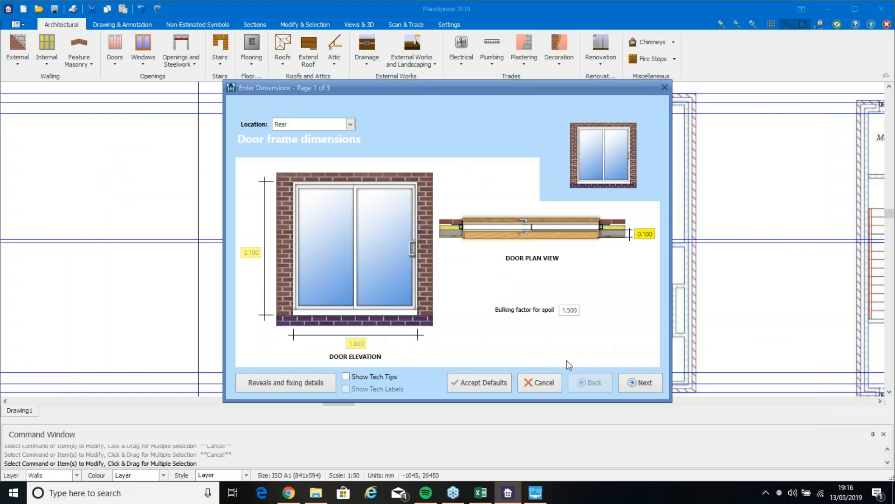
pyautogui.click(651, 382)
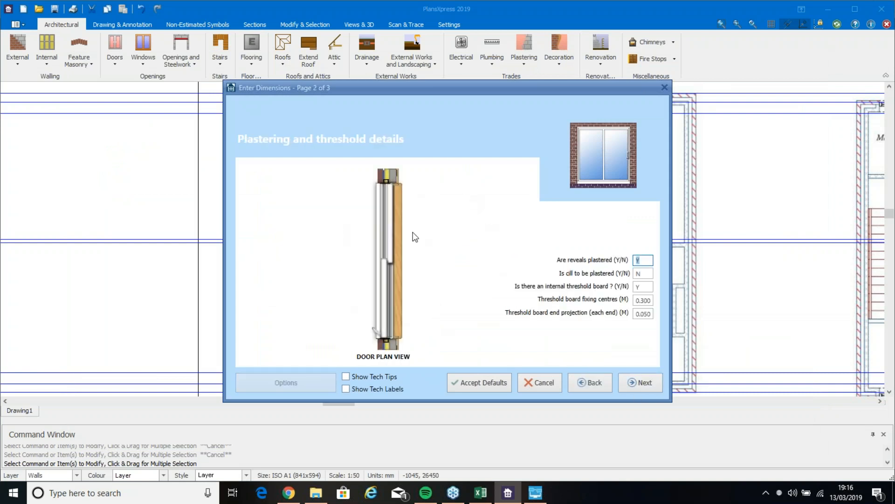
pyautogui.click(637, 381)
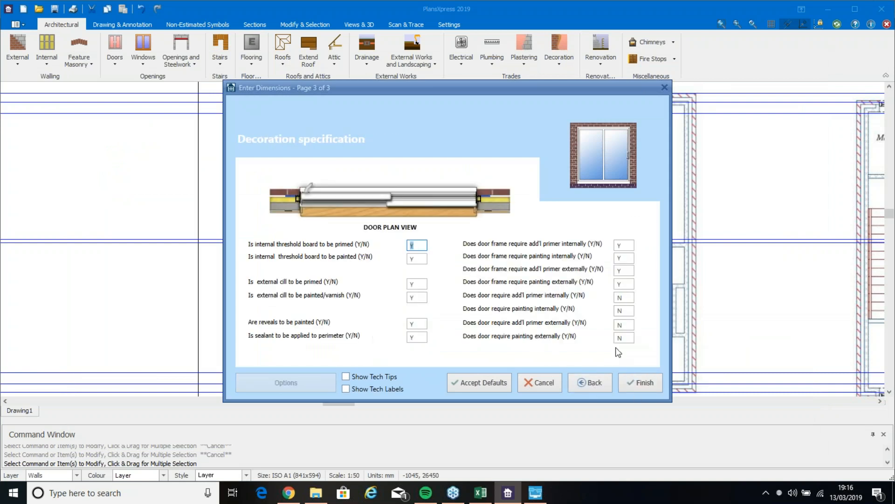
pyautogui.click(637, 383)
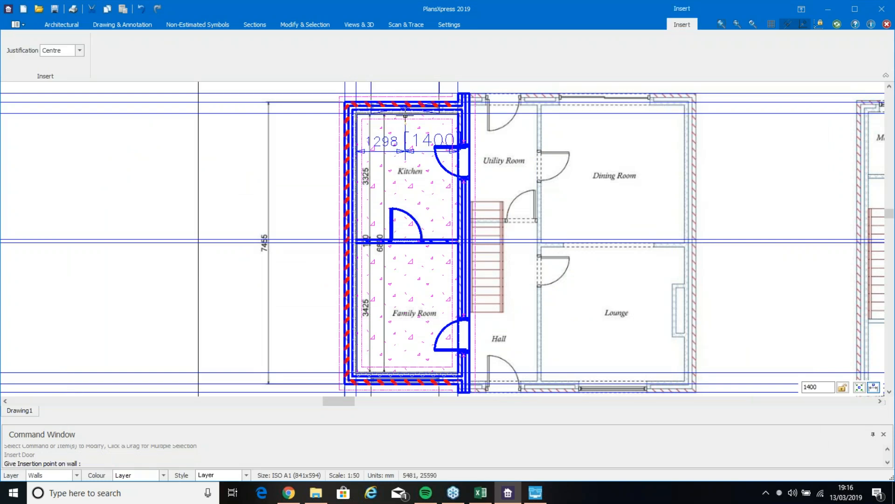
# - Place the patio door in the Kitchen's rear wall, centred 1400 mm from the house wall, aligned with the traced sliding door
pyautogui.click(405, 114)
pyautogui.scroll(1, 402, 100)
pyautogui.scroll(3, 402, 99)
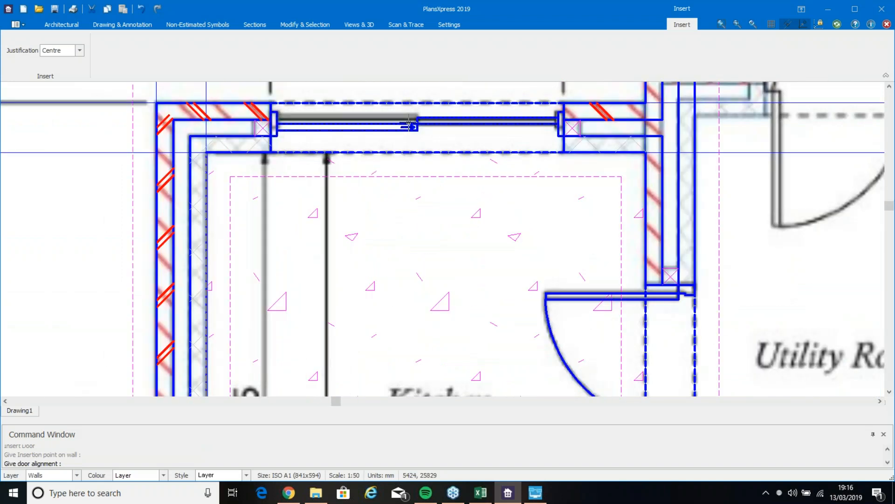
pyautogui.click(408, 123)
pyautogui.scroll(-5, 414, 198)
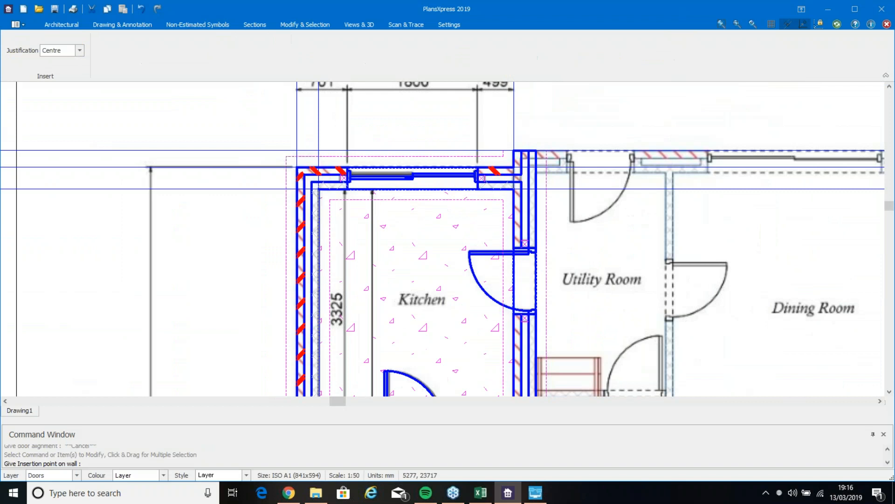
# - Start a Crystal Direct PVCu window for the Family Room's front wall and filter to 1788 mm wide and 1038 mm high
pyautogui.moveTo(413, 344); pyautogui.dragTo(455, 134, button='middle')
pyautogui.moveTo(442, 258); pyautogui.dragTo(444, 91, button='middle')
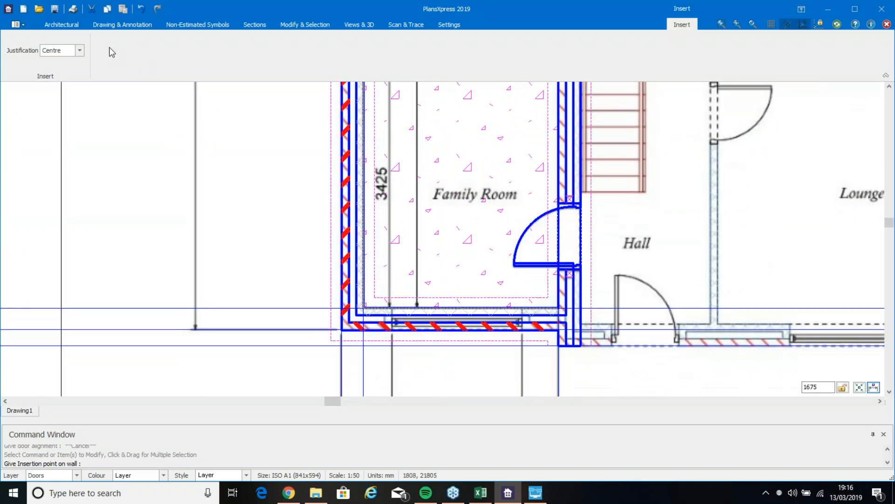
pyautogui.click(76, 25)
pyautogui.click(151, 64)
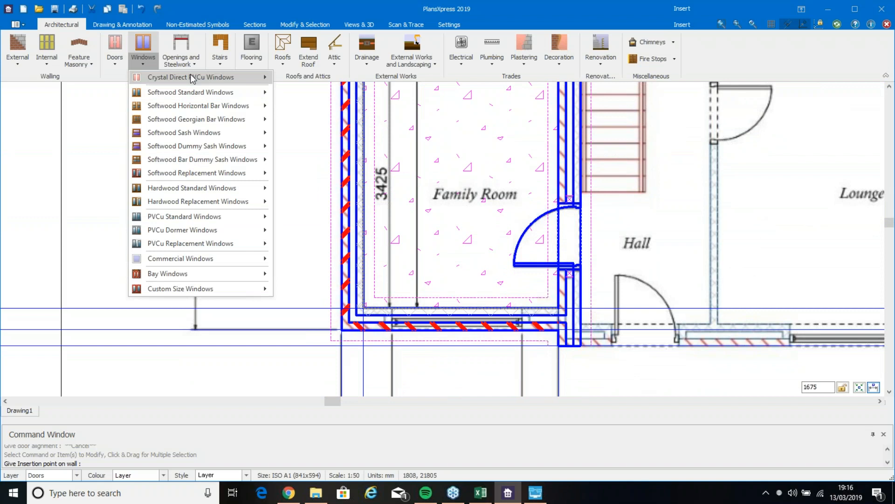
pyautogui.click(313, 81)
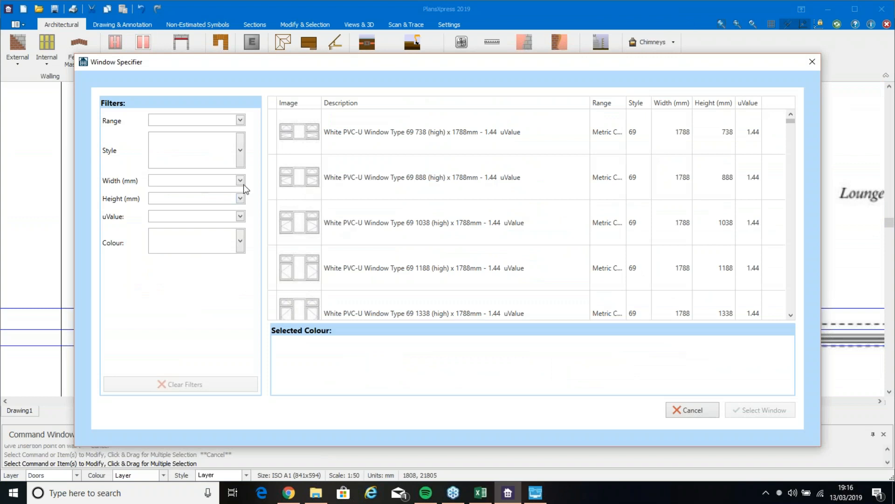
pyautogui.click(239, 180)
pyautogui.scroll(-1, 195, 317)
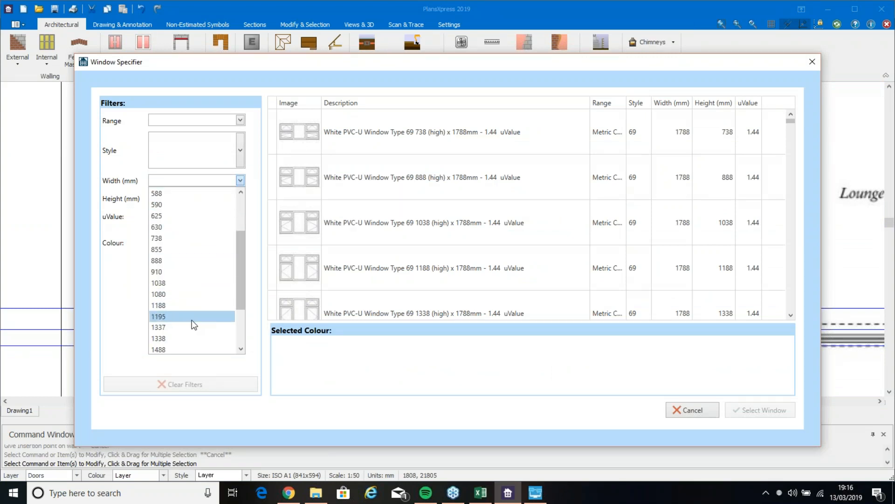
pyautogui.scroll(-2, 193, 322)
pyautogui.click(193, 322)
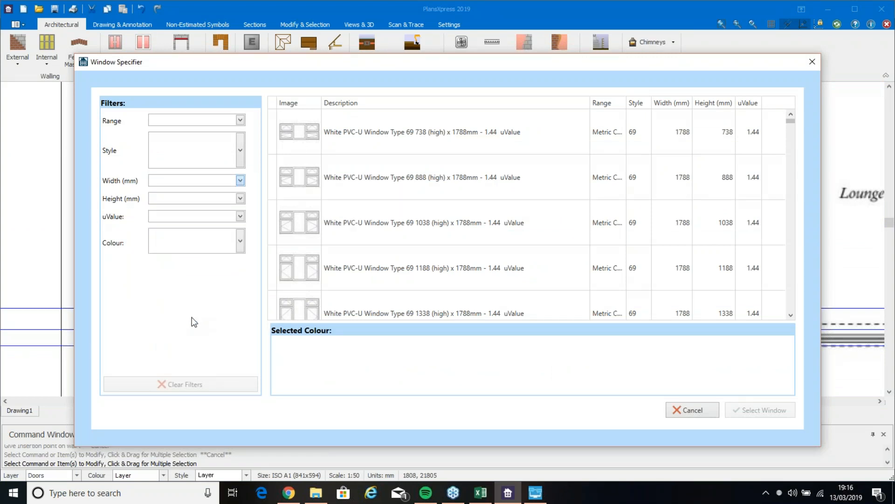
pyautogui.click(242, 198)
pyautogui.click(209, 266)
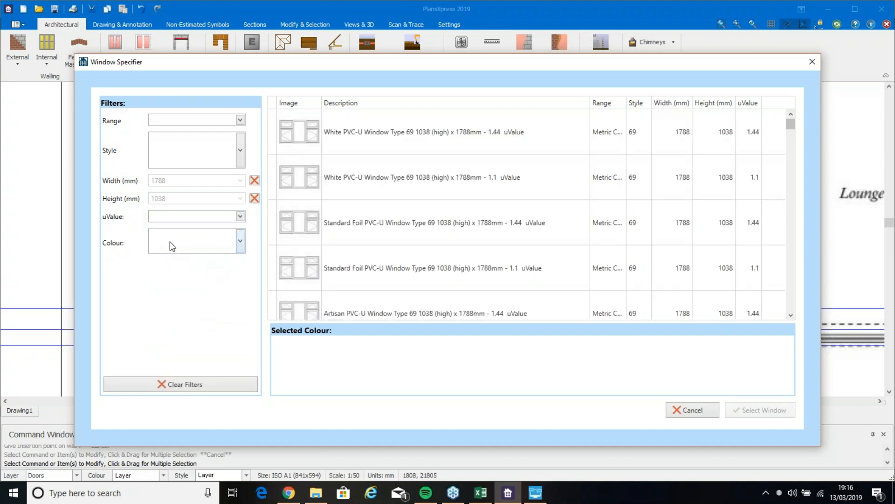
# - Narrow the window list to a uValue of 1.1 and the colour Grey
pyautogui.click(240, 216)
pyautogui.click(221, 226)
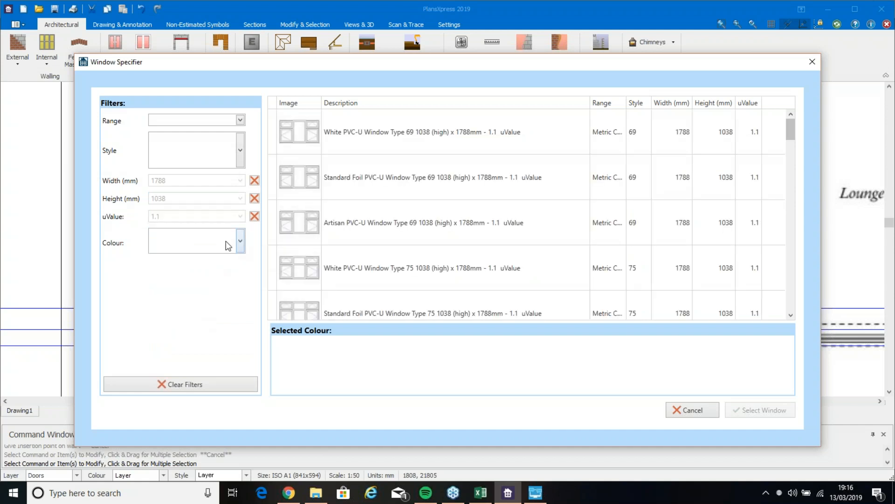
pyautogui.click(241, 241)
pyautogui.scroll(-3, 206, 387)
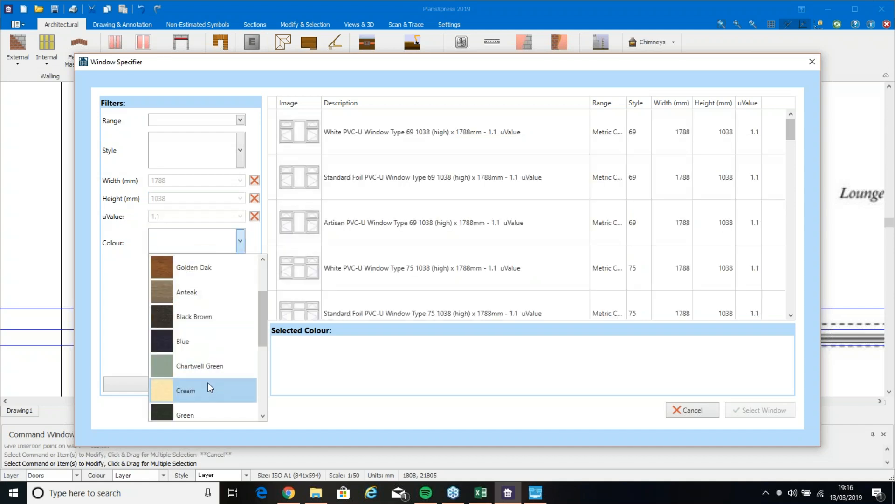
pyautogui.click(209, 293)
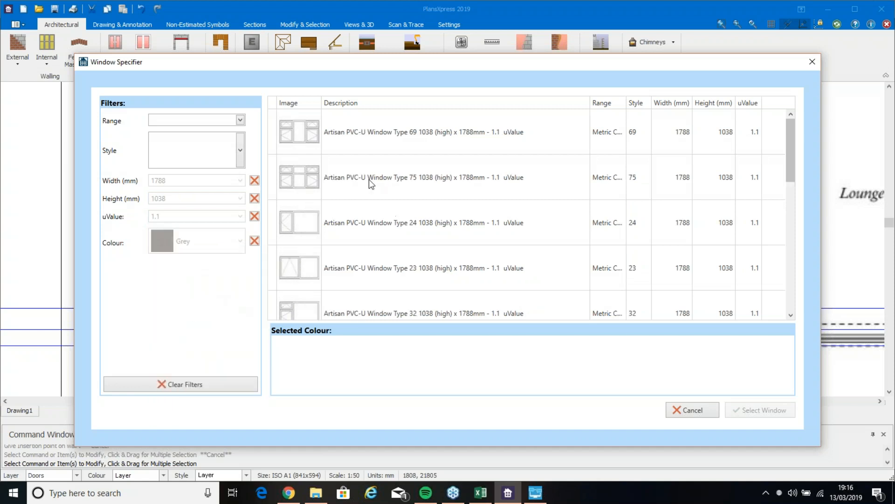
# - Select the Artisan PVC-U Window Type 75 and assign it to a 90-105mm cavity wall
pyautogui.click(344, 177)
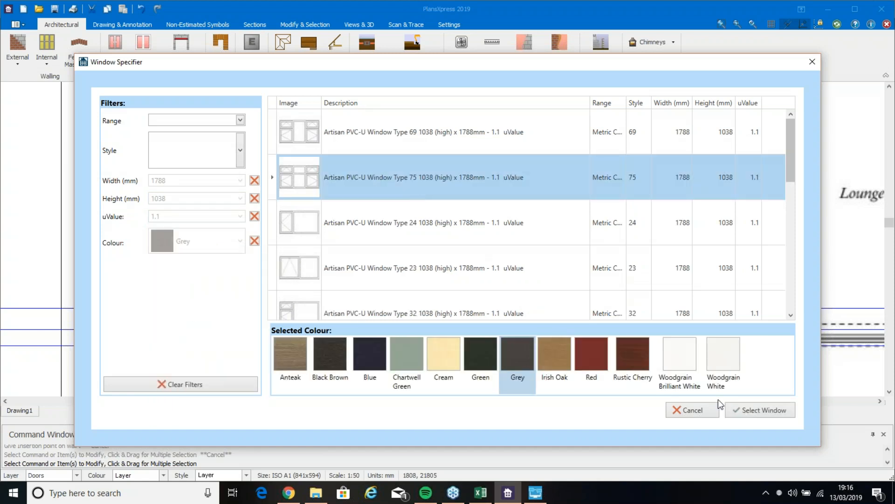
pyautogui.click(763, 411)
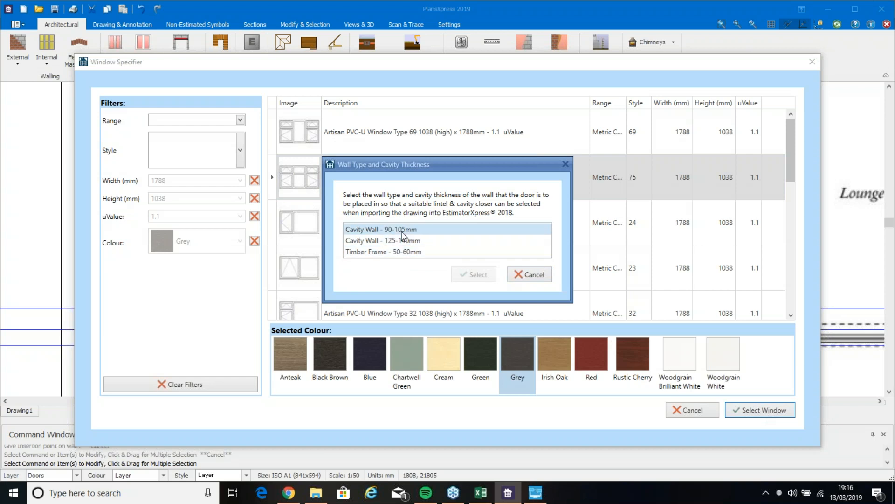
pyautogui.click(490, 274)
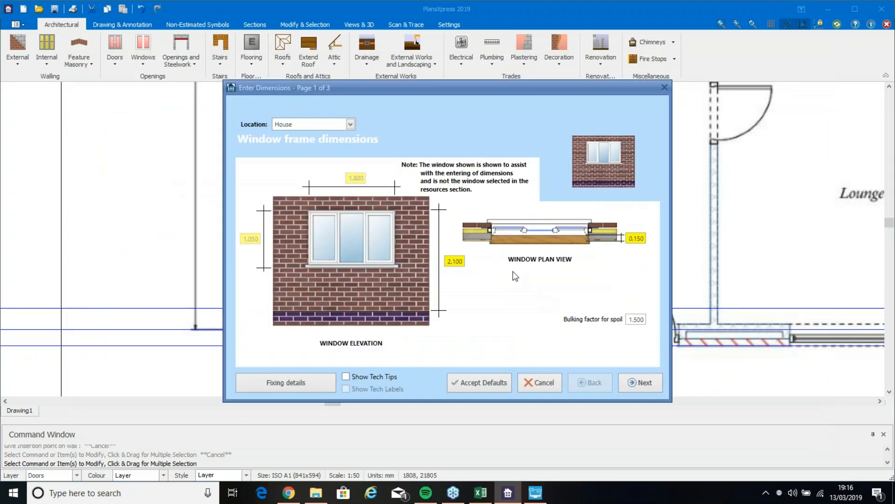
# - Keep the window's 2.100 m head height and 0.150 m plan dimension, and accept the default plastering, cill and decoration details
pyautogui.click(461, 261)
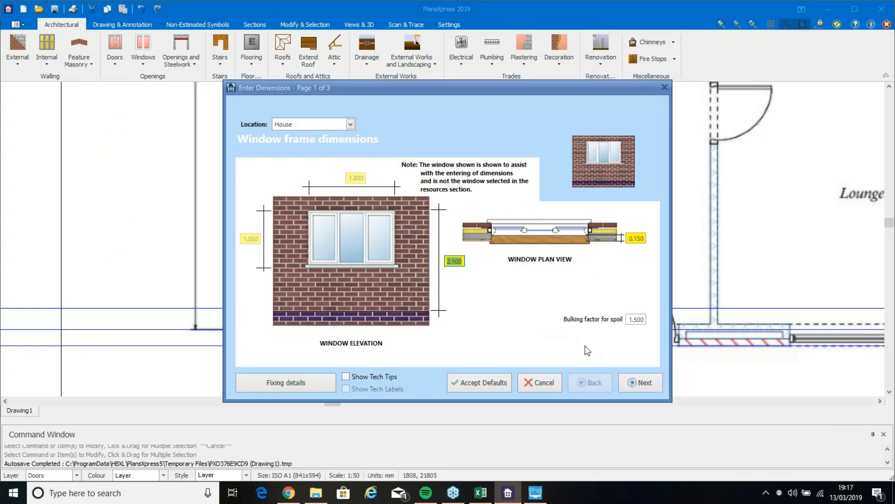
pyautogui.click(635, 383)
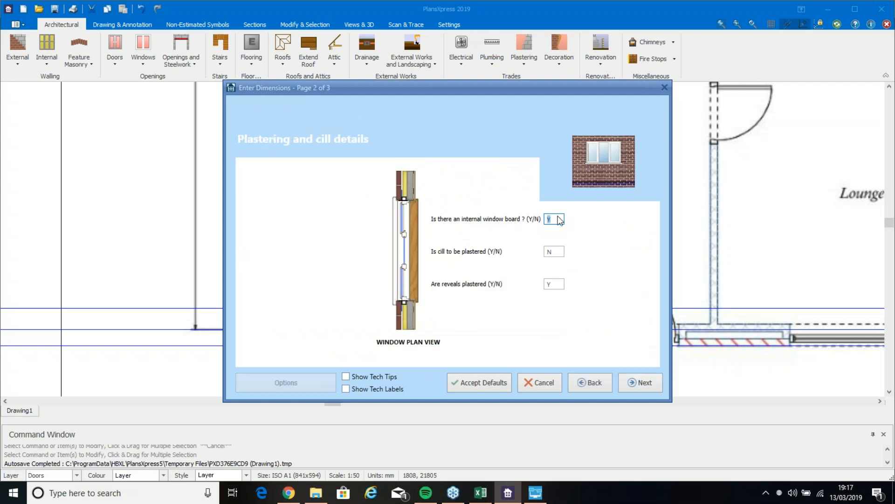
pyautogui.click(637, 382)
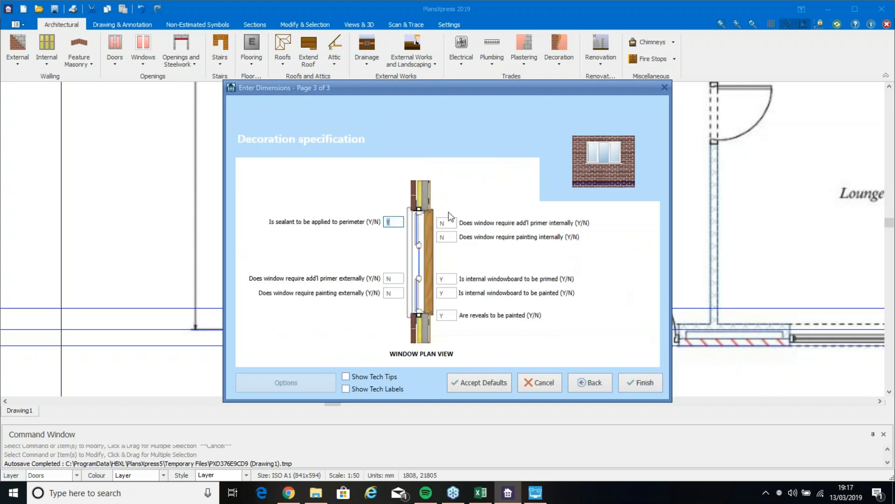
pyautogui.click(636, 383)
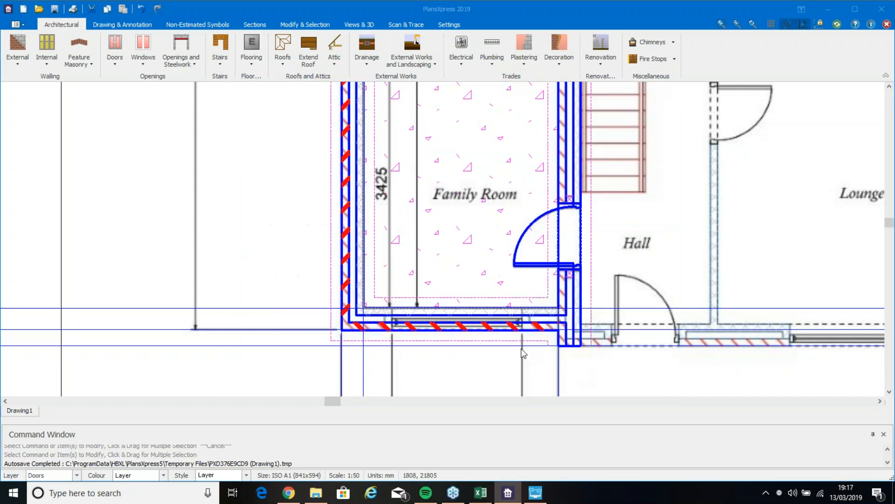
# - Place the window with centre justification in the Family Room's front wall, aligned with the traced window, and end the insertion
pyautogui.click(457, 323)
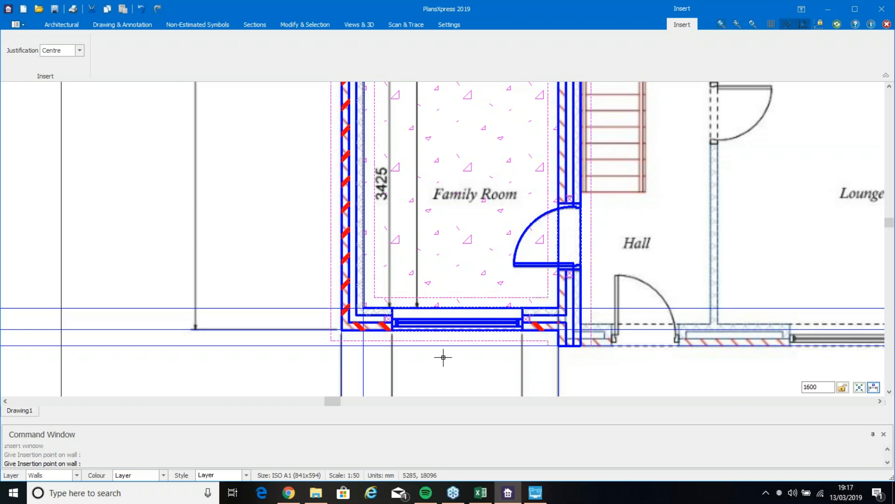
pyautogui.scroll(-3, 296, 242)
pyautogui.moveTo(289, 198); pyautogui.dragTo(255, 299, button='middle')
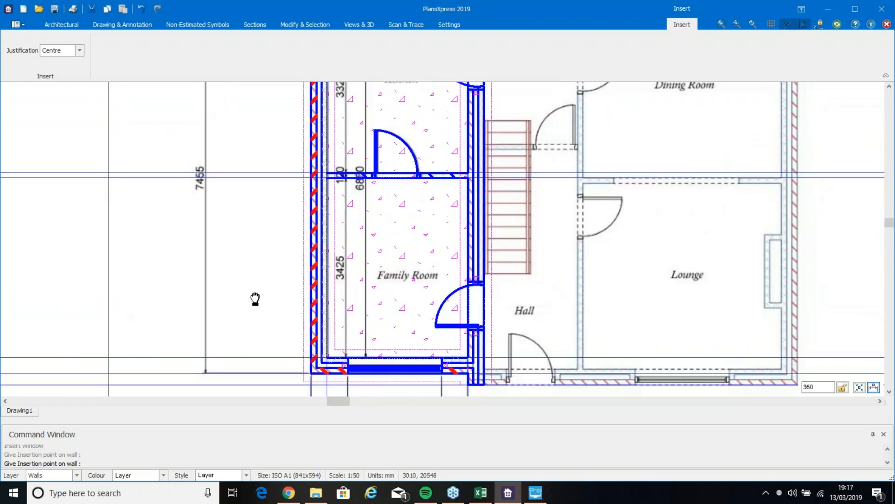
pyautogui.scroll(-2, 255, 299)
pyautogui.press('Escape')
pyautogui.scroll(-1, 374, 281)
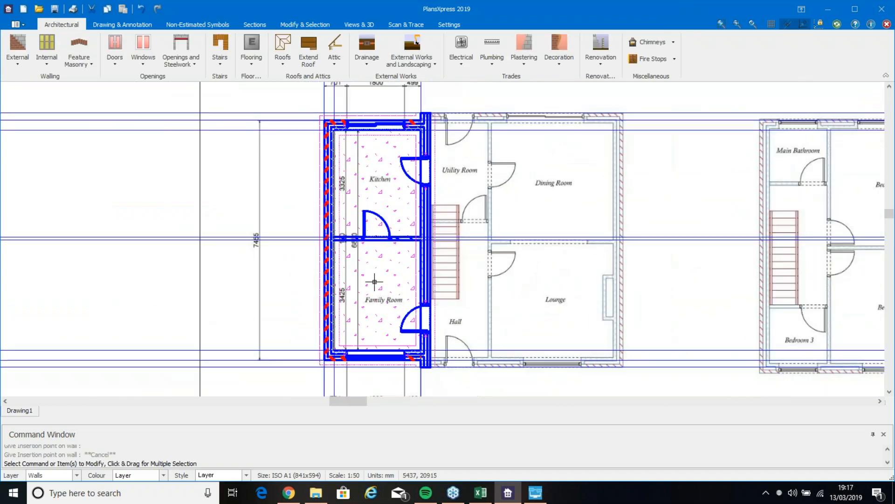
pyautogui.scroll(-1, 374, 282)
# - Inspect the extension in the 3D preview from the front and from above, checking the window, doors and partition, and close it
pyautogui.click(359, 24)
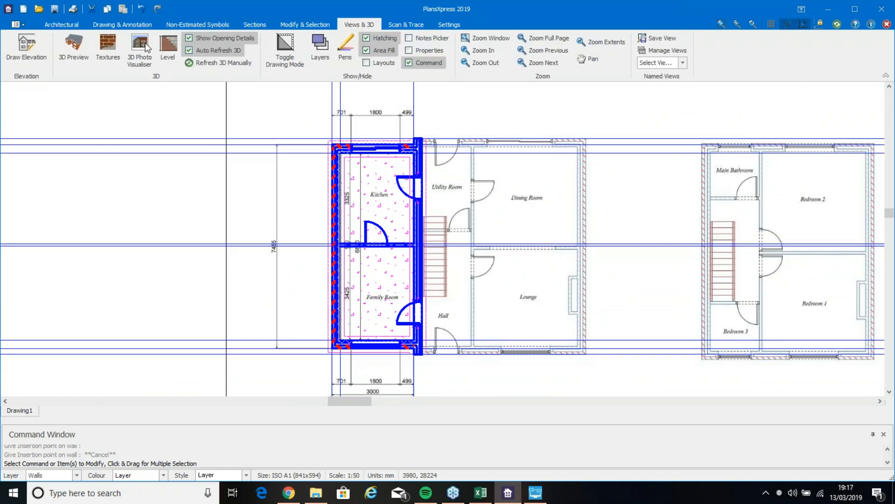
pyautogui.click(88, 41)
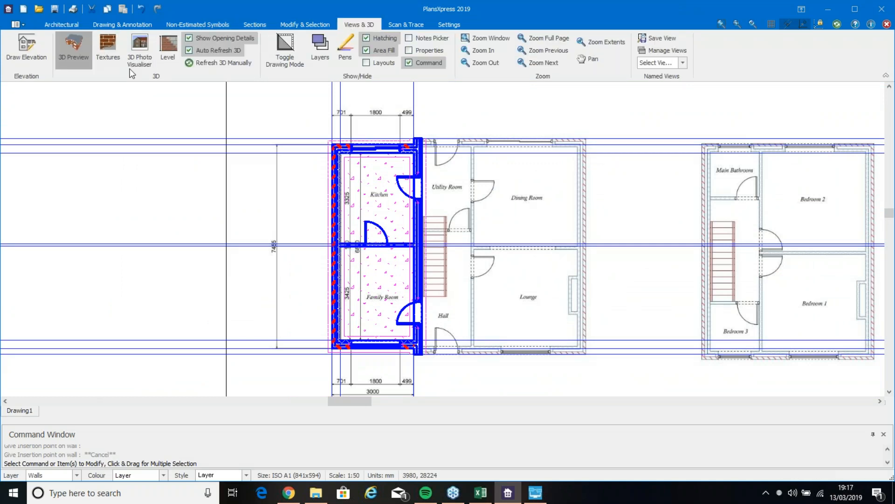
pyautogui.scroll(-2, 391, 202)
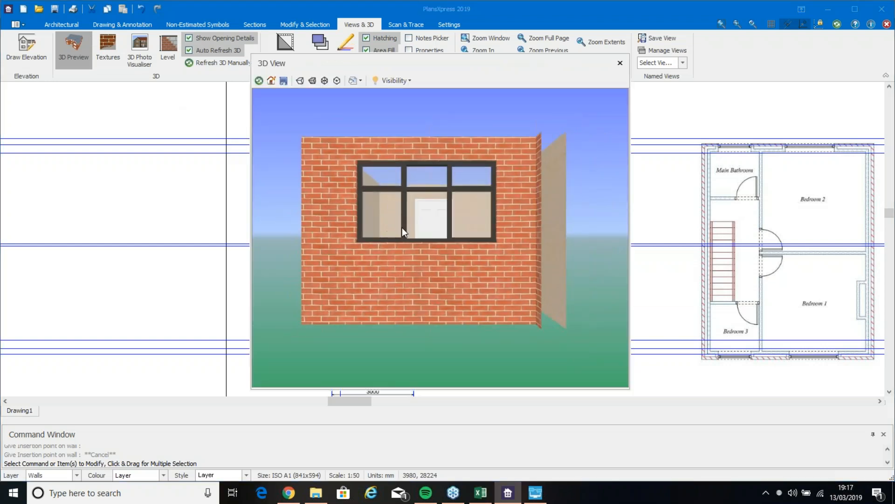
pyautogui.moveTo(402, 228); pyautogui.dragTo(425, 222)
pyautogui.moveTo(382, 318); pyautogui.dragTo(431, 274)
pyautogui.moveTo(511, 278); pyautogui.dragTo(402, 264)
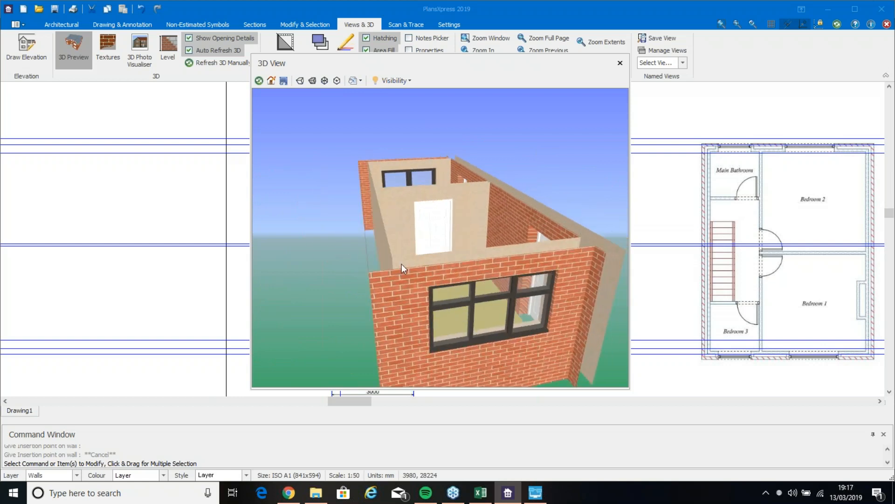
pyautogui.click(620, 63)
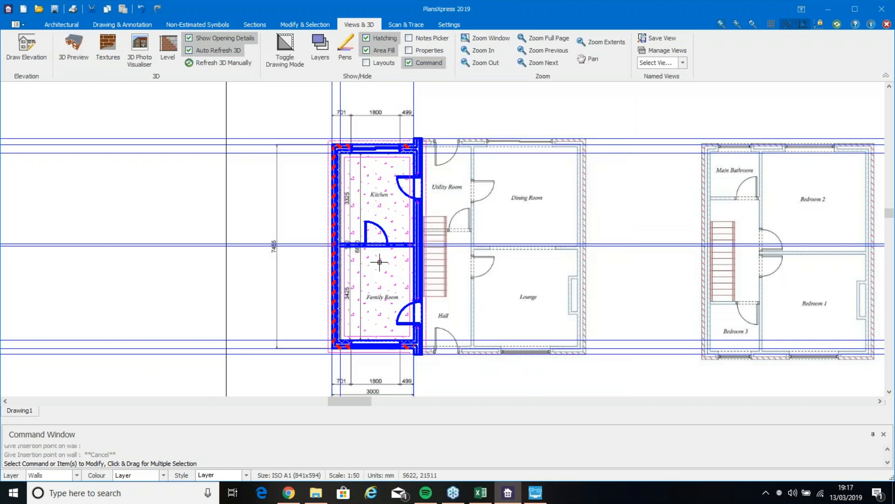
# - Start a Typical 35 Degree Cut Roof and set the pitch of both roof sides to 32 degrees
pyautogui.click(61, 25)
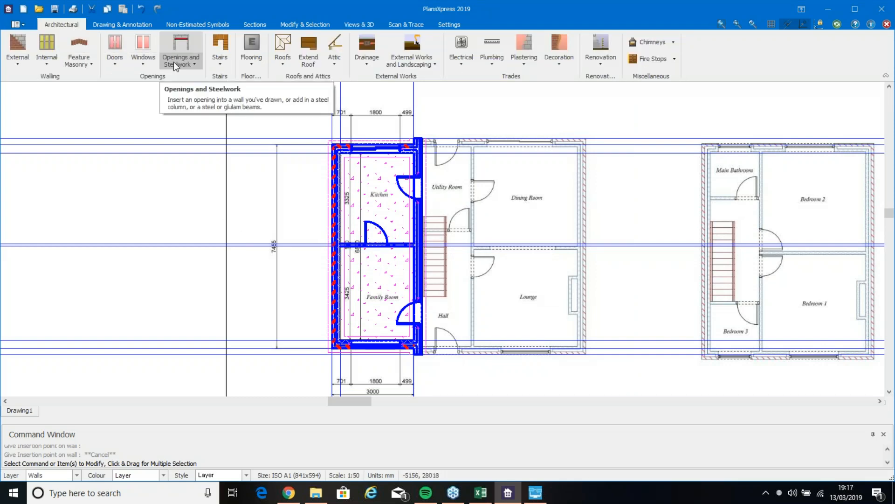
pyautogui.click(286, 64)
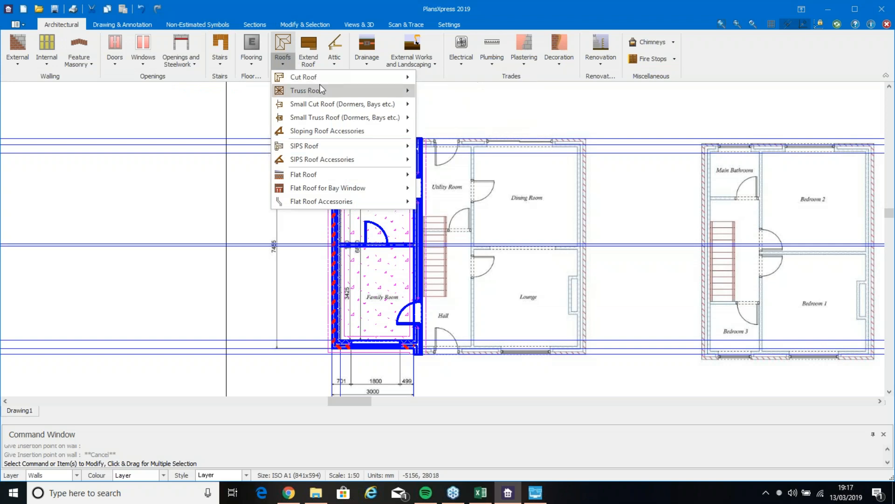
pyautogui.moveTo(322, 174)
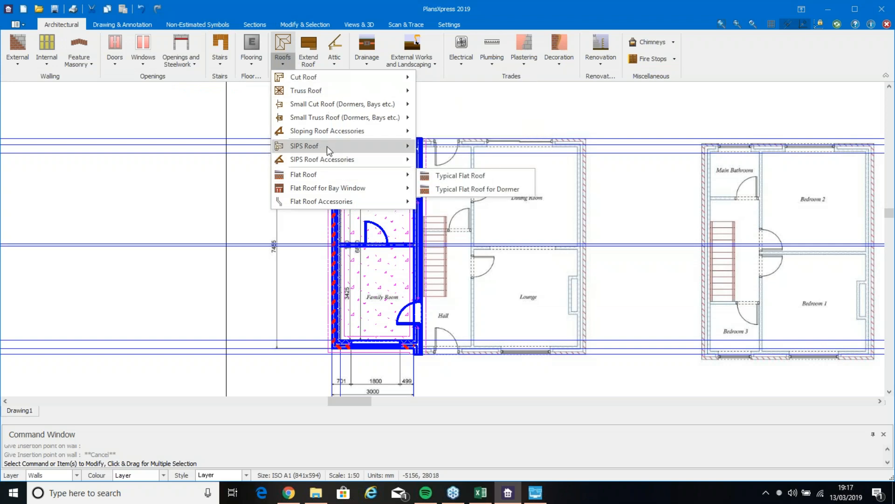
pyautogui.moveTo(331, 156)
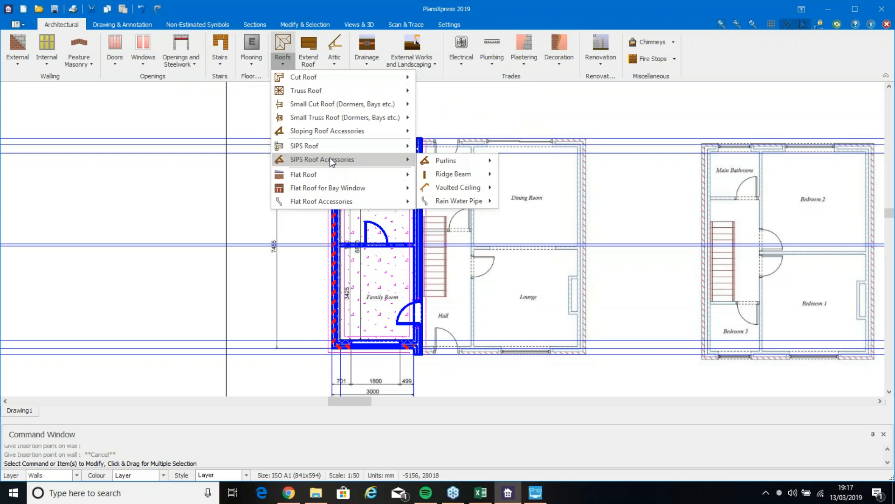
pyautogui.moveTo(332, 80)
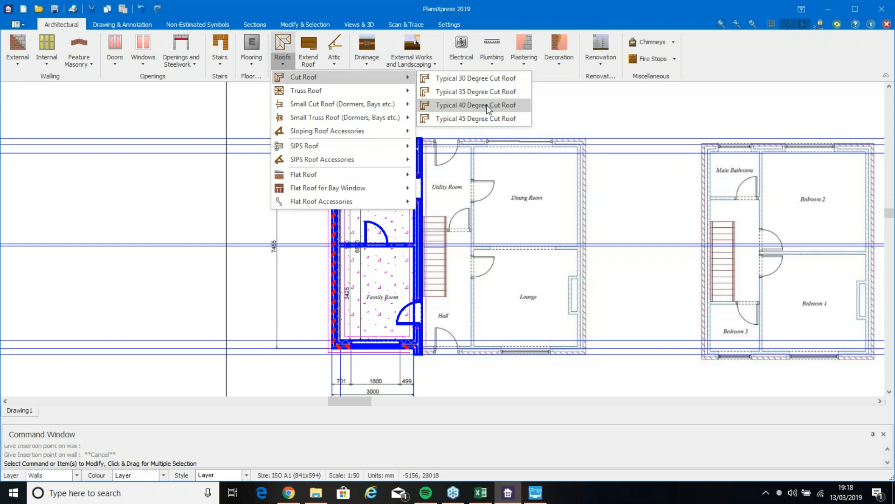
pyautogui.click(481, 93)
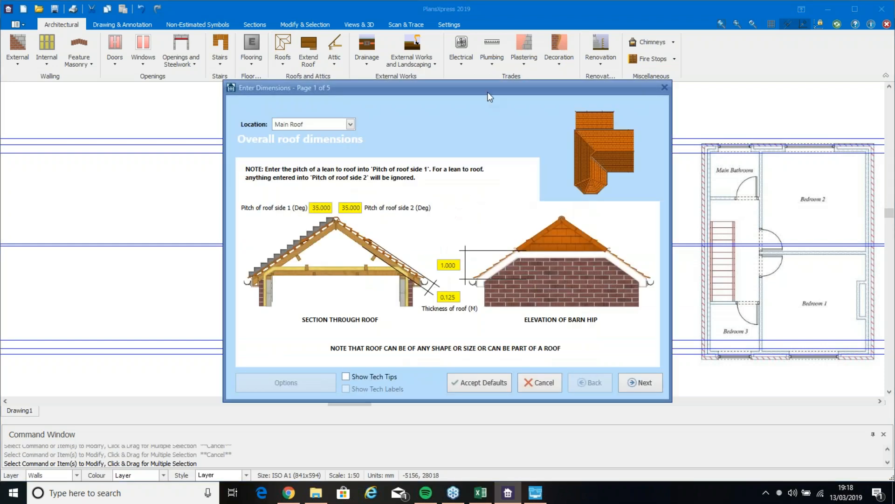
pyautogui.click(324, 207)
pyautogui.write('3')
pyautogui.click(355, 208)
pyautogui.write('32')
# - Show the tech tips and keep the 1.000 m gable height under the barn hip and the 0.125 m roof thickness
pyautogui.click(381, 376)
pyautogui.press('Tab')
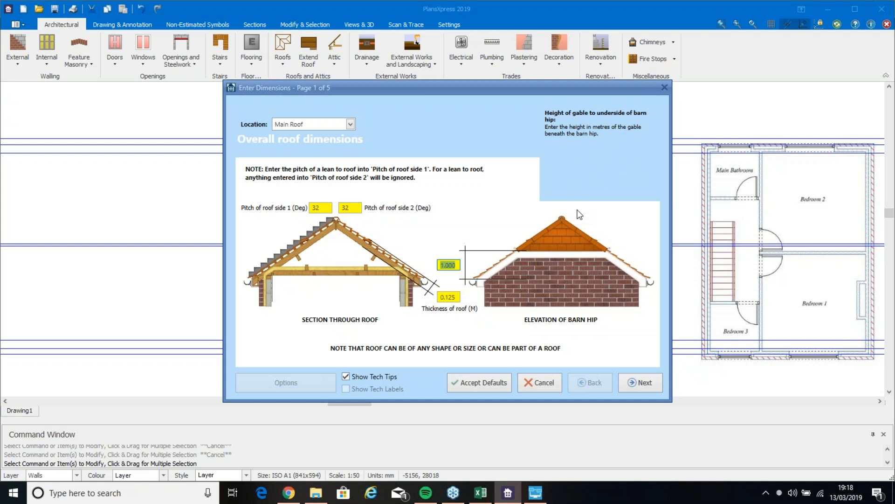
pyautogui.click(456, 297)
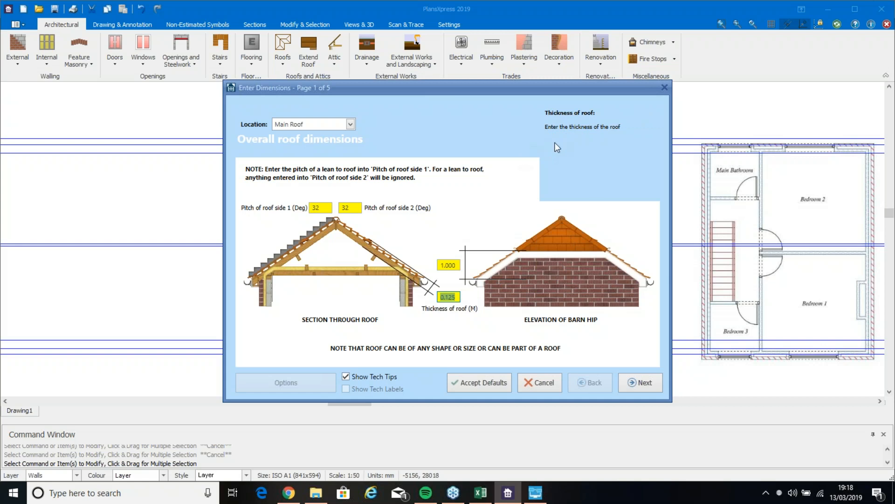
pyautogui.click(635, 389)
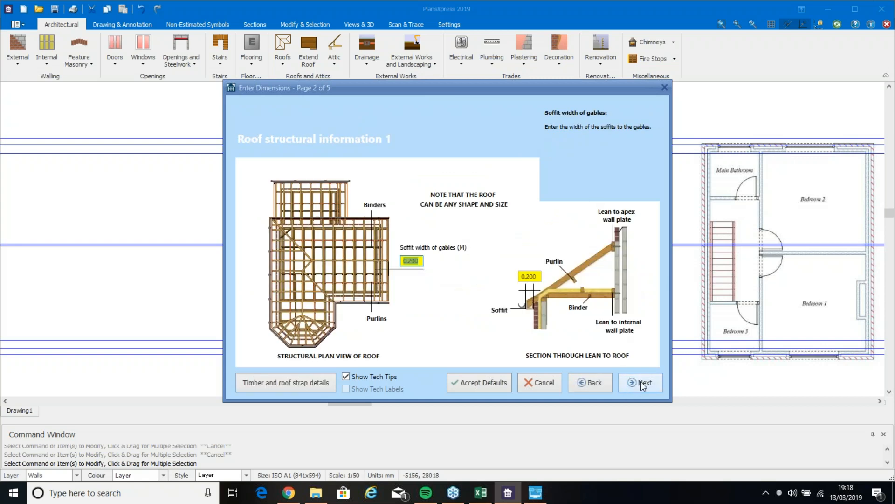
# - Keep the 0.200 m gable and eaves soffit widths, review the timber and roof strap details, and accept their defaults
pyautogui.click(529, 276)
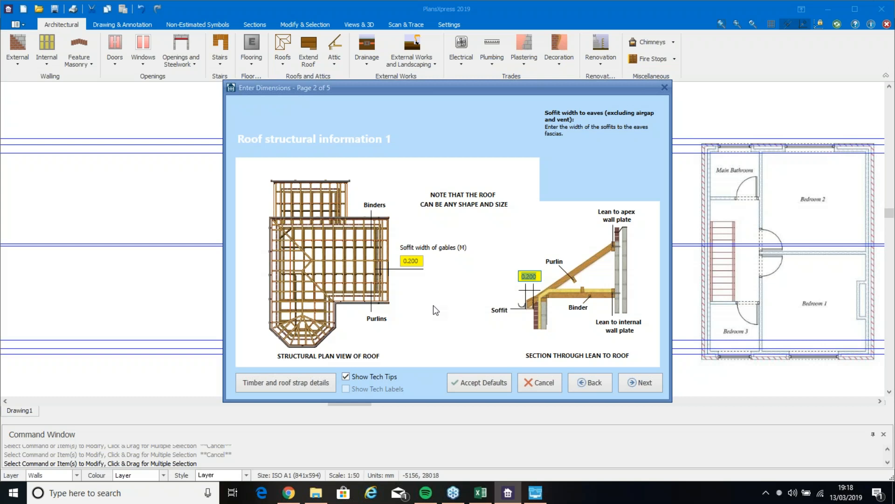
pyautogui.click(304, 382)
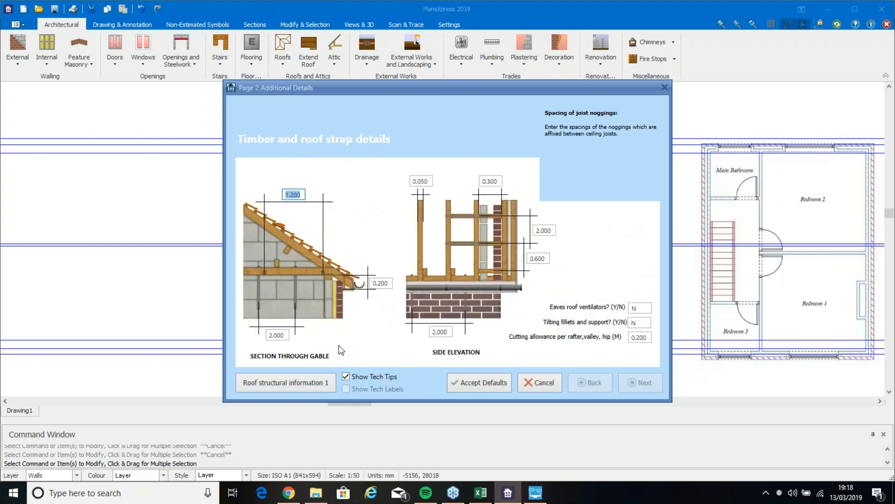
pyautogui.click(276, 334)
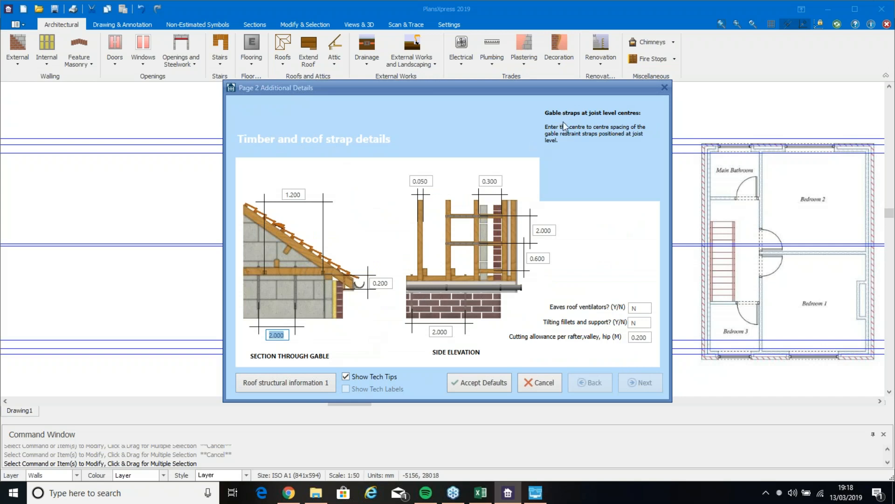
pyautogui.click(429, 183)
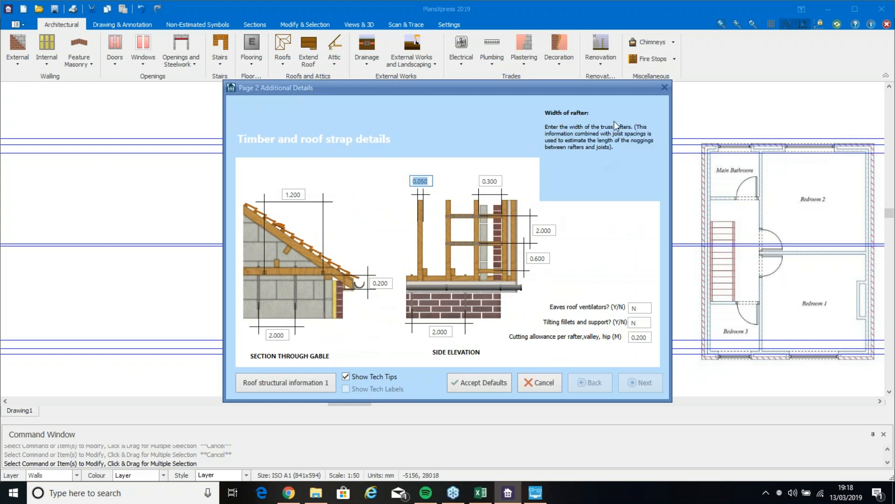
pyautogui.click(491, 182)
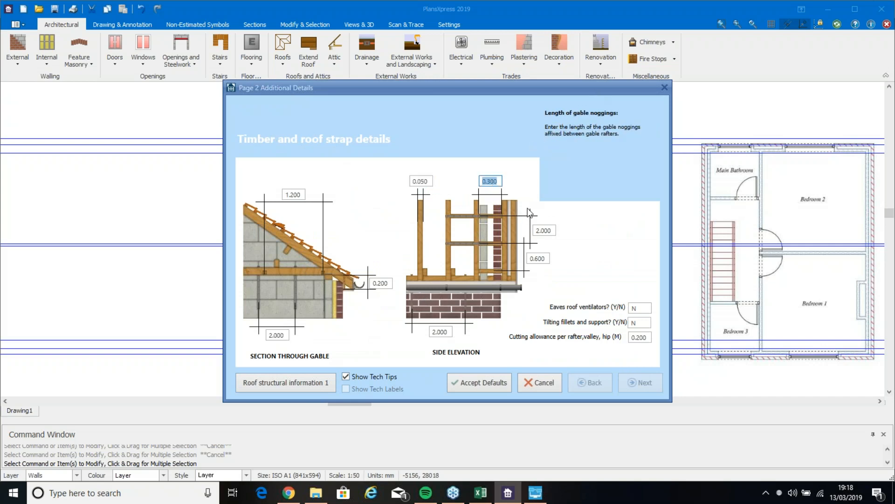
pyautogui.click(322, 375)
pyautogui.click(640, 382)
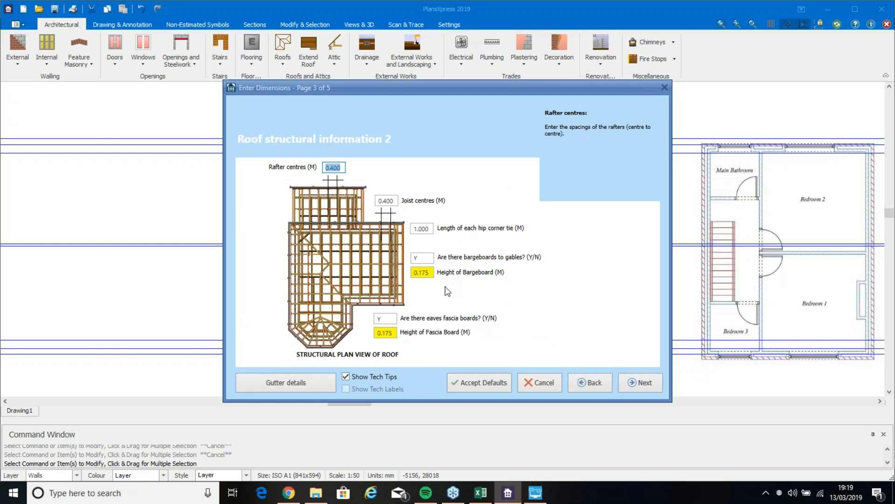
# - Review the gutter details and accept the default gutter, rafter and joist centre, bargeboard and fascia values
pyautogui.click(305, 382)
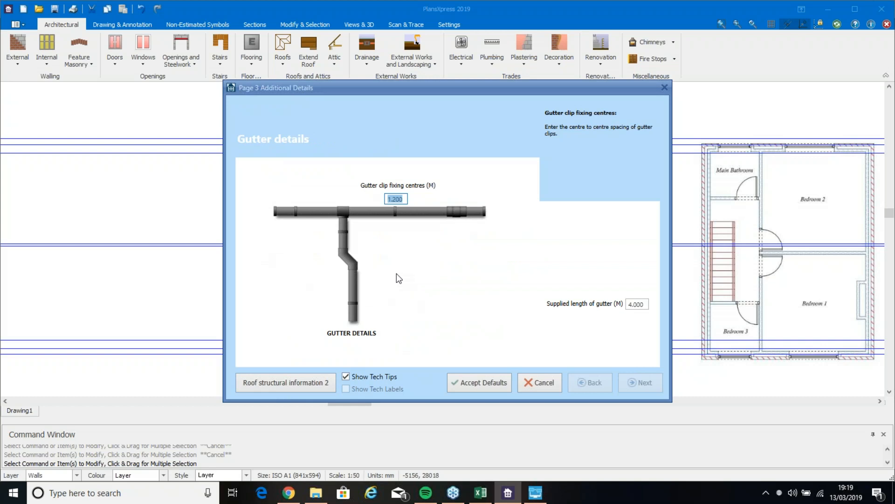
pyautogui.click(290, 382)
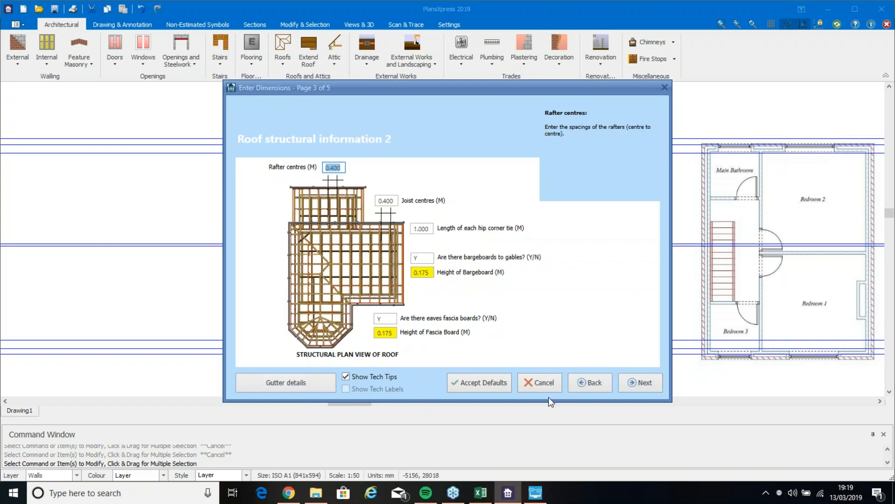
pyautogui.click(639, 382)
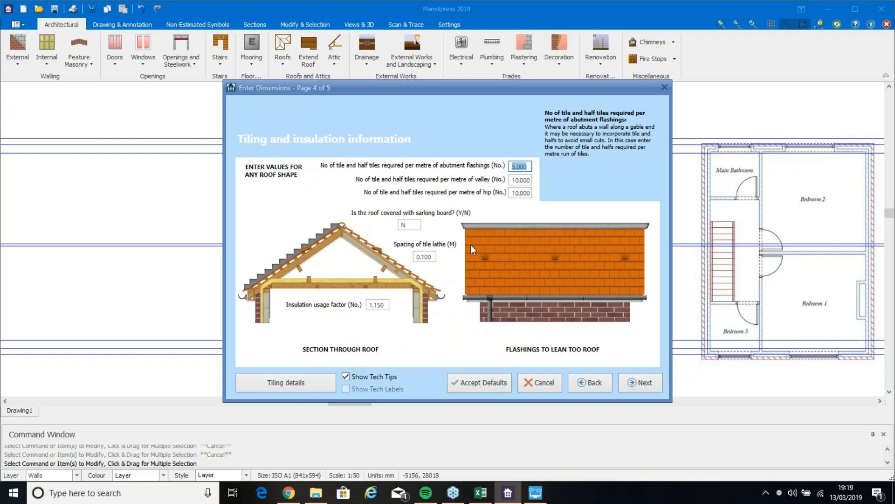
# - Leave the sarking board option at N and review the ridge, verge and hip tiling details, keeping their defaults
pyautogui.click(410, 224)
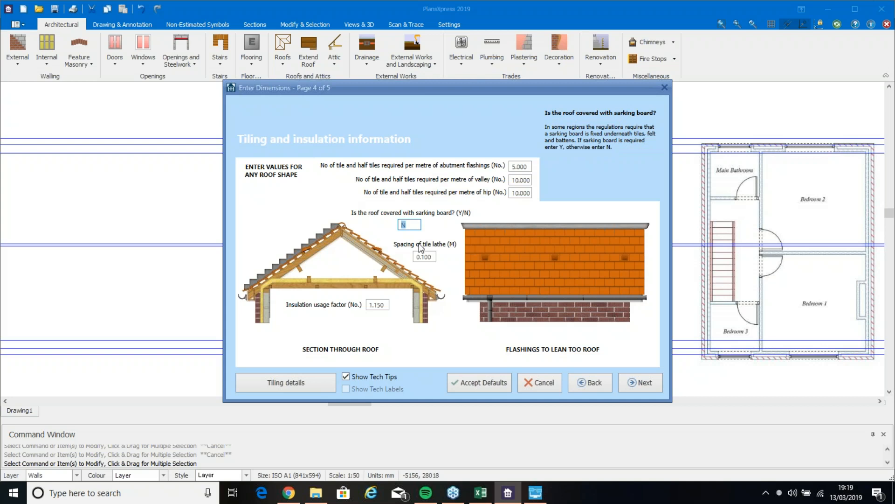
pyautogui.click(324, 378)
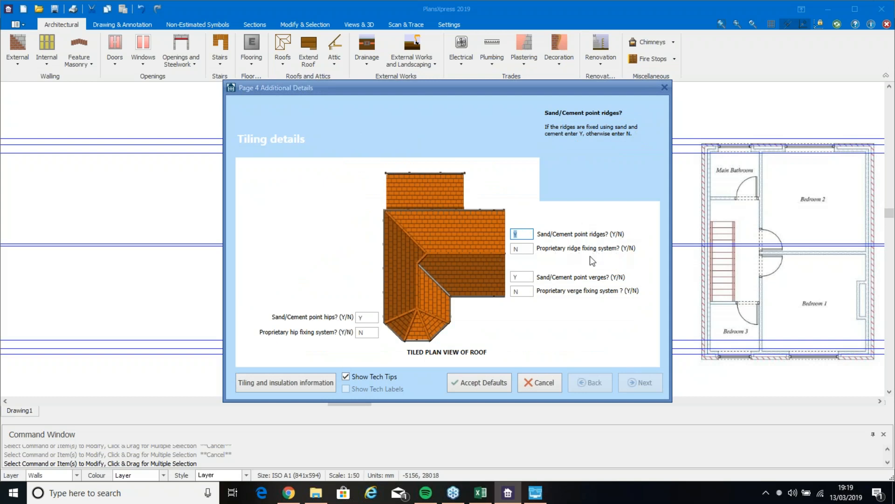
pyautogui.click(316, 383)
# - Leave priming and decorating of the bargeboards, fascias and soffits at N and choose Lean to Roof as the roof type
pyautogui.click(643, 383)
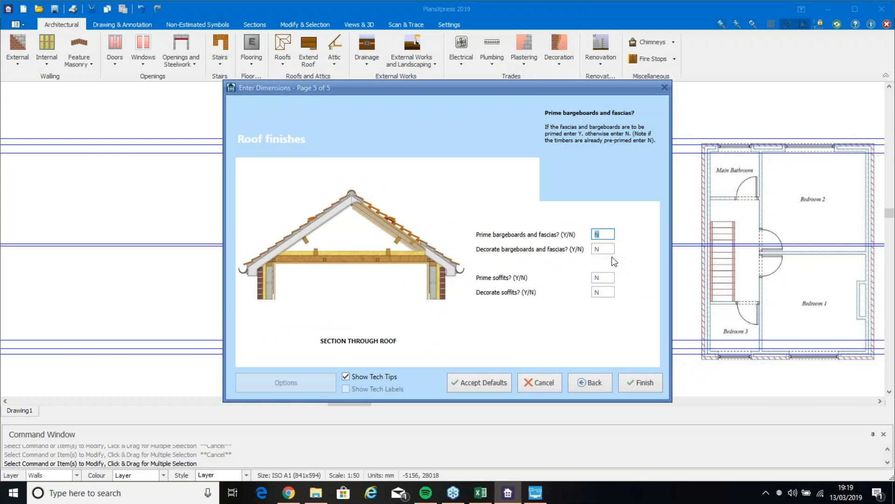
pyautogui.click(644, 382)
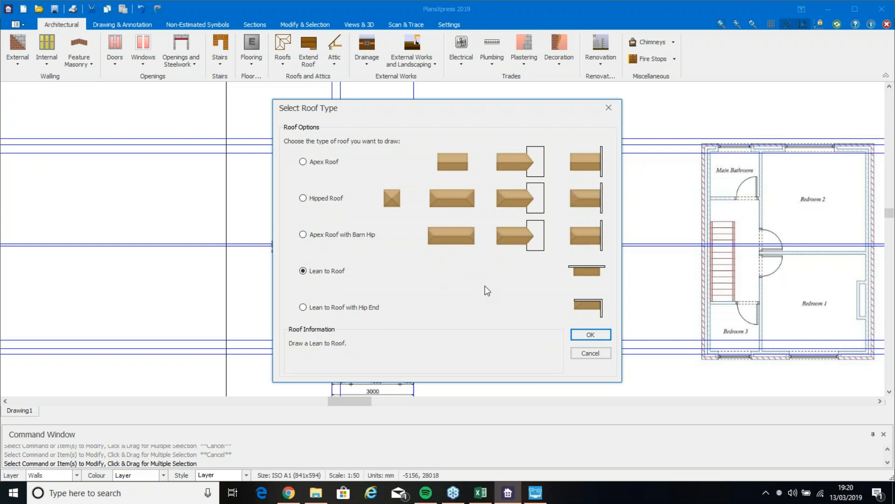
pyautogui.click(590, 335)
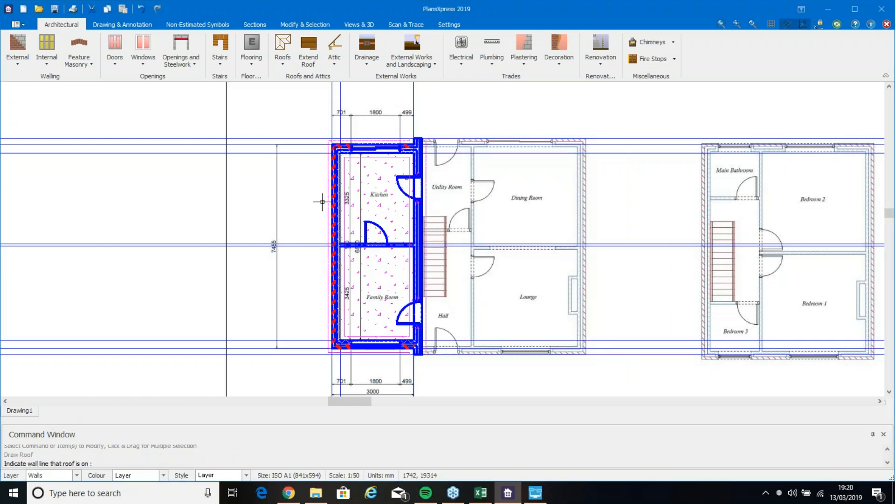
# - Place the lean-to roof over the extension, picking the outer side wall line, its two end corners and the extension's width corner
pyautogui.scroll(5, 323, 201)
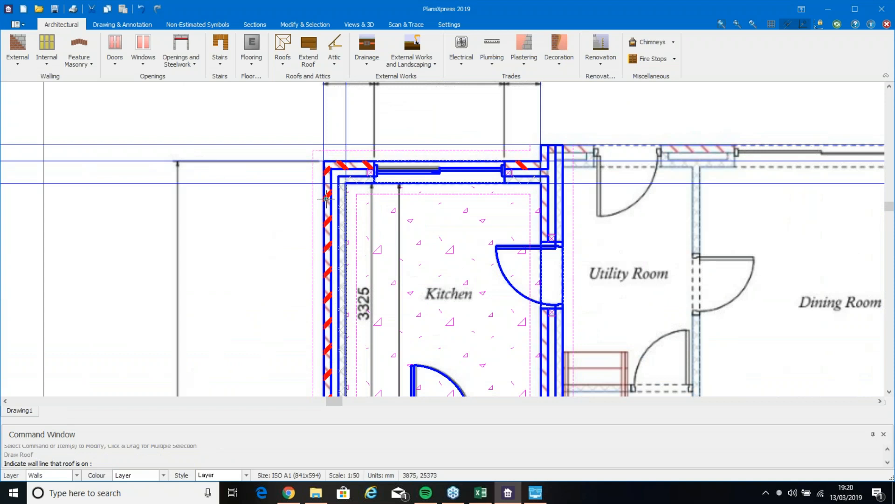
pyautogui.click(350, 242)
pyautogui.click(324, 161)
pyautogui.click(539, 163)
pyautogui.scroll(-2, 405, 299)
pyautogui.moveTo(408, 341); pyautogui.dragTo(476, 146, button='middle')
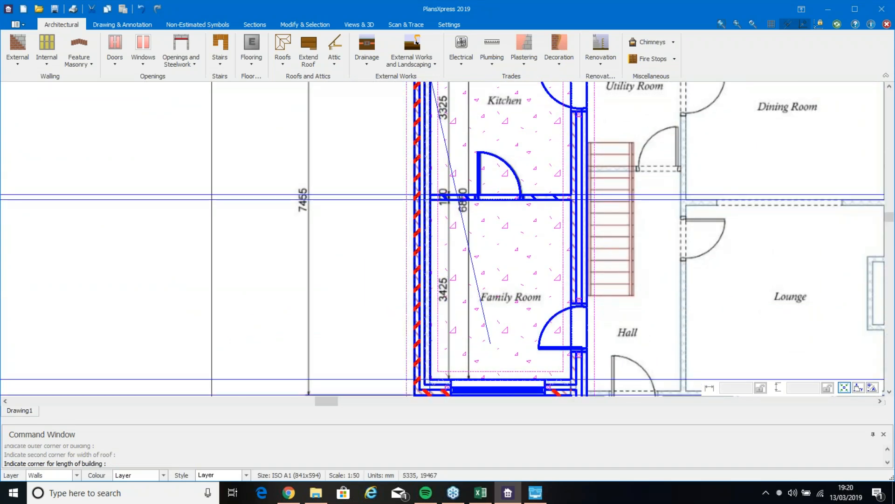
pyautogui.moveTo(490, 343); pyautogui.dragTo(504, 278, button='middle')
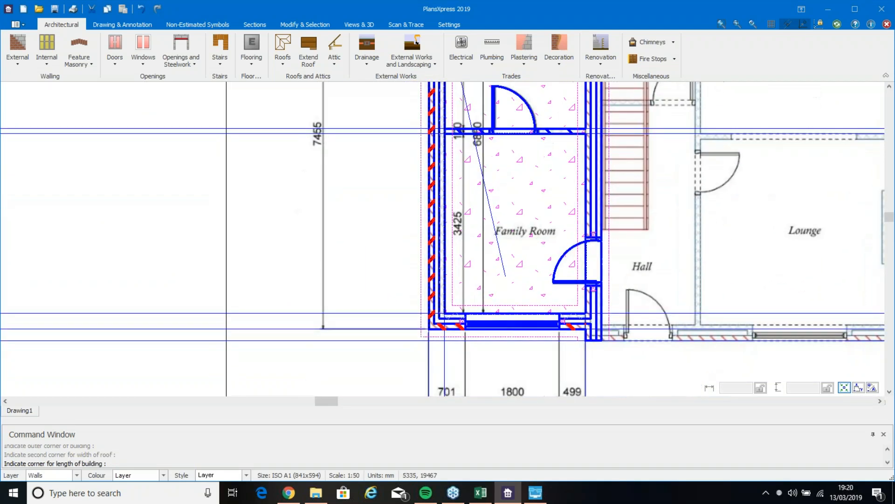
pyautogui.click(428, 329)
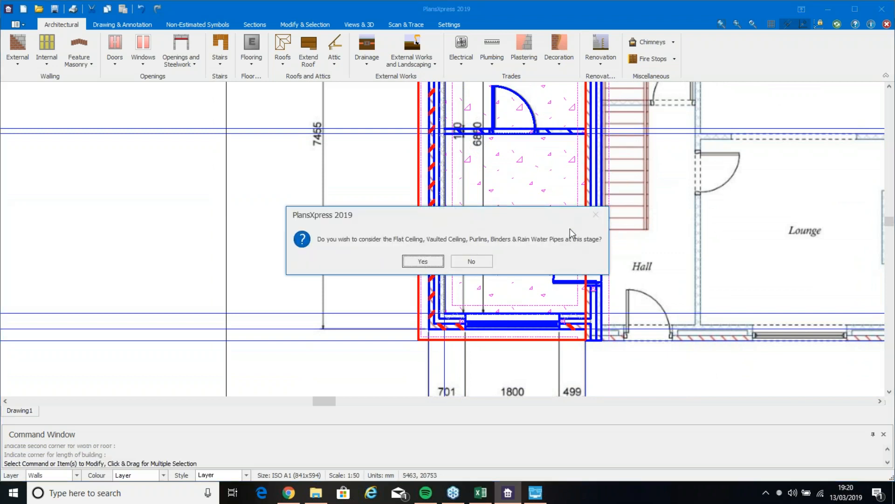
# - Add a single flat ceiling over the Family Room's internal corners, keeping the default joist and insulation details and 2.300 m ceiling height
pyautogui.click(442, 267)
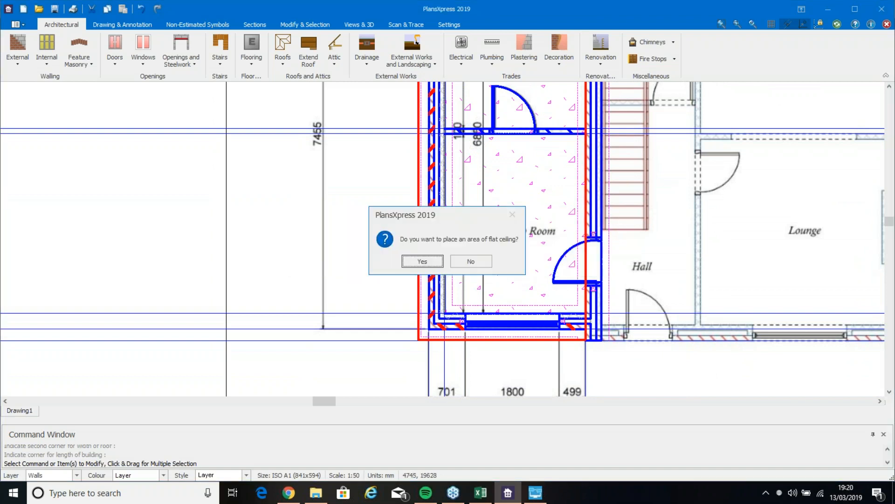
pyautogui.click(433, 261)
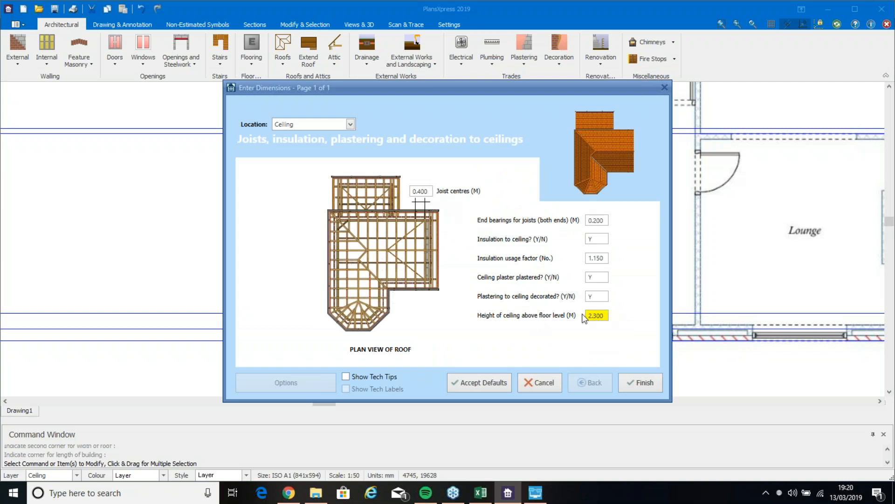
pyautogui.click(637, 384)
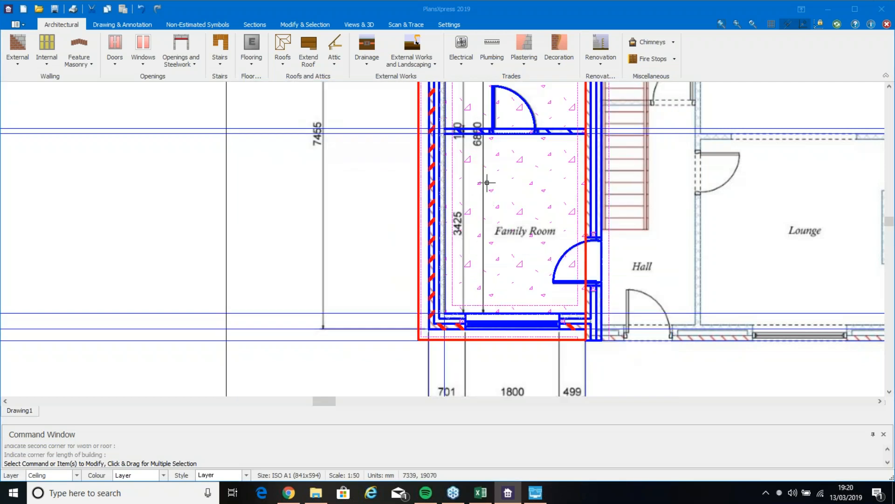
pyautogui.click(443, 134)
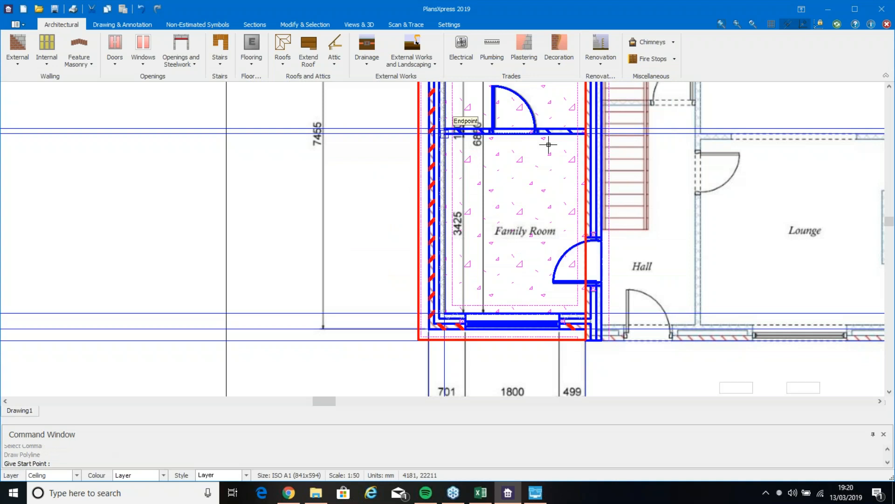
pyautogui.click(587, 135)
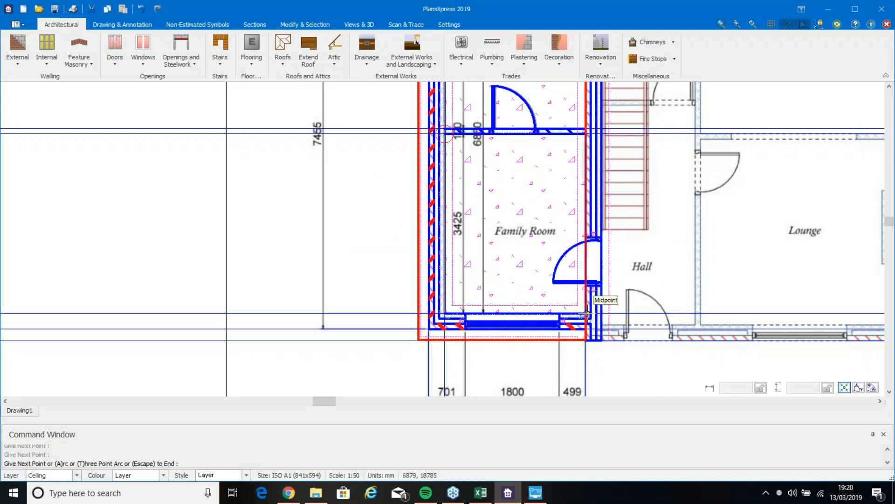
pyautogui.click(586, 312)
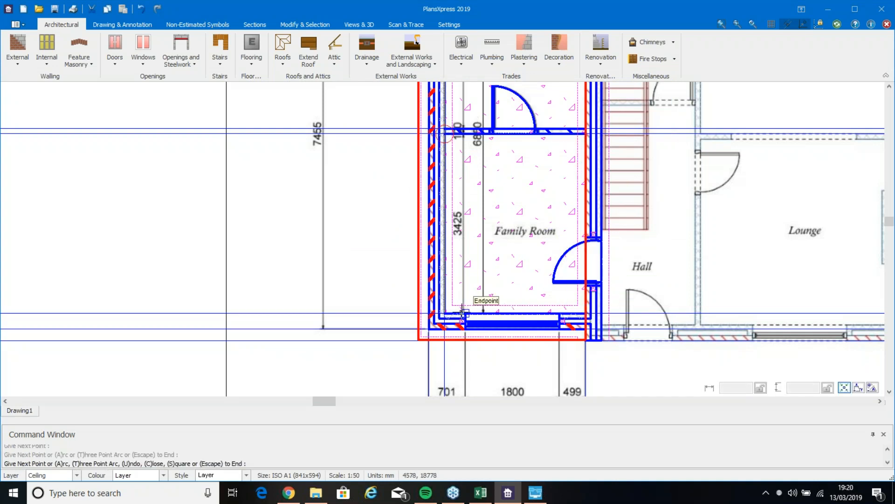
pyautogui.click(444, 312)
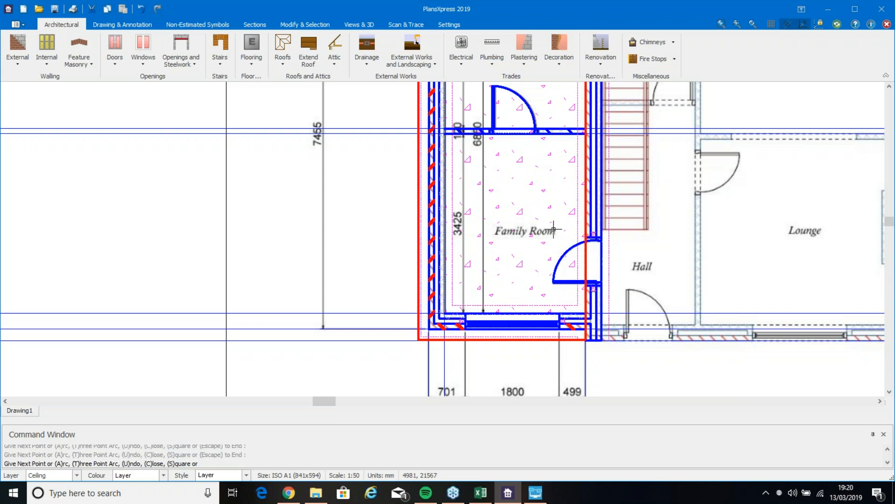
pyautogui.press('Escape')
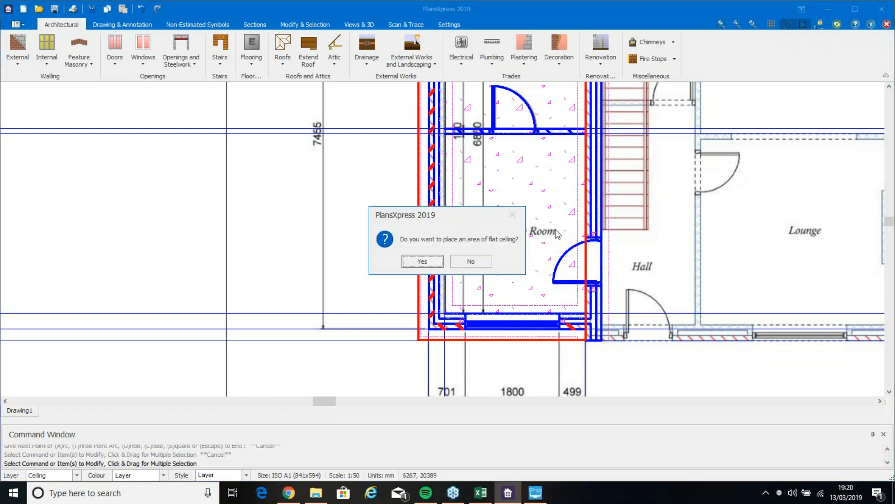
pyautogui.click(471, 261)
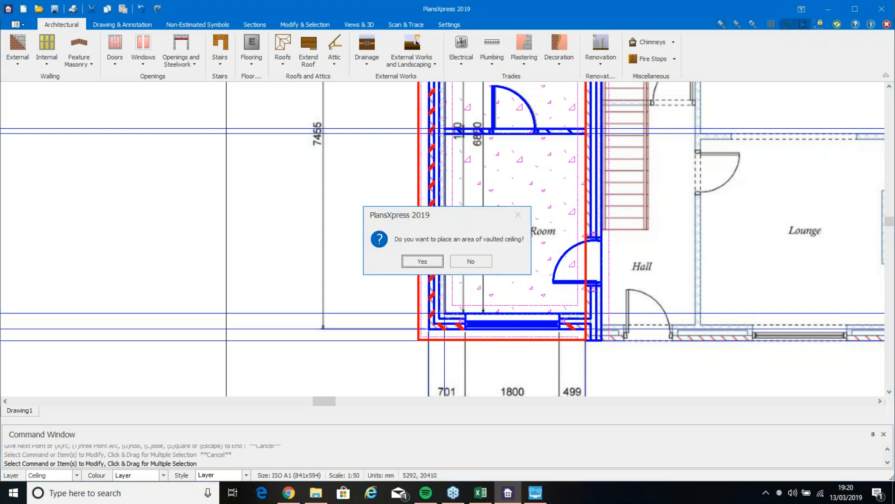
# - Accept the default vaulted ceiling details for the roof and select the eaves line alongside the Kitchen
pyautogui.click(440, 261)
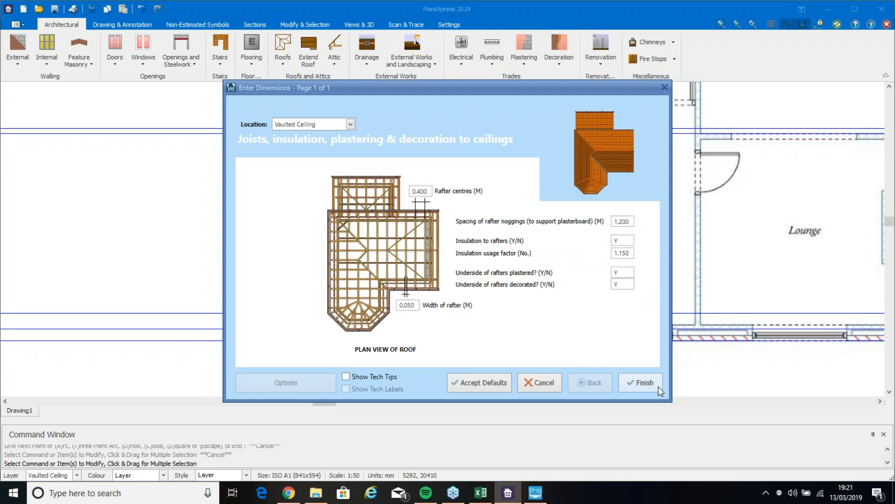
pyautogui.click(639, 382)
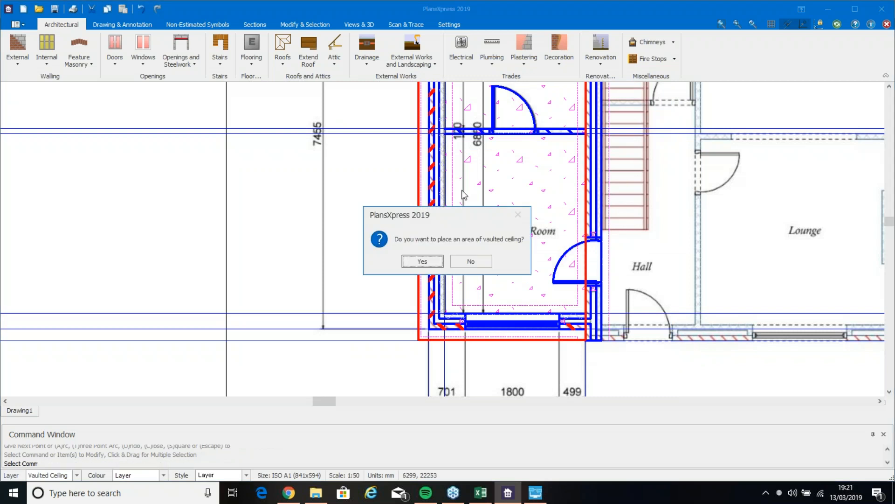
pyautogui.click(437, 262)
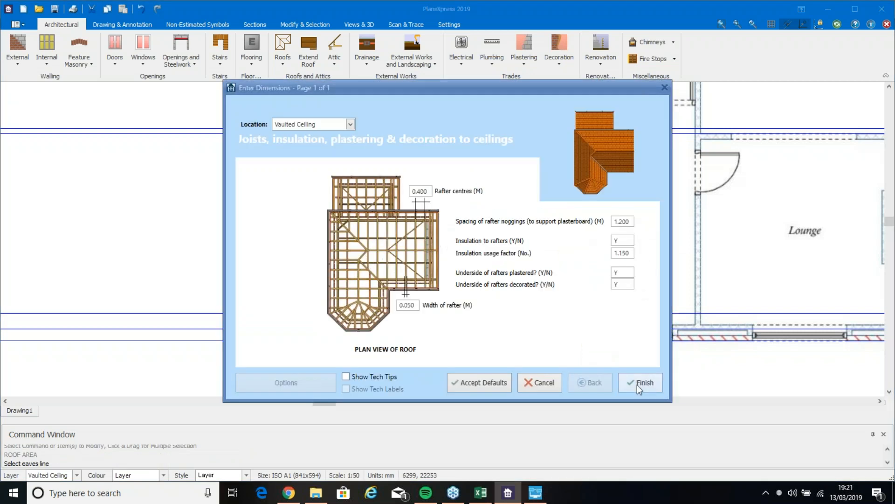
pyautogui.click(636, 383)
pyautogui.moveTo(384, 140); pyautogui.dragTo(375, 320, button='middle')
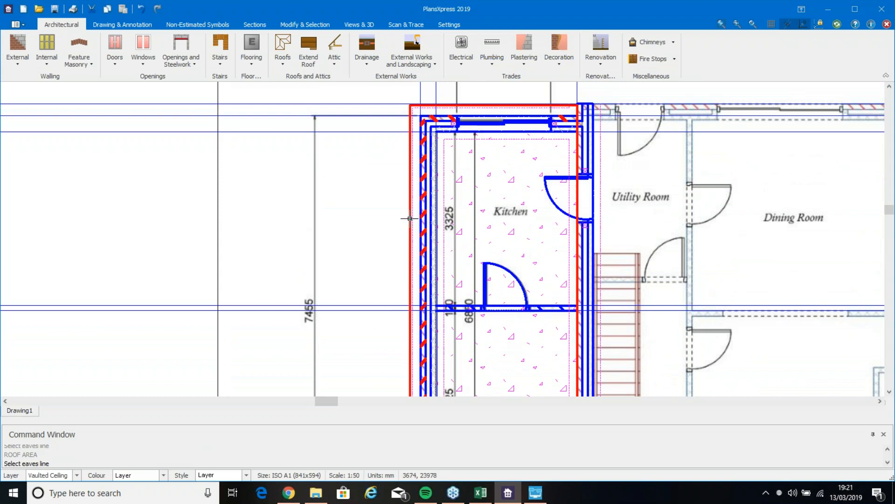
pyautogui.click(409, 218)
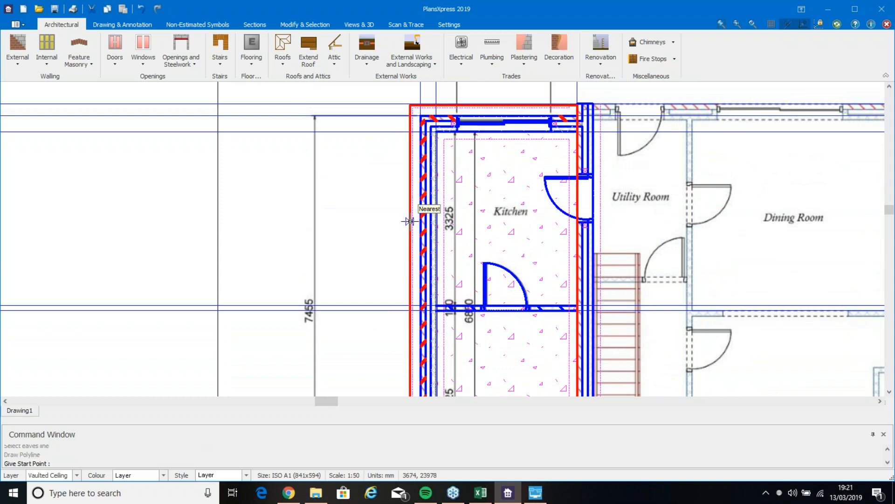
# - Outline the vaulted ceiling area around the Kitchen's internal corners, from the window wall to the partition
pyautogui.click(440, 135)
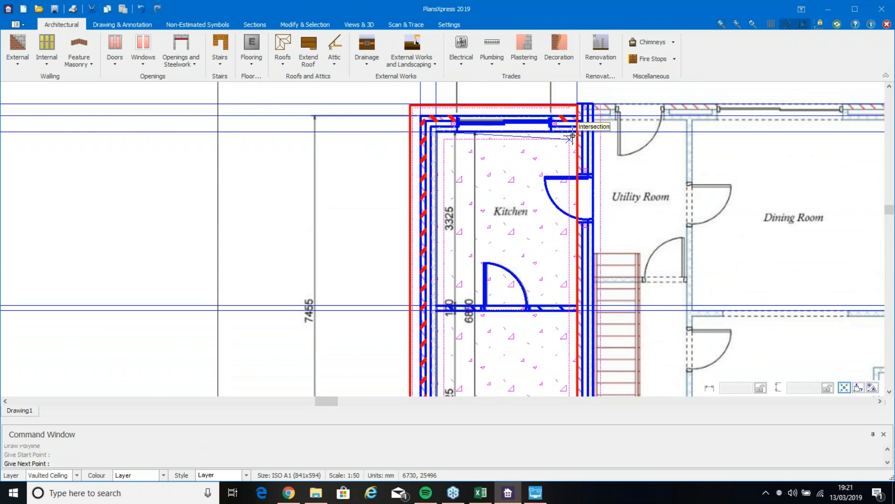
pyautogui.click(577, 302)
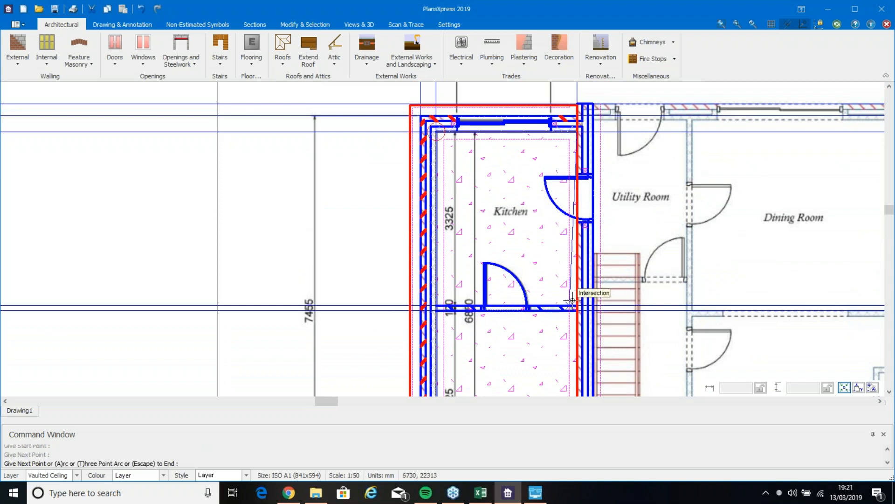
pyautogui.click(577, 302)
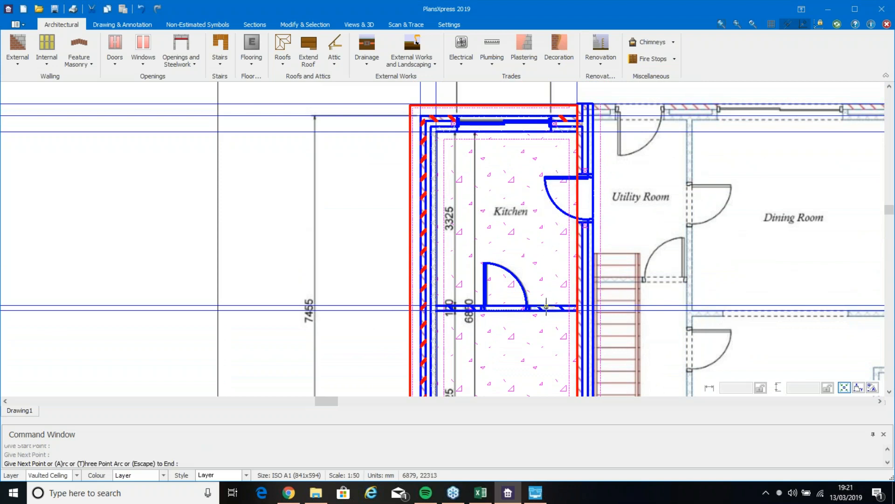
pyautogui.click(440, 303)
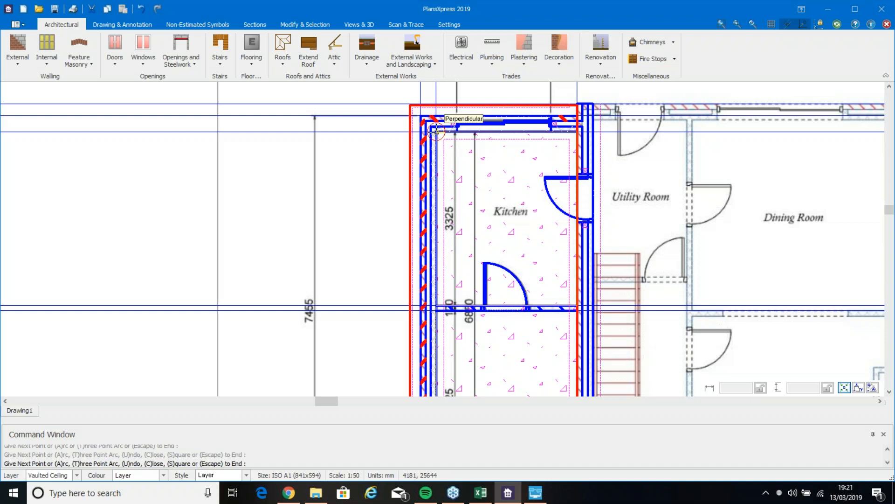
pyautogui.click(438, 132)
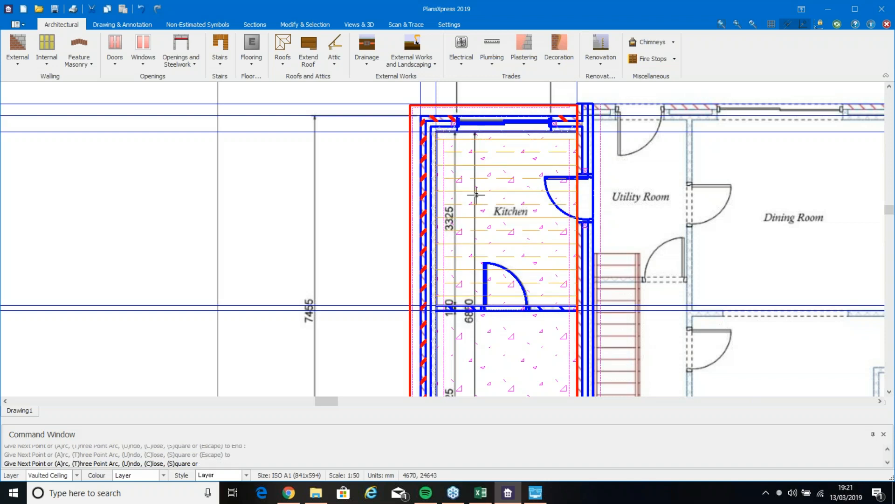
pyautogui.press('Escape')
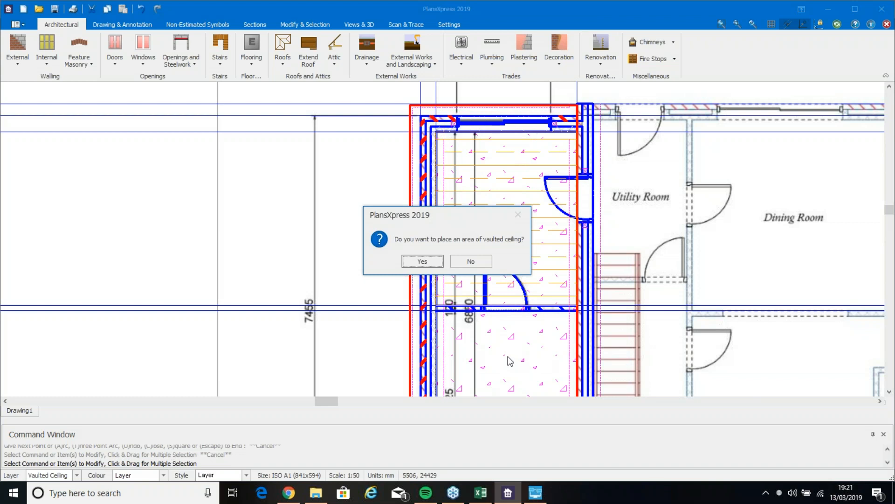
# - Finish the roof without further vaulted ceiling areas, purlins, binders or rainwater pipes
pyautogui.click(474, 262)
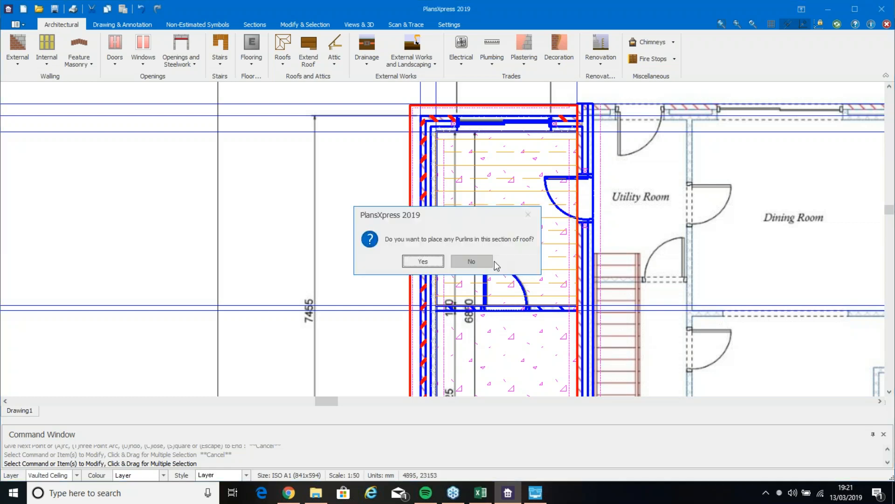
pyautogui.click(476, 261)
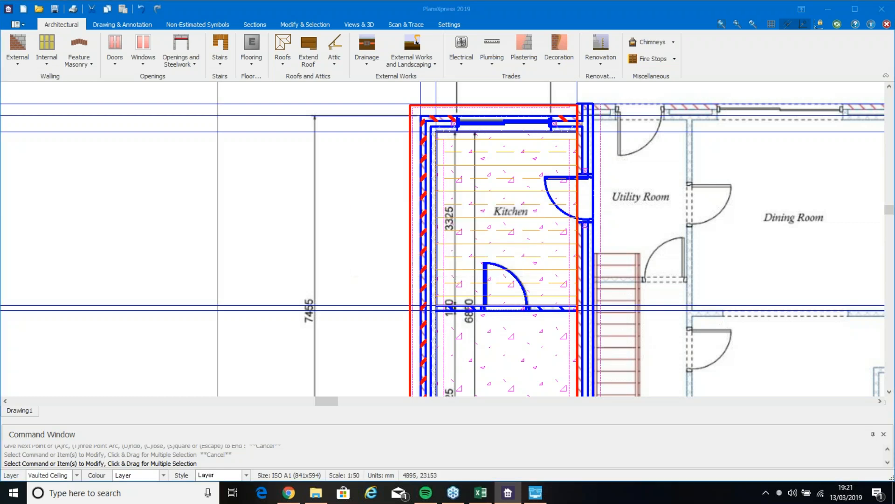
pyautogui.click(475, 260)
pyautogui.click(481, 259)
# - Show the extension in the 3D preview and examine the tiled lean-to roof and walls from several sides
pyautogui.click(359, 25)
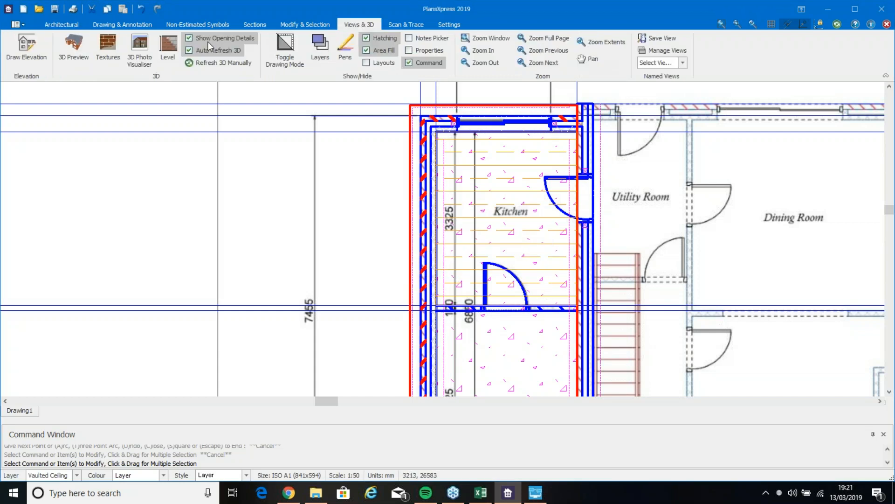
pyautogui.click(92, 46)
pyautogui.moveTo(261, 144); pyautogui.dragTo(376, 260)
pyautogui.moveTo(468, 231); pyautogui.dragTo(486, 240)
pyautogui.moveTo(520, 241); pyautogui.dragTo(563, 182)
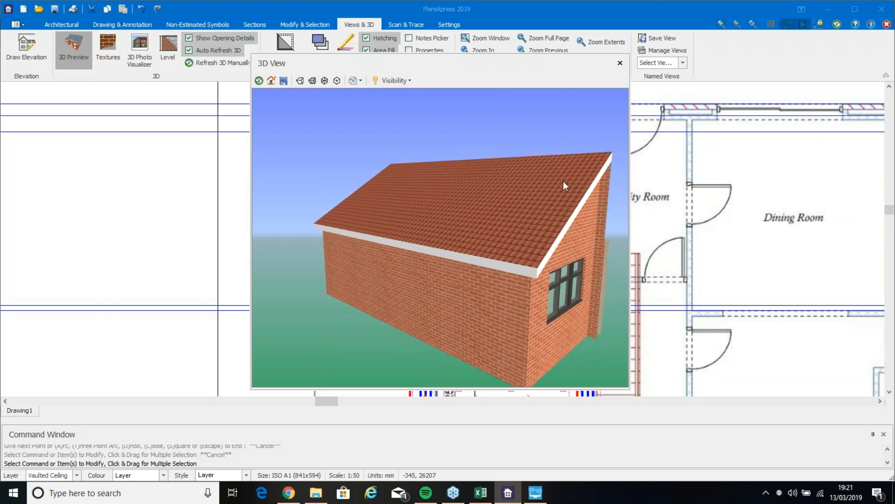
pyautogui.moveTo(573, 235); pyautogui.dragTo(384, 250)
pyautogui.moveTo(534, 237); pyautogui.dragTo(372, 135)
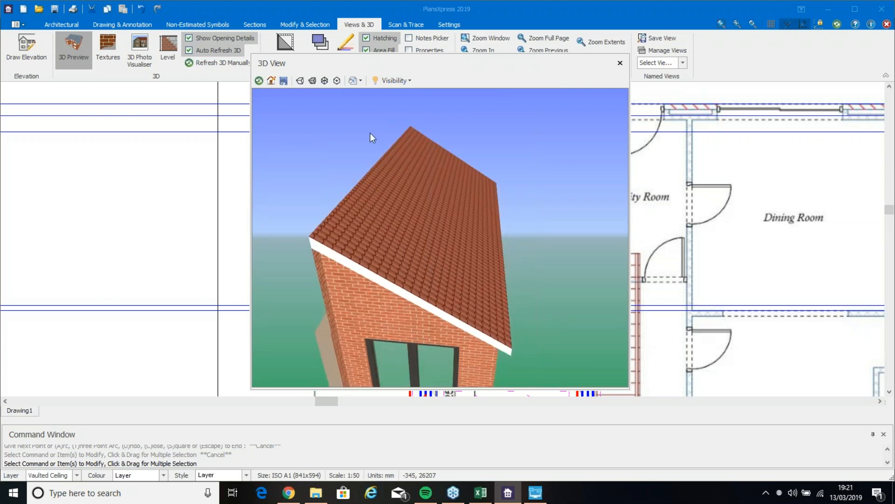
# - Examine the Kitchen and Family Room ceilings through a transparent 3D display, and close the preview
pyautogui.click(324, 82)
pyautogui.click(339, 80)
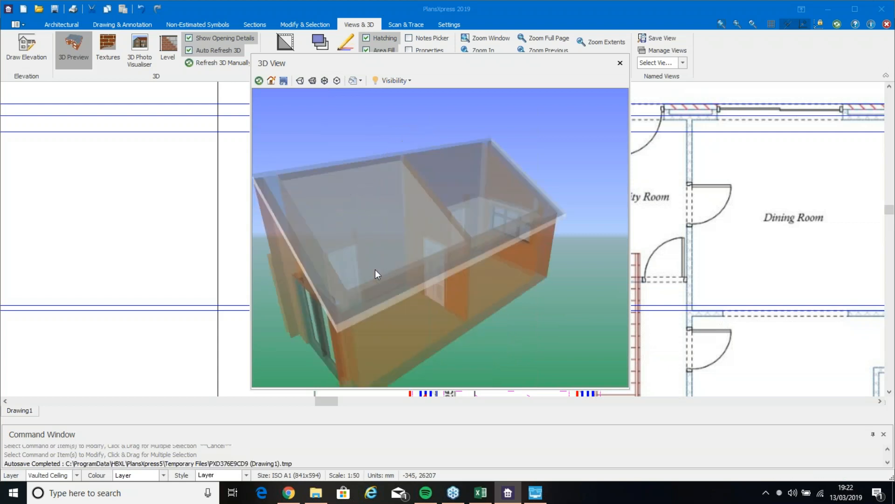
pyautogui.moveTo(461, 235); pyautogui.dragTo(421, 246)
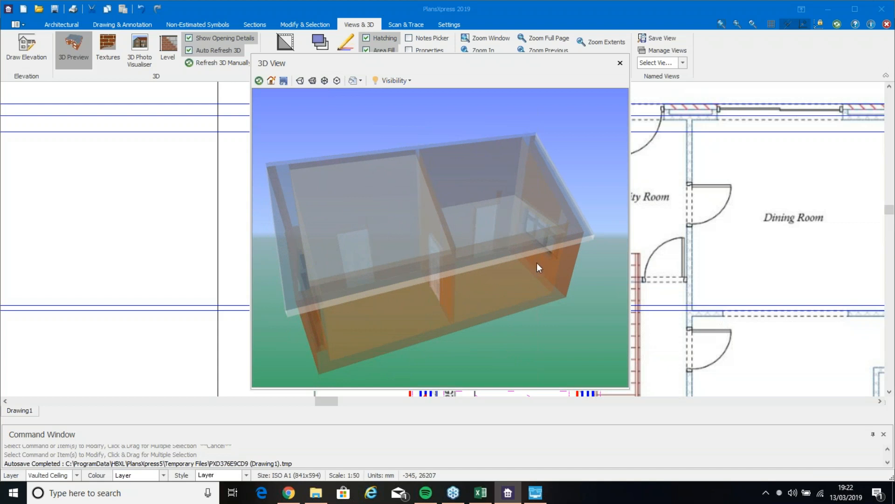
pyautogui.click(620, 62)
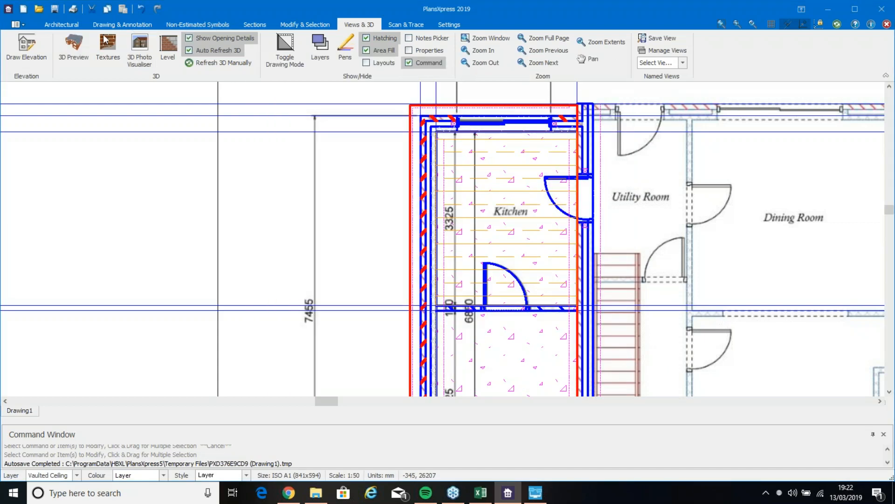
pyautogui.click(72, 27)
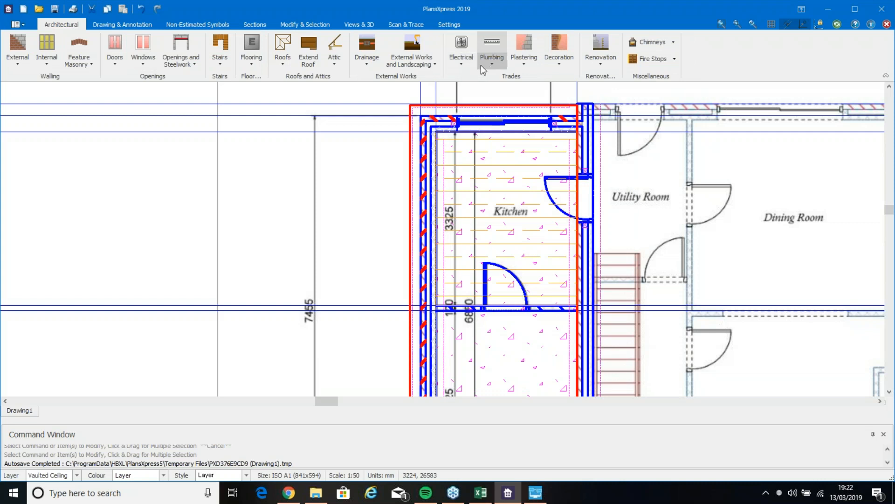
pyautogui.click(463, 65)
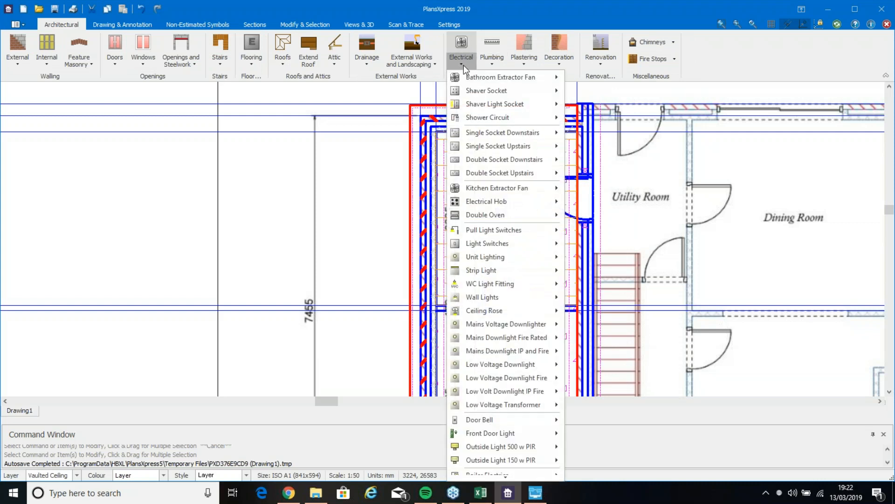
pyautogui.click(488, 67)
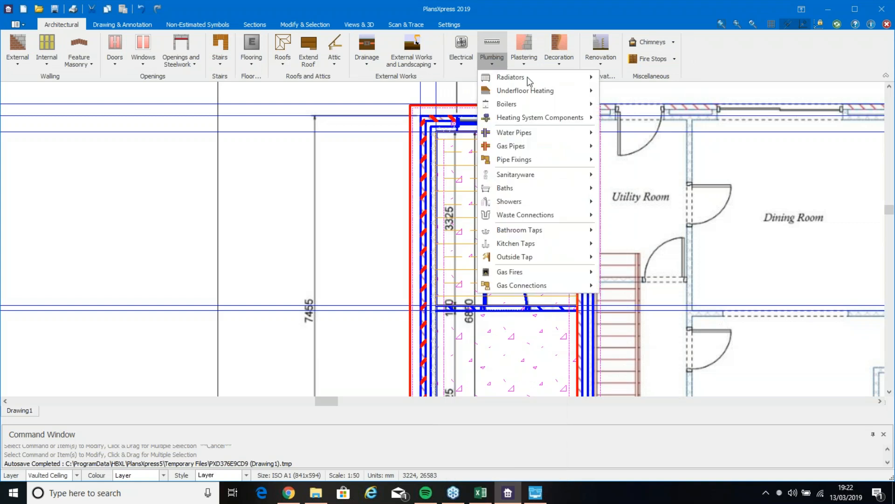
# - Examine the available electrical items, plumbing items including K2 double panel radiators, and fabricated steel beam sizes
pyautogui.click(455, 63)
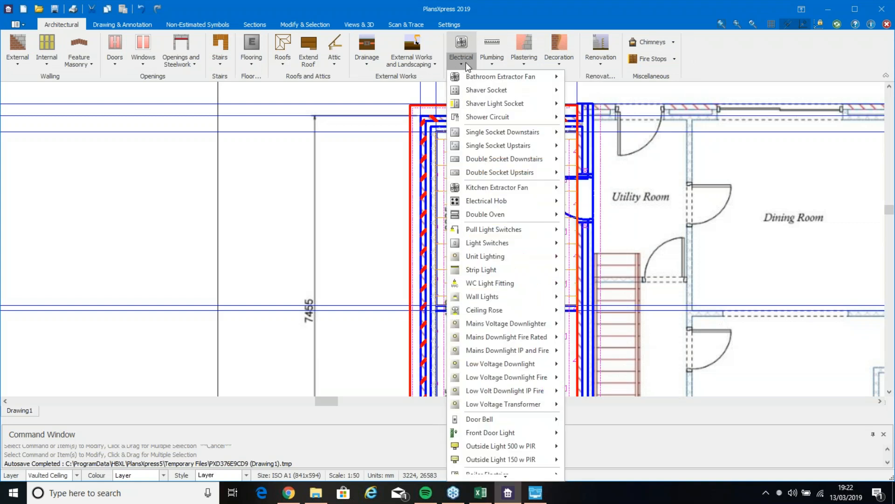
pyautogui.click(495, 60)
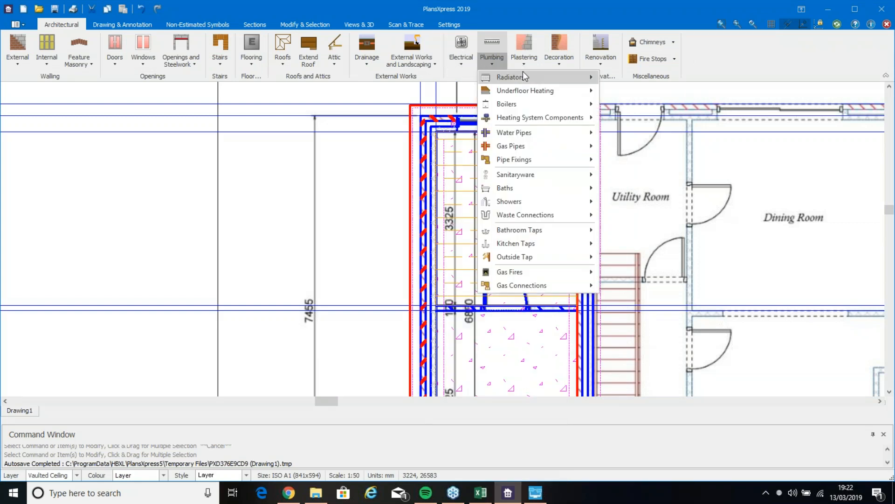
pyautogui.moveTo(522, 74)
pyautogui.moveTo(679, 91)
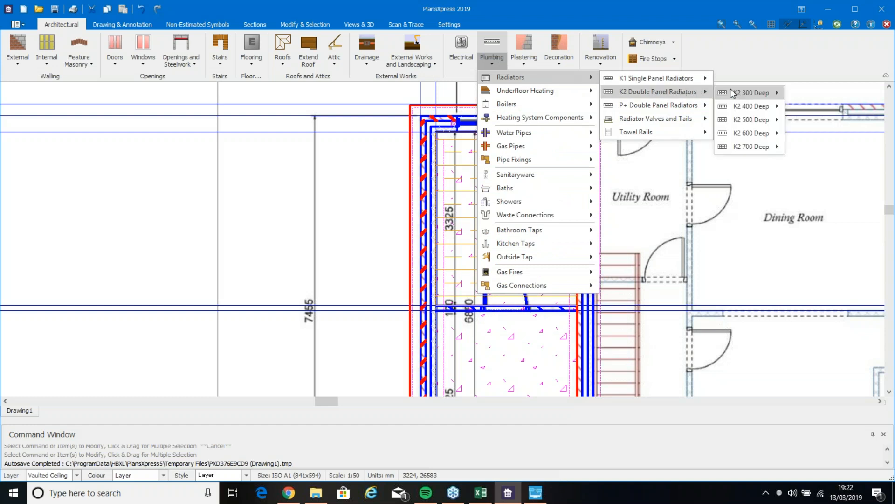
pyautogui.moveTo(768, 107)
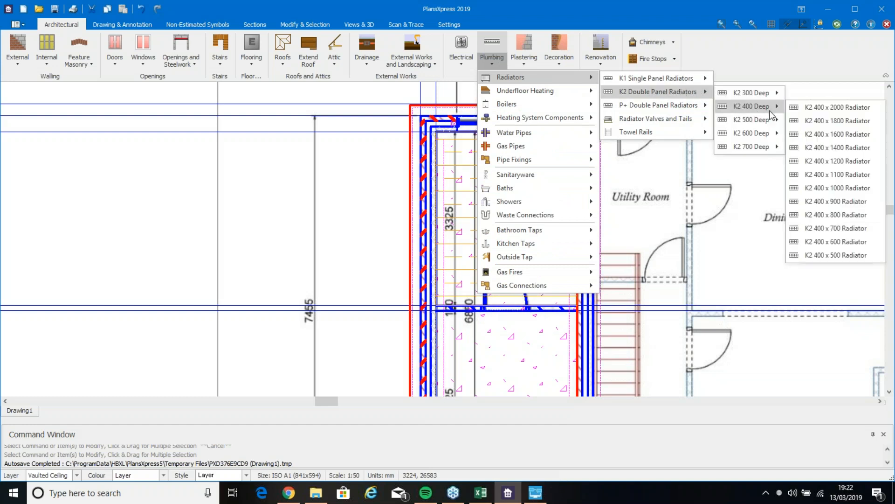
pyautogui.click(846, 160)
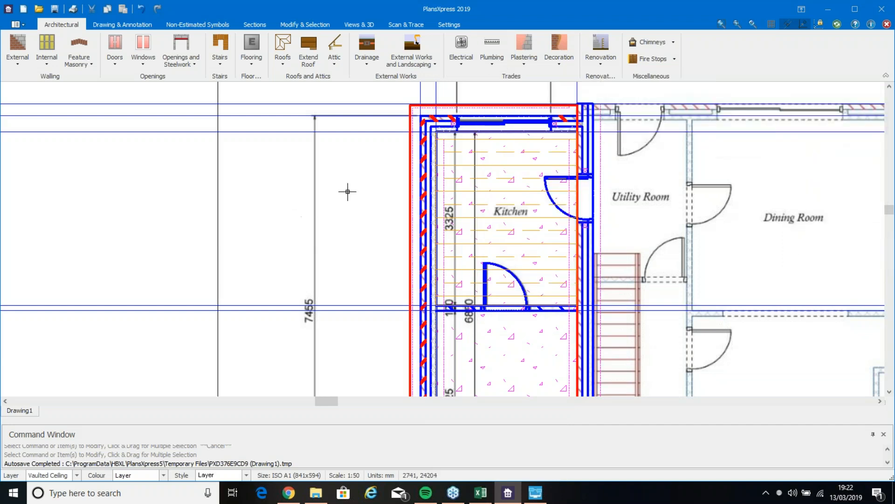
pyautogui.click(195, 61)
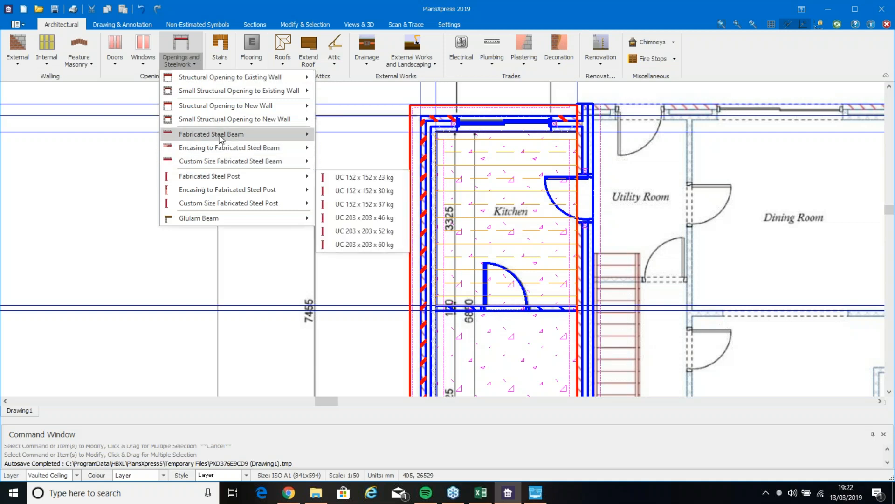
pyautogui.moveTo(271, 133)
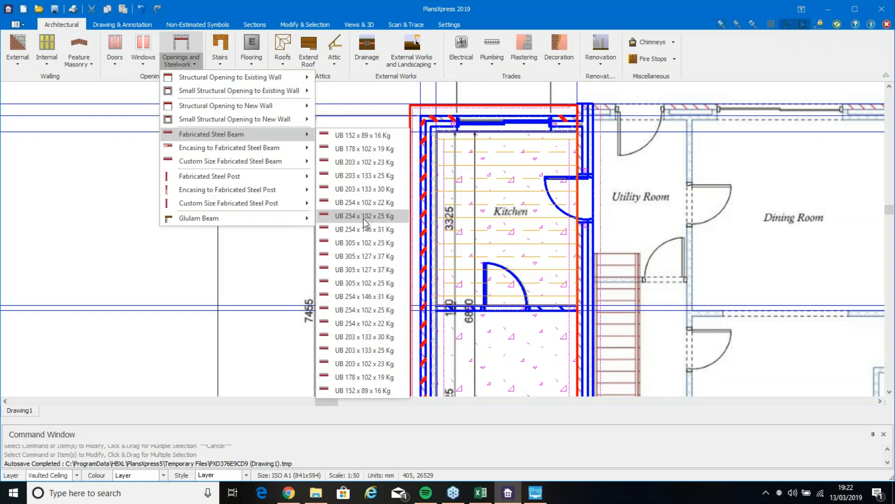
pyautogui.click(286, 251)
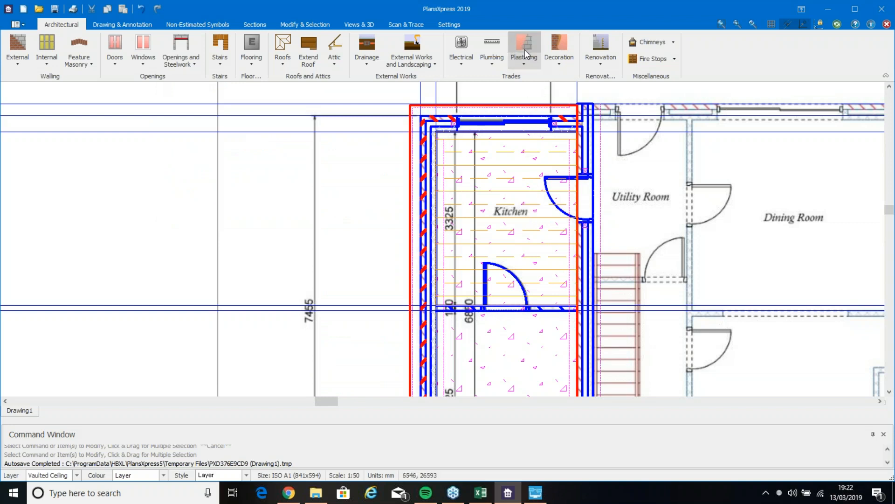
pyautogui.click(524, 66)
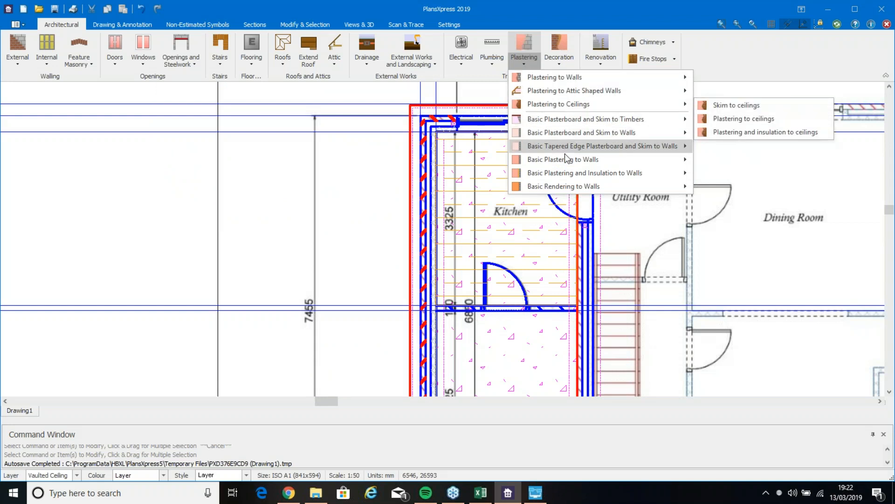
pyautogui.moveTo(567, 164)
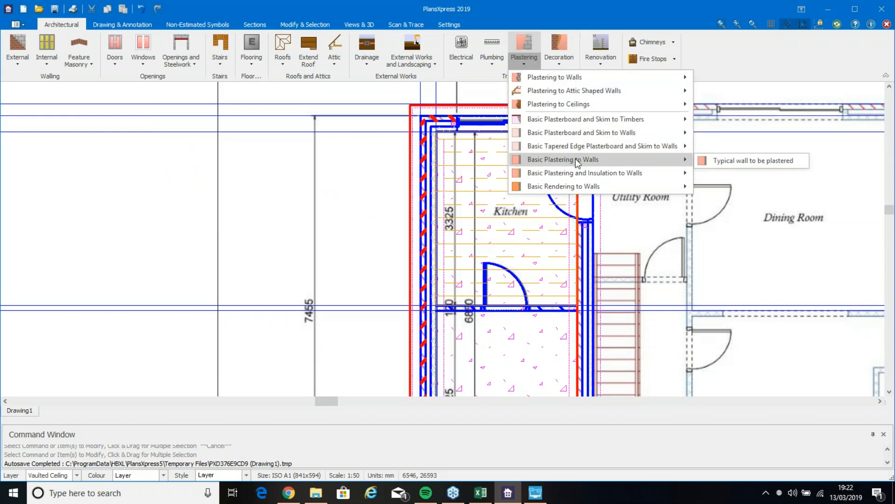
pyautogui.click(728, 160)
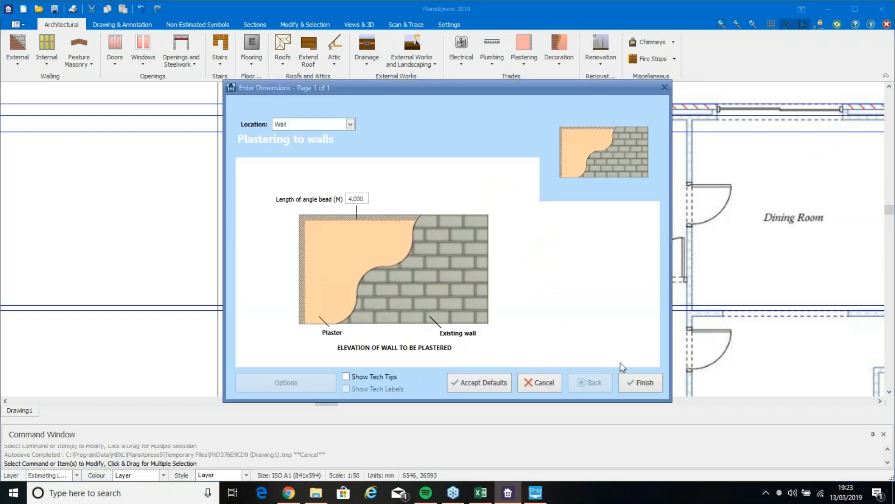
pyautogui.click(545, 382)
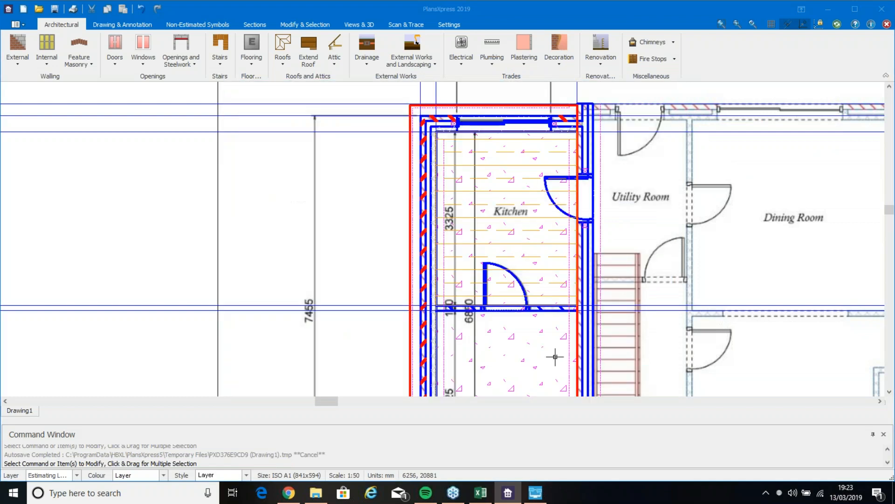
pyautogui.click(529, 66)
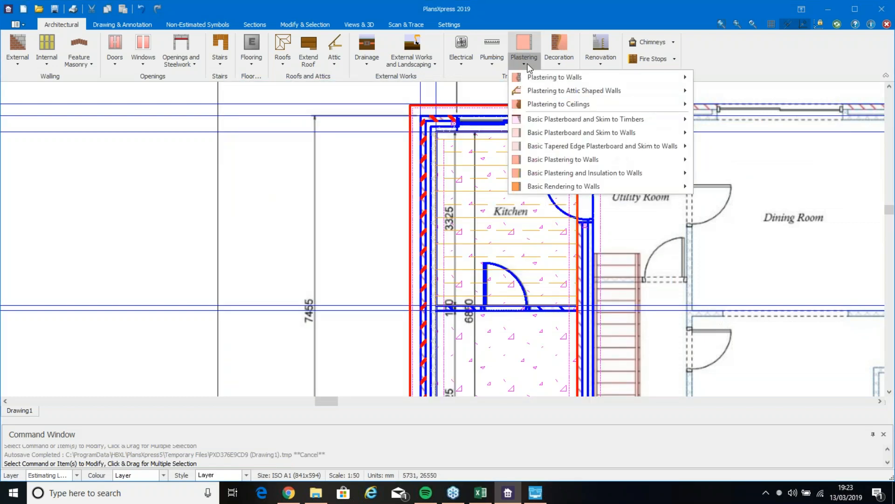
pyautogui.moveTo(549, 78)
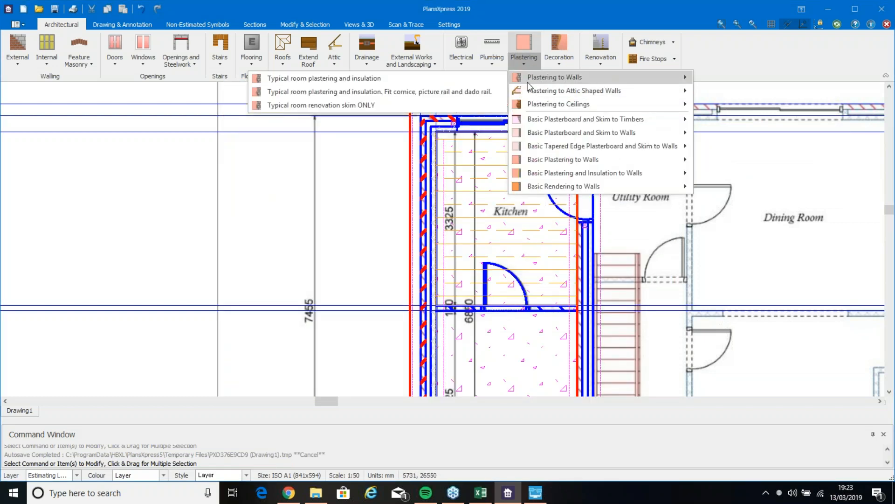
pyautogui.click(363, 81)
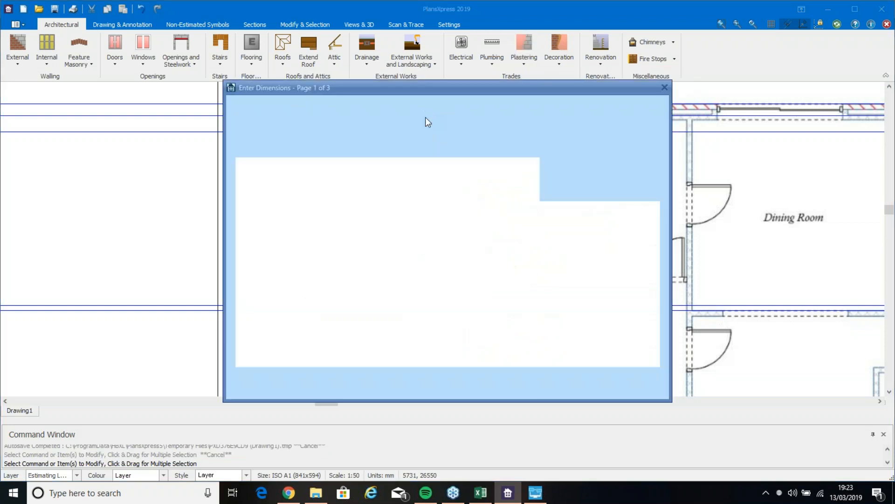
pyautogui.click(541, 383)
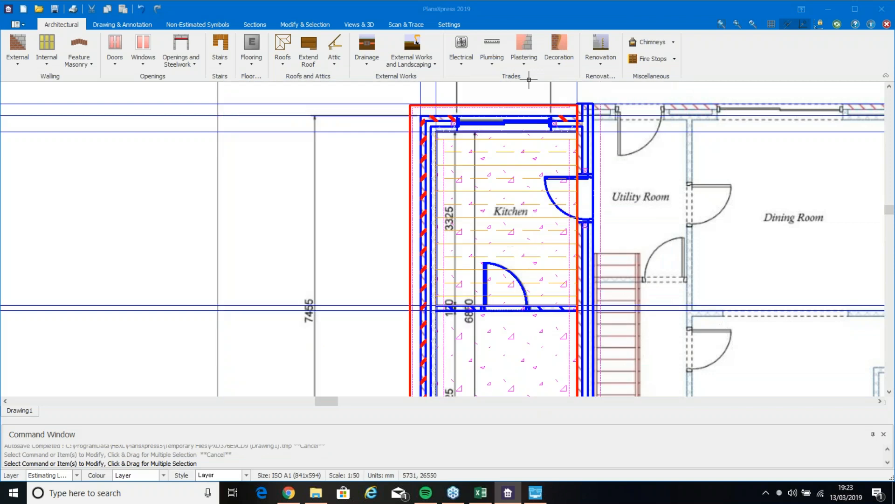
# - Set up basic plastering and insulation to walls for the House location, accepting the default corner bead, wall insulation and batten values
pyautogui.click(524, 60)
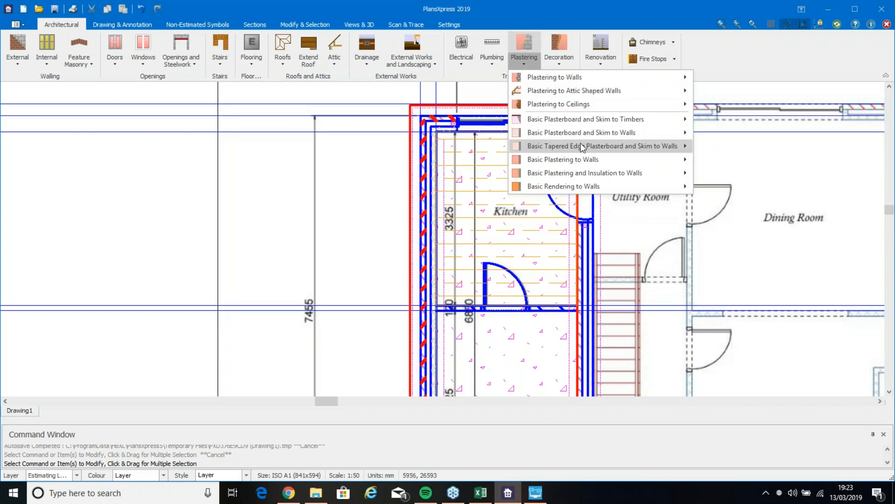
pyautogui.moveTo(581, 127)
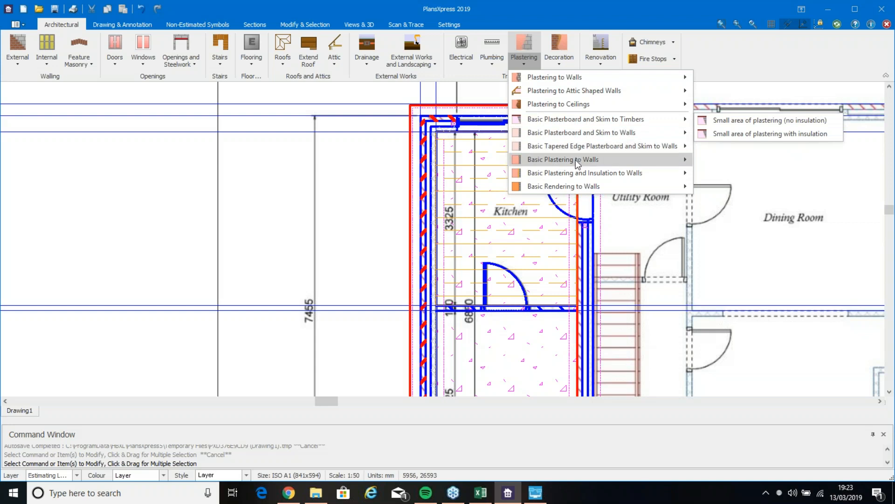
pyautogui.moveTo(576, 159)
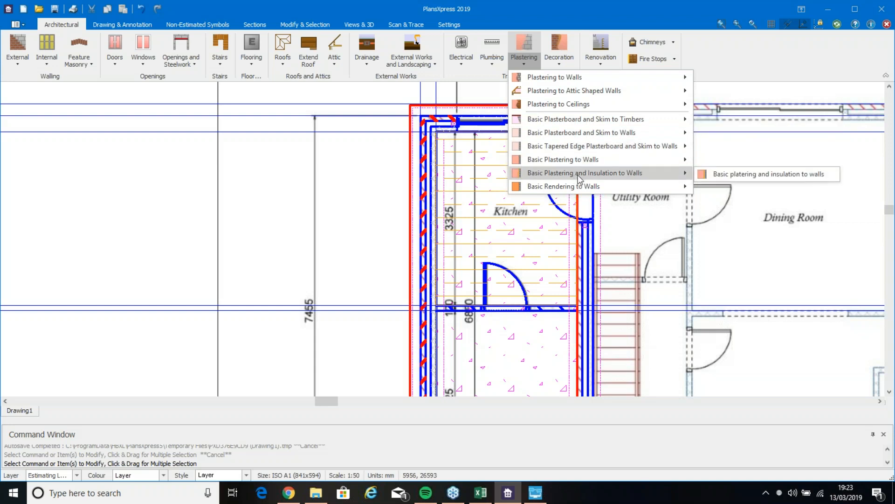
pyautogui.click(764, 175)
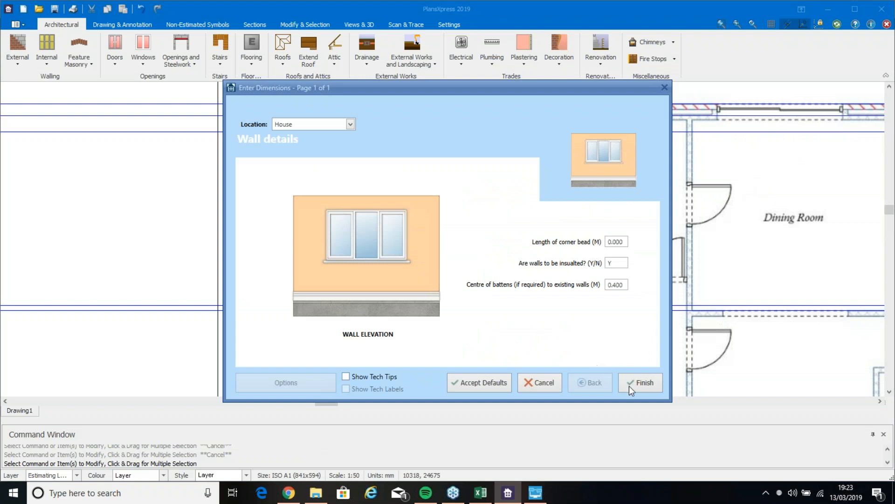
pyautogui.click(640, 382)
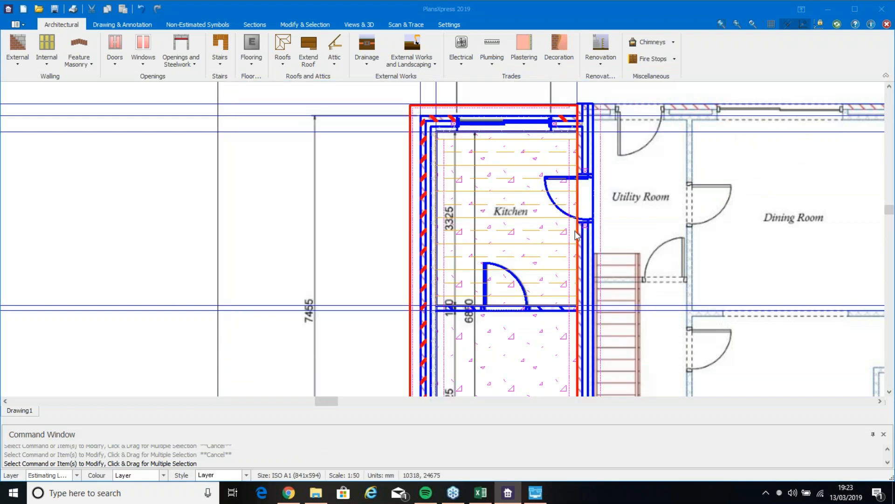
# - Apply the plasterboard and skim to walls treatment to the wall between the kitchen and the existing house, placing its label outside the plan
pyautogui.click(523, 61)
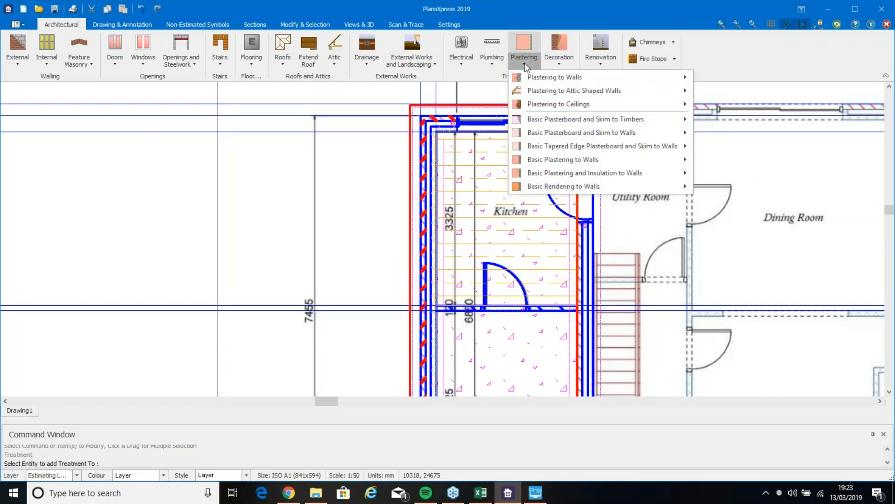
pyautogui.moveTo(557, 125)
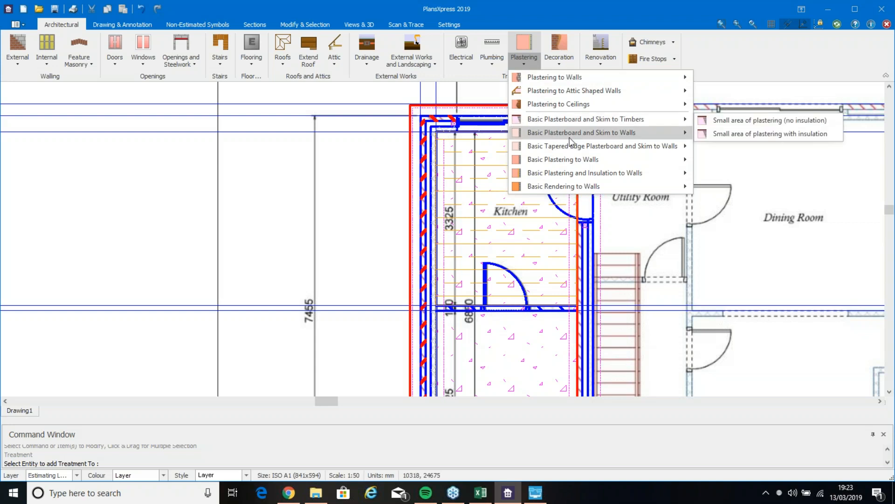
pyautogui.click(727, 134)
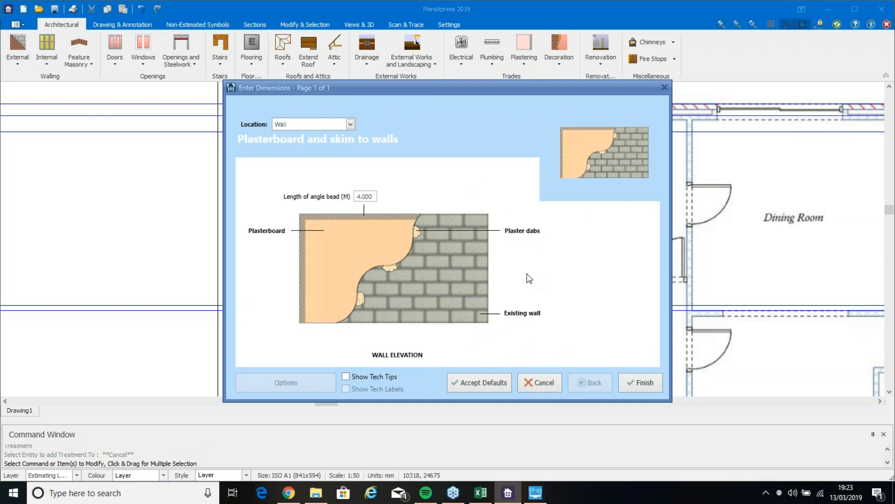
pyautogui.click(643, 383)
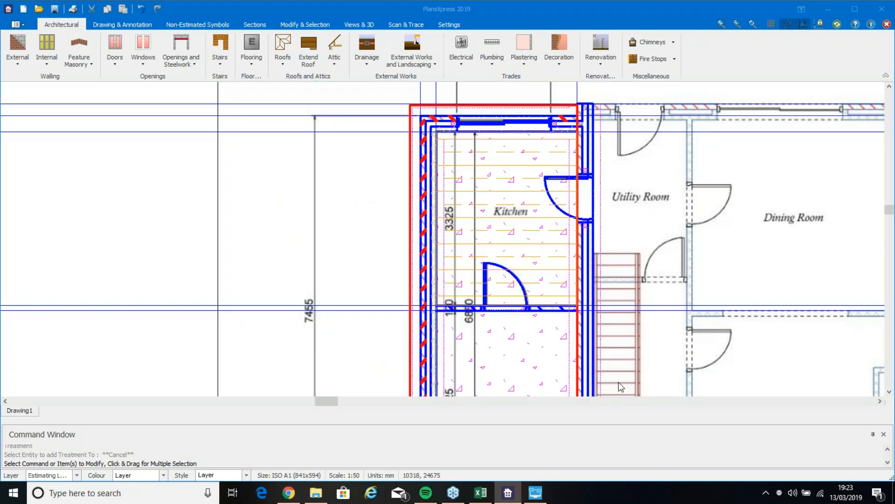
pyautogui.press('Return')
pyautogui.scroll(3, 592, 275)
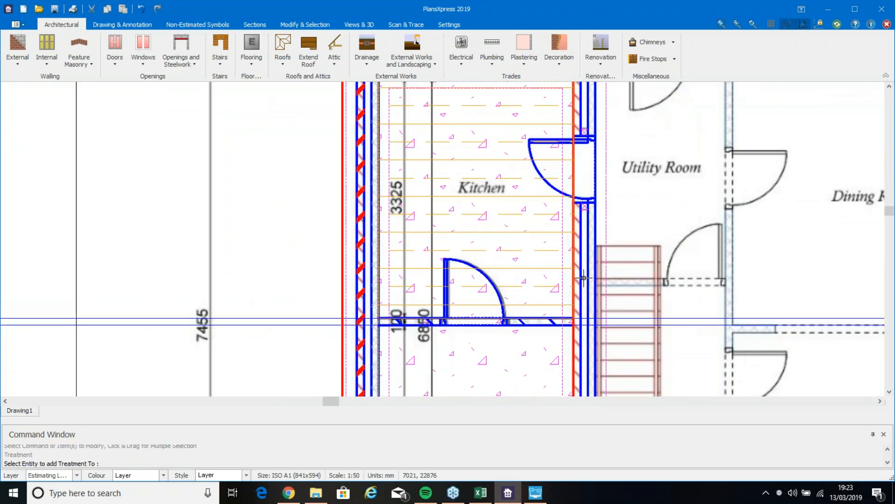
pyautogui.click(581, 311)
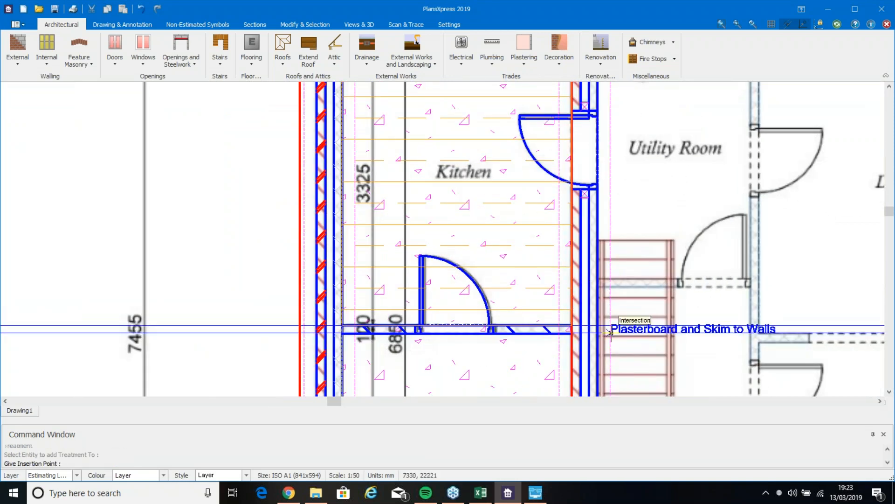
pyautogui.scroll(-2, 79, 226)
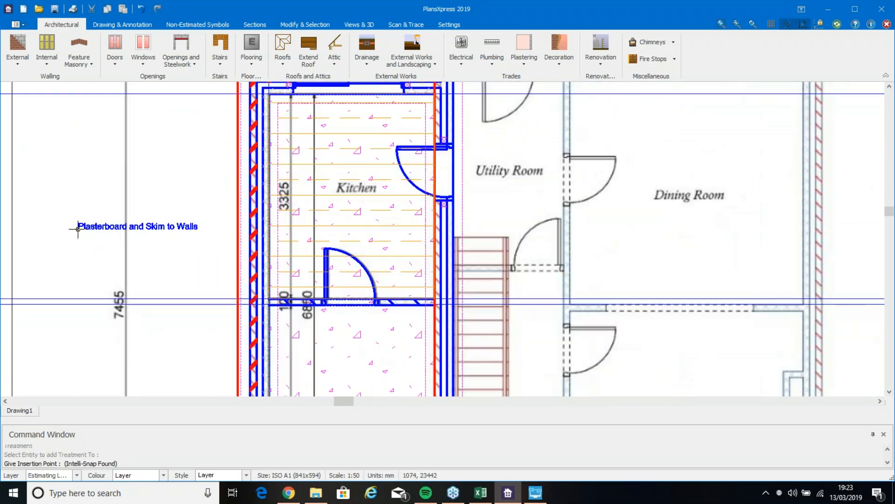
pyautogui.click(68, 204)
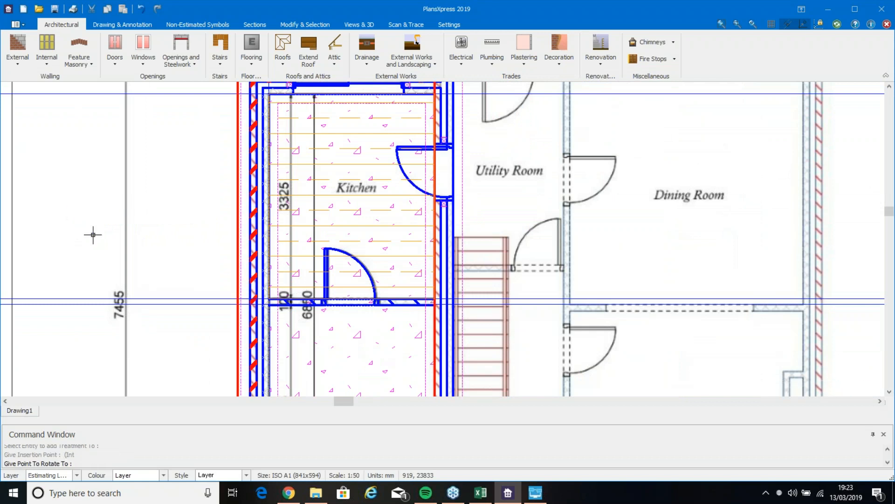
pyautogui.press('Return')
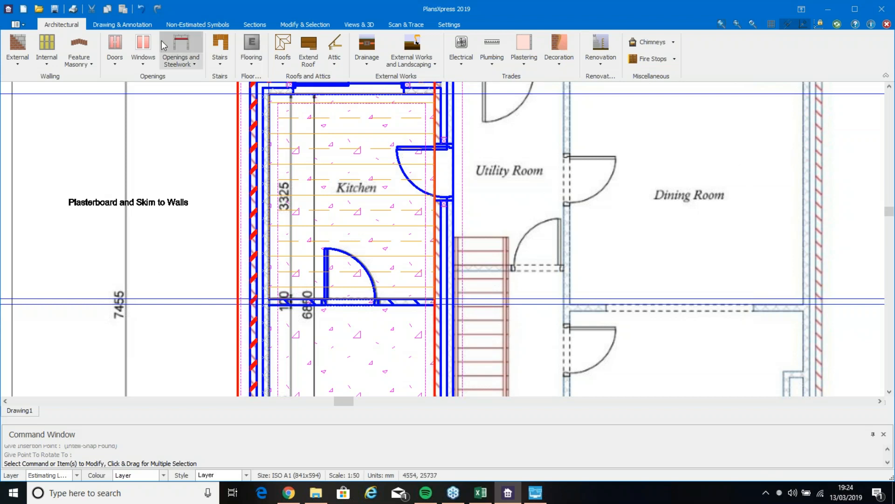
# - Save the drawing to the Desktop as Evening Demonstration
pyautogui.click(54, 10)
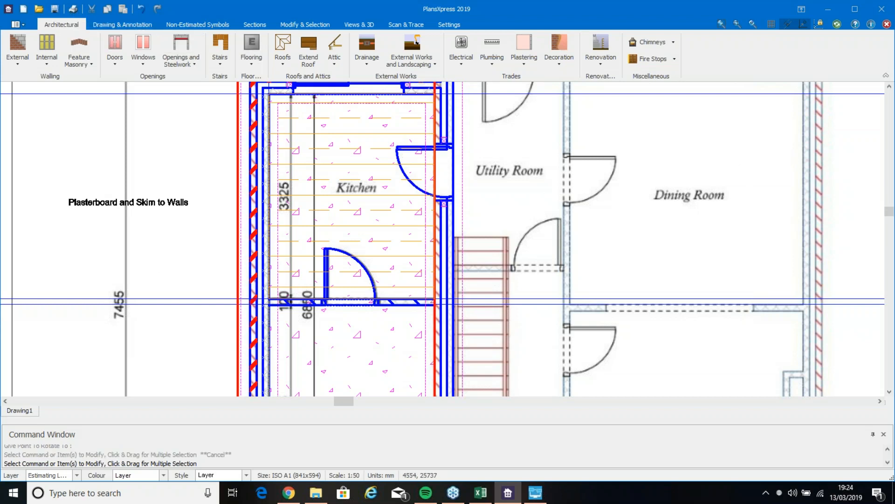
pyautogui.write('Evening Demonstration')
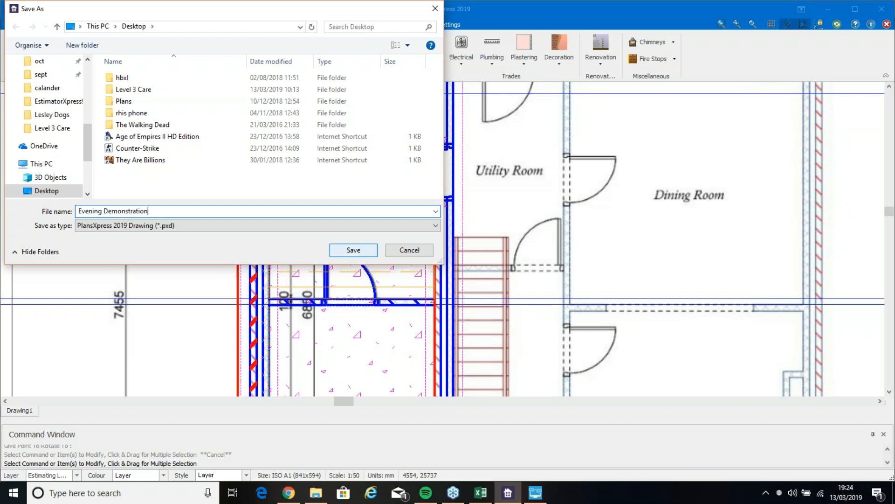
pyautogui.click(364, 252)
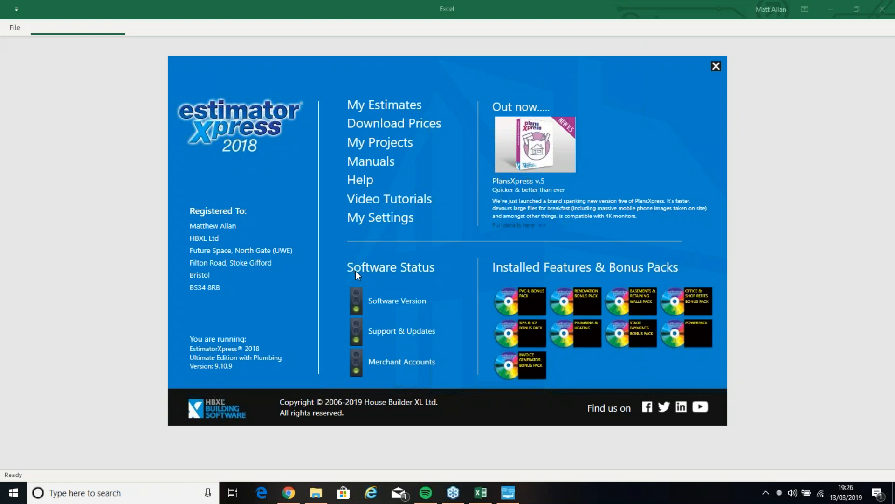
# - In EstimatorXpress 2018, review the standard profit markups and inflation rates and accept them as they are
pyautogui.click(386, 222)
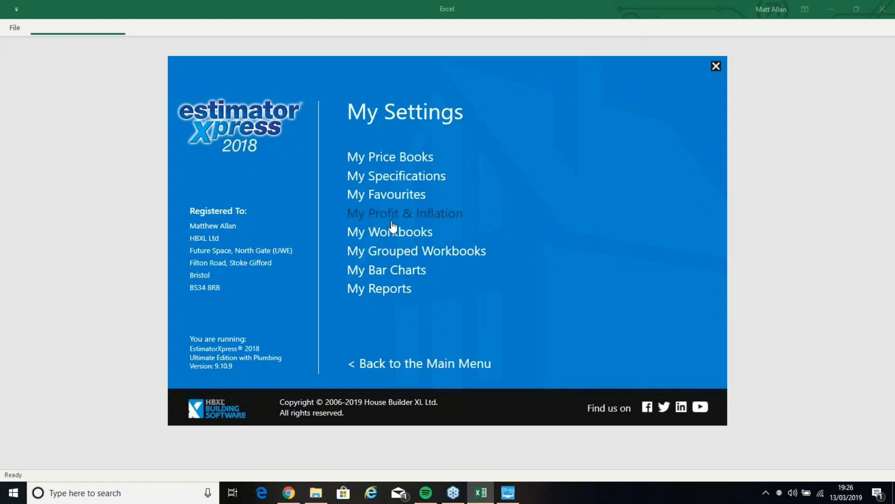
pyautogui.click(396, 214)
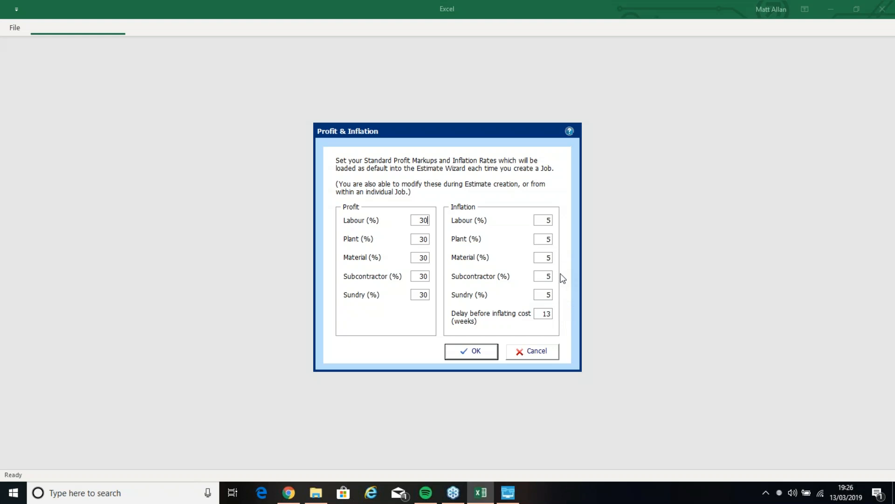
pyautogui.click(470, 353)
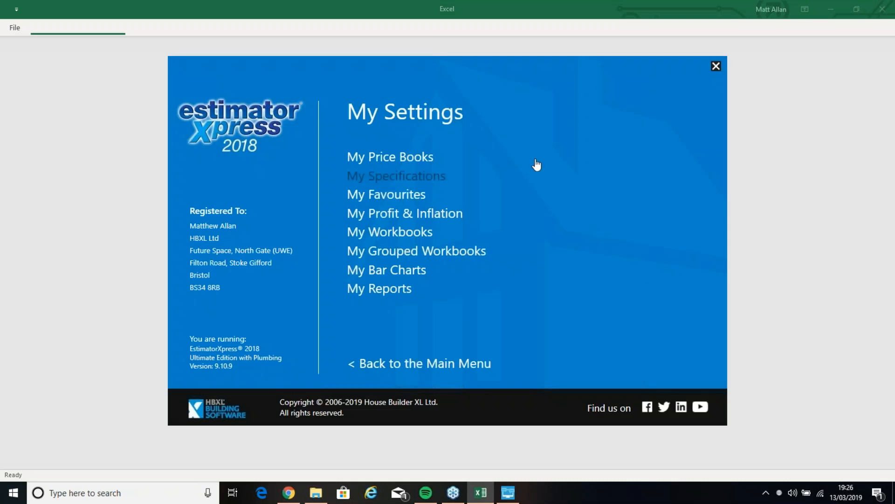
# - Open the Labour section of the Master Price Book from the library of price books
pyautogui.click(386, 159)
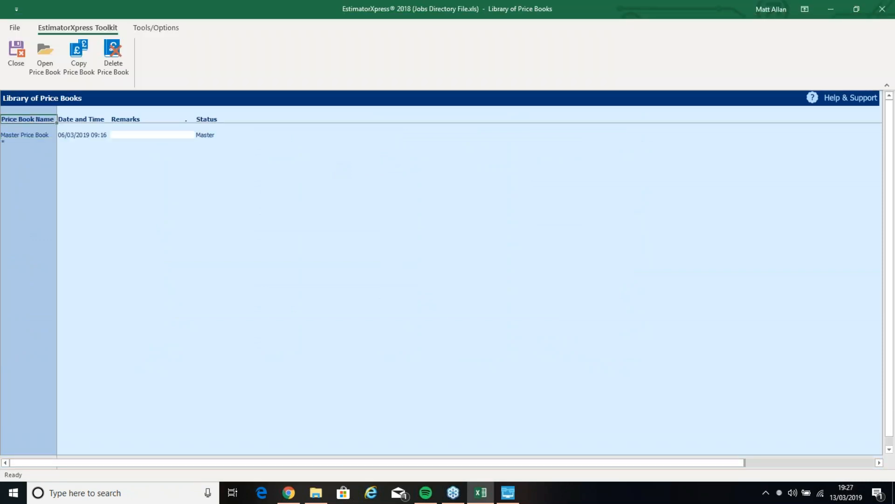
pyautogui.doubleClick(32, 135)
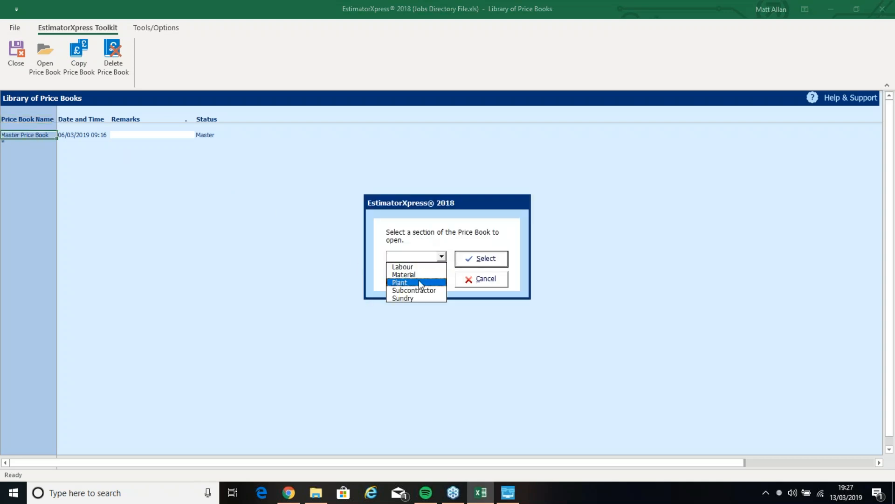
pyautogui.click(438, 267)
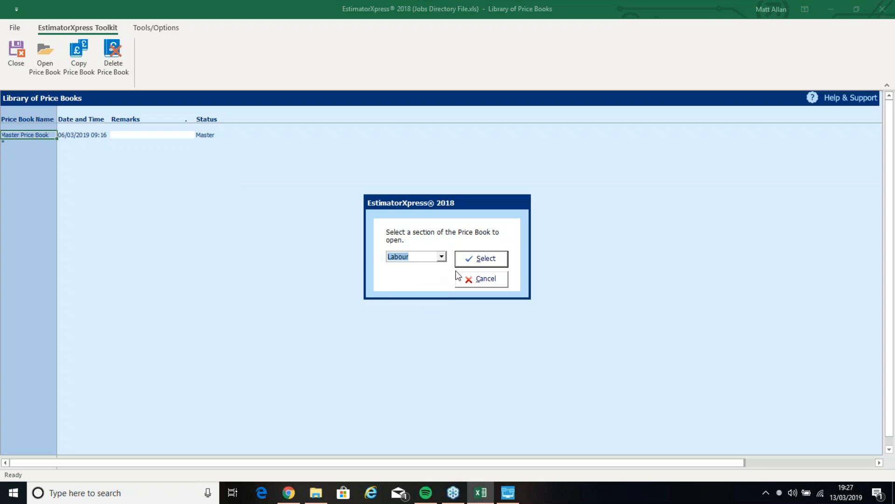
pyautogui.click(487, 262)
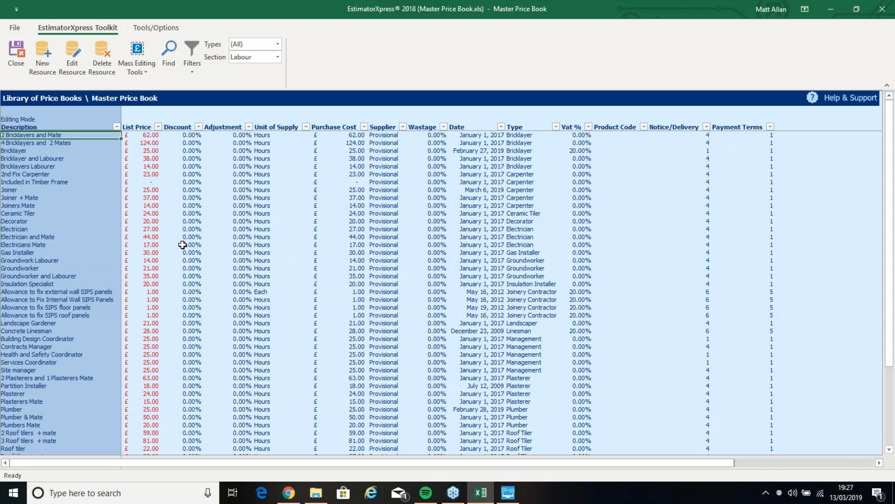
# - Set the Joiner's unit cost to £32.50 and check its list price and update date
pyautogui.click(41, 191)
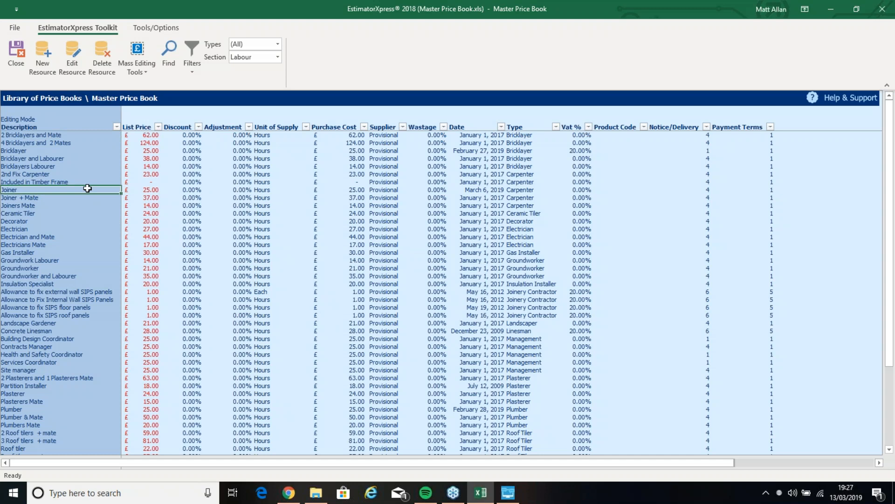
pyautogui.doubleClick(51, 191)
pyautogui.moveTo(413, 156); pyautogui.dragTo(355, 156)
pyautogui.write('32.50')
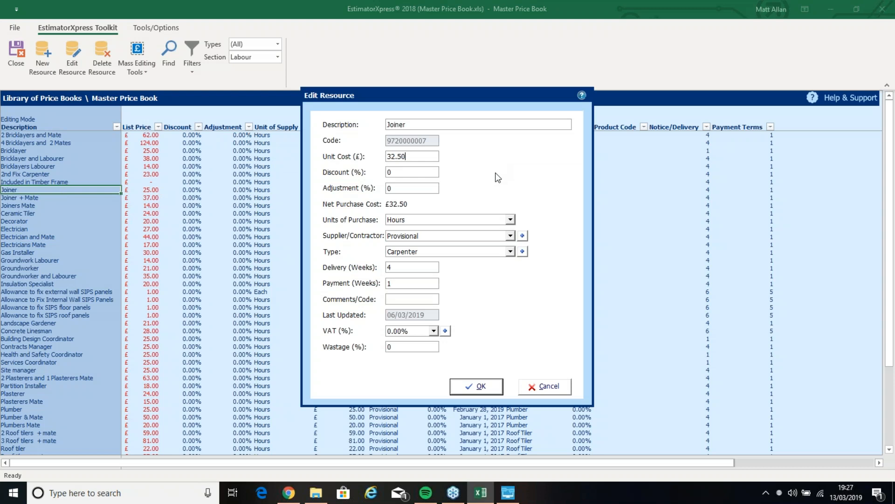
pyautogui.click(478, 386)
pyautogui.click(157, 189)
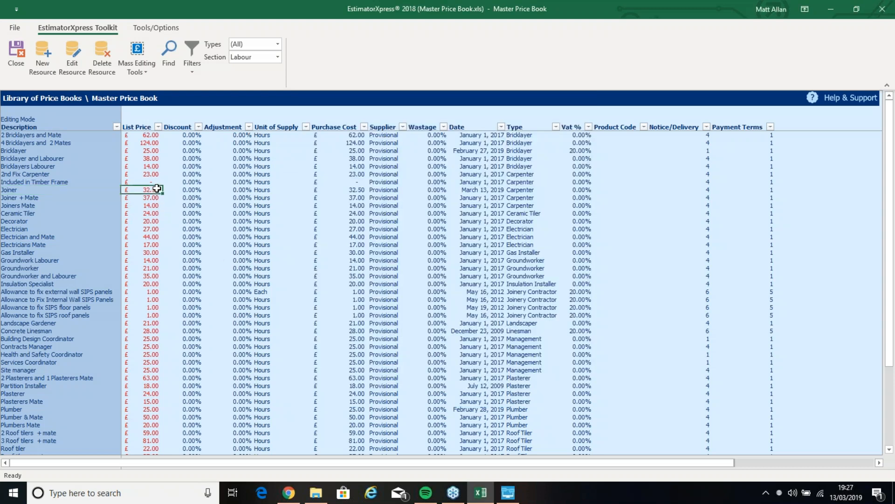
pyautogui.click(486, 190)
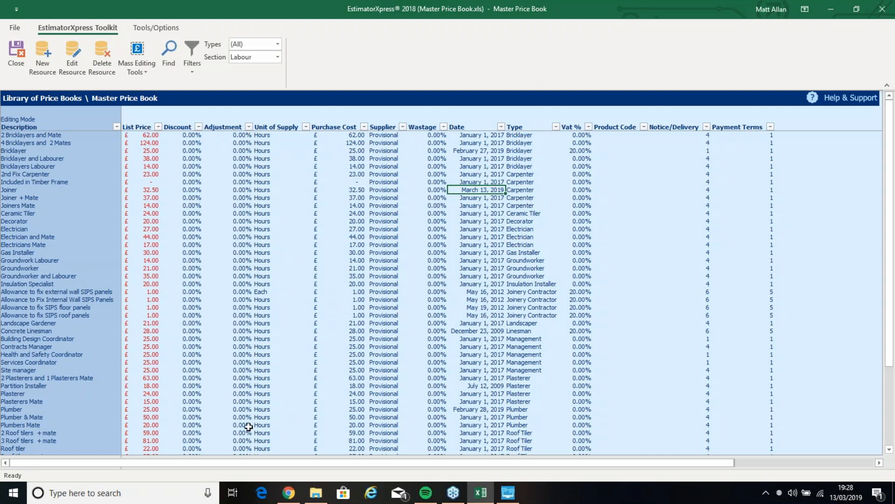
# - Turn on highlighting of the selected resource's row and switch the price book to the Material section
pyautogui.click(198, 71)
pyautogui.click(245, 195)
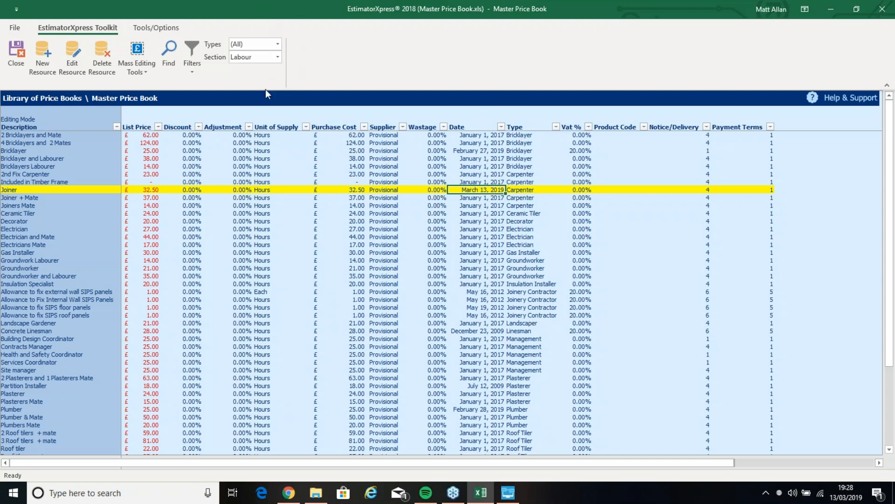
pyautogui.click(273, 60)
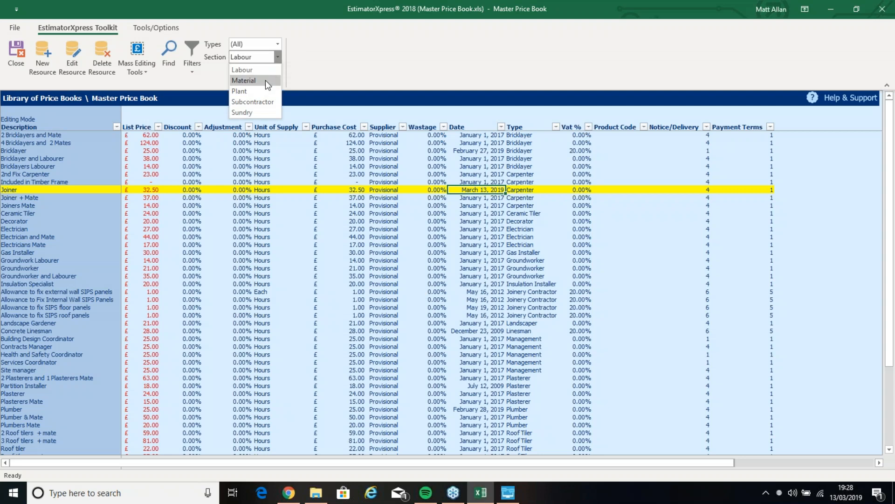
pyautogui.click(265, 80)
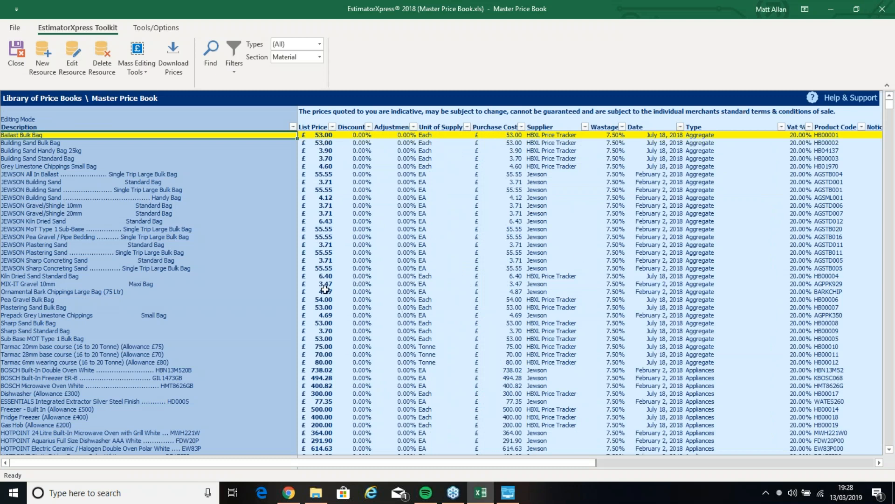
# - Examine the material prices column by column: discount, unit of supply, purchase cost, supplier, wastage, date, type, VAT and product code
pyautogui.moveTo(367, 166); pyautogui.dragTo(368, 339)
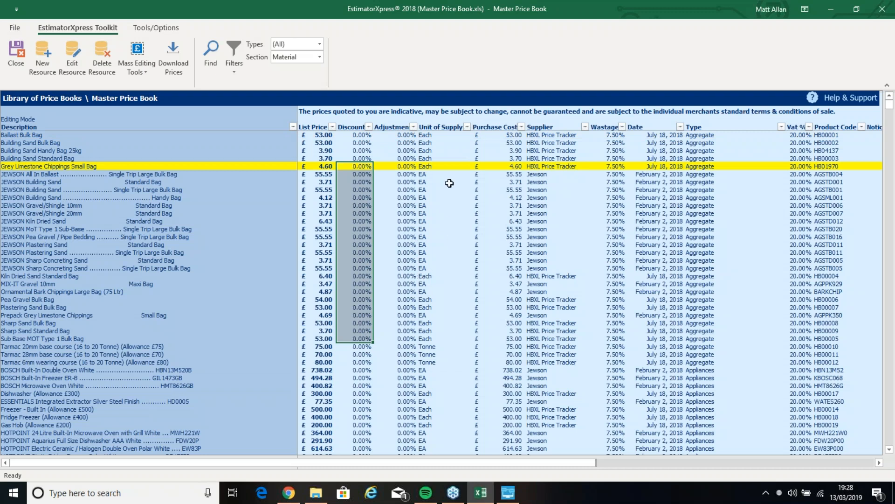
pyautogui.moveTo(447, 182); pyautogui.dragTo(447, 268)
pyautogui.moveTo(440, 299); pyautogui.dragTo(441, 299)
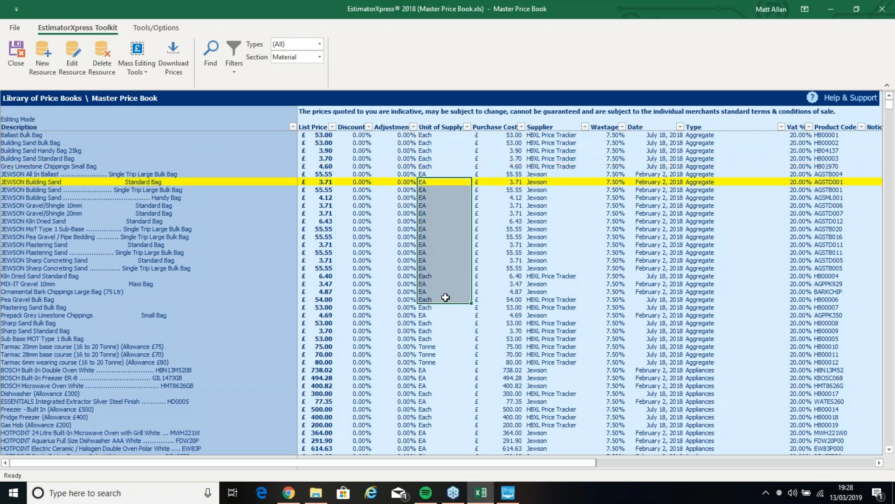
pyautogui.moveTo(497, 198); pyautogui.dragTo(496, 316)
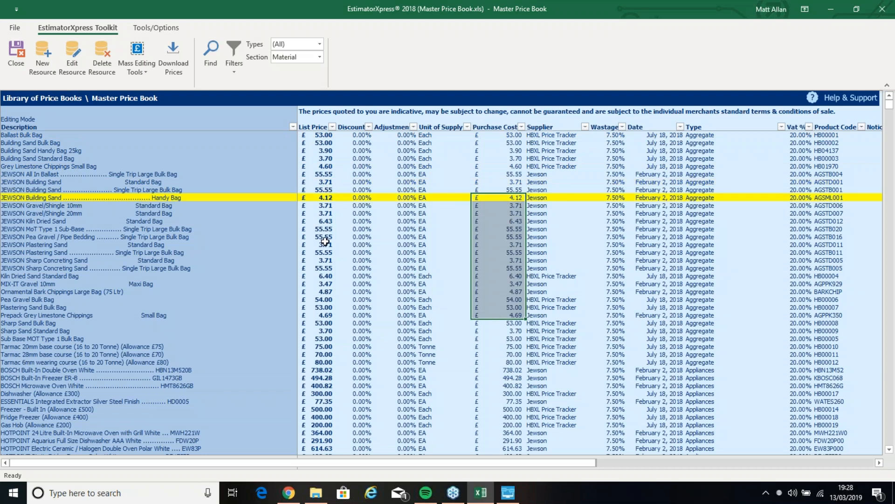
pyautogui.moveTo(561, 174); pyautogui.dragTo(561, 300)
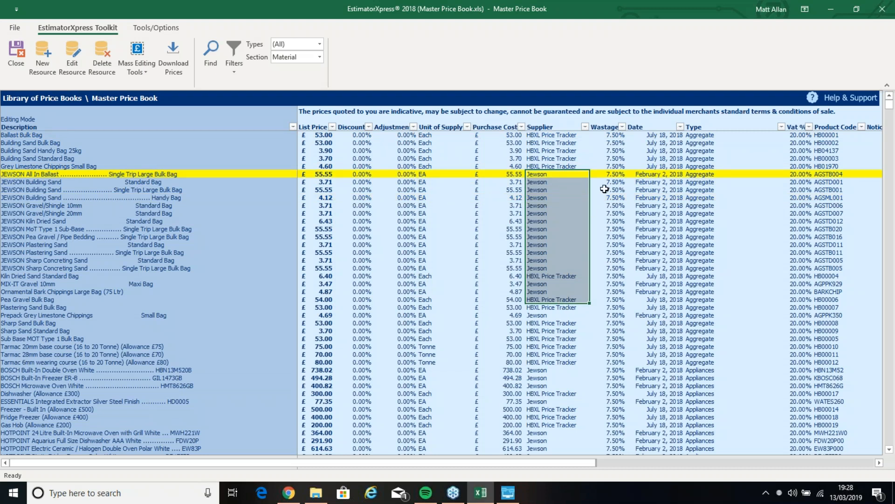
pyautogui.moveTo(609, 182); pyautogui.dragTo(609, 308)
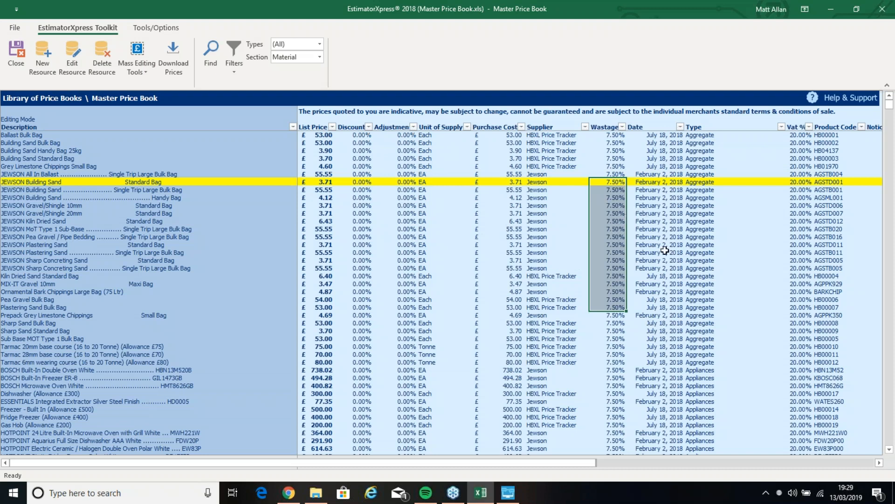
pyautogui.moveTo(664, 291); pyautogui.dragTo(664, 300)
pyautogui.moveTo(662, 269); pyautogui.dragTo(656, 166)
pyautogui.moveTo(734, 159); pyautogui.dragTo(740, 308)
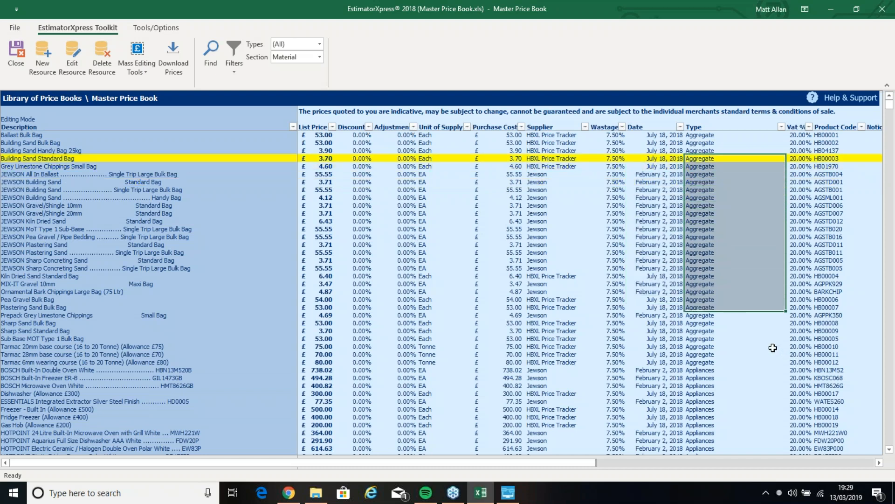
pyautogui.moveTo(796, 183); pyautogui.dragTo(799, 274)
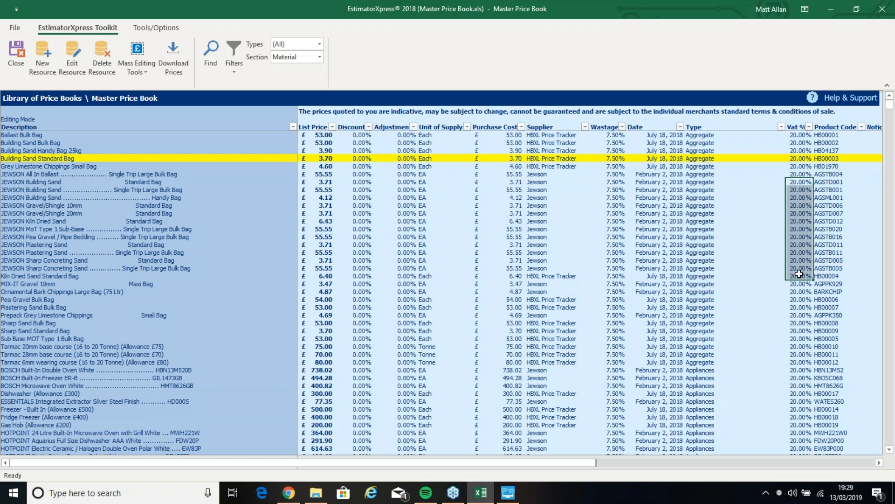
pyautogui.moveTo(842, 148); pyautogui.dragTo(842, 291)
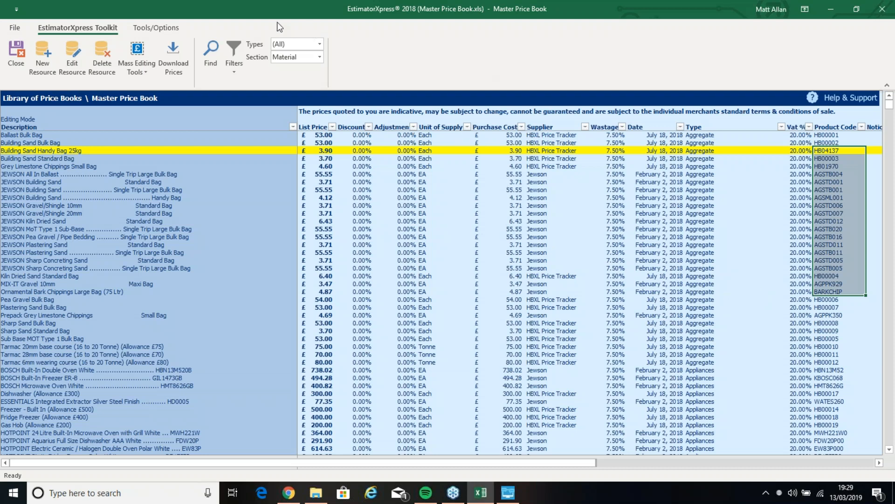
# - Filter the materials to the Blocks type and check the list price of the 440 x 215 x 300mm THERMALITE trench block
pyautogui.click(320, 44)
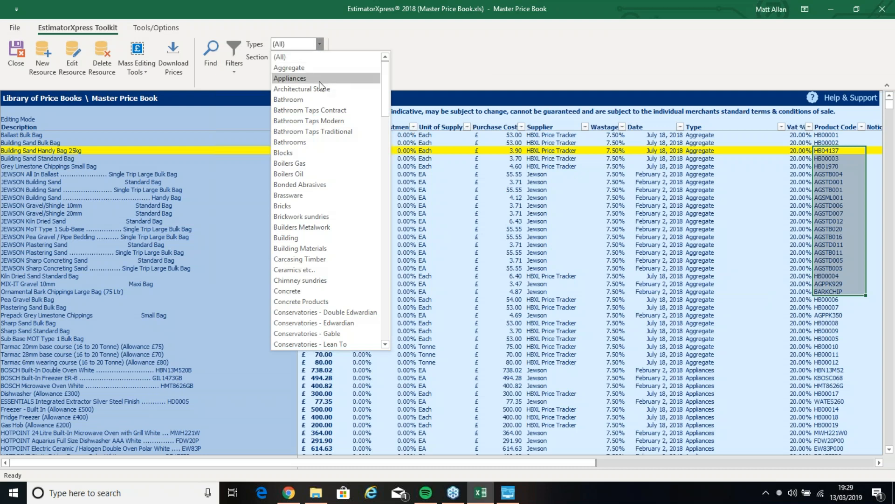
pyautogui.click(313, 155)
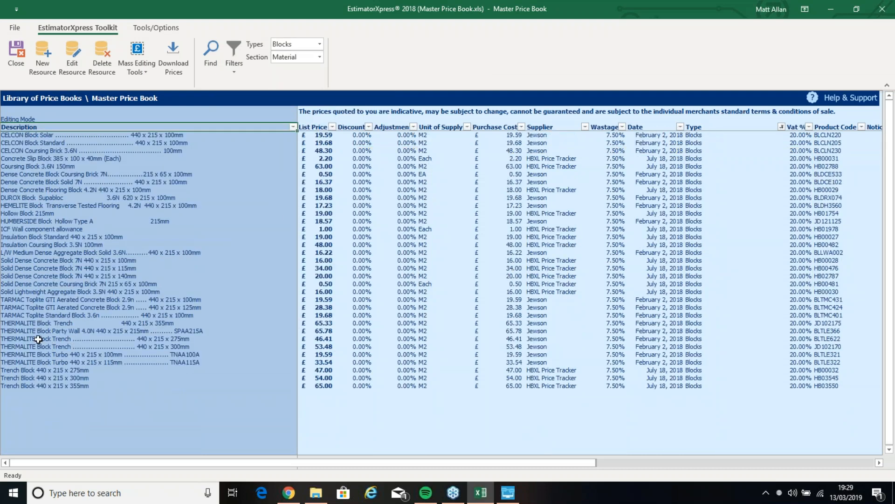
pyautogui.moveTo(38, 326); pyautogui.dragTo(47, 377)
pyautogui.moveTo(20, 143); pyautogui.dragTo(21, 150)
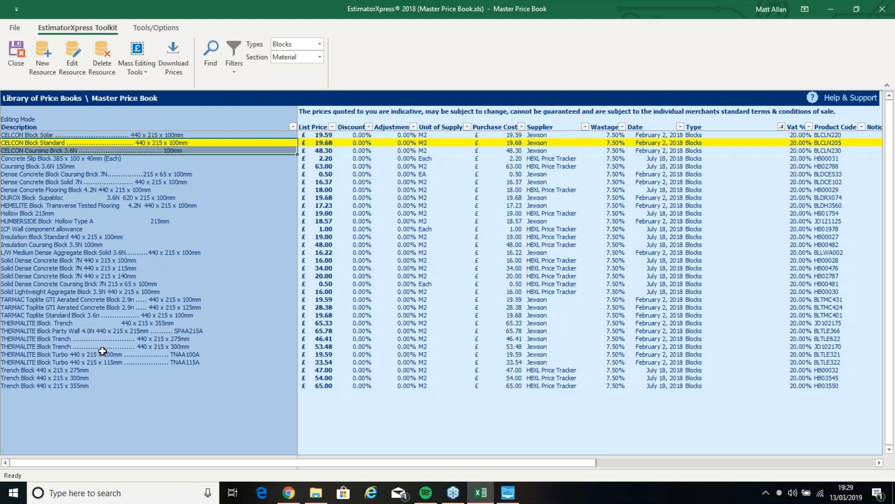
pyautogui.click(77, 347)
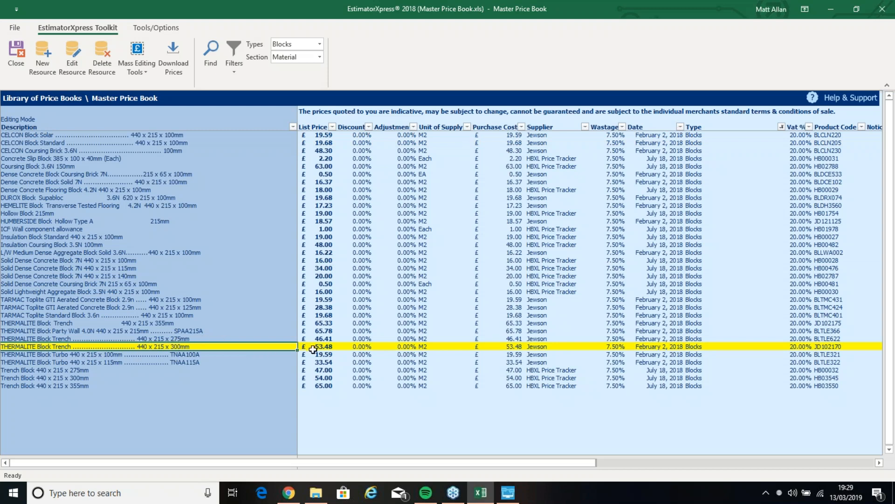
pyautogui.click(331, 347)
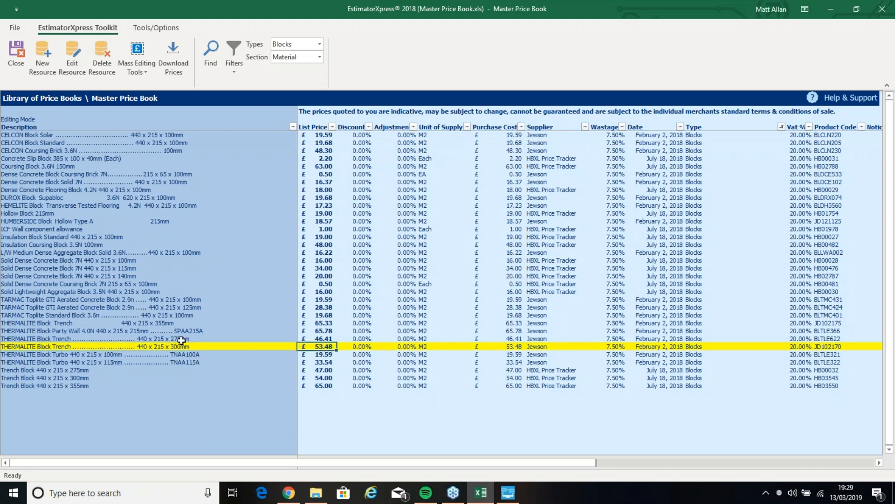
# - Start a new resource at the end of the Blocks list and switch the price book to the Plant section
pyautogui.rightClick(50, 346)
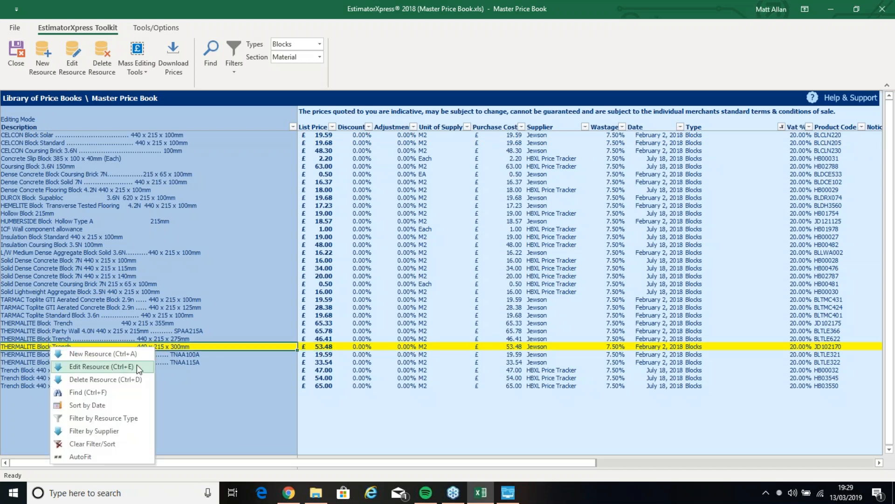
pyautogui.click(107, 353)
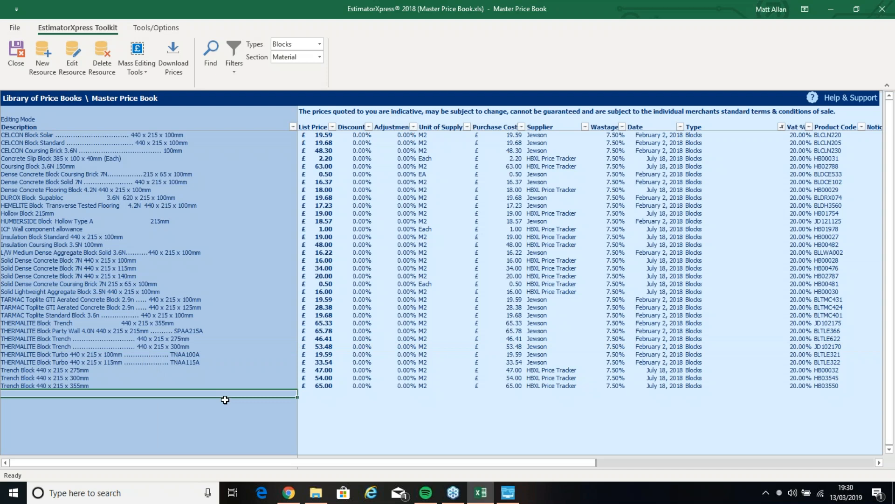
pyautogui.click(319, 58)
pyautogui.click(371, 118)
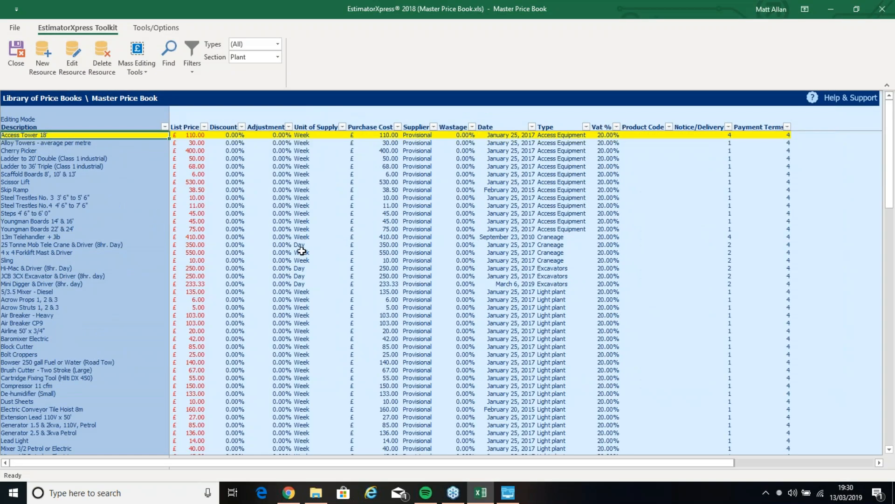
# - Look through the access equipment, excavator and light plant resources and check the shovel's list price
pyautogui.click(38, 153)
pyautogui.click(54, 277)
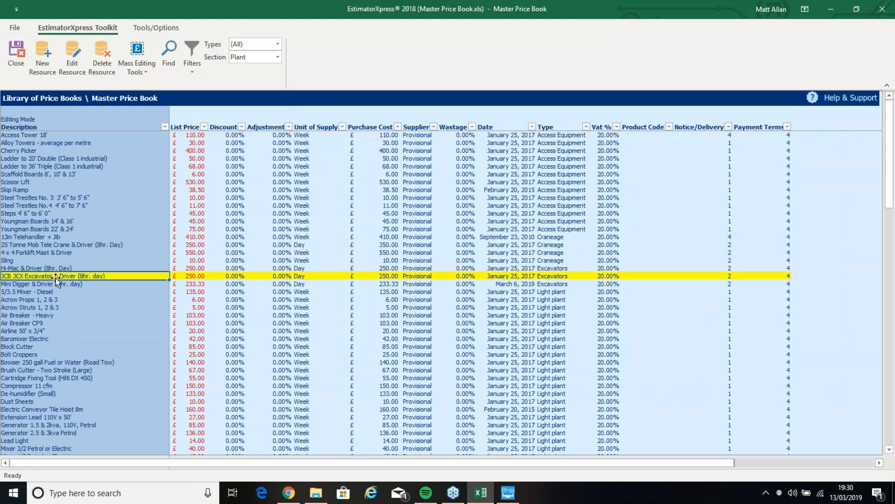
pyautogui.click(55, 285)
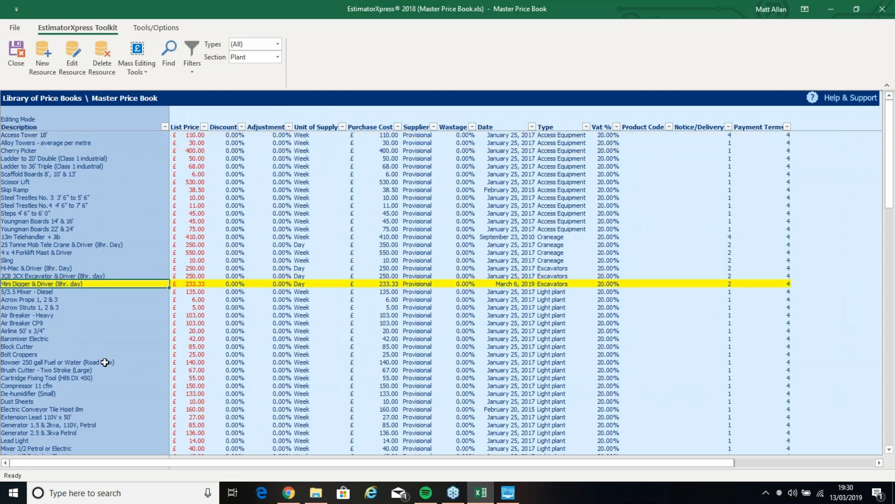
pyautogui.click(63, 402)
pyautogui.scroll(-2, 81, 404)
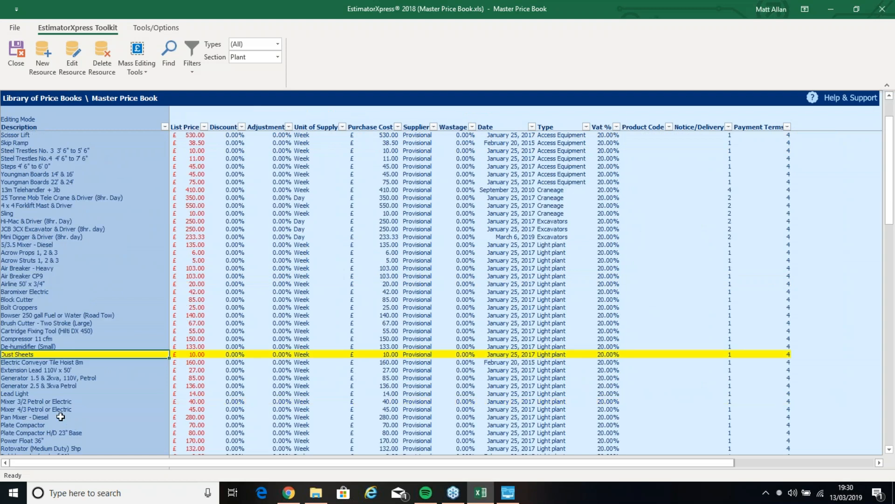
pyautogui.scroll(-1, 68, 423)
pyautogui.scroll(-2, 69, 417)
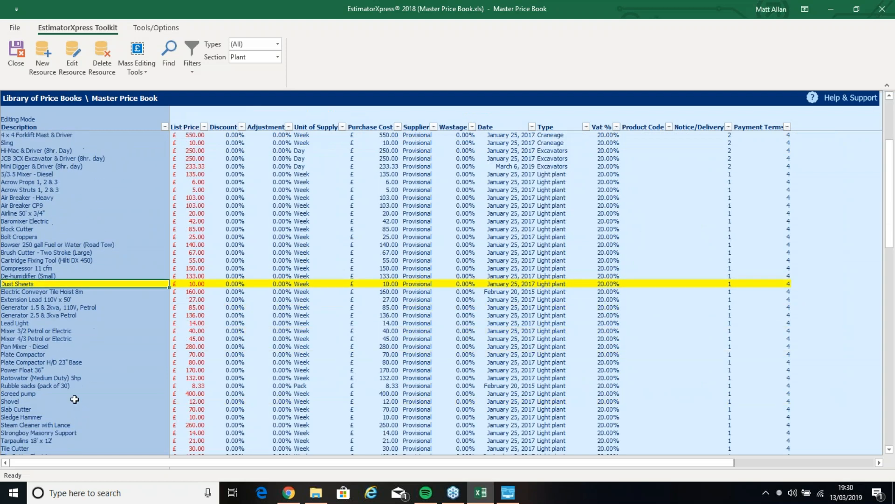
pyautogui.scroll(-1, 75, 400)
pyautogui.click(60, 379)
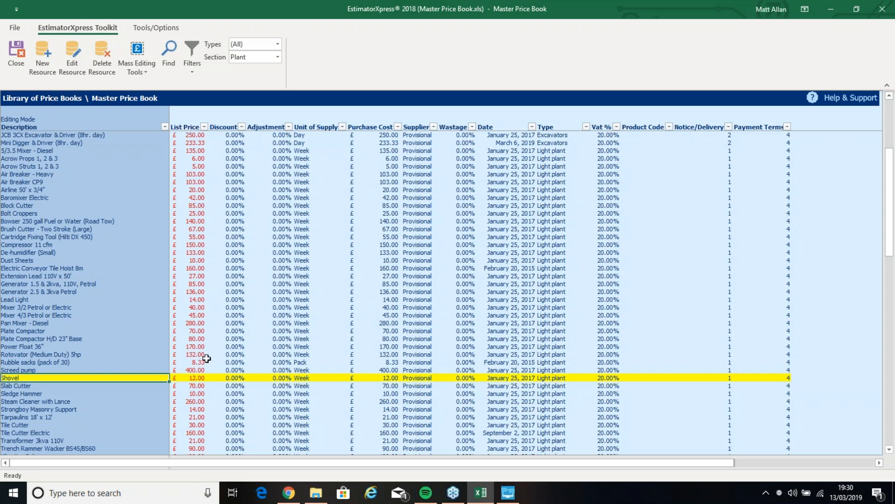
pyautogui.click(200, 379)
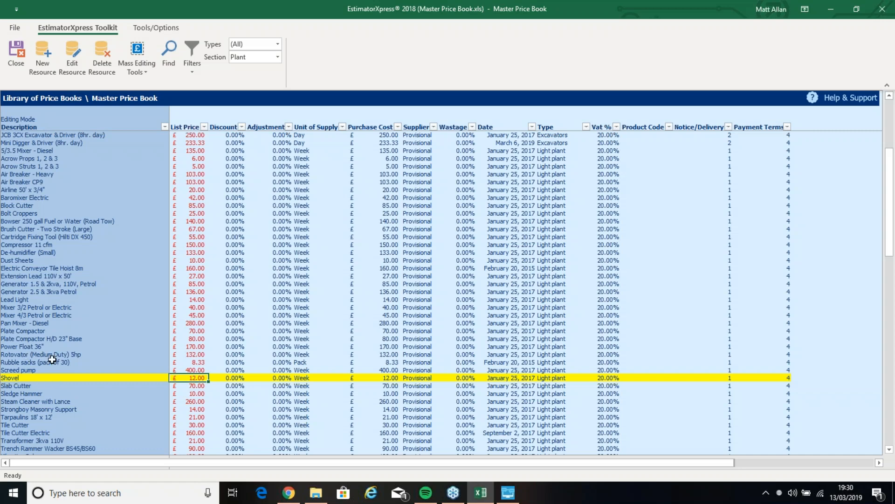
# - Examine the remaining plant resources: site accommodation, delivery and parking fees, the 20 tonne tipper and the transport rates
pyautogui.scroll(-4, 52, 359)
pyautogui.scroll(-17, 53, 360)
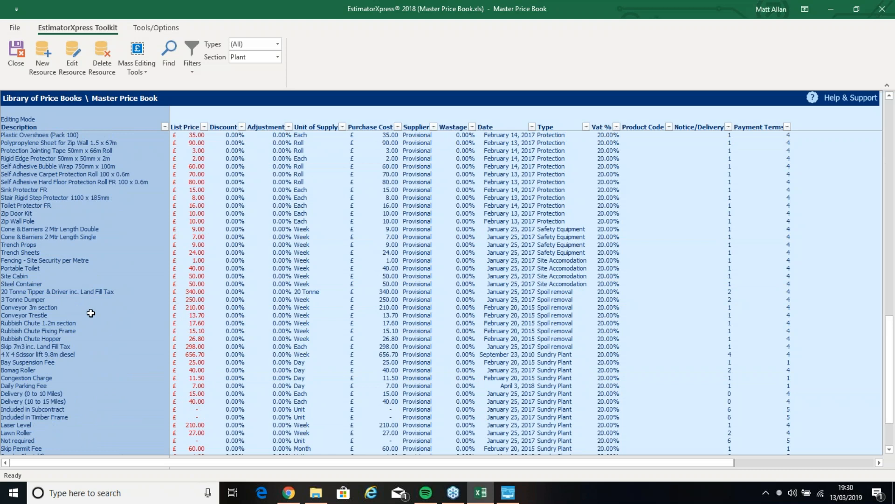
pyautogui.click(37, 267)
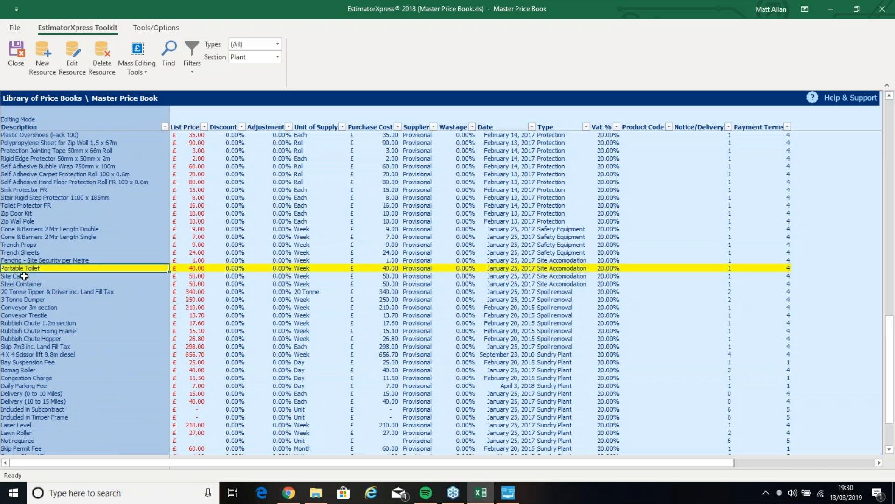
pyautogui.click(24, 276)
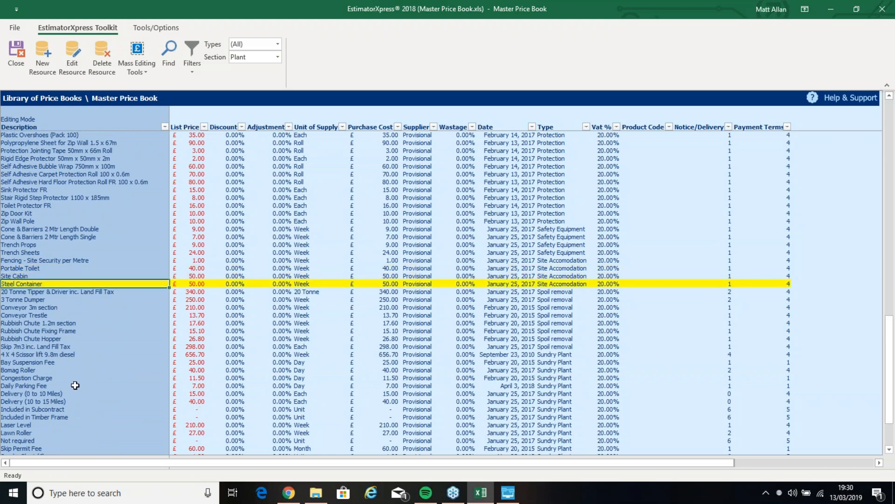
pyautogui.click(52, 394)
pyautogui.click(59, 401)
pyautogui.click(56, 385)
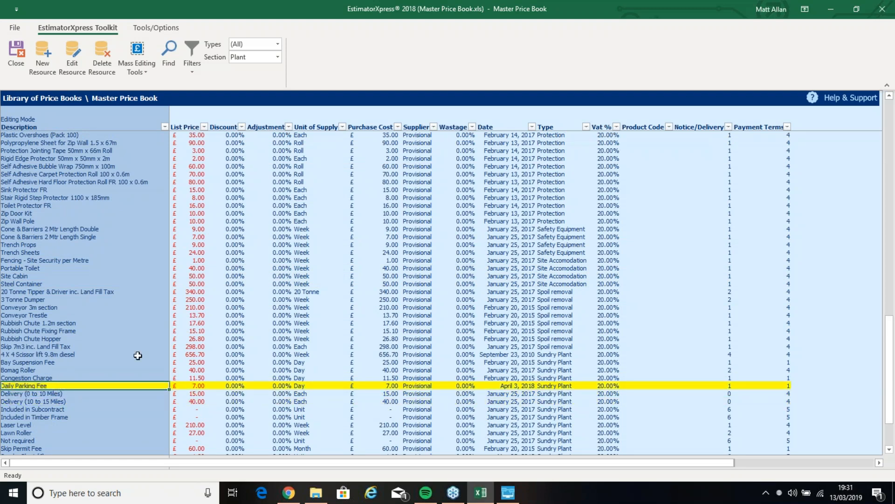
pyautogui.click(84, 290)
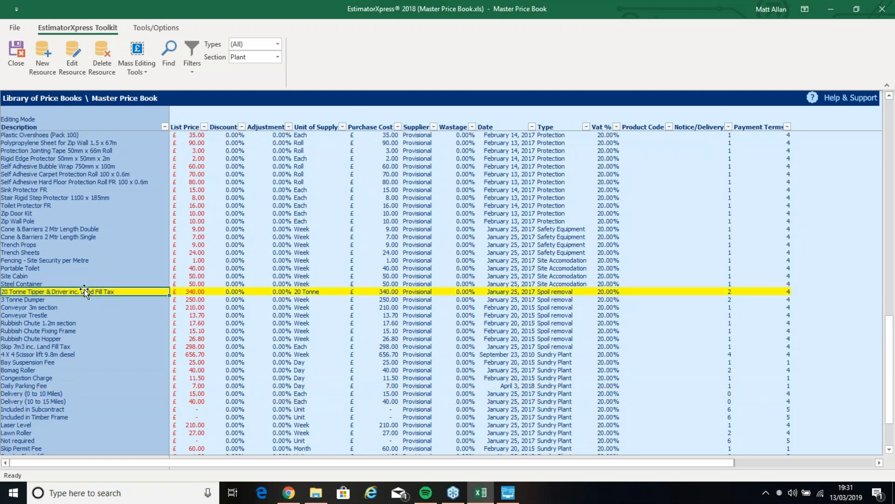
pyautogui.scroll(-3, 108, 414)
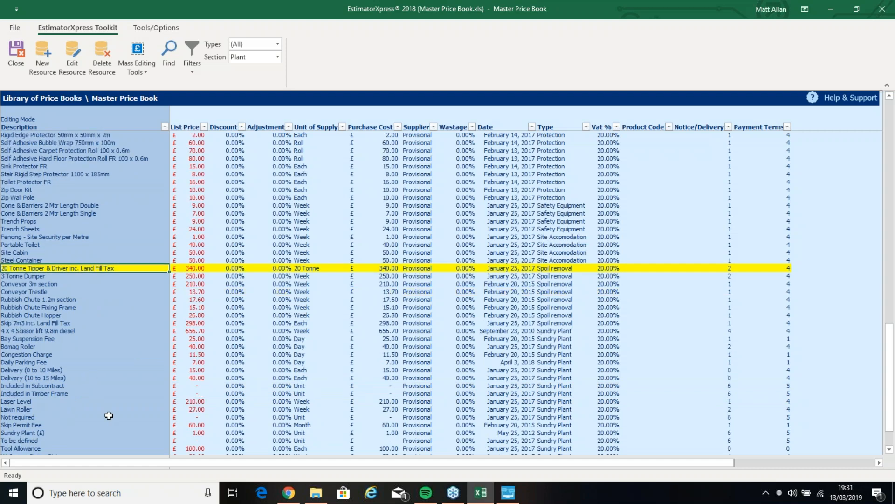
pyautogui.scroll(-1, 105, 427)
pyautogui.moveTo(148, 393); pyautogui.dragTo(120, 420)
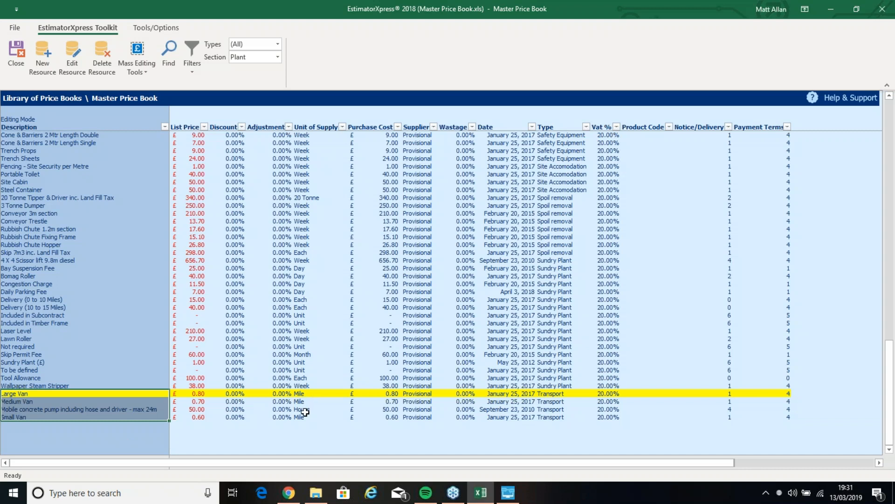
# - Close the Master Price Book and the price book library, return to the main menu and open My Estimates
pyautogui.click(16, 59)
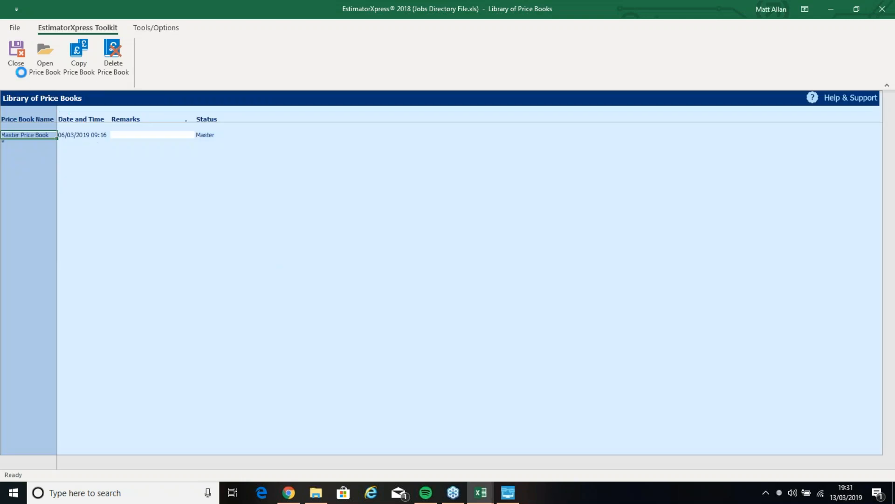
pyautogui.click(16, 52)
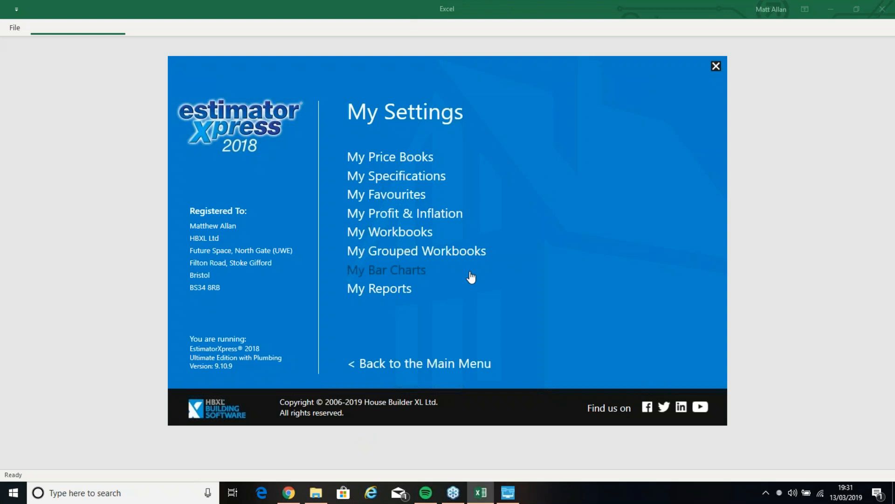
pyautogui.click(434, 363)
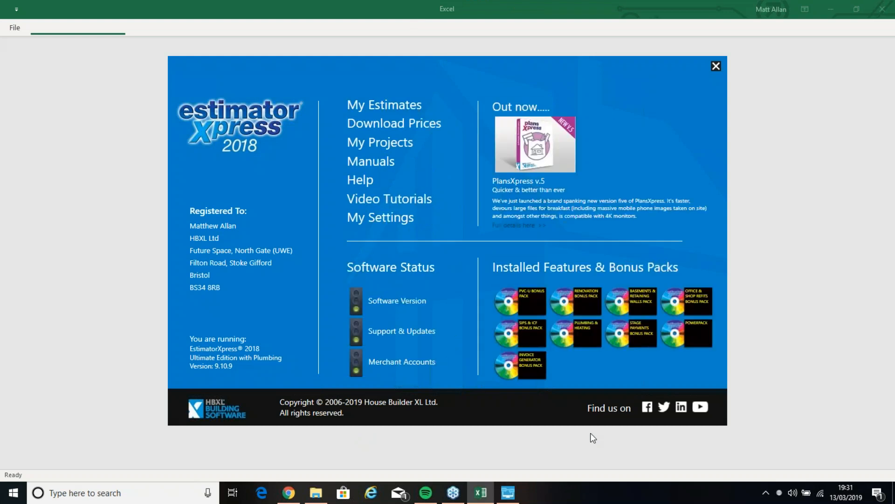
pyautogui.click(406, 113)
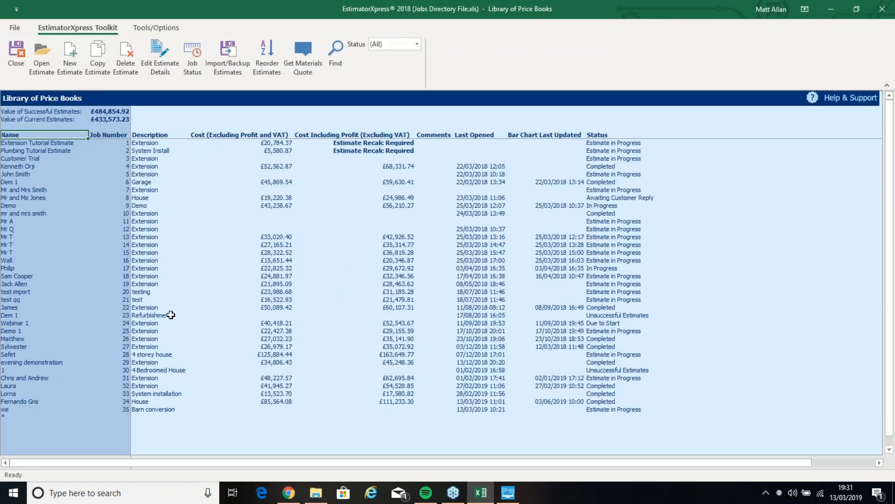
# - Examine the estimates list column by column: name, job number, description, costs, comments, last opened, bar chart update and status
pyautogui.moveTo(40, 432); pyautogui.dragTo(53, 145)
pyautogui.moveTo(114, 424); pyautogui.dragTo(126, 146)
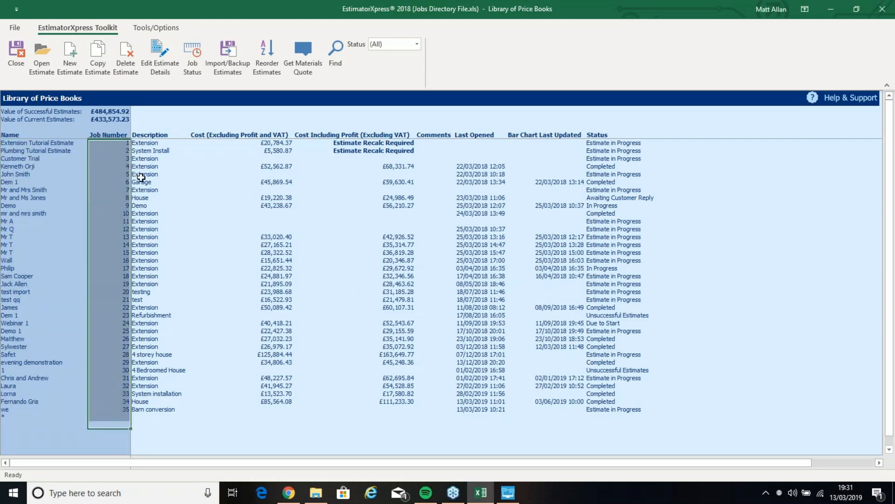
pyautogui.moveTo(168, 417); pyautogui.dragTo(167, 164)
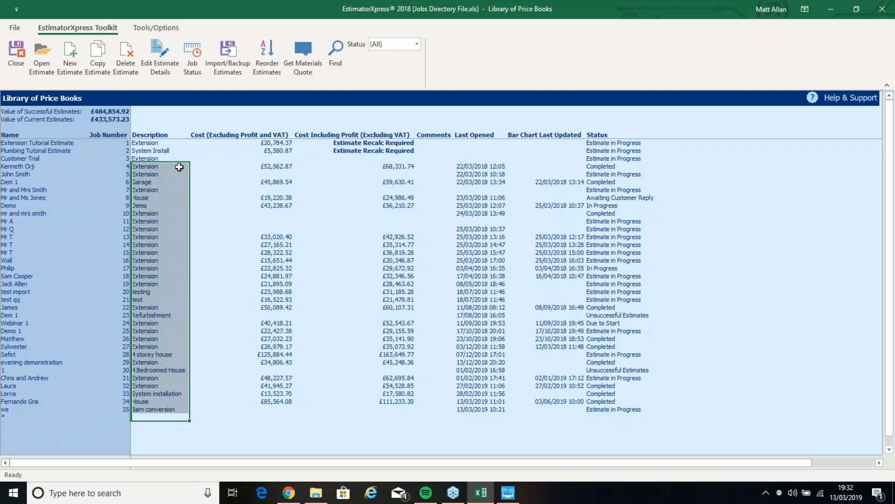
pyautogui.moveTo(254, 409); pyautogui.dragTo(268, 164)
pyautogui.moveTo(374, 417); pyautogui.dragTo(373, 185)
pyautogui.moveTo(441, 415); pyautogui.dragTo(442, 212)
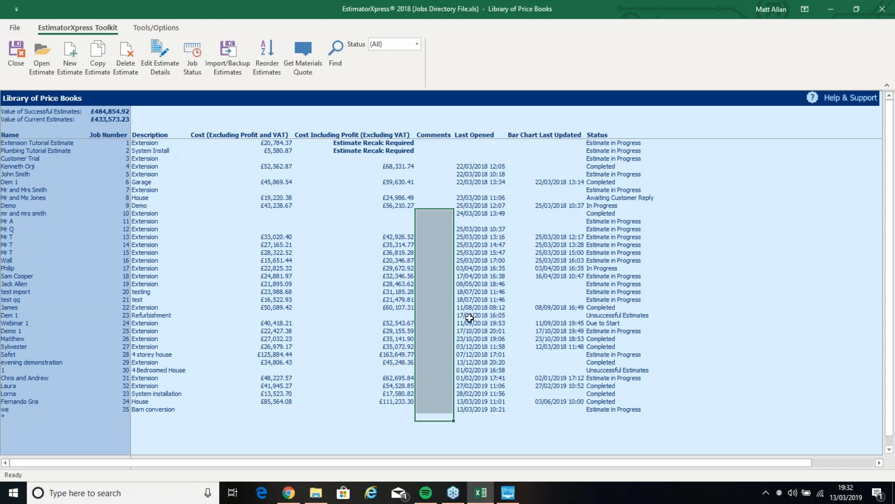
pyautogui.moveTo(485, 422); pyautogui.dragTo(483, 205)
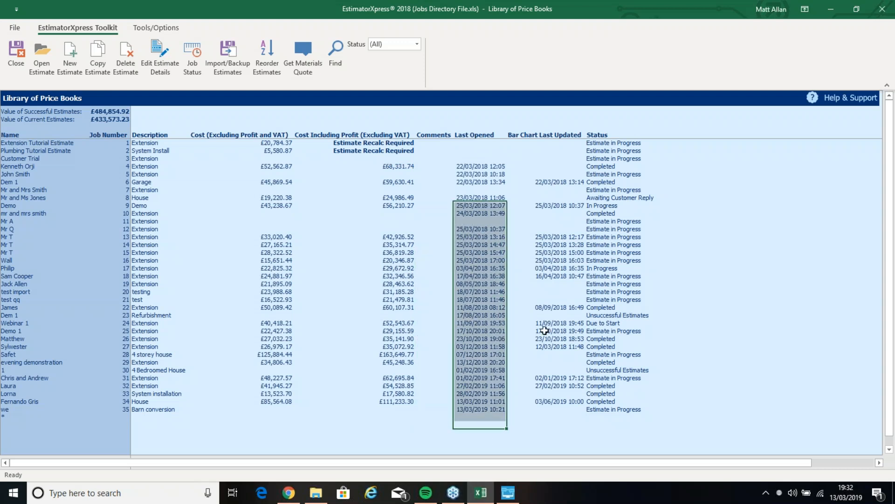
pyautogui.moveTo(573, 413); pyautogui.dragTo(566, 206)
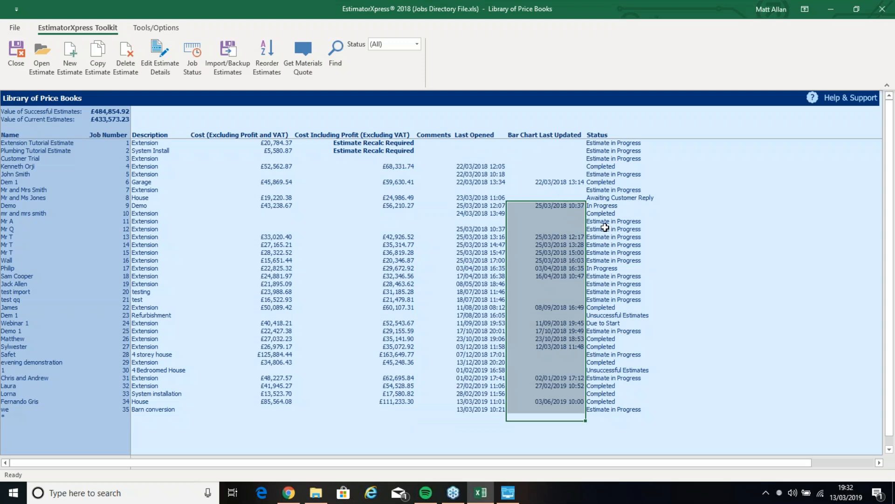
pyautogui.moveTo(625, 417); pyautogui.dragTo(613, 196)
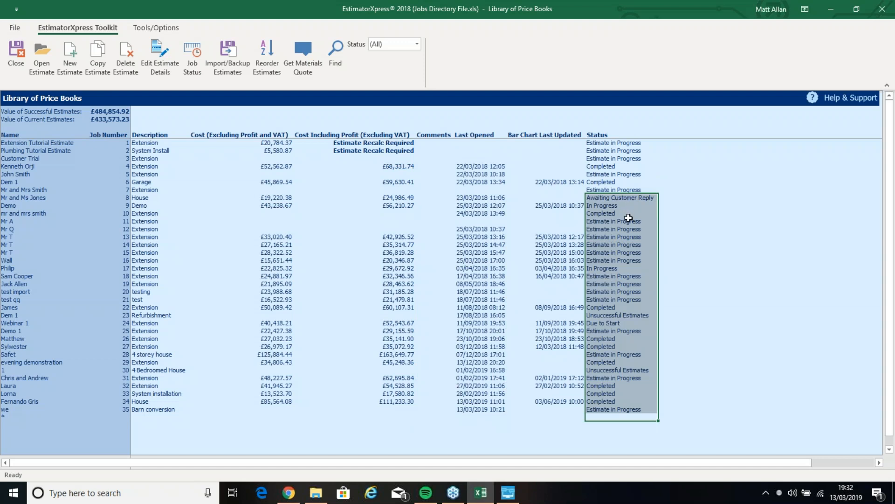
pyautogui.moveTo(668, 142); pyautogui.dragTo(686, 396)
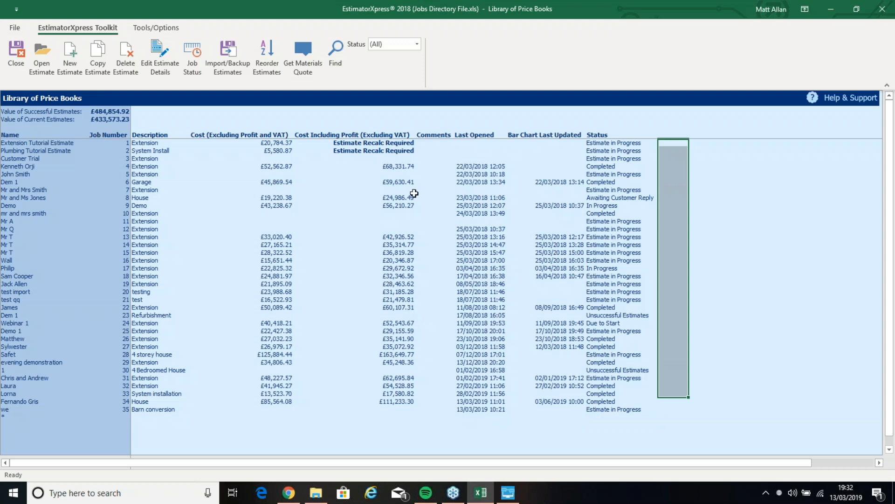
# - Filter the estimates list to show only jobs with the status Awaiting Customer Reply
pyautogui.click(417, 45)
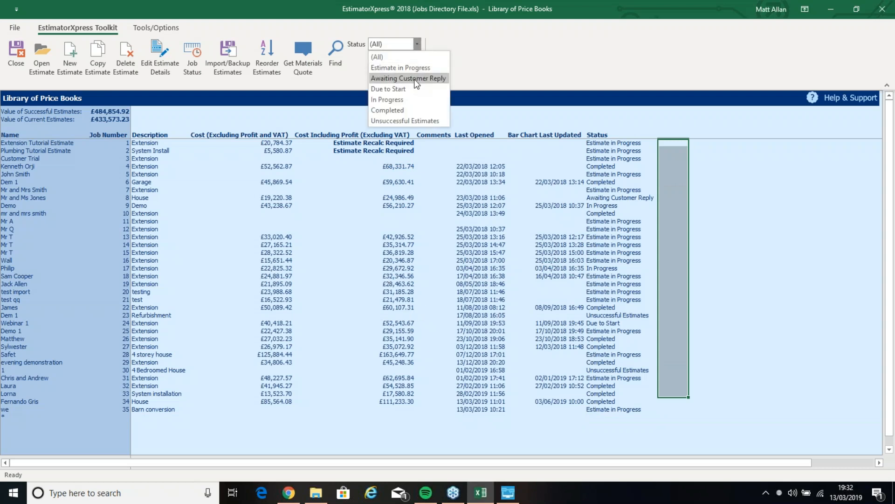
pyautogui.click(406, 76)
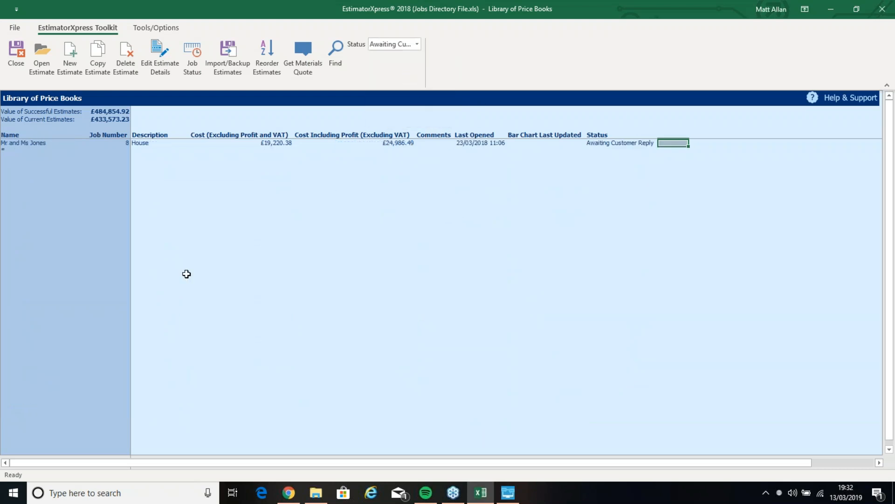
pyautogui.click(175, 169)
pyautogui.moveTo(175, 262); pyautogui.dragTo(173, 324)
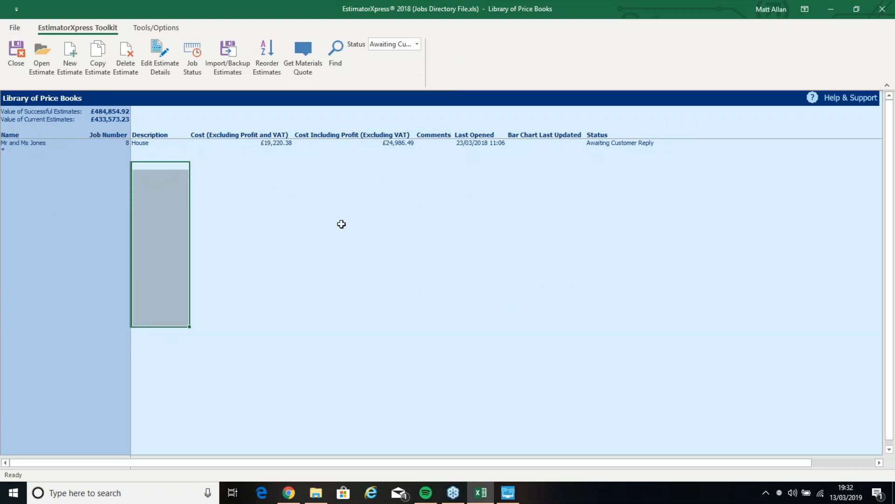
# - Filter the estimates list by the status Completed and look over the descriptions of those jobs
pyautogui.click(417, 44)
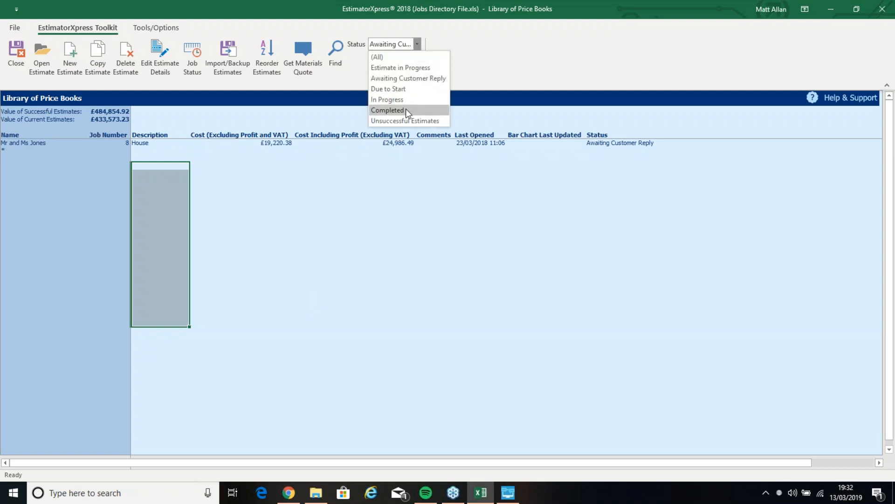
pyautogui.click(418, 129)
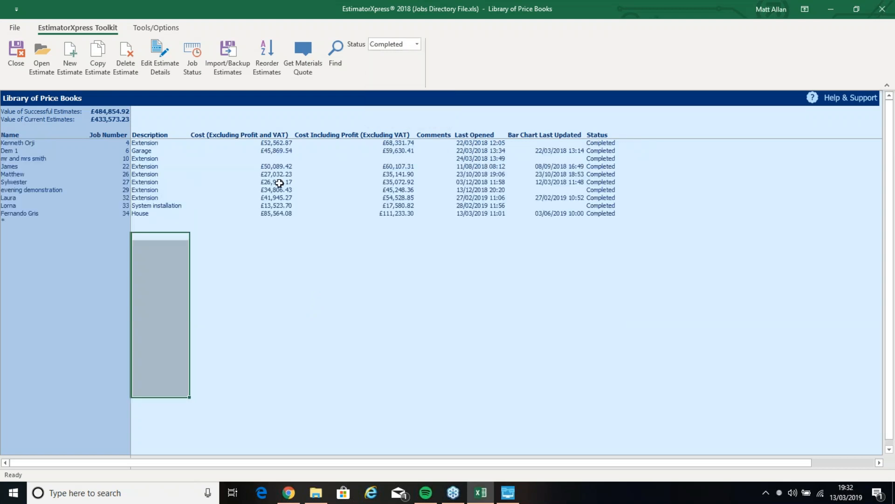
pyautogui.moveTo(176, 160); pyautogui.dragTo(168, 194)
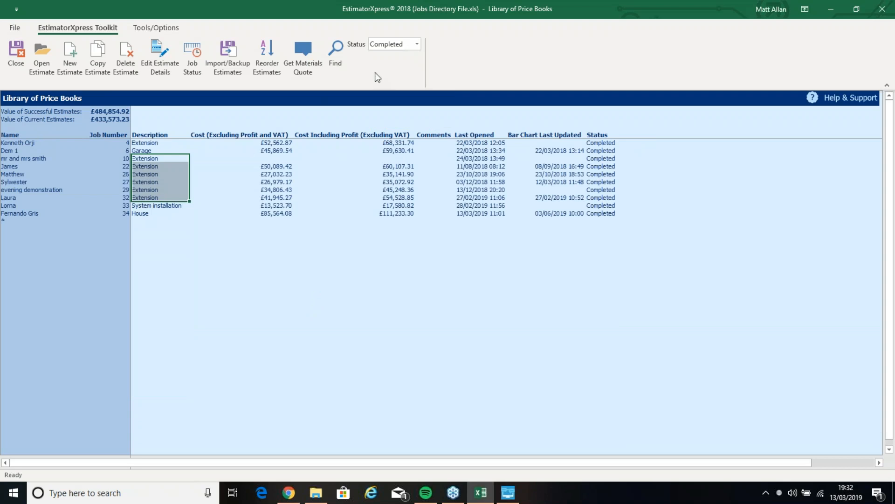
# - Filter the estimates list by the status Unsuccessful Estimates and look over the descriptions shown
pyautogui.click(417, 44)
pyautogui.click(396, 121)
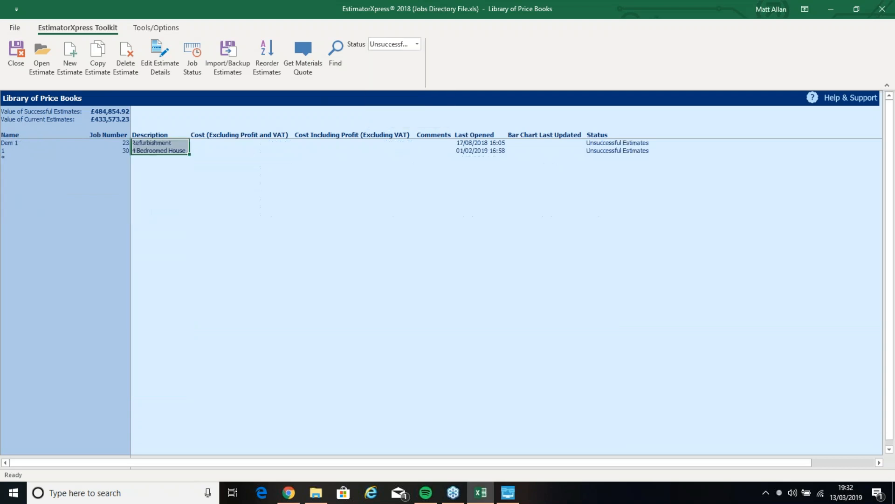
pyautogui.moveTo(167, 248); pyautogui.dragTo(166, 136)
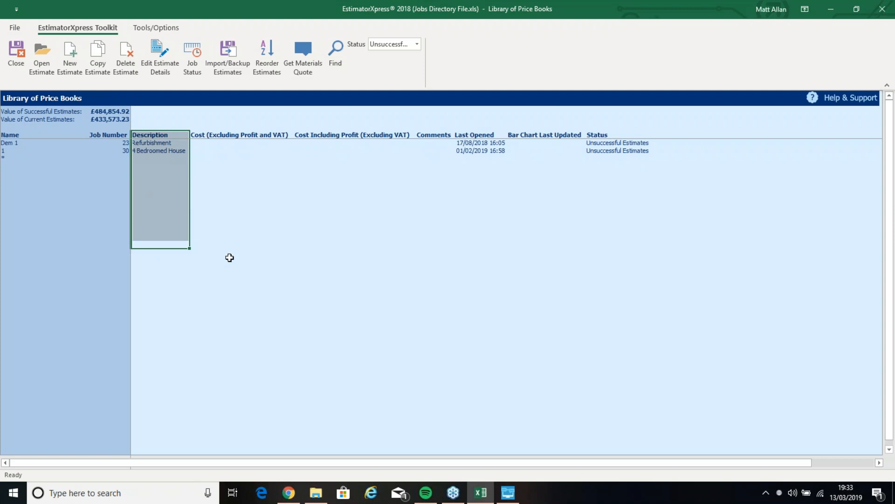
# - Start a new estimate as a PlansXpress import for Rapid Take-off, using the Evening Demonstration drawing from the Desktop
pyautogui.click(70, 50)
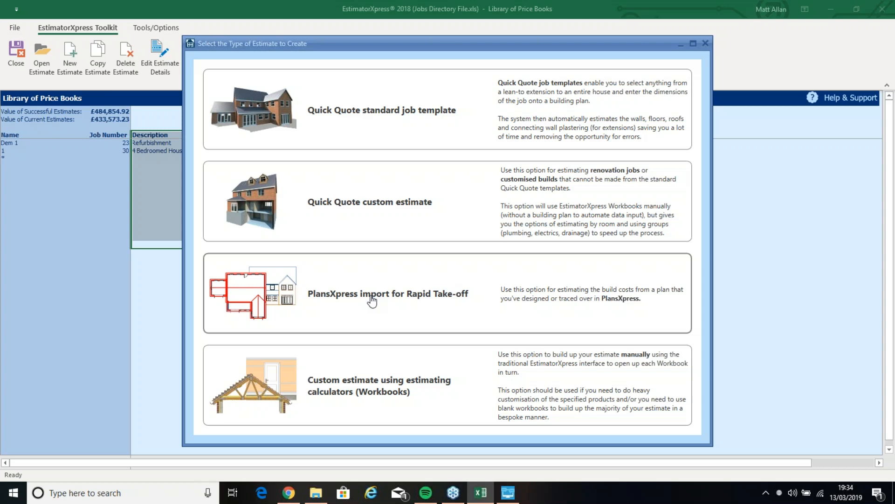
pyautogui.click(389, 289)
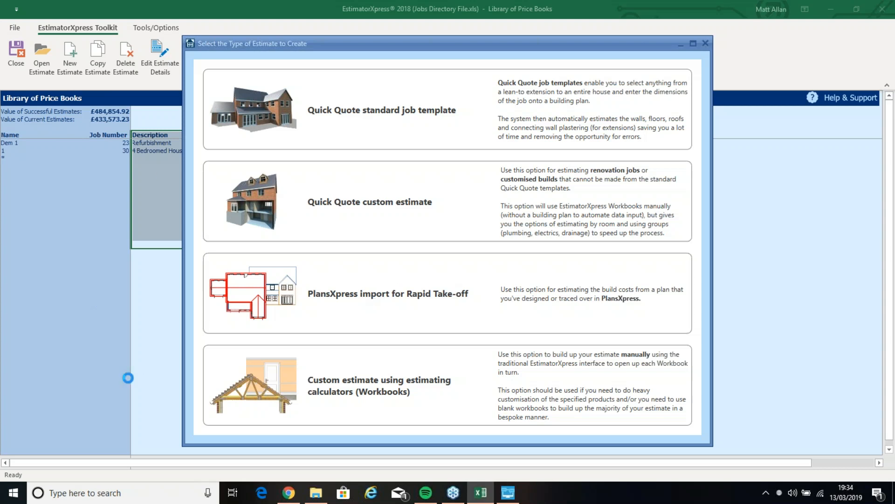
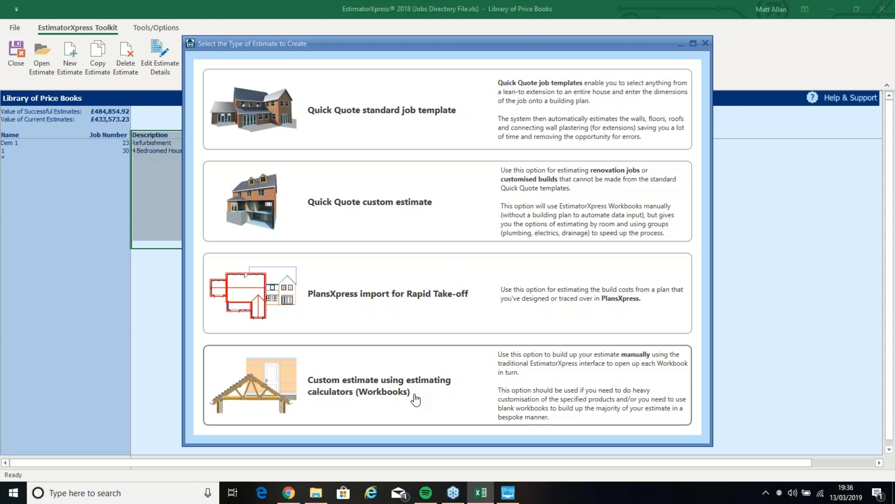
pyautogui.click(362, 300)
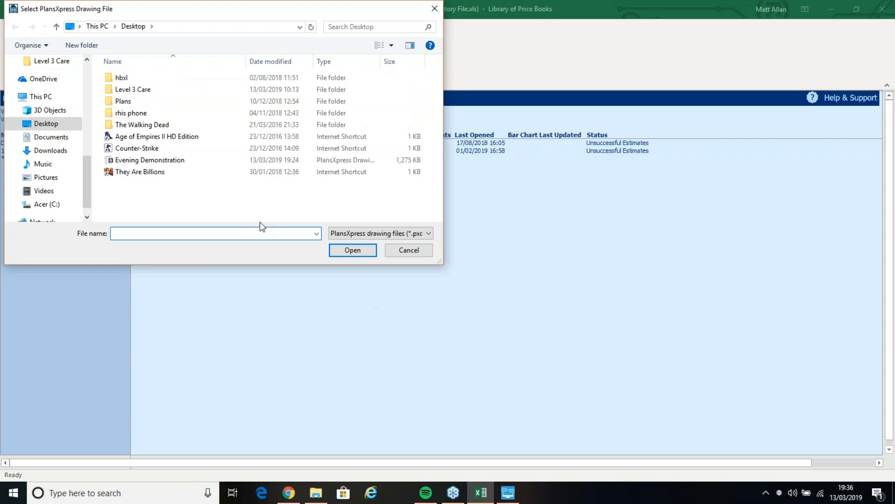
pyautogui.click(161, 162)
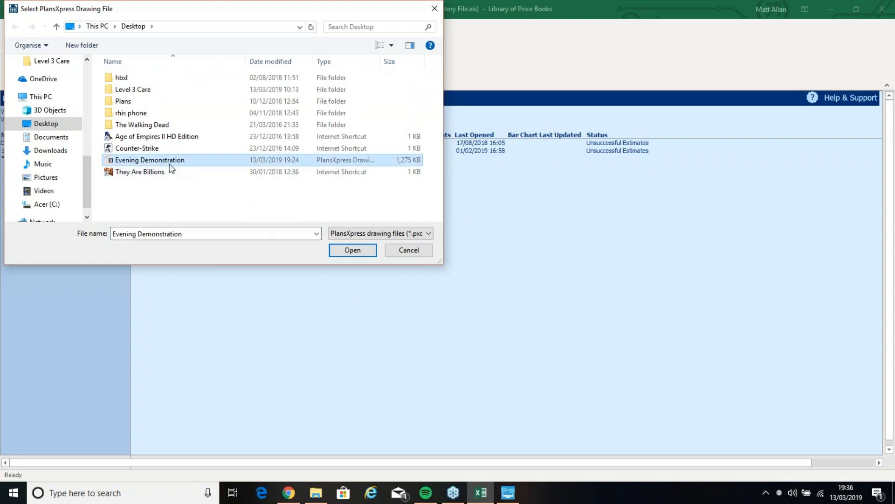
pyautogui.click(355, 250)
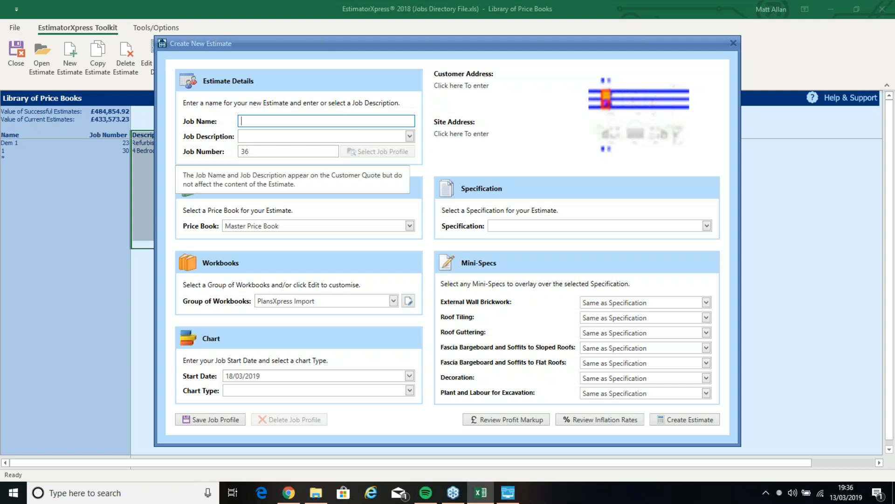
# - Name the new job "Evening Demo" and set its job description to Extension
pyautogui.write('Evening Demo')
pyautogui.press('Tab')
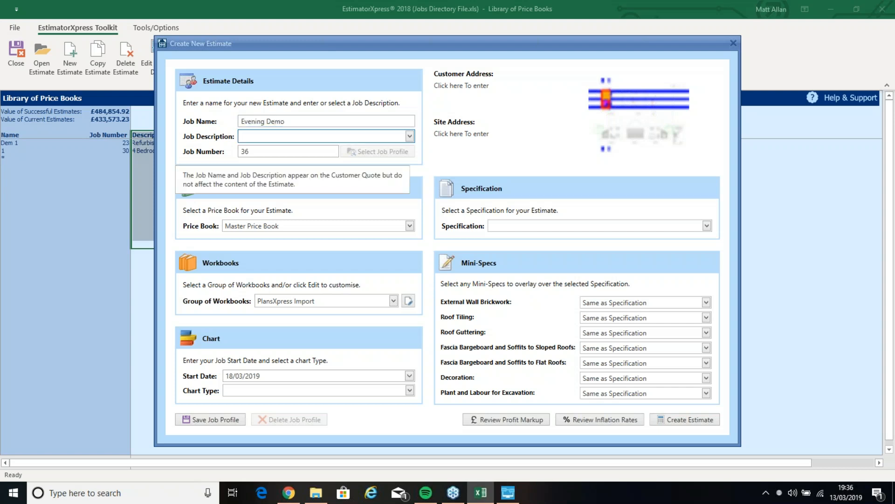
pyautogui.write('Extension')
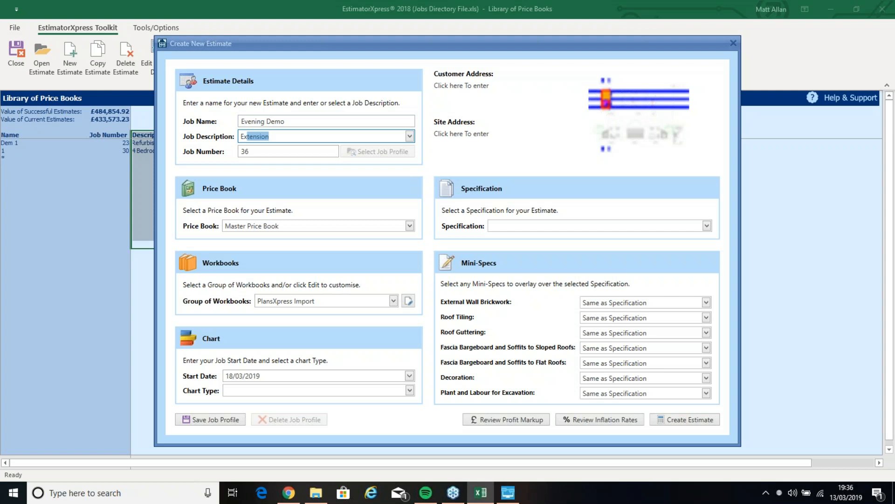
pyautogui.click(261, 151)
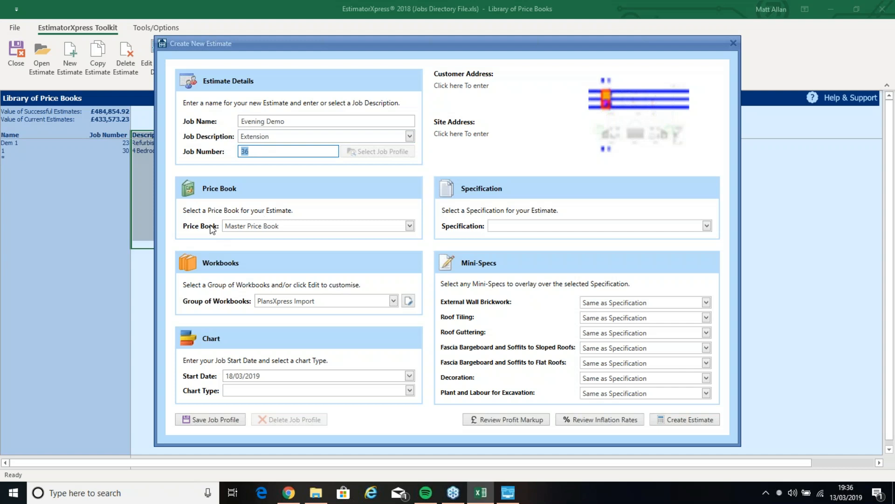
# - Set the new estimate's bar chart type to Small Extension
pyautogui.moveTo(276, 226)
pyautogui.moveTo(213, 394)
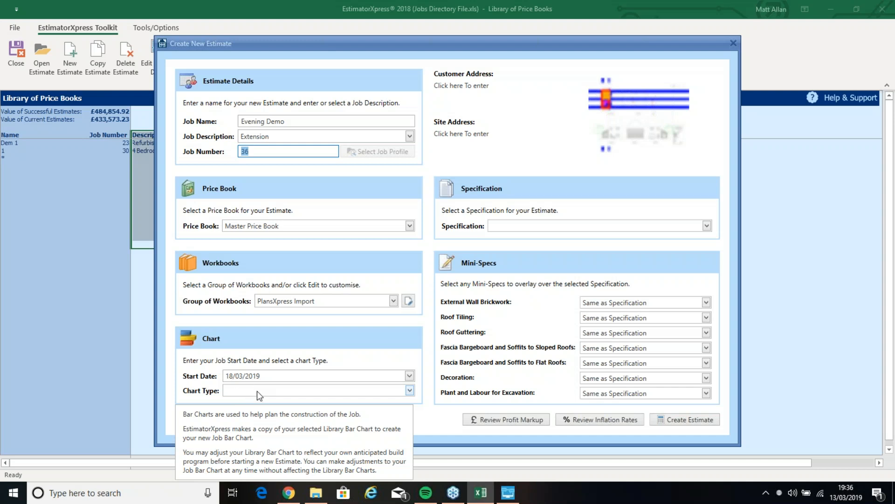
pyautogui.click(294, 391)
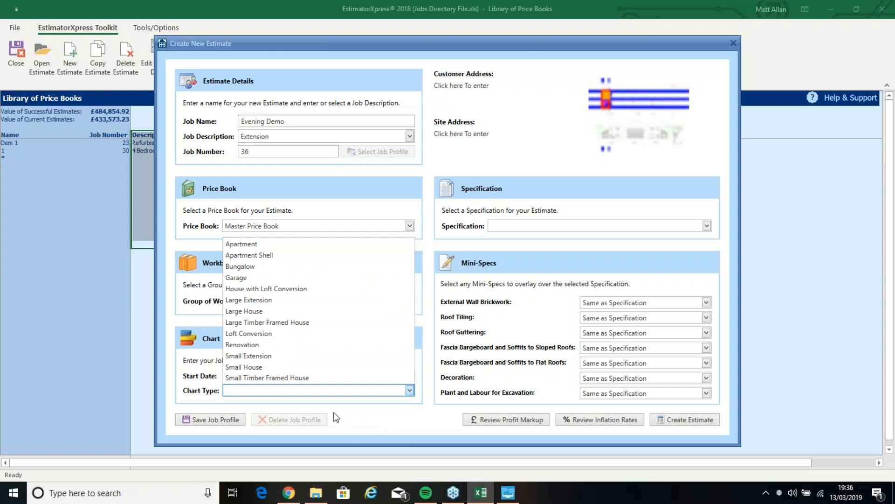
pyautogui.click(278, 359)
pyautogui.click(348, 392)
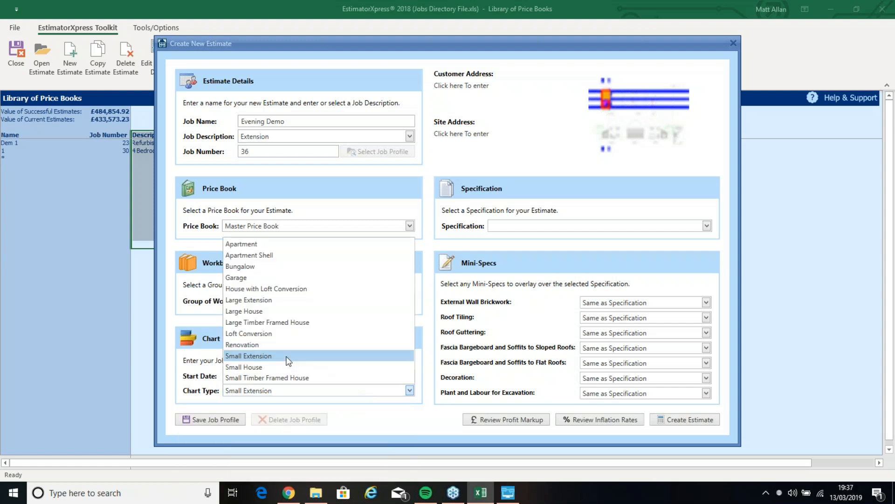
pyautogui.click(294, 356)
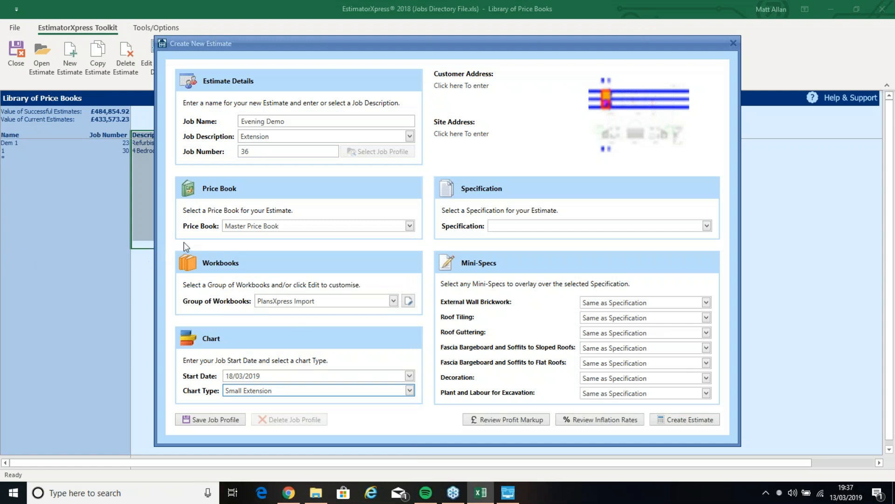
# - Enter the customer's name, street address, city and post code, and copy these details to the site address
pyautogui.click(471, 86)
pyautogui.write('M')
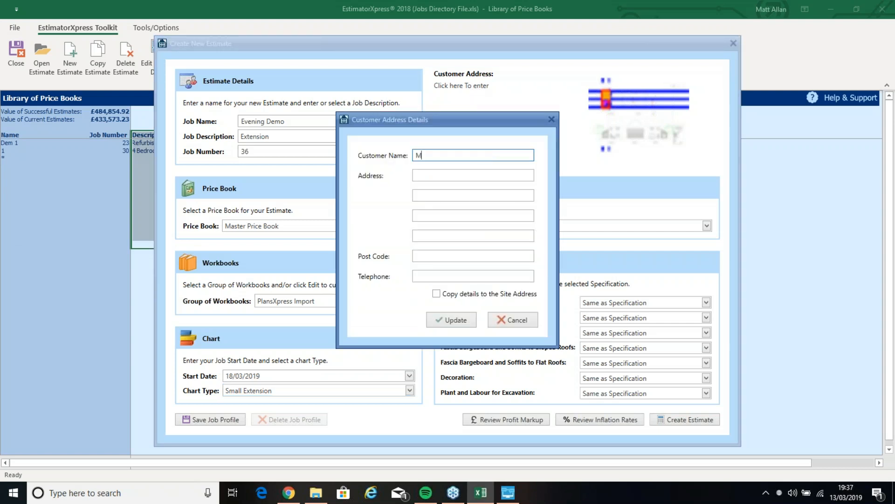
pyautogui.write('r and Mrs Reid')
pyautogui.press('Tab')
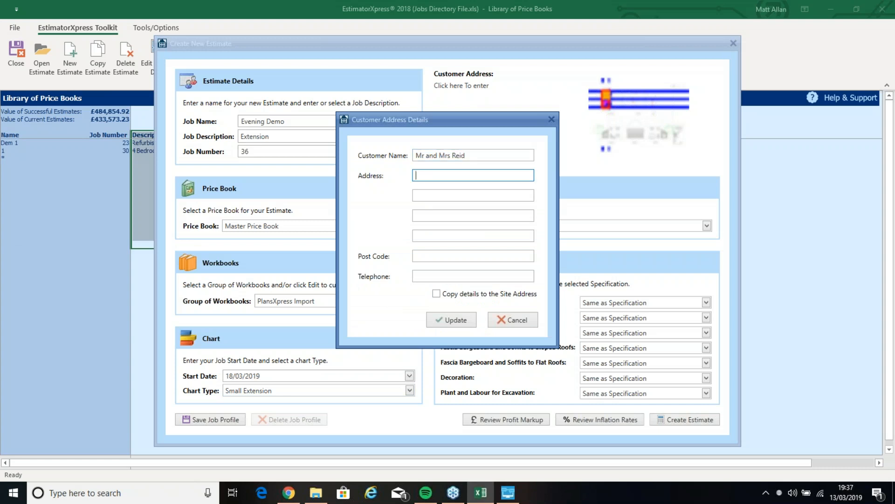
pyautogui.write('123 Fleet Street')
pyautogui.press('Tab')
pyautogui.press('Tab')
pyautogui.press('Tab')
pyautogui.write('London')
pyautogui.press('Tab')
pyautogui.write('N1 1NN')
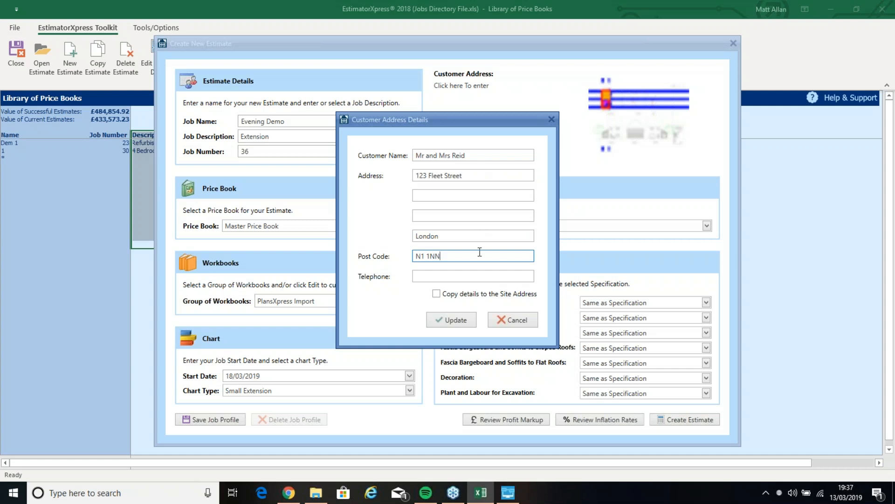
pyautogui.click(492, 294)
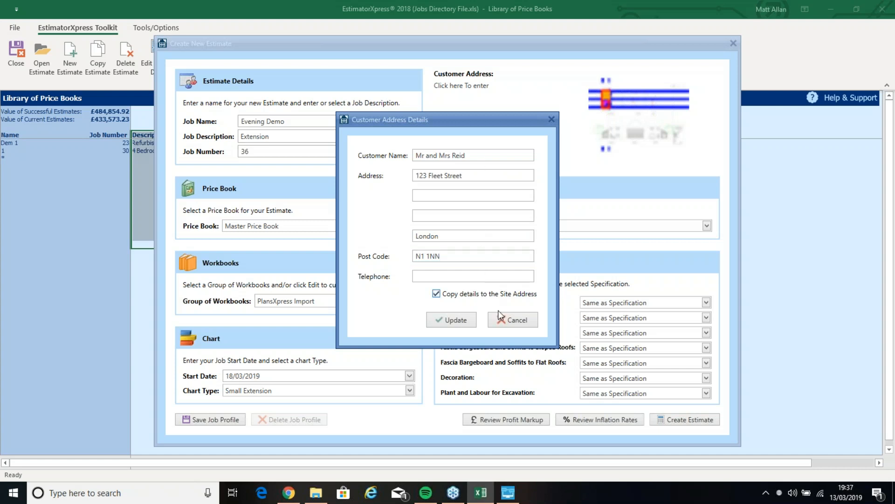
pyautogui.click(456, 320)
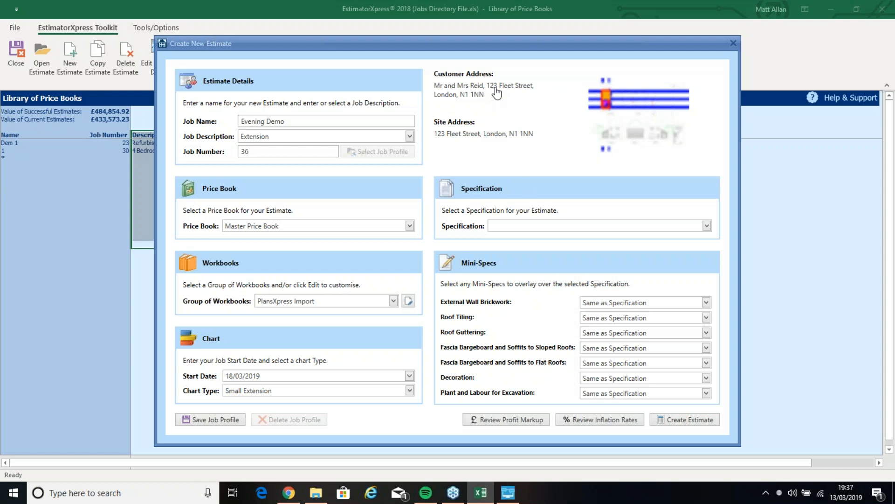
# - Choose the Extension Specification and set the external wall brickwork mini-spec to 70p Facing Brick for Extension or Renovation
pyautogui.moveTo(500, 223)
pyautogui.click(531, 225)
pyautogui.click(545, 237)
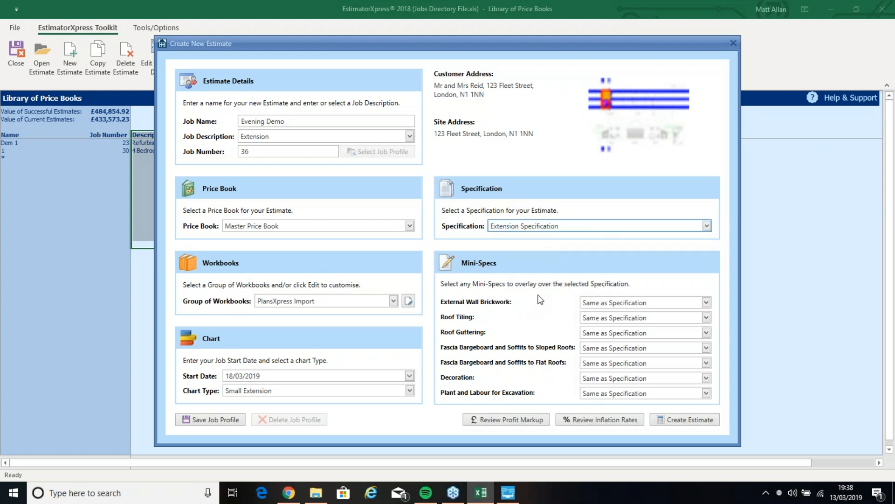
pyautogui.click(612, 303)
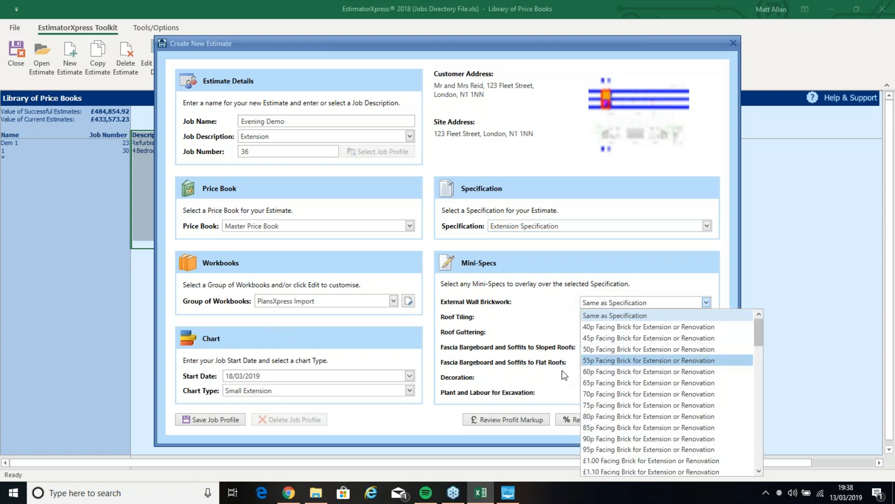
pyautogui.click(620, 393)
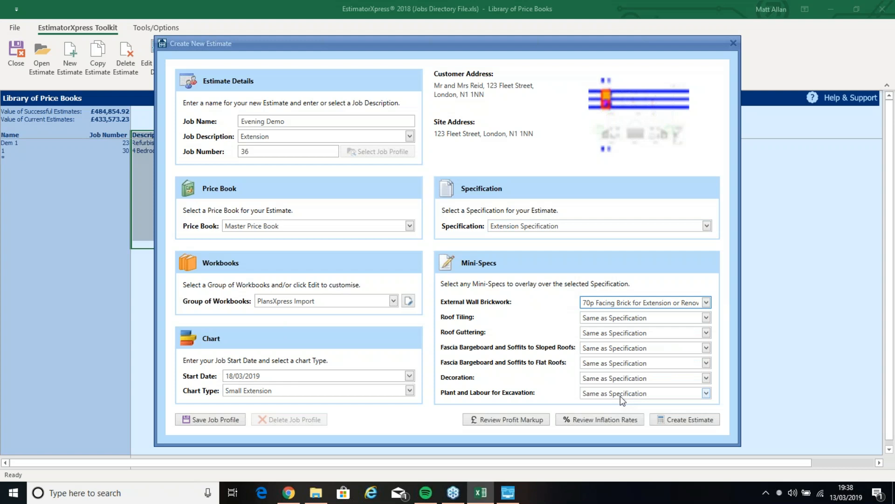
# - Set roof tiling to Pantile for Extension or Renovation and roof guttering to Plastic Half Round Gutter 112mm to 68mm Downpipe
pyautogui.click(645, 318)
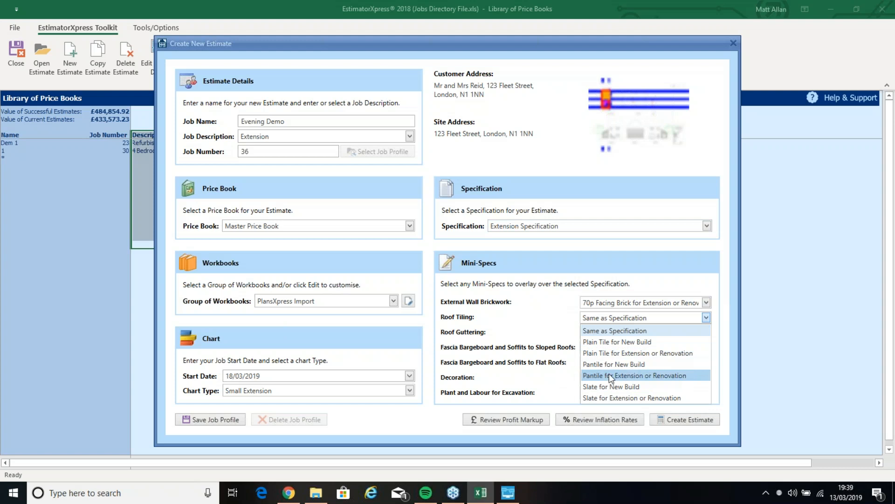
pyautogui.click(630, 375)
pyautogui.click(613, 334)
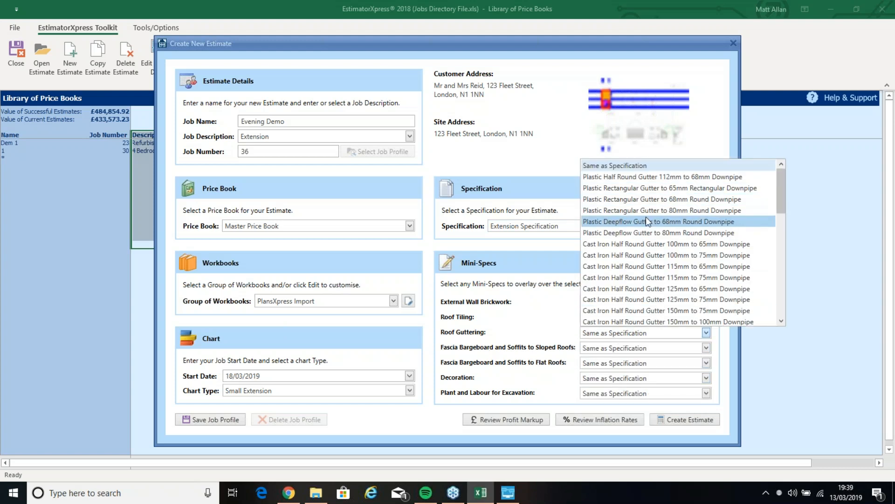
pyautogui.click(648, 176)
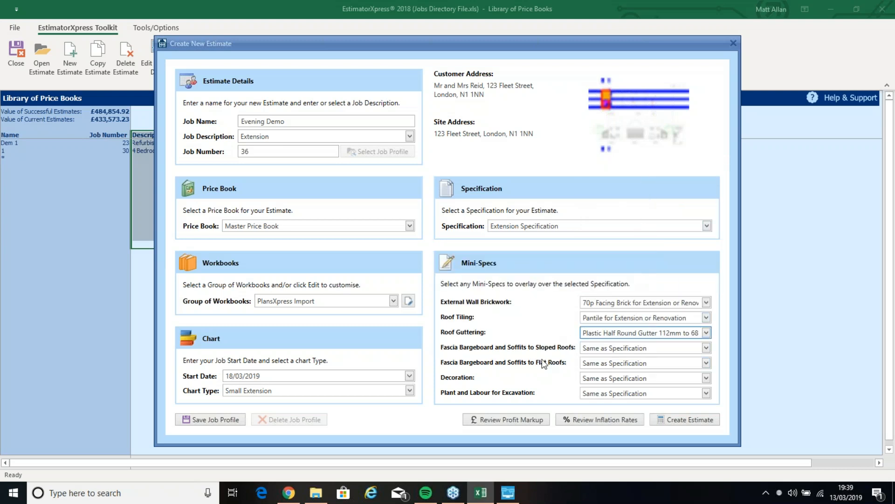
# - Set the sloped-roof fascia mini-spec to uPVC Fascia Bargeboard and Soffits, and the excavation mini-spec to Excavation using manual labour
pyautogui.click(613, 349)
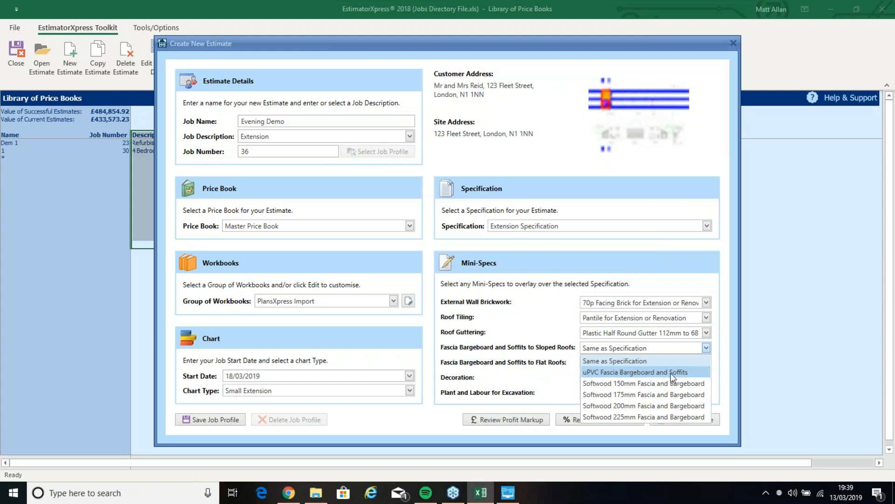
pyautogui.click(642, 374)
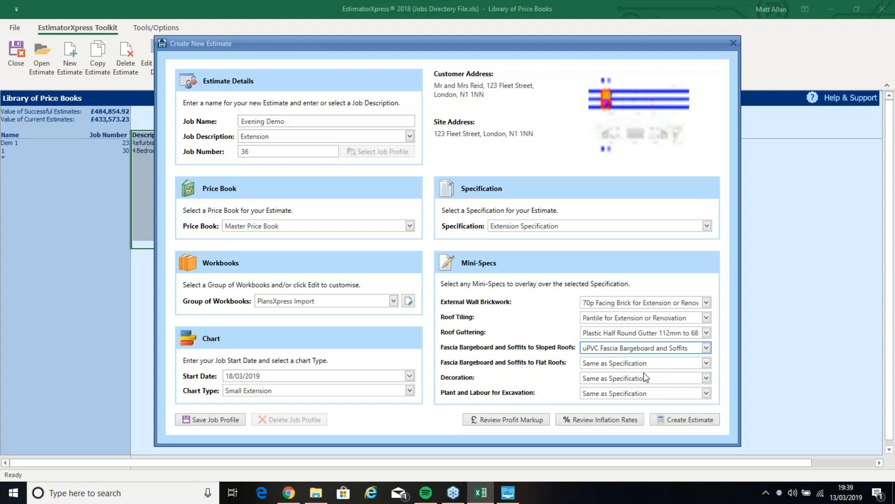
pyautogui.click(634, 378)
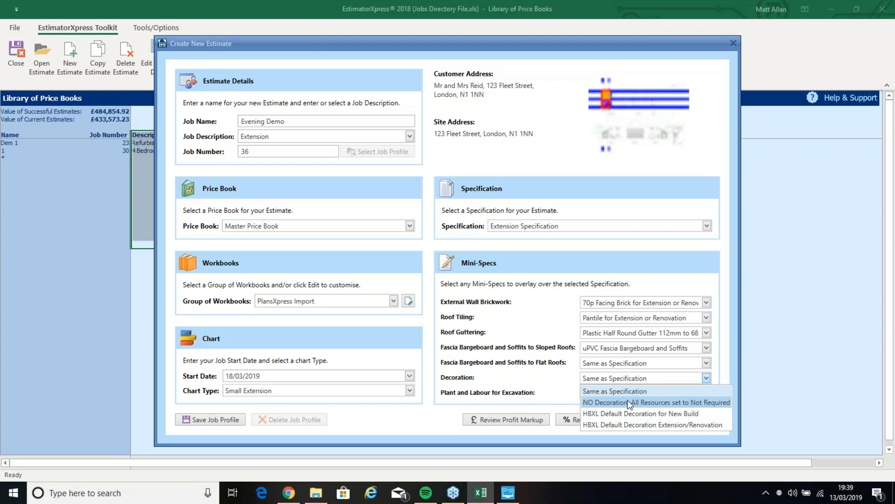
pyautogui.click(555, 386)
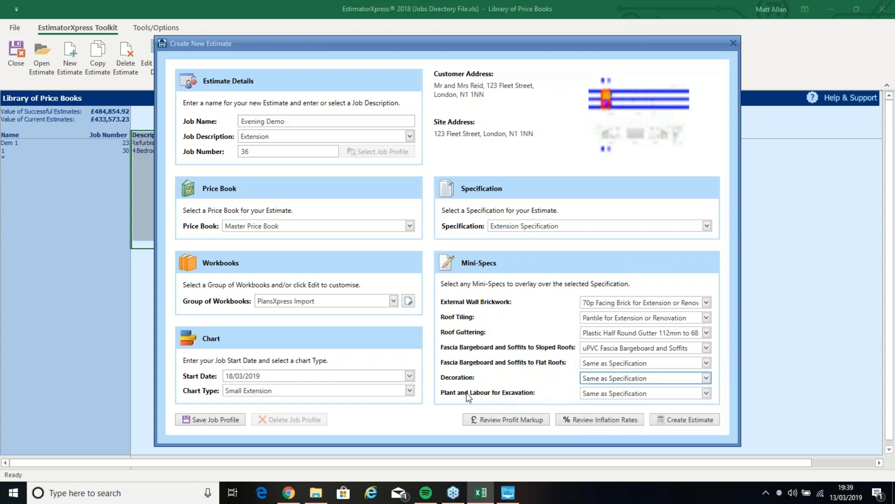
pyautogui.click(655, 394)
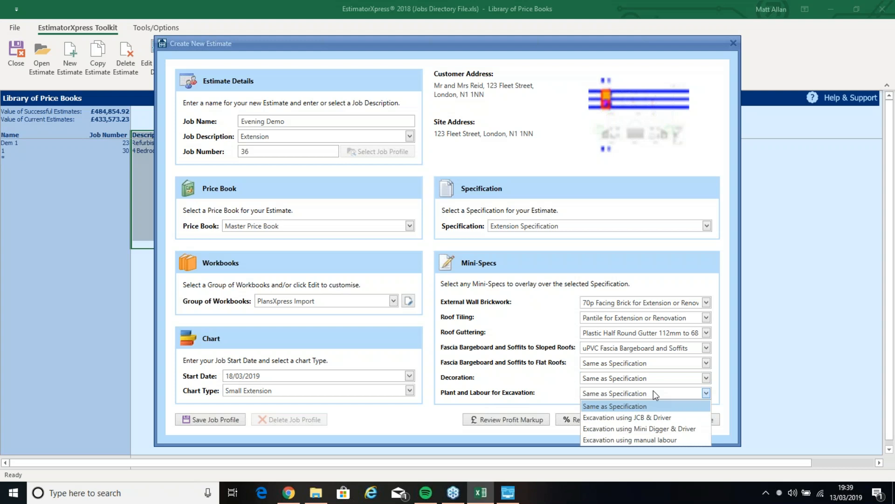
pyautogui.click(662, 440)
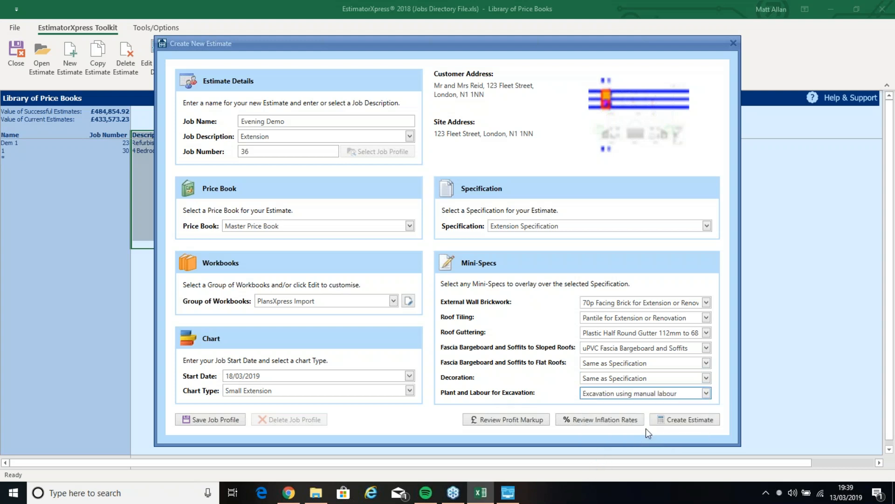
# - Create the estimate with the imported plan and set its automatic lintel selection to Cavity Wall - 90-105mm
pyautogui.click(693, 424)
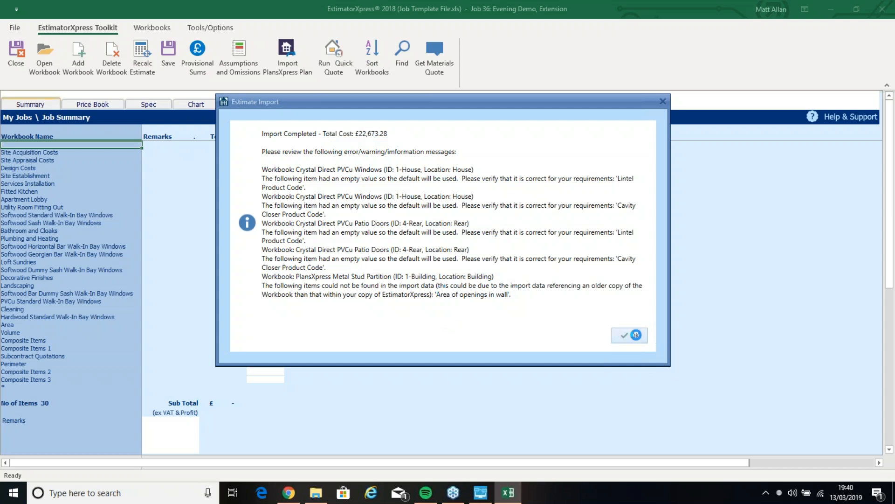
pyautogui.click(634, 335)
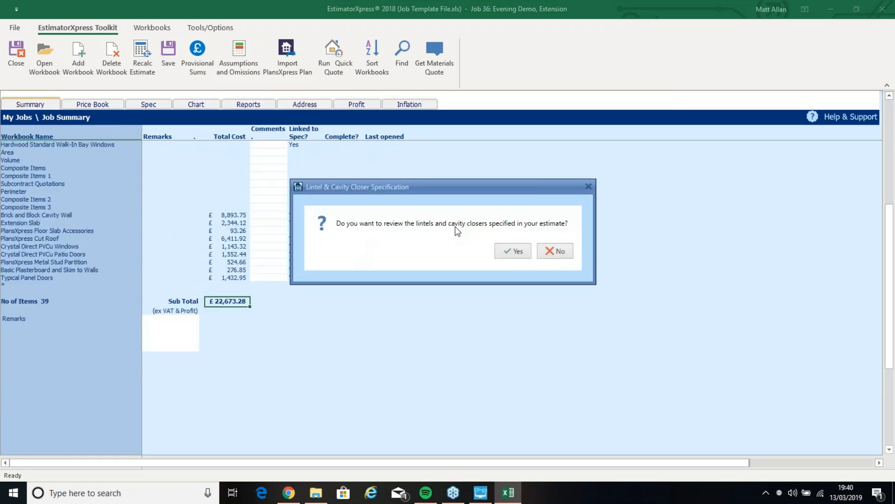
pyautogui.click(507, 248)
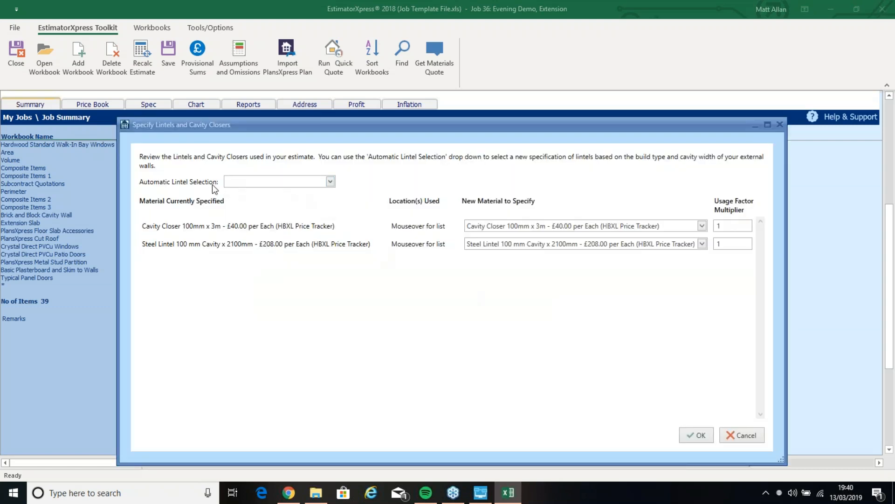
pyautogui.click(330, 182)
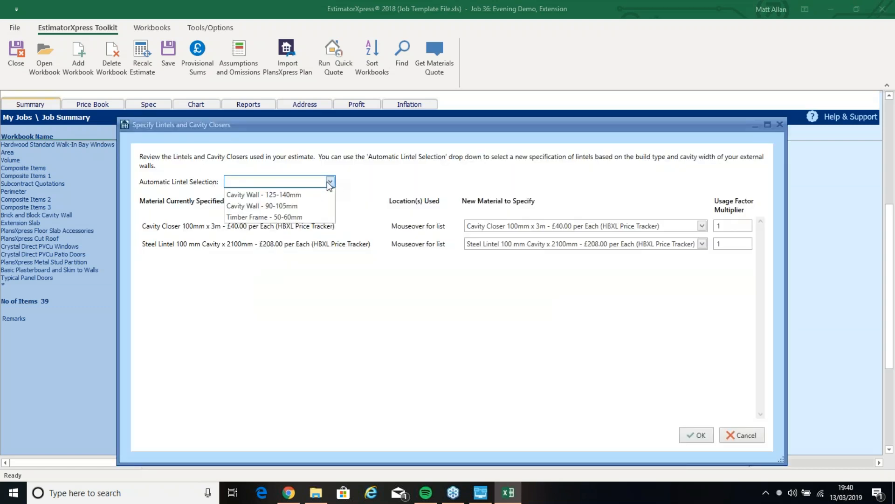
pyautogui.click(290, 205)
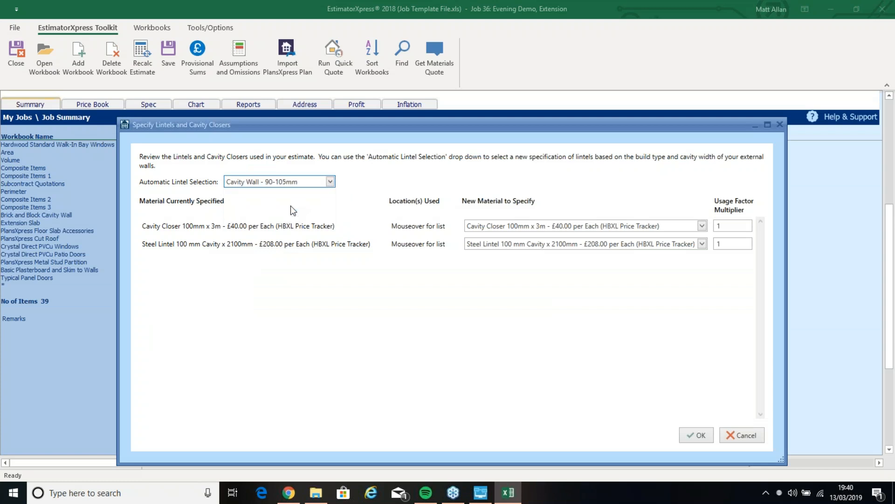
pyautogui.click(694, 436)
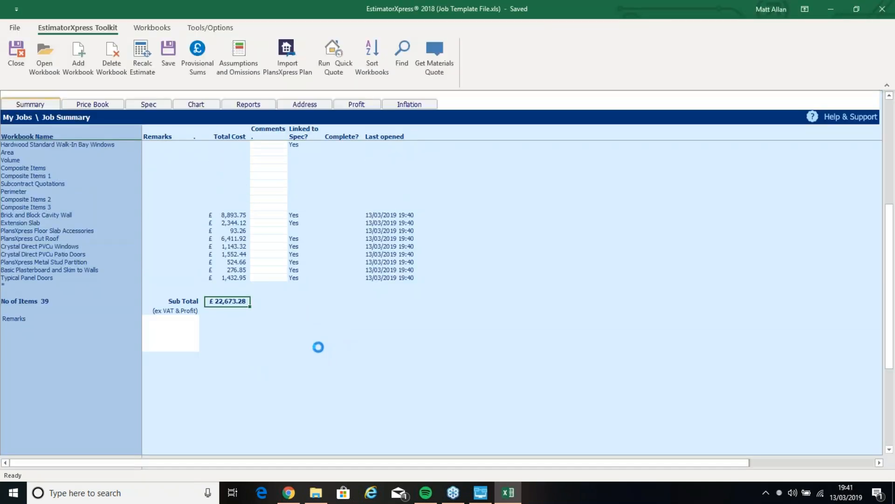
# - Review the imported workbooks from Brick and Block Cavity Wall to Typical Panel Doors in the job summary
pyautogui.moveTo(99, 216); pyautogui.dragTo(94, 281)
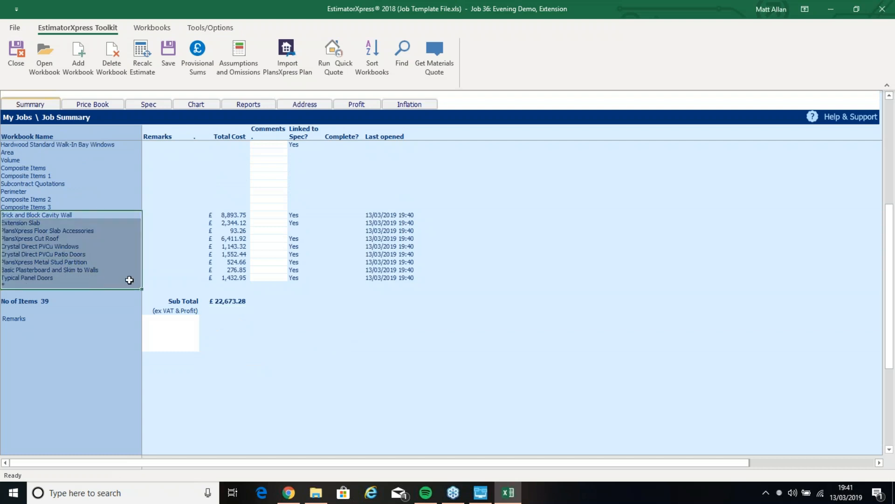
pyautogui.click(343, 310)
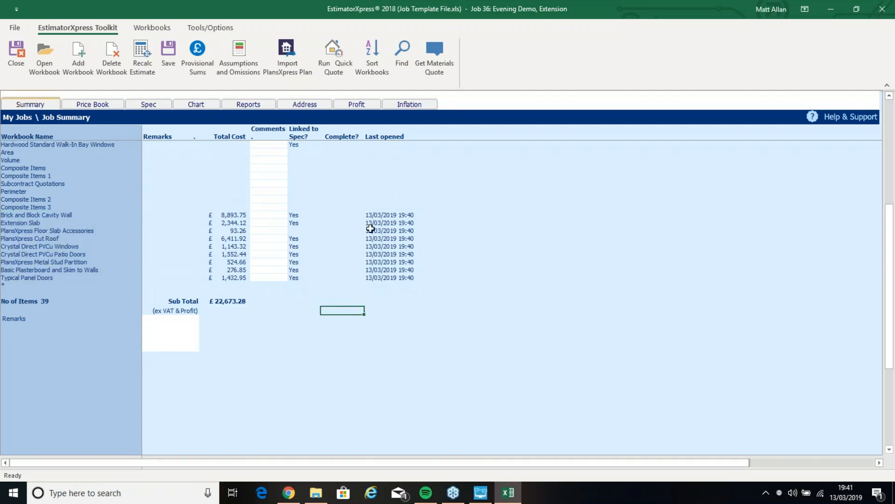
# - Examine the Provisional Sums entry form with its build phases and the Assumptions and Omissions form, leaving both without saving entries
pyautogui.click(194, 61)
pyautogui.click(246, 88)
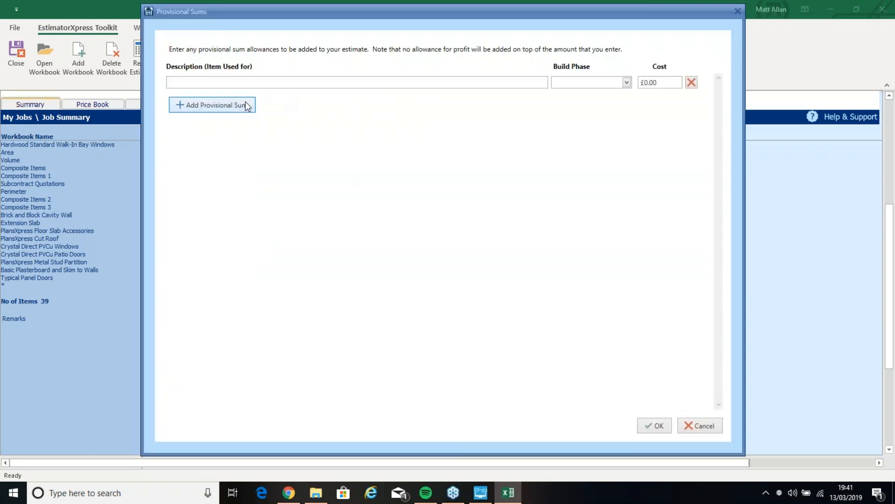
pyautogui.click(615, 85)
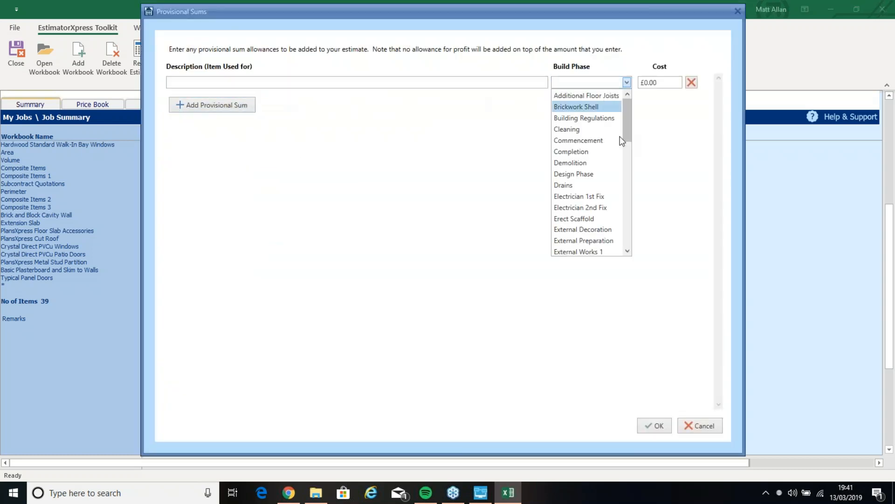
pyautogui.click(668, 140)
pyautogui.click(703, 426)
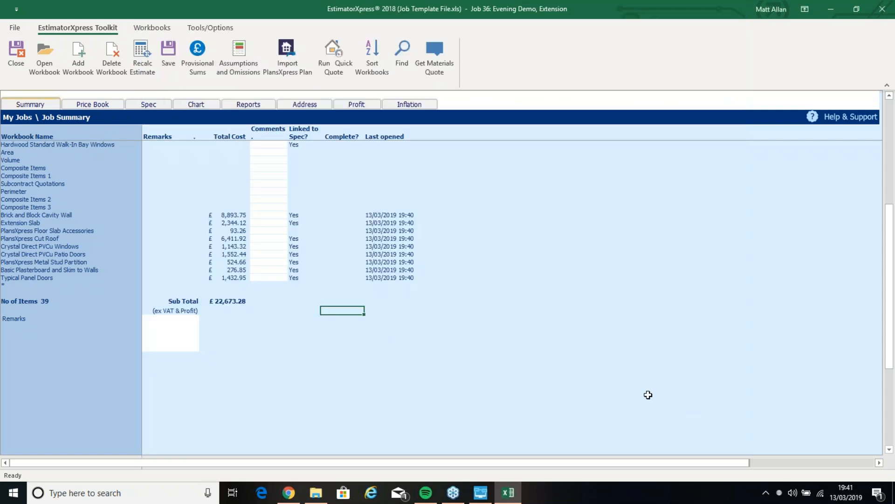
pyautogui.click(238, 58)
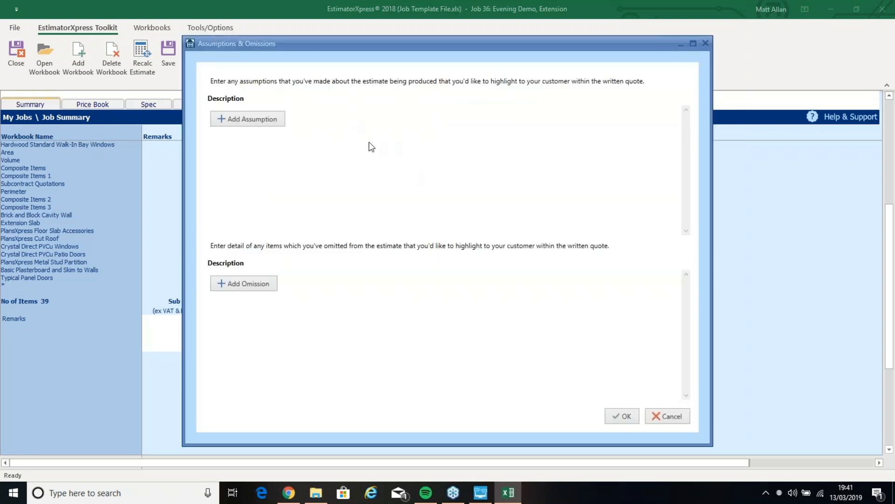
pyautogui.click(672, 416)
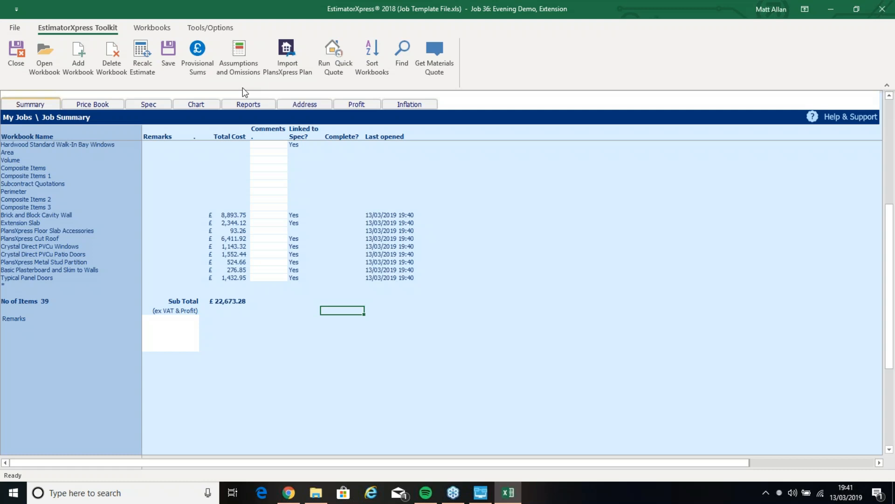
# - Run a Quick Quote on the estimate and choose the Customised Build template
pyautogui.click(342, 74)
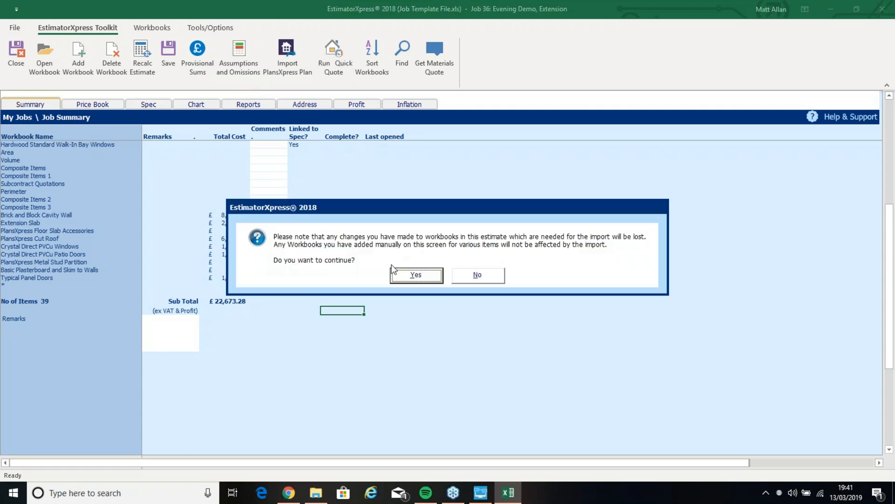
pyautogui.click(419, 275)
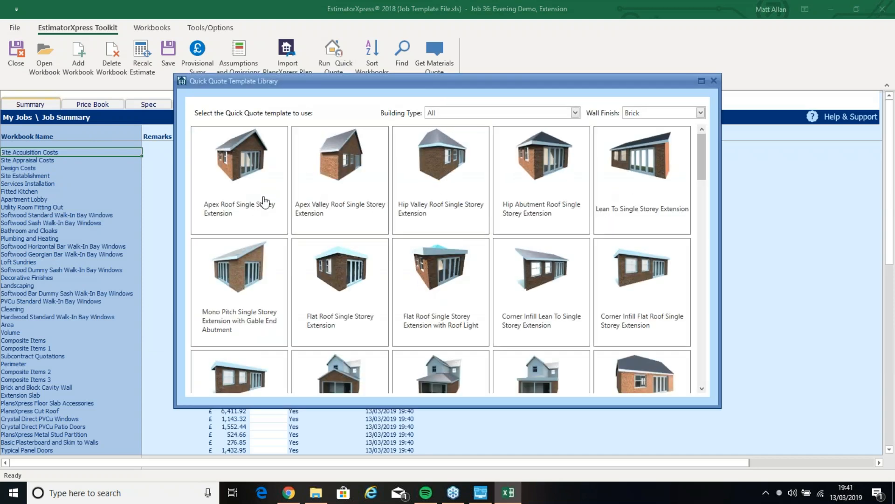
pyautogui.moveTo(699, 166); pyautogui.dragTo(712, 293)
pyautogui.moveTo(713, 310); pyautogui.dragTo(715, 368)
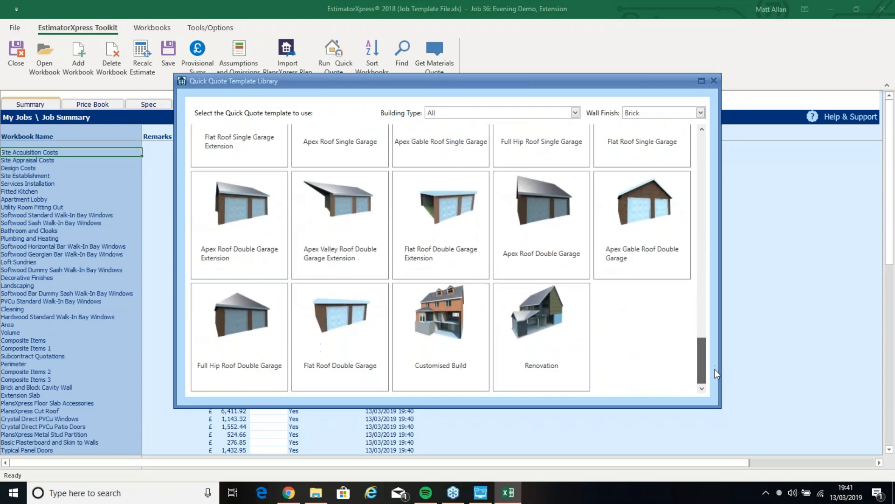
pyautogui.click(464, 344)
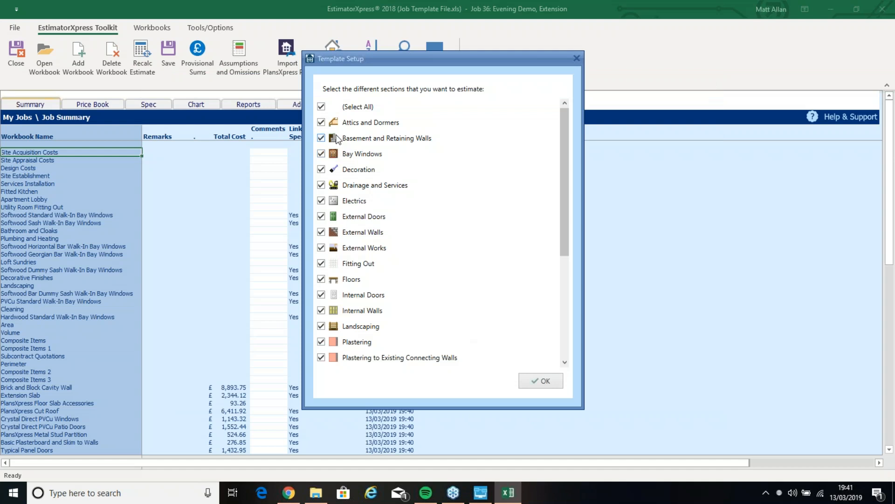
# - Limit the template's estimating sections to Preliminaries and Sundries and Subcontract Quotations
pyautogui.click(321, 106)
pyautogui.moveTo(562, 151); pyautogui.dragTo(562, 246)
pyautogui.click(342, 217)
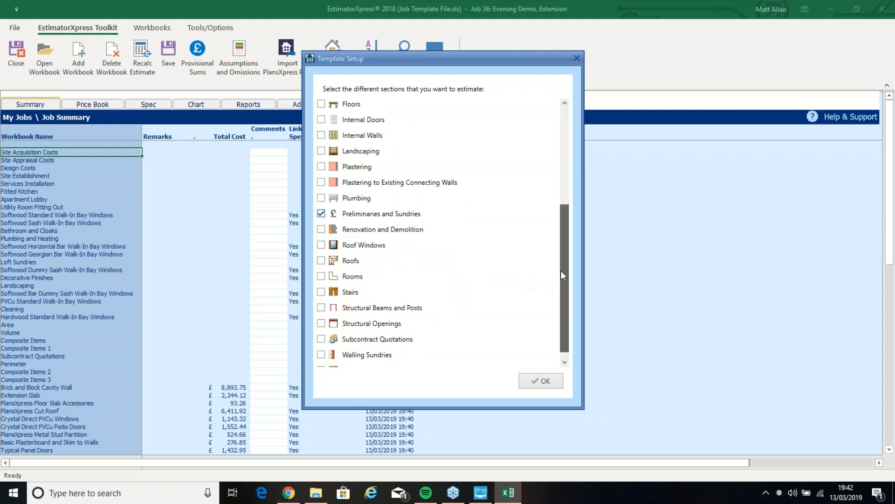
pyautogui.scroll(-1, 561, 271)
pyautogui.click(371, 331)
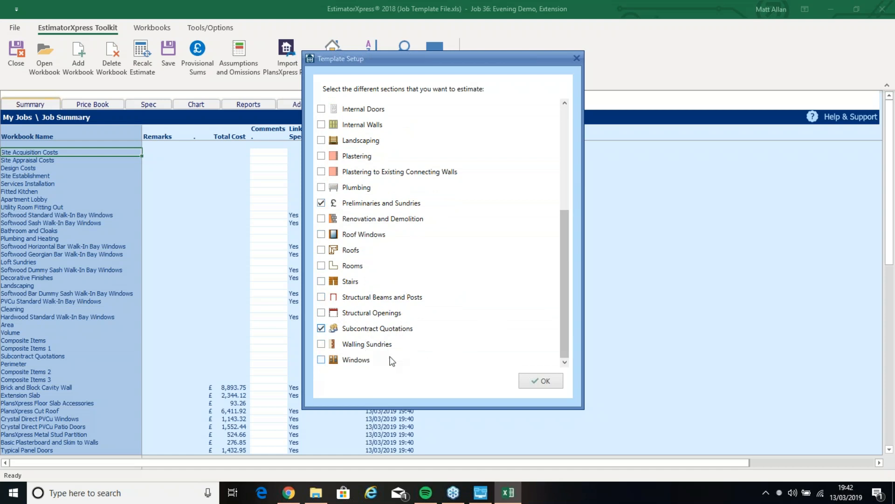
pyautogui.click(549, 382)
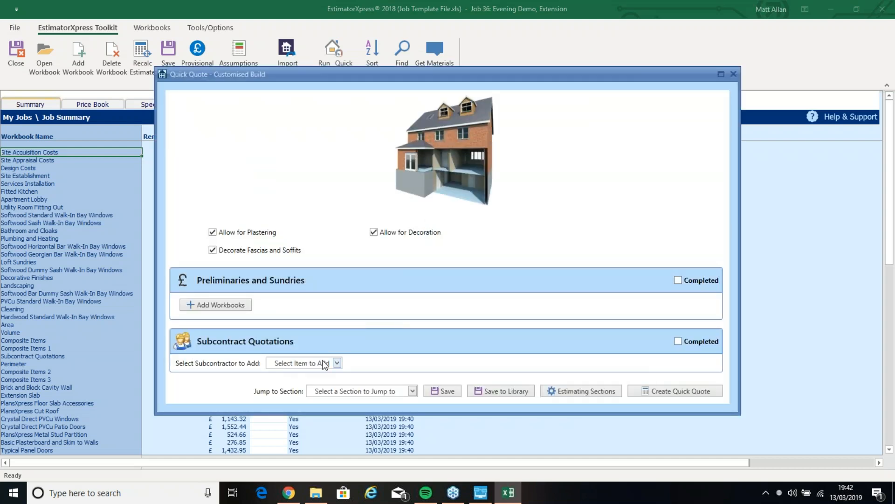
# - Add one scaffolding contractor and two electrical contractors to the subcontract quotations
pyautogui.click(336, 363)
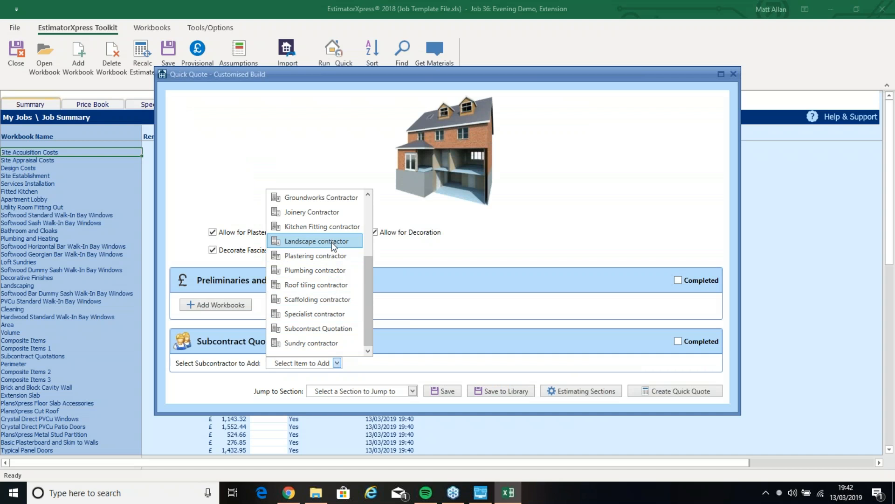
pyautogui.click(327, 298)
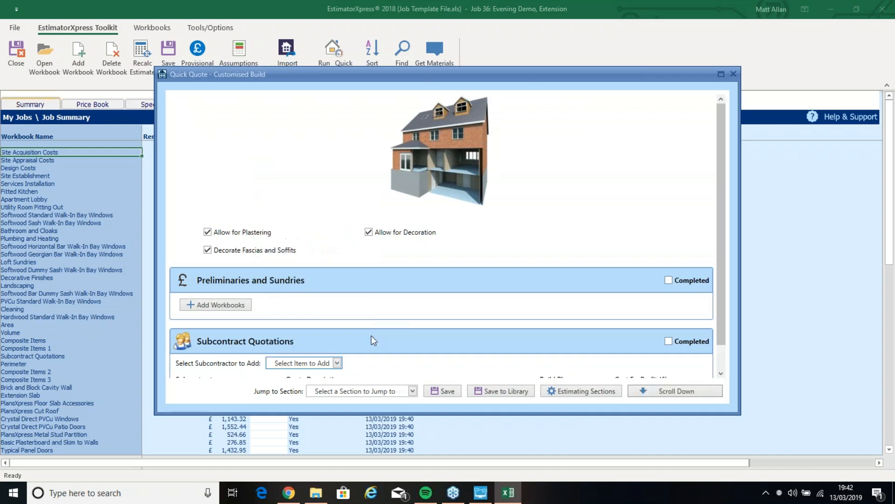
pyautogui.click(337, 363)
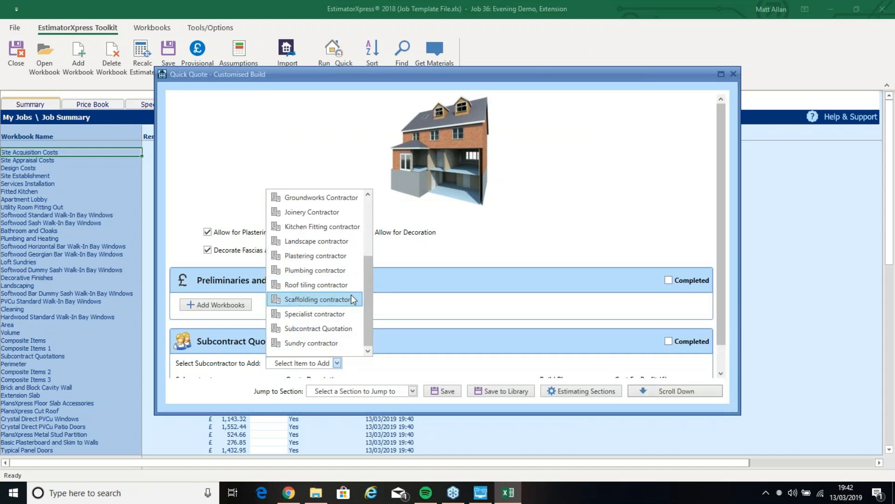
pyautogui.scroll(1, 367, 280)
pyautogui.moveTo(366, 262); pyautogui.dragTo(366, 231)
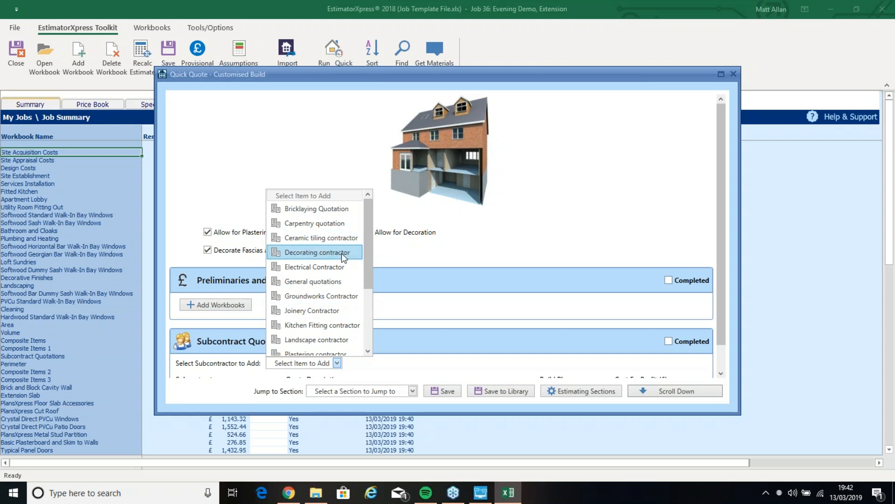
pyautogui.click(337, 269)
pyautogui.scroll(-1, 368, 318)
pyautogui.click(337, 315)
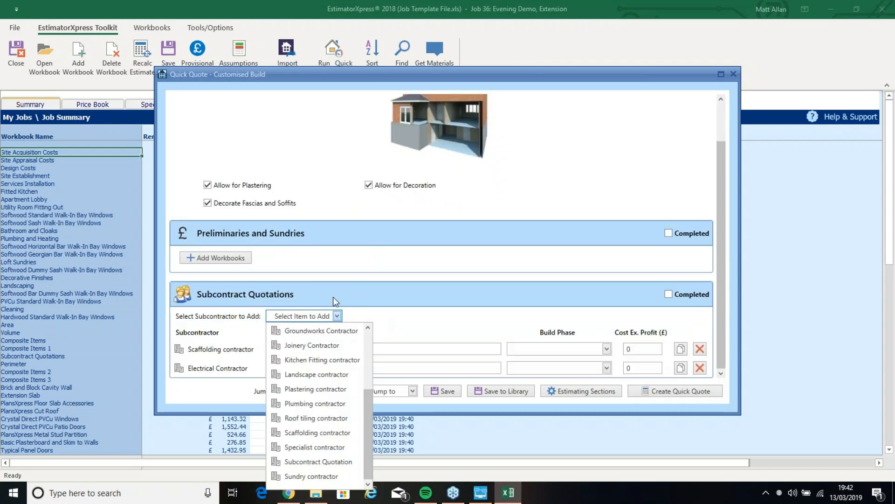
pyautogui.scroll(3, 335, 378)
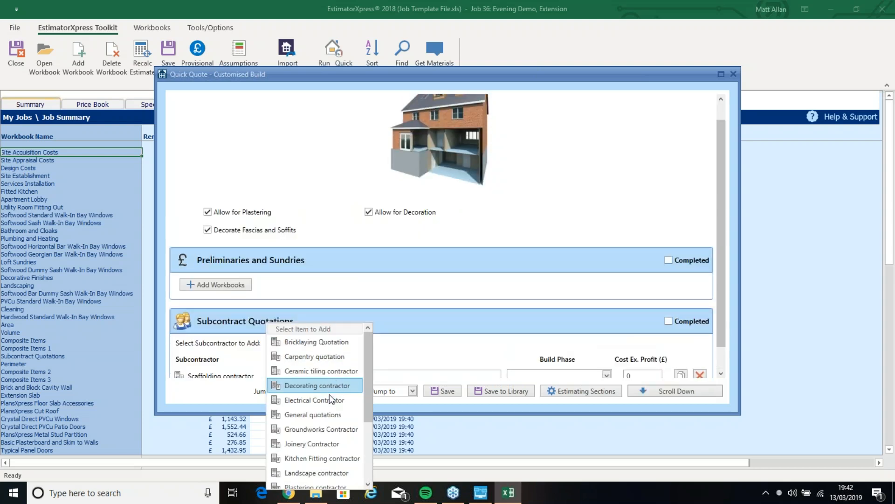
pyautogui.click(329, 399)
# - Add two plumbing contractors and one kitchen fitting contractor to the subcontract quotations
pyautogui.click(337, 297)
pyautogui.scroll(-1, 341, 375)
pyautogui.click(332, 380)
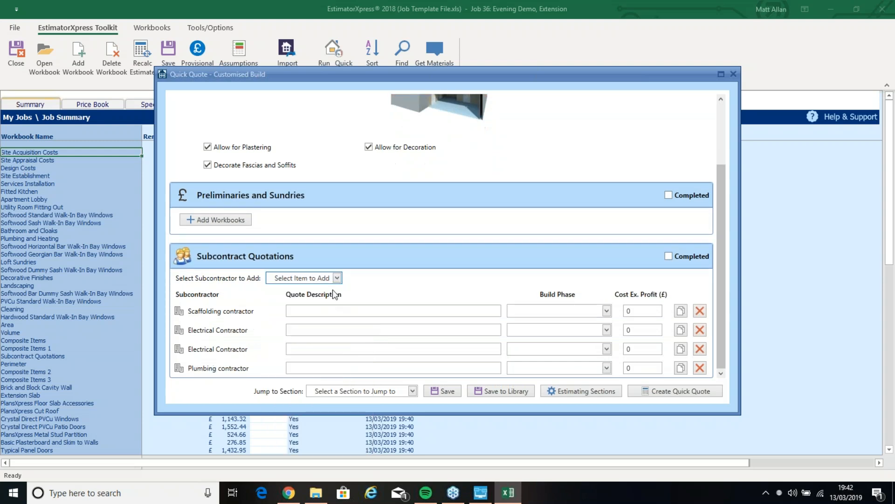
pyautogui.click(336, 277)
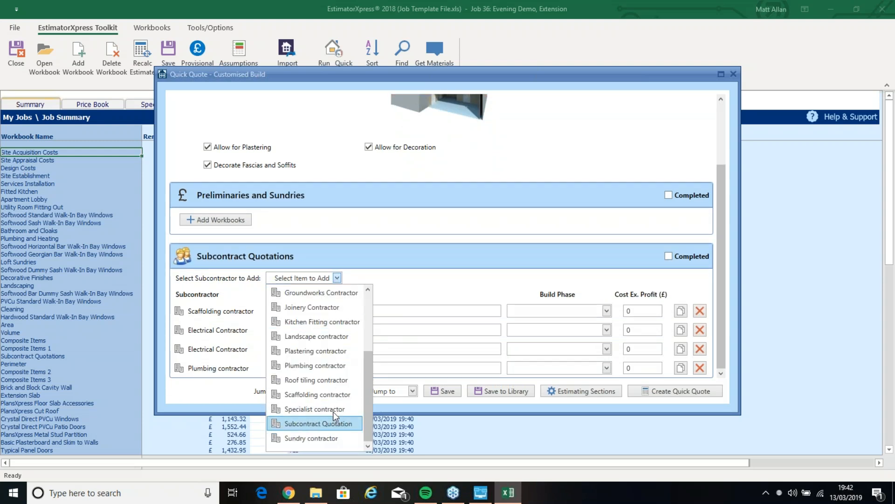
pyautogui.click(329, 366)
pyautogui.click(336, 279)
pyautogui.scroll(1, 338, 288)
pyautogui.click(337, 332)
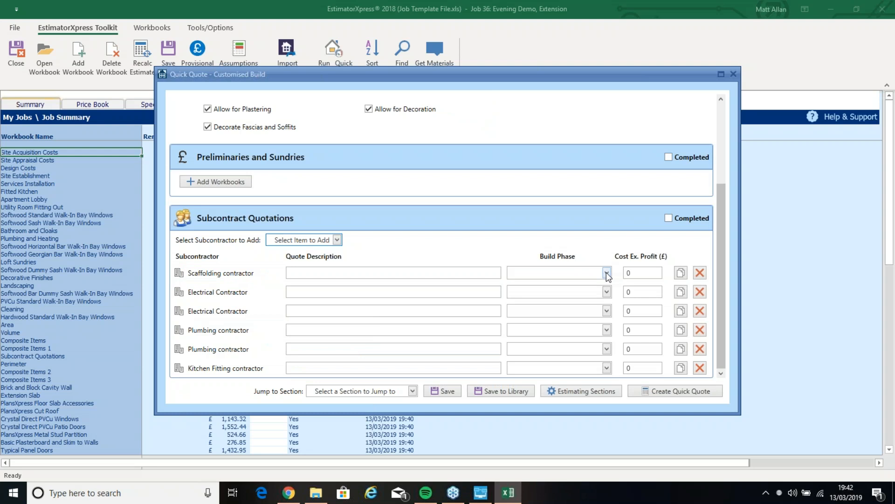
# - Set the scaffolding build phase to Erect Scaffold and the two electrical rows to Electrician 1st Fix and Electrician 2nd Fix
pyautogui.click(606, 272)
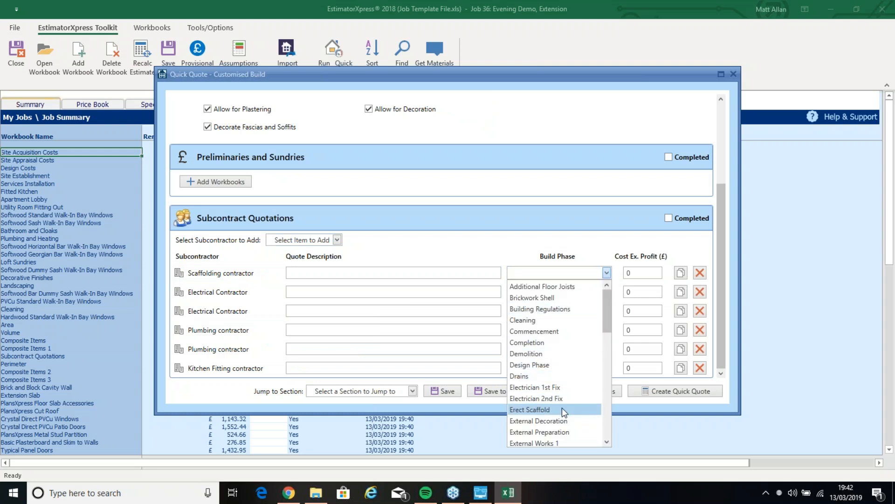
pyautogui.click(562, 409)
pyautogui.click(600, 294)
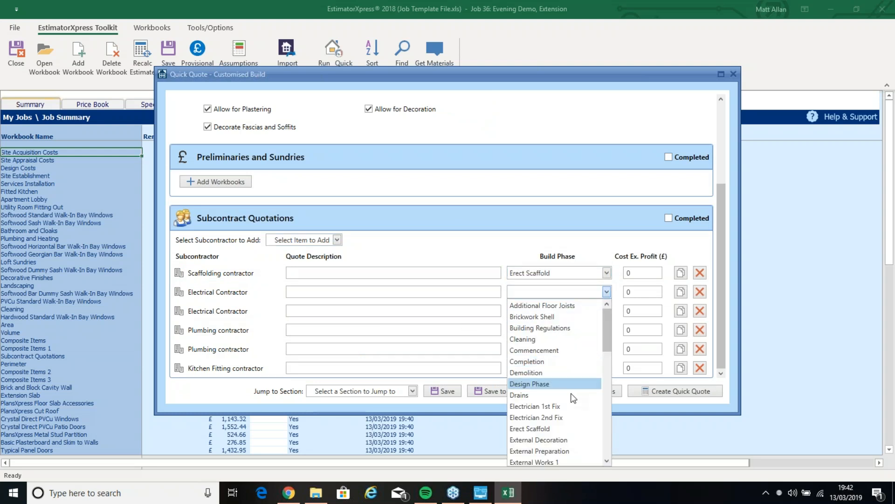
pyautogui.click(560, 407)
pyautogui.click(598, 311)
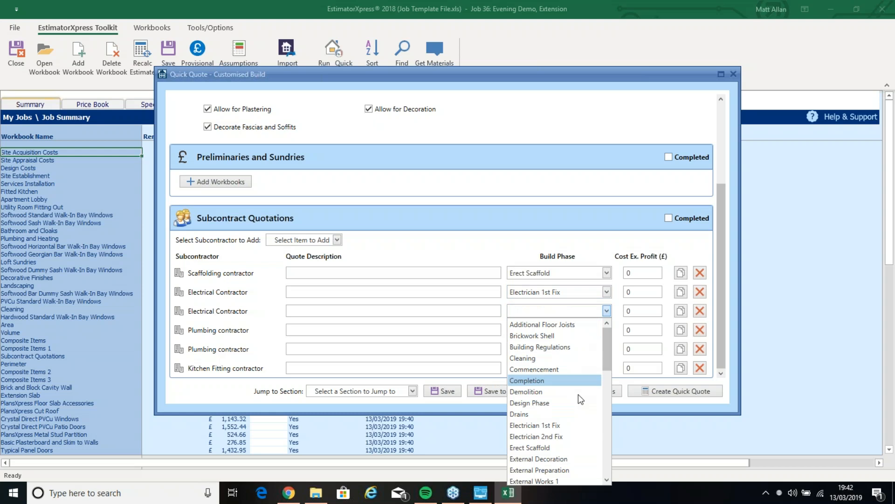
pyautogui.click(575, 435)
# - Set the two plumbing rows' build phases to Plumb 1st Fix and Plumb 2nd Fix, and the kitchen fitting row's to Internal Fitting Out
pyautogui.click(575, 332)
pyautogui.scroll(-8, 546, 292)
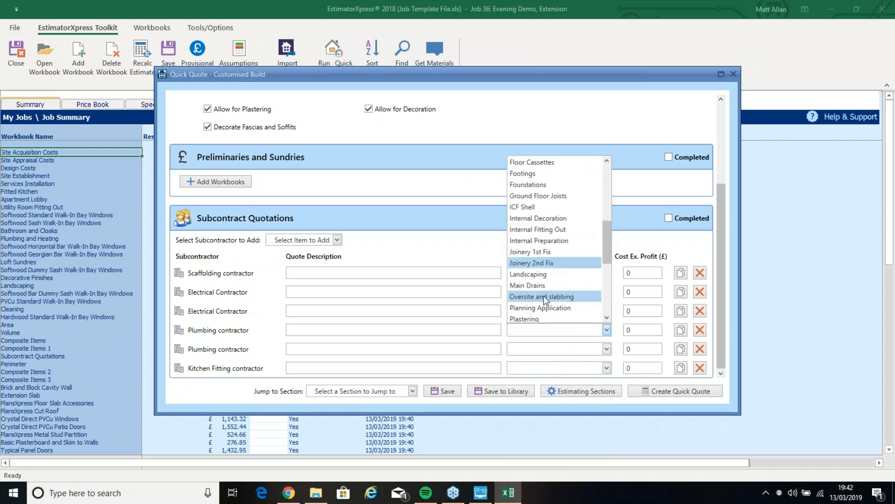
pyautogui.click(553, 196)
pyautogui.click(567, 349)
pyautogui.scroll(-1, 567, 266)
pyautogui.scroll(-5, 566, 289)
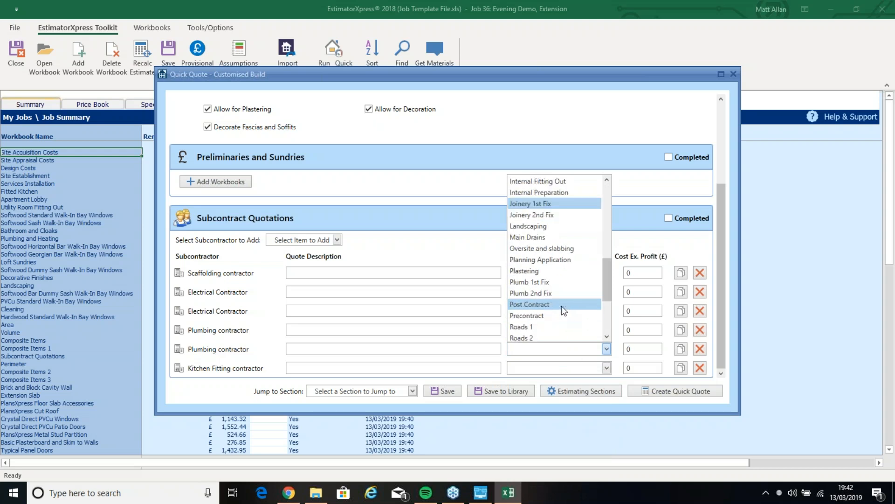
pyautogui.click(555, 294)
pyautogui.click(564, 366)
pyautogui.scroll(-4, 569, 332)
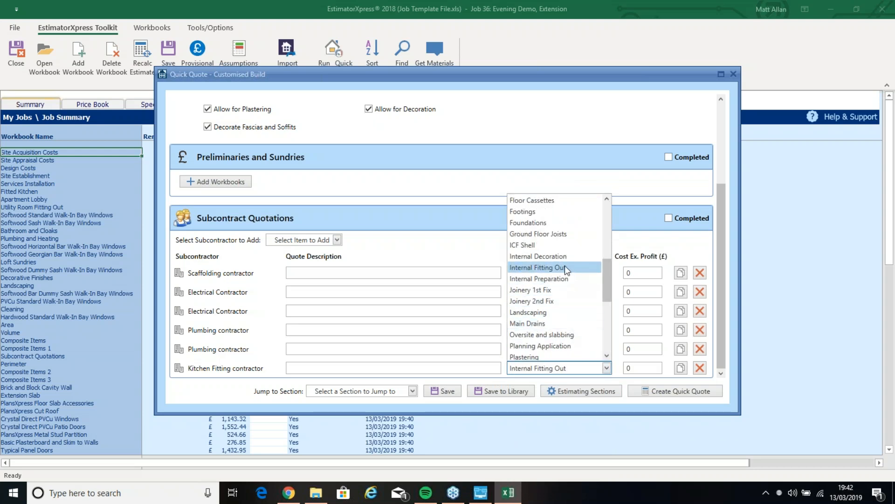
# - Keep Internal Fitting Out for kitchen fitting and enter costs of £550 for scaffolding, £700 for Electrician 1st Fix and £500 for Electrician 2nd Fix
pyautogui.click(564, 267)
pyautogui.click(637, 272)
pyautogui.write('550')
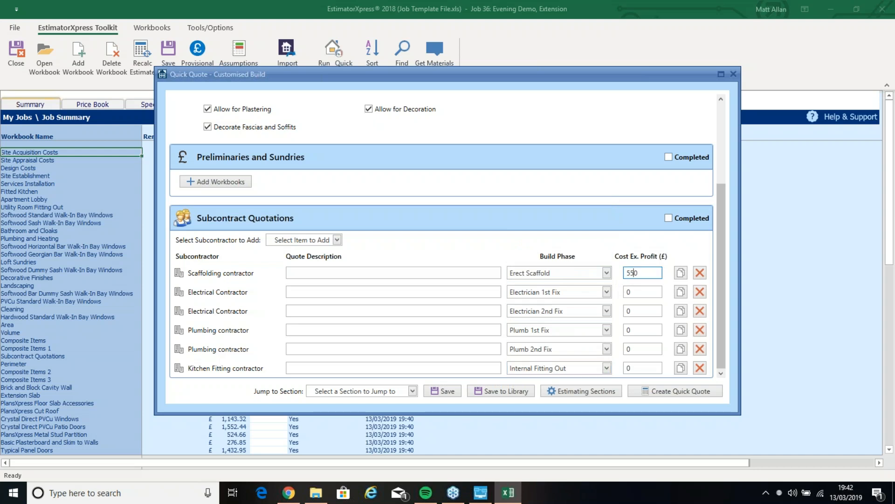
pyautogui.click(639, 293)
pyautogui.write('700')
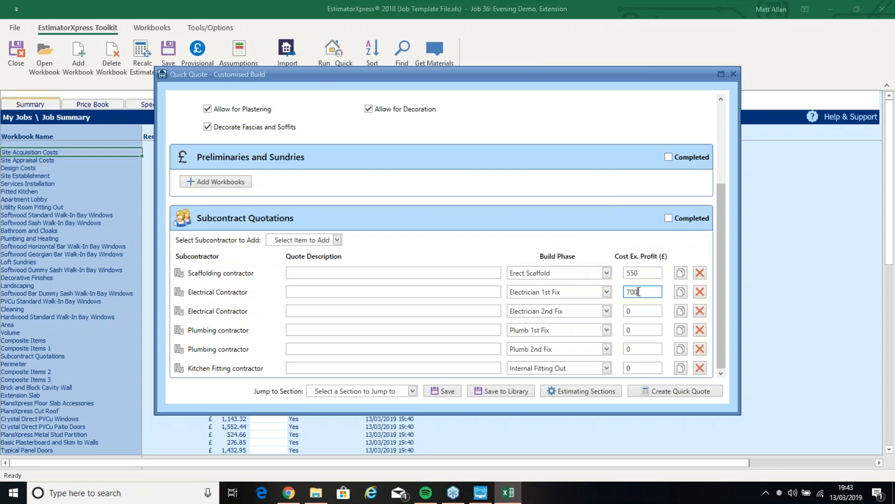
pyautogui.click(644, 308)
pyautogui.write('500')
# - Enter costs of £600 for Plumb 1st Fix, £700 for Plumb 2nd Fix and £1200 for kitchen fitting, and mark Subcontract Quotations as completed
pyautogui.click(643, 330)
pyautogui.write('600')
pyautogui.click(651, 347)
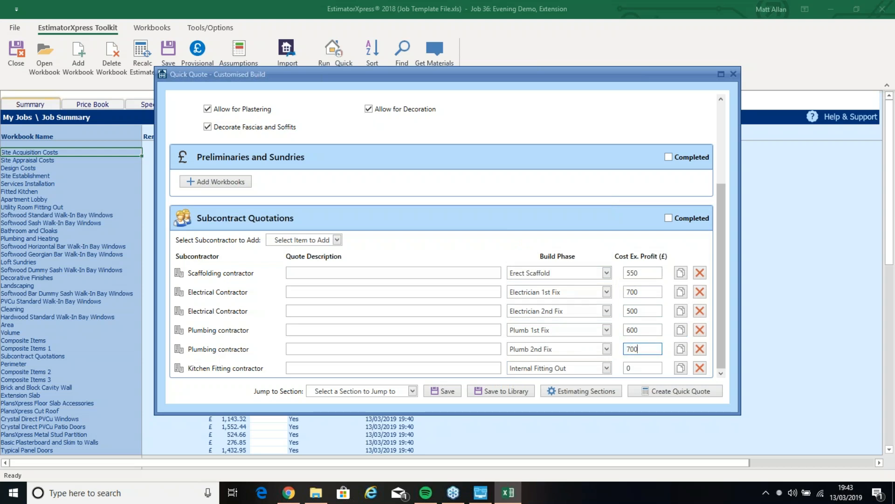
pyautogui.click(658, 369)
pyautogui.write('1200')
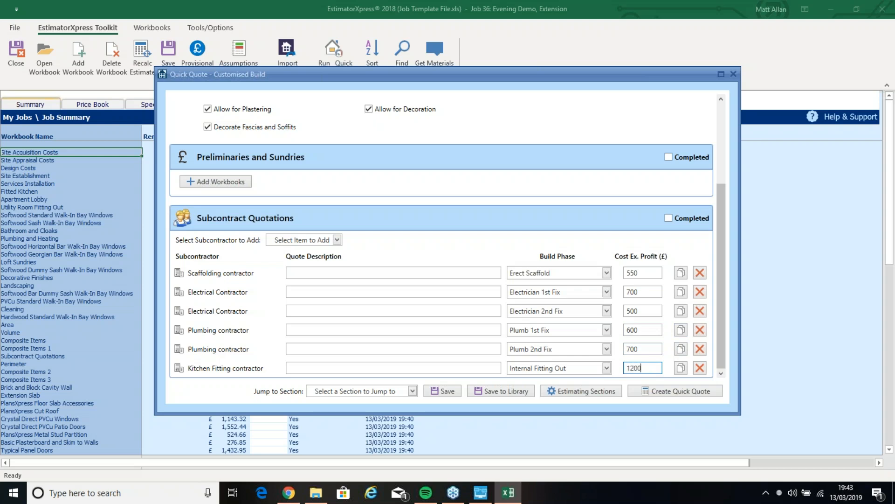
pyautogui.click(690, 219)
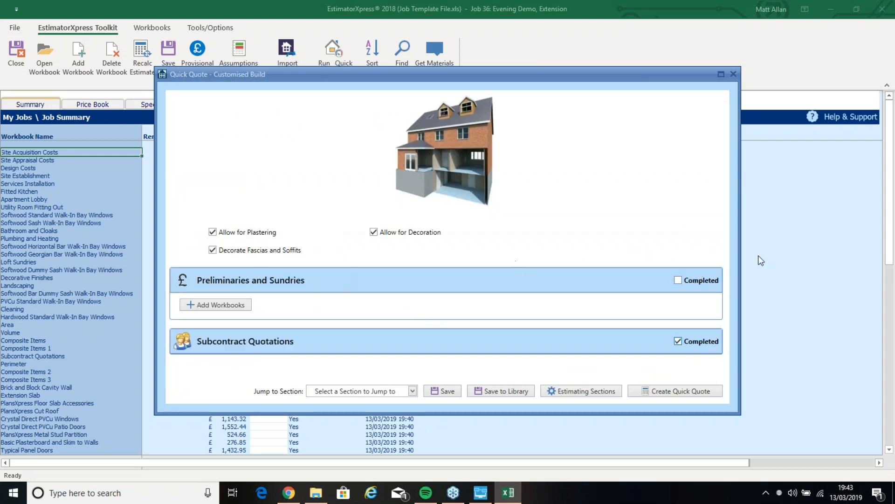
# - Add the Site Establishment workbook to Preliminaries and Sundries using the Site Establishment for small extension template
pyautogui.click(885, 273)
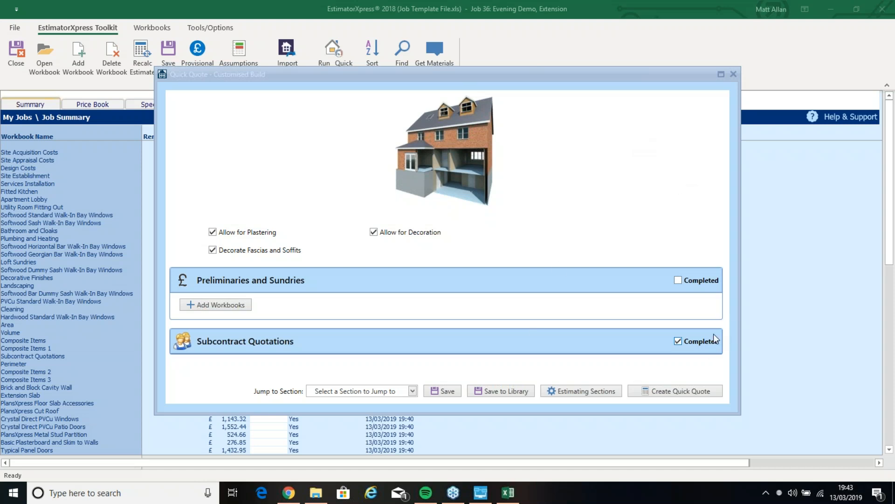
pyautogui.click(223, 307)
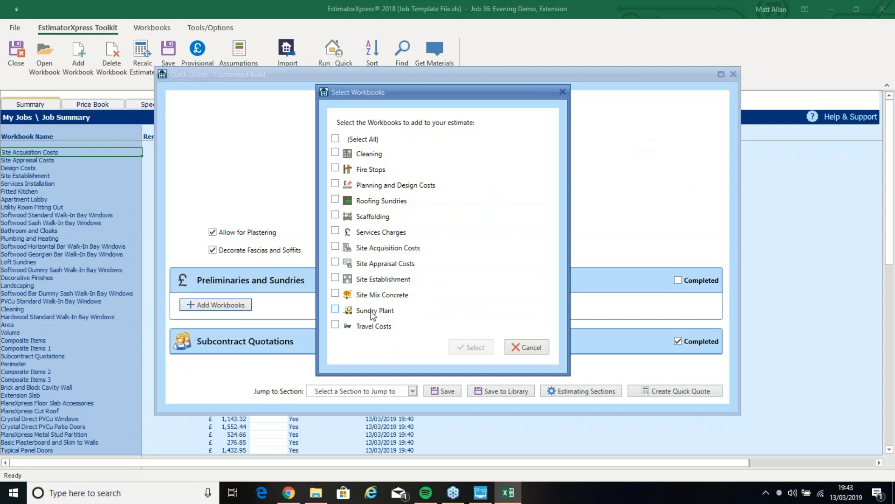
pyautogui.click(394, 281)
pyautogui.click(478, 346)
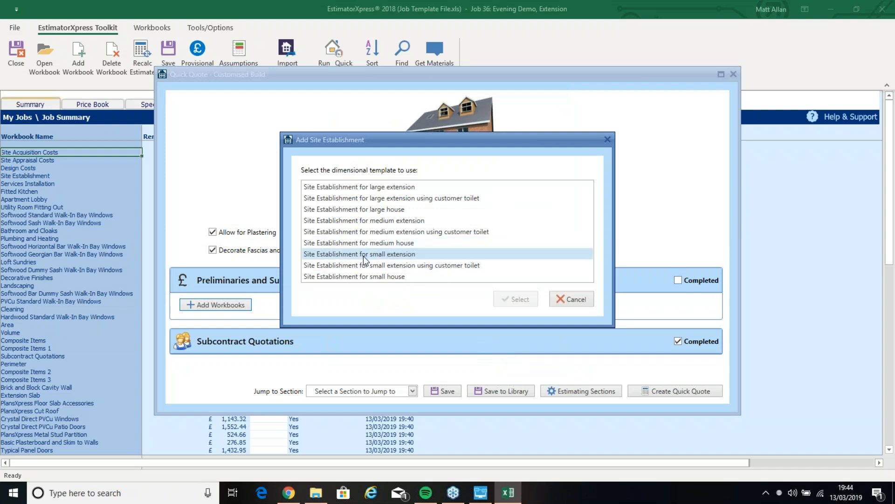
pyautogui.click(400, 257)
pyautogui.click(519, 299)
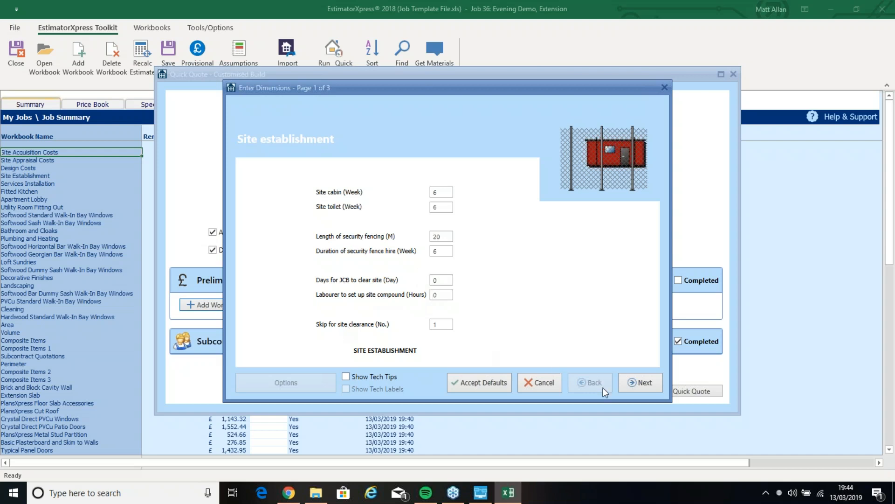
# - Accept the template dimensions for site establishment, compound base and sundry project costs, and mark Preliminaries and Sundries as completed
pyautogui.click(631, 381)
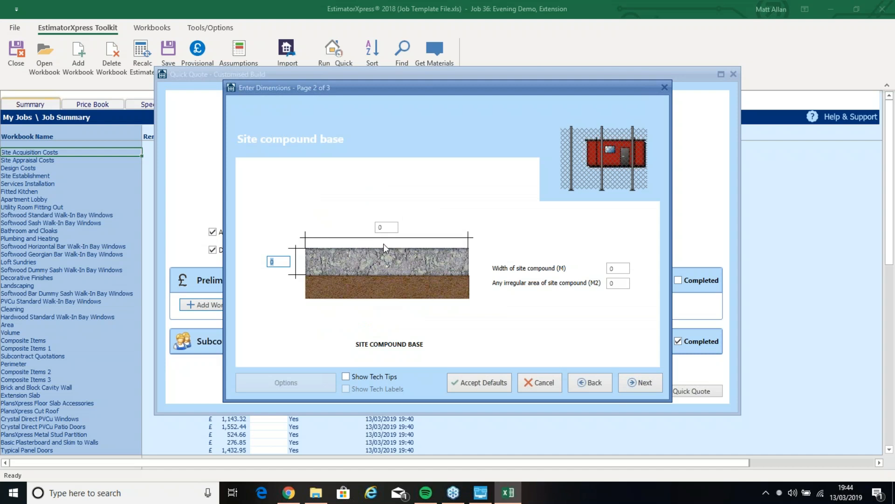
pyautogui.click(645, 382)
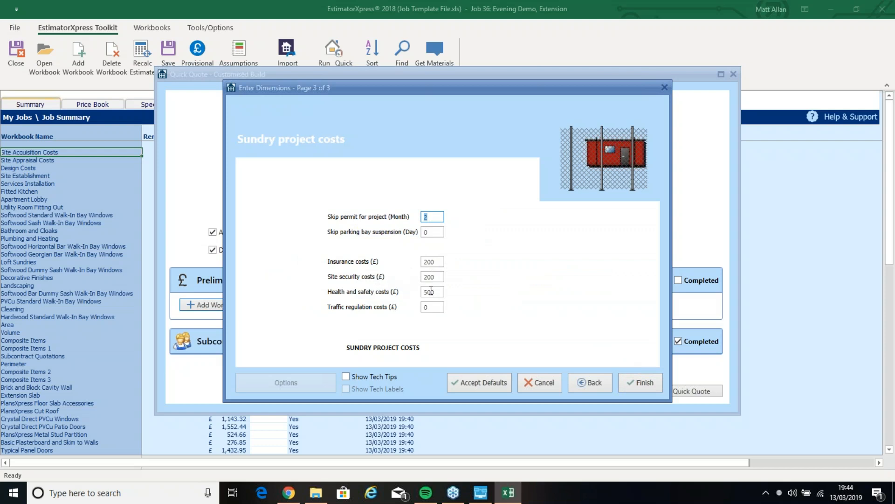
pyautogui.click(640, 385)
pyautogui.click(679, 279)
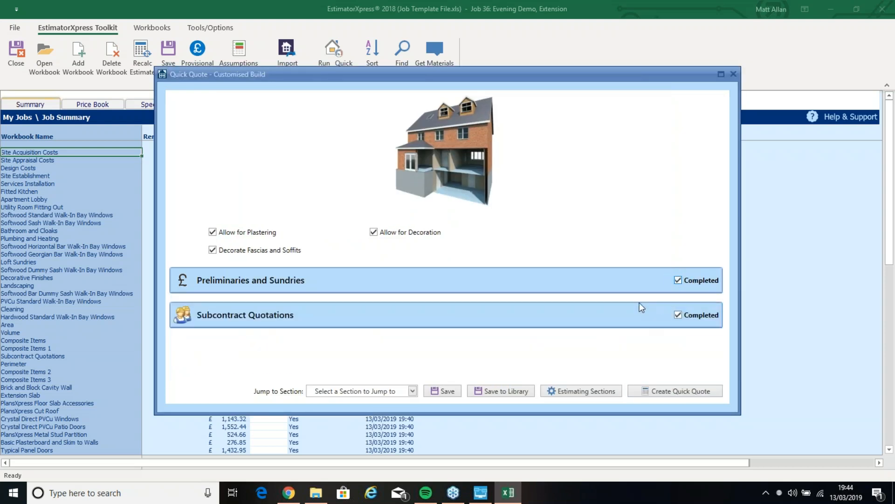
# - Create the Quick Quote in the estimate and decline the review of lintels and cavity closers
pyautogui.click(677, 390)
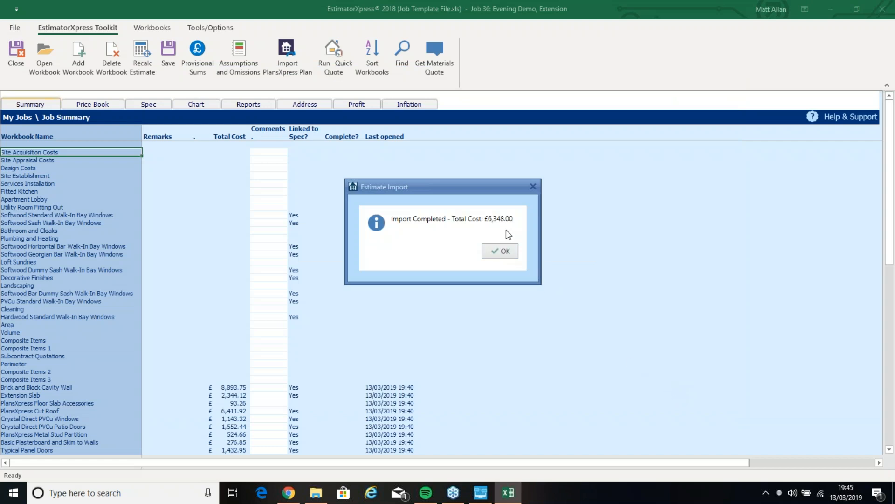
pyautogui.click(503, 253)
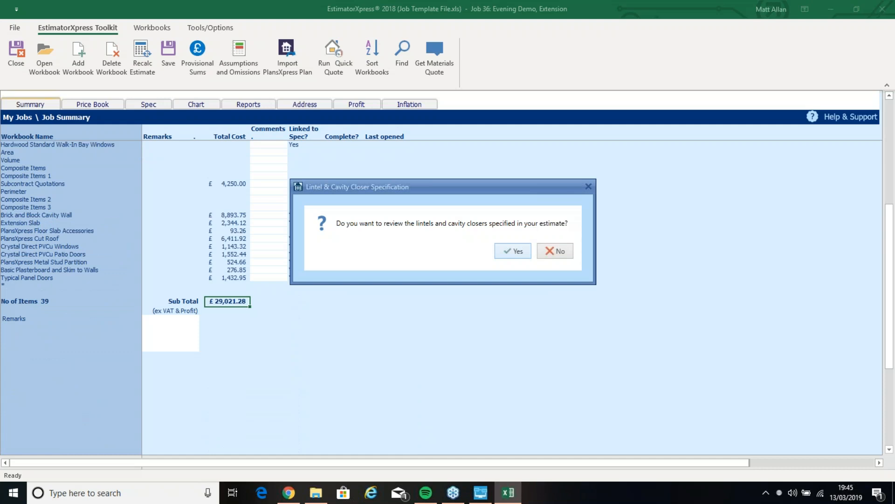
pyautogui.click(550, 250)
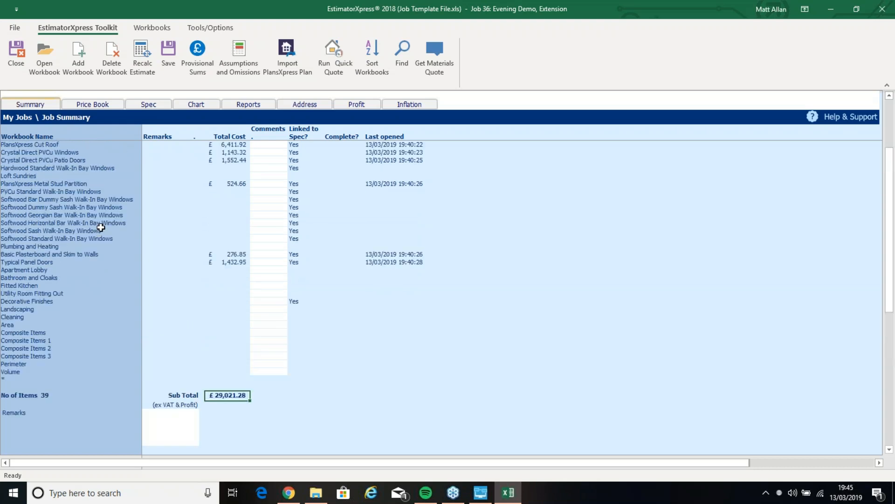
# - Open the Brick and Block Cavity Wall workbook and examine the calculated resources of its External Walls worksheet
pyautogui.click(49, 191)
pyautogui.doubleClick(81, 191)
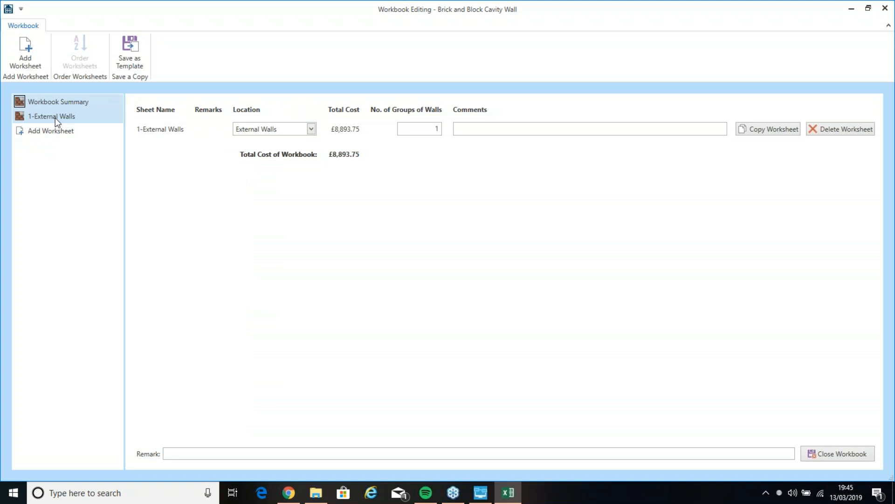
pyautogui.click(55, 117)
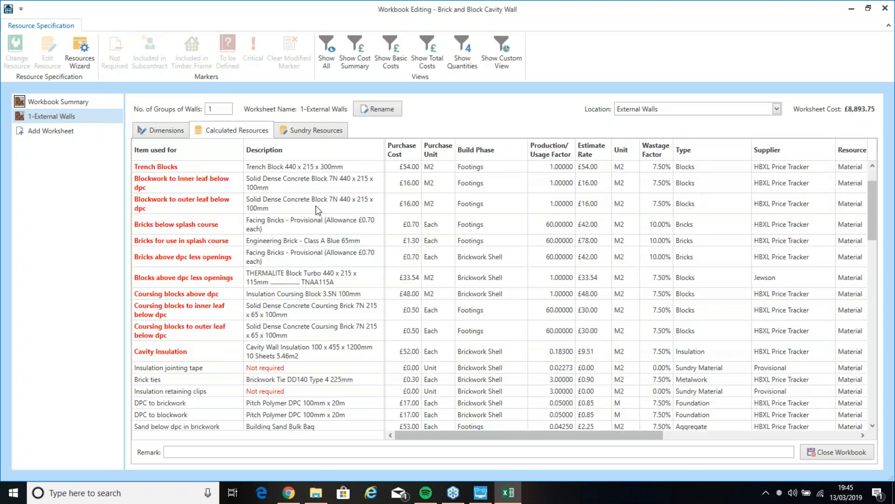
pyautogui.scroll(-2, 317, 208)
pyautogui.scroll(2, 279, 279)
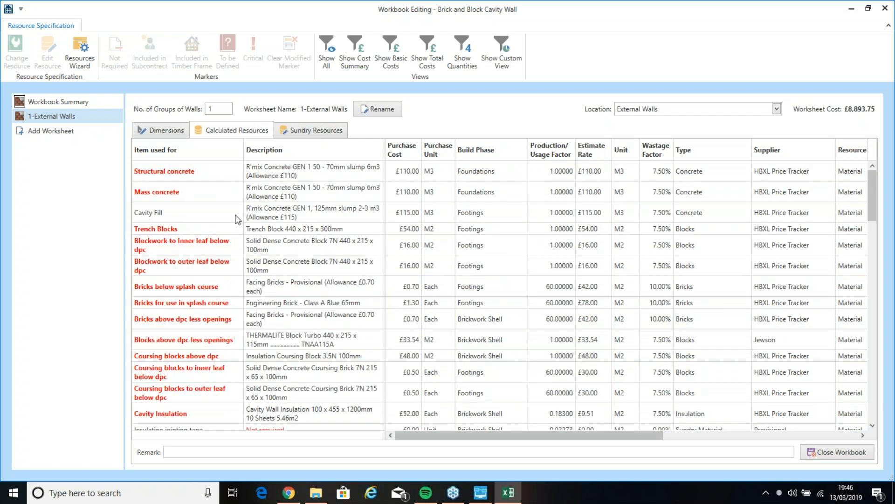
pyautogui.scroll(-2, 278, 308)
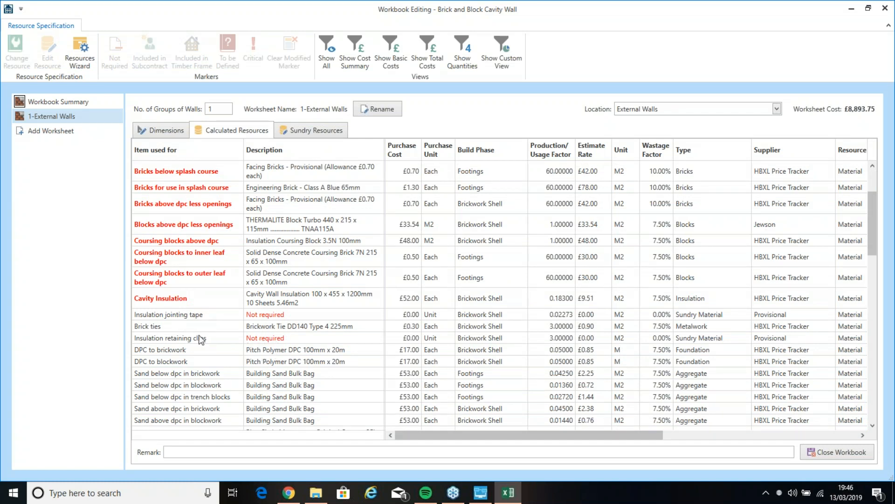
pyautogui.scroll(-3, 205, 344)
pyautogui.scroll(-1, 224, 373)
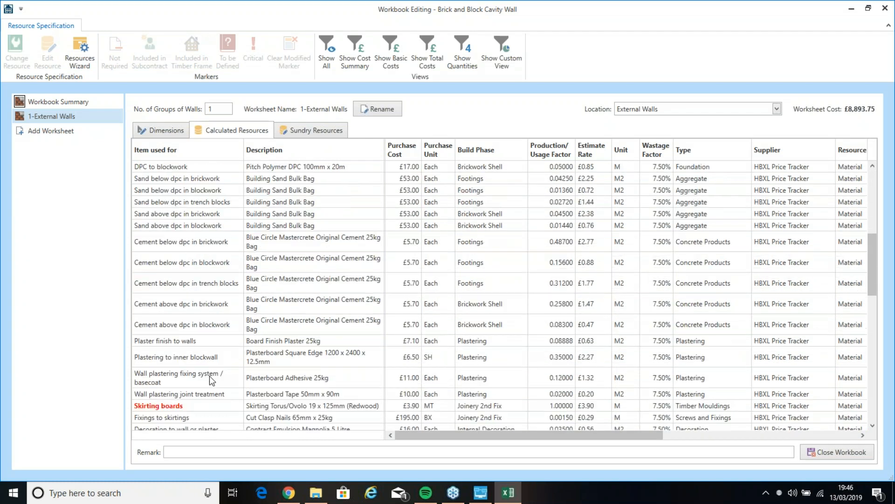
pyautogui.scroll(-1, 211, 404)
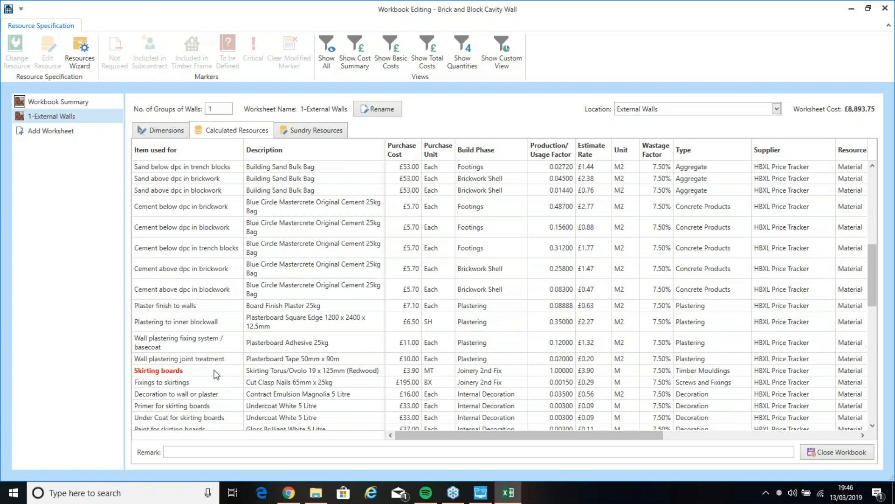
pyautogui.scroll(9, 220, 343)
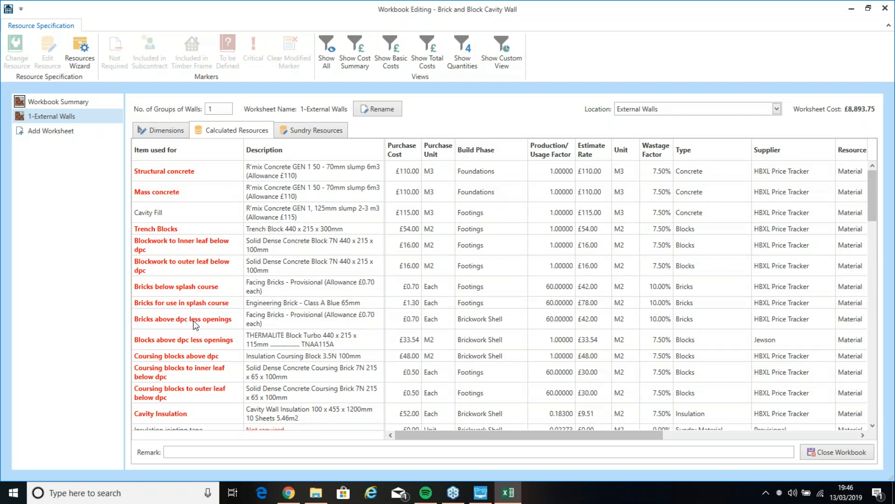
# - Change the resource for Bricks above dpc less openings to Facing Bricks - Provisional (Allowance £1.10 each)
pyautogui.click(242, 318)
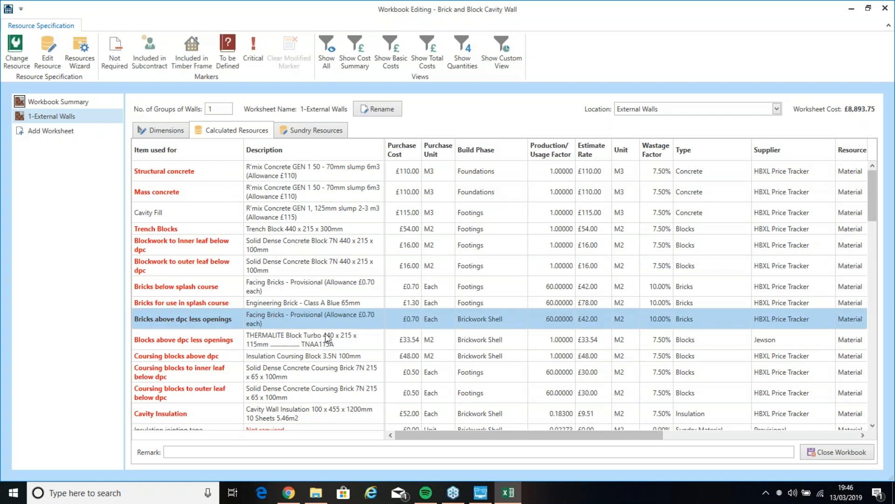
pyautogui.rightClick(343, 317)
pyautogui.click(391, 325)
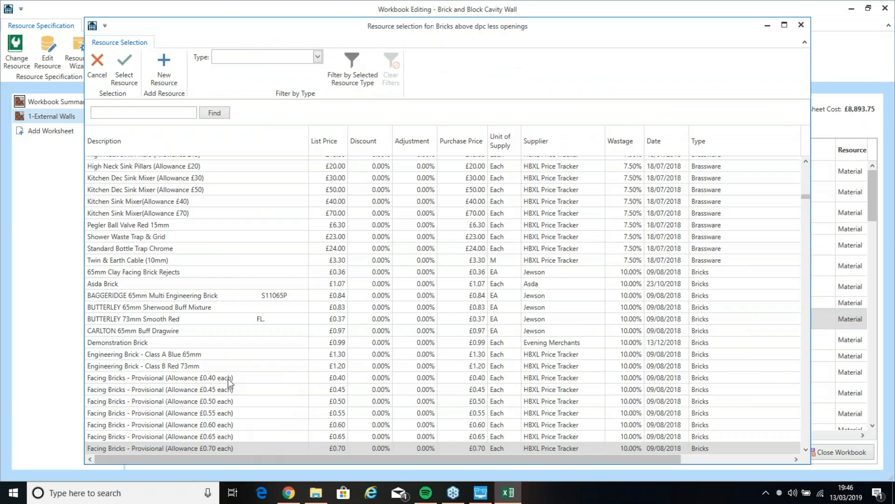
pyautogui.scroll(-5, 229, 383)
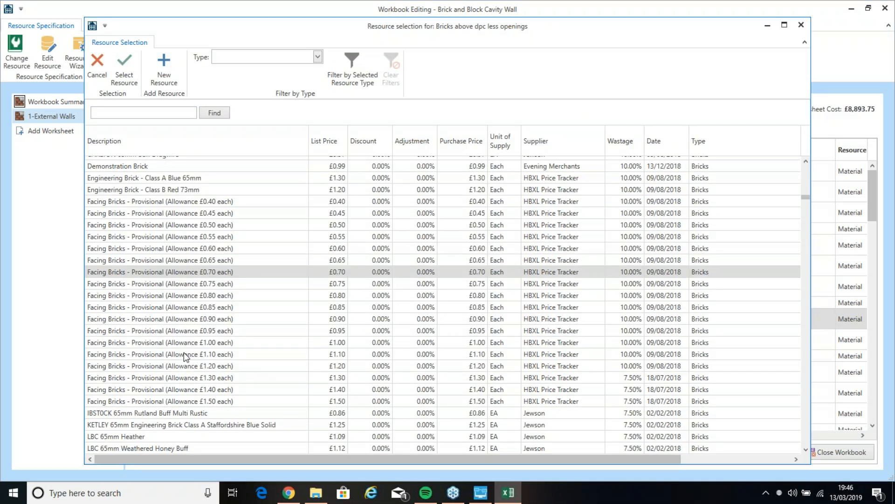
pyautogui.click(186, 355)
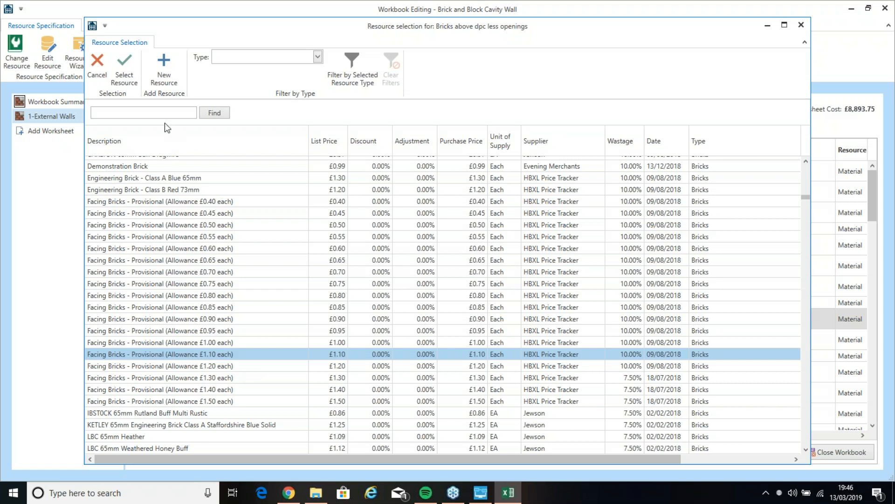
pyautogui.click(122, 80)
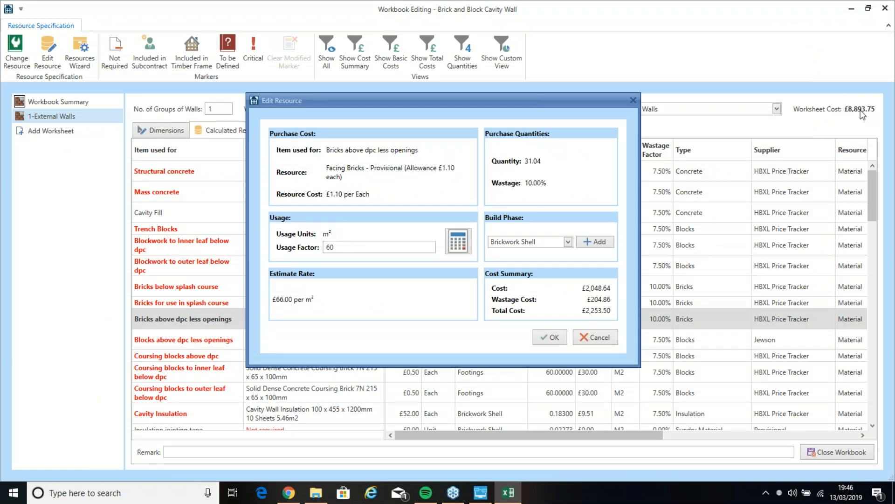
pyautogui.click(557, 339)
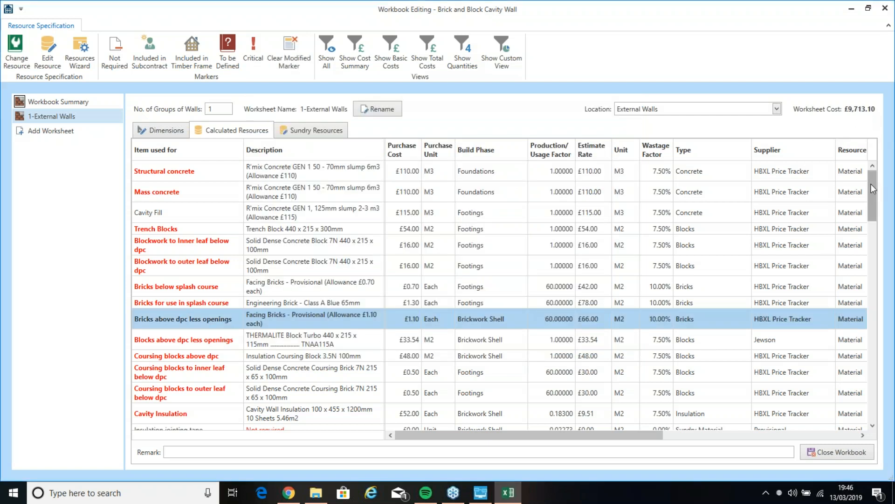
# - Close the Brick and Block Cavity Wall workbook and mark it as complete in the job summary
pyautogui.click(882, 303)
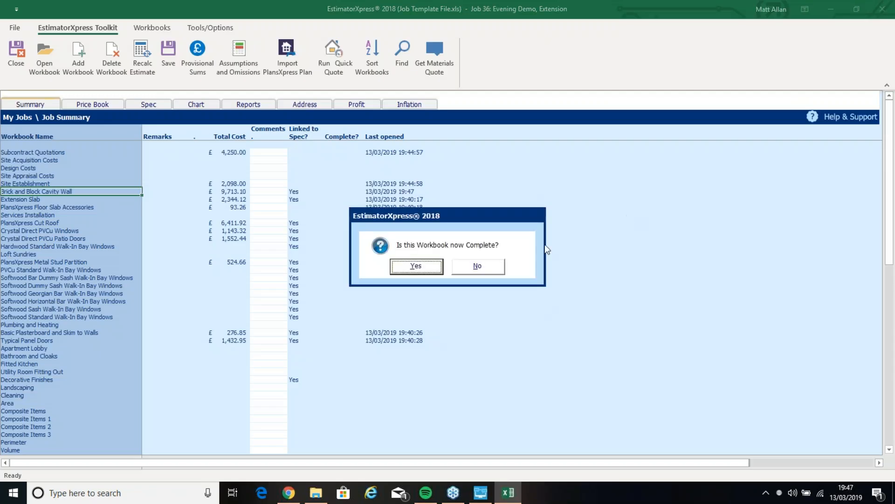
pyautogui.click(415, 266)
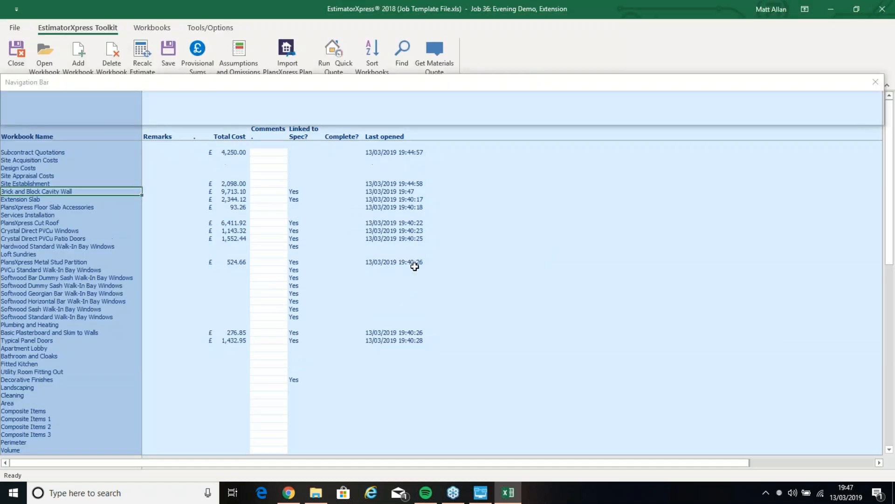
pyautogui.click(338, 191)
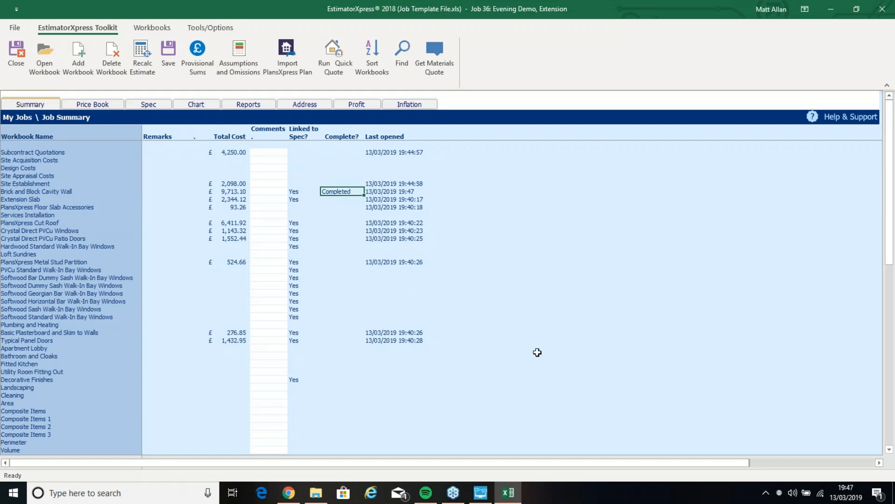
# - Open the job's planning bar chart and hide the build phases that do not appear in the estimate
pyautogui.click(196, 104)
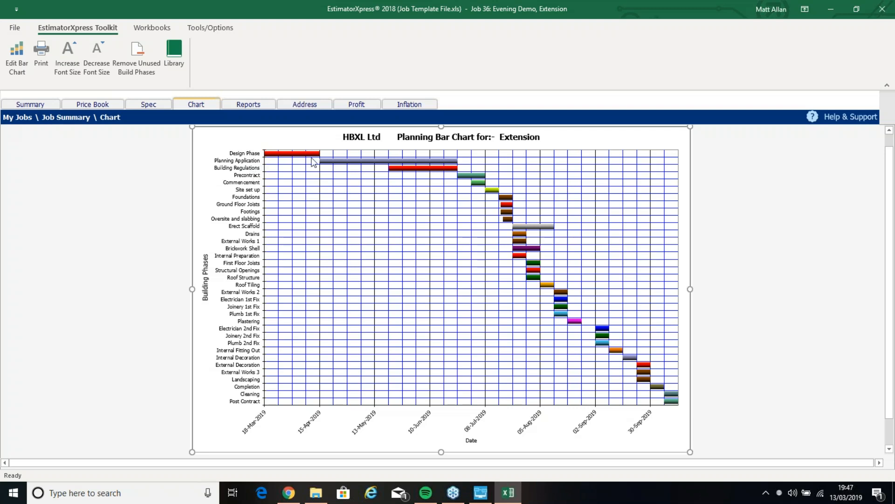
pyautogui.click(149, 60)
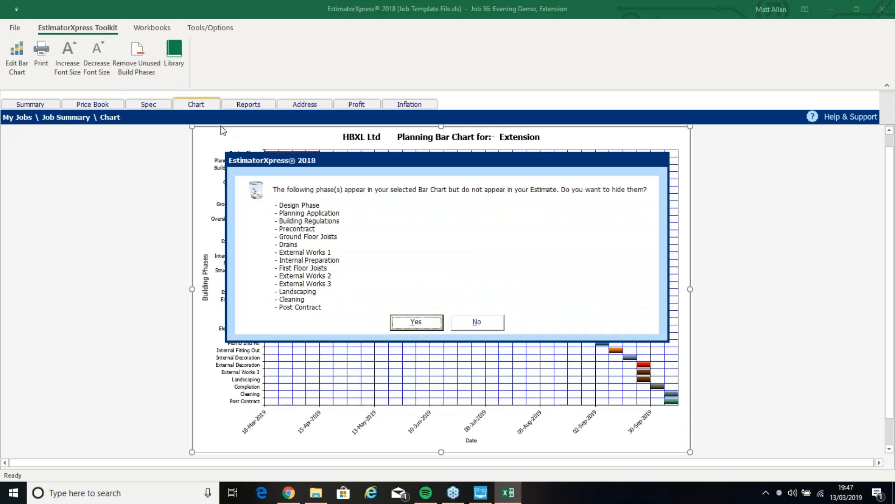
pyautogui.click(416, 323)
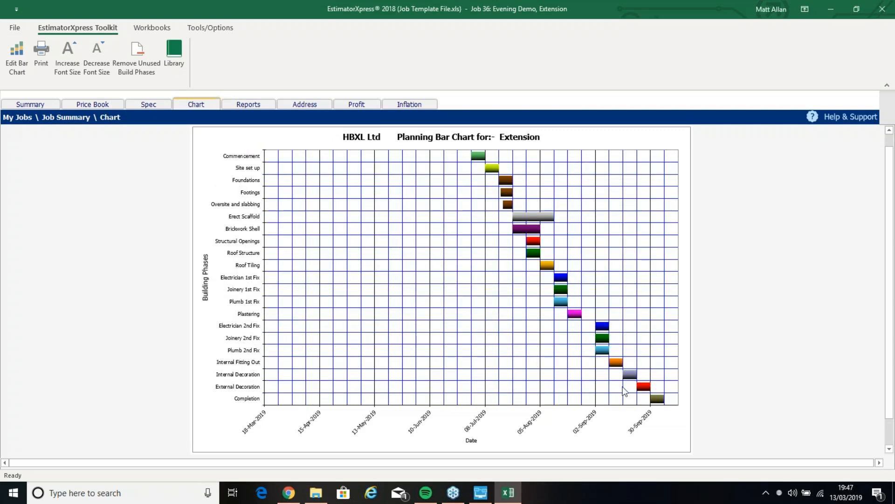
# - Set the bar chart's job start date to Monday 20 May 2019
pyautogui.click(14, 59)
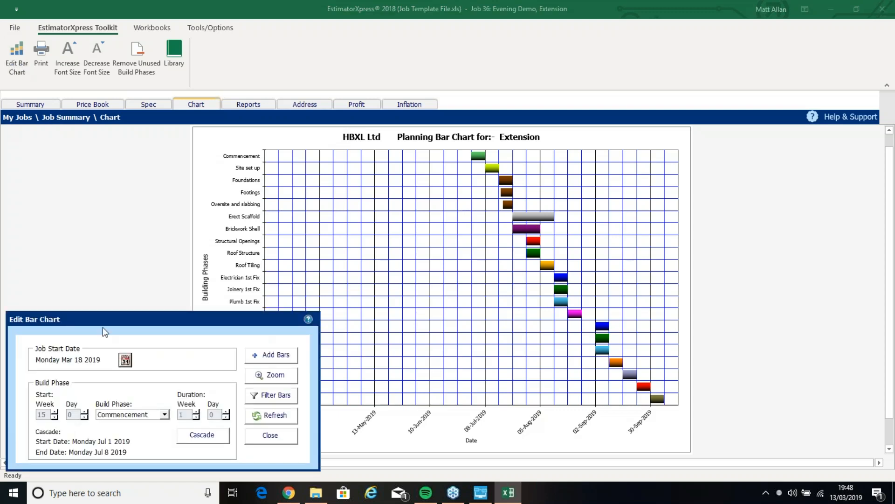
pyautogui.click(126, 360)
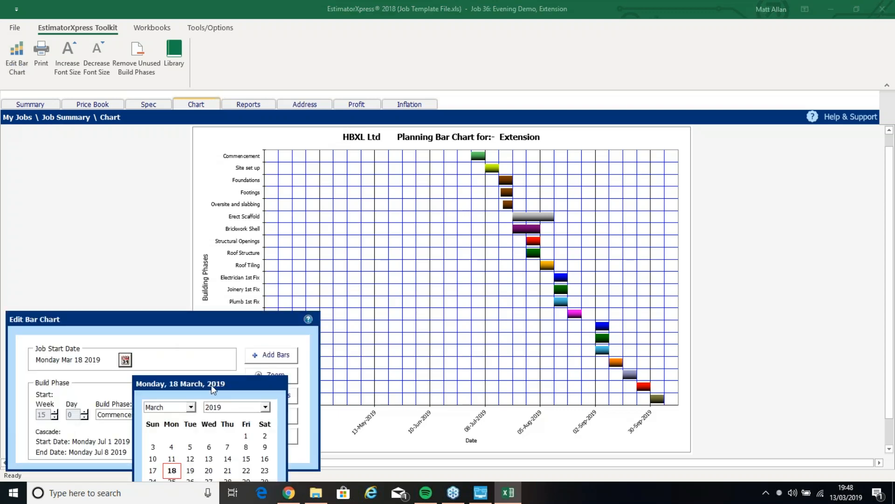
pyautogui.moveTo(214, 381); pyautogui.dragTo(265, 228)
pyautogui.click(240, 251)
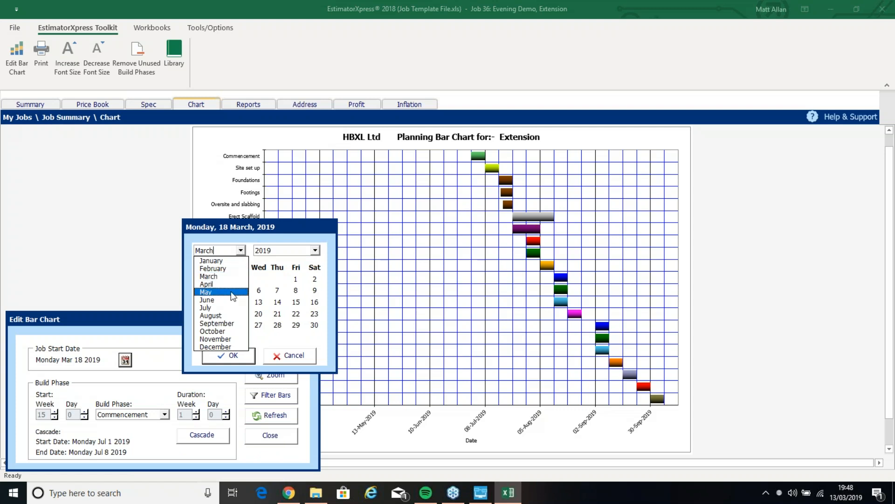
pyautogui.click(232, 299)
pyautogui.click(223, 313)
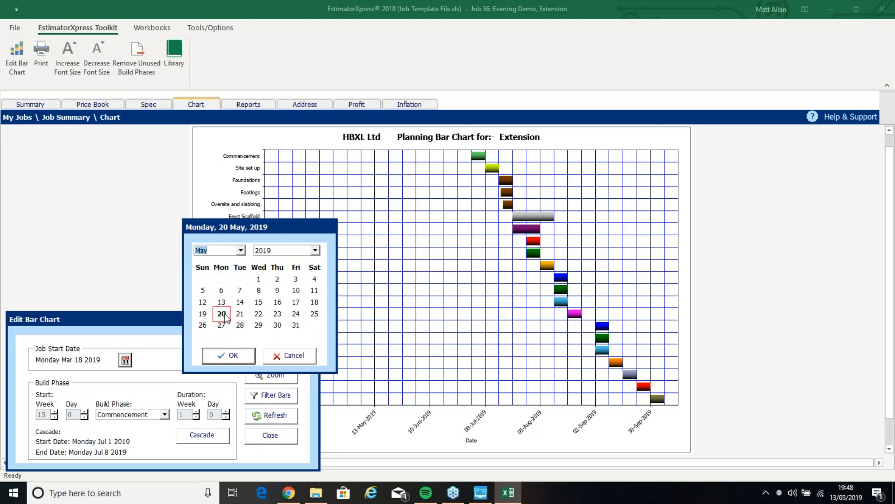
pyautogui.click(236, 356)
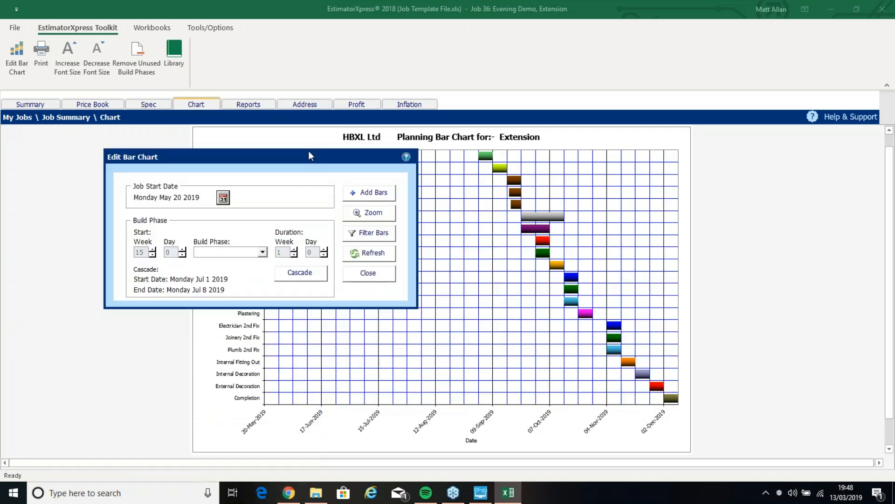
# - Set the Commencement phase to start in week 0, cascade the shift to the other build phases and refresh the chart
pyautogui.click(277, 241)
pyautogui.click(240, 251)
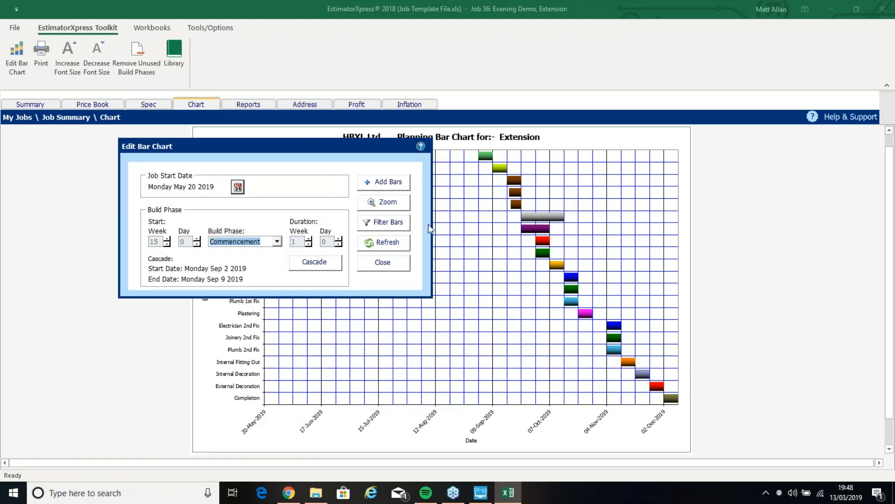
pyautogui.click(167, 244)
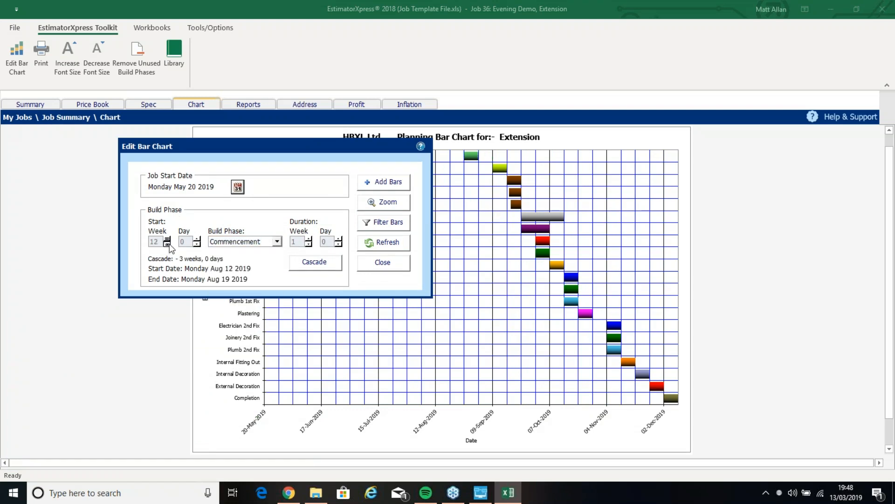
pyautogui.click(167, 244)
pyautogui.click(328, 264)
pyautogui.click(385, 246)
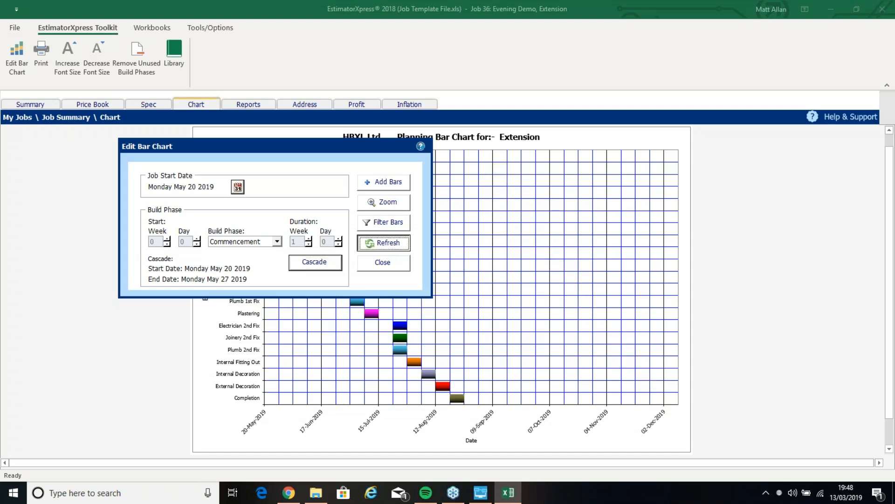
pyautogui.click(398, 264)
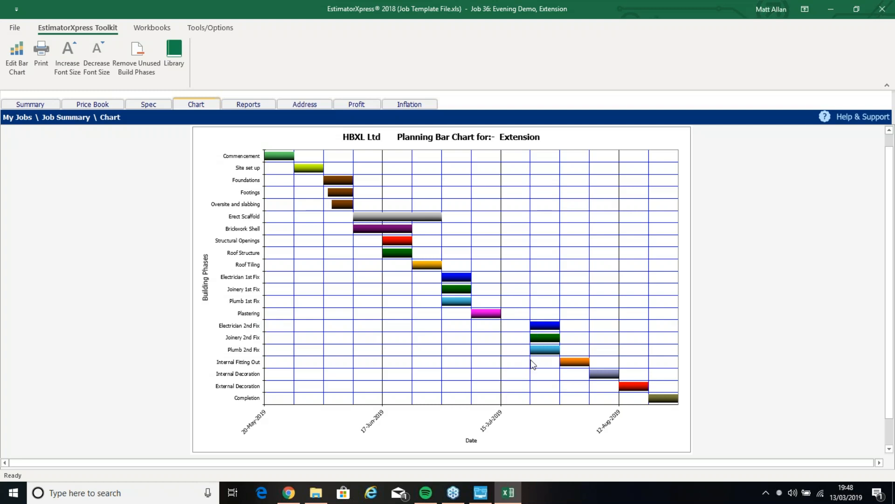
# - Open the job's reports list and remove the resources with a cost of £0
pyautogui.moveTo(559, 365)
pyautogui.click(244, 105)
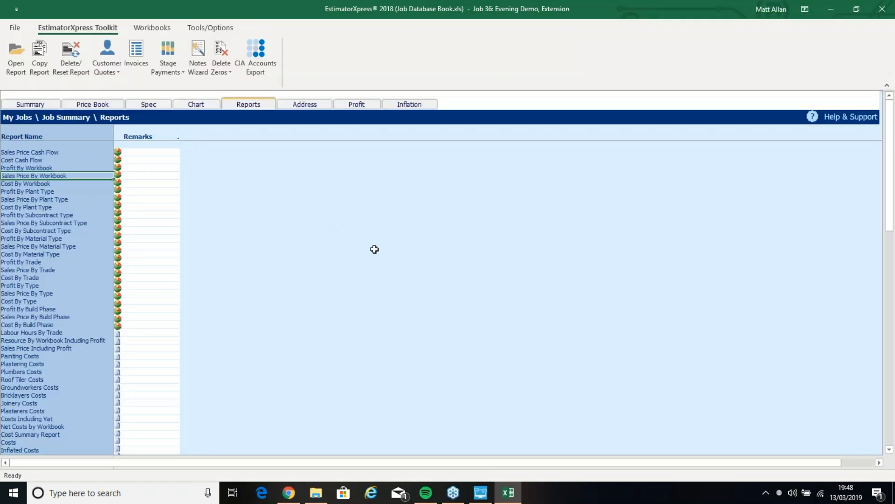
pyautogui.click(226, 73)
pyautogui.click(225, 74)
pyautogui.click(223, 73)
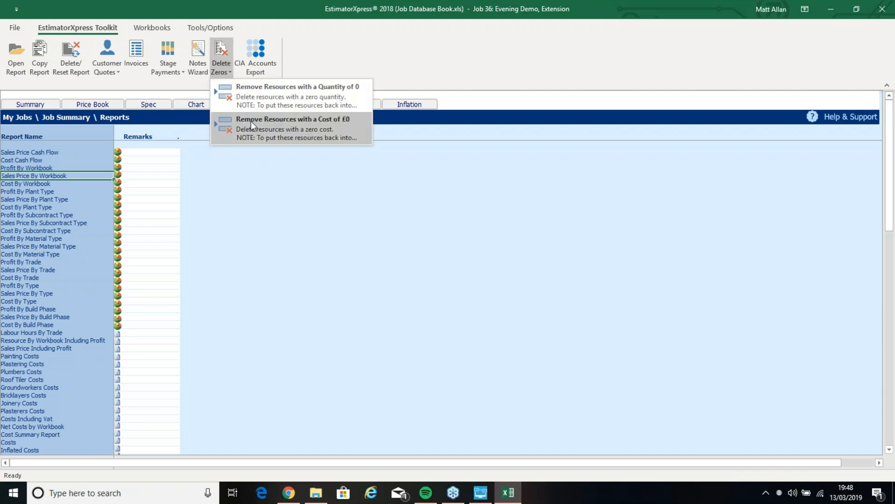
pyautogui.click(251, 122)
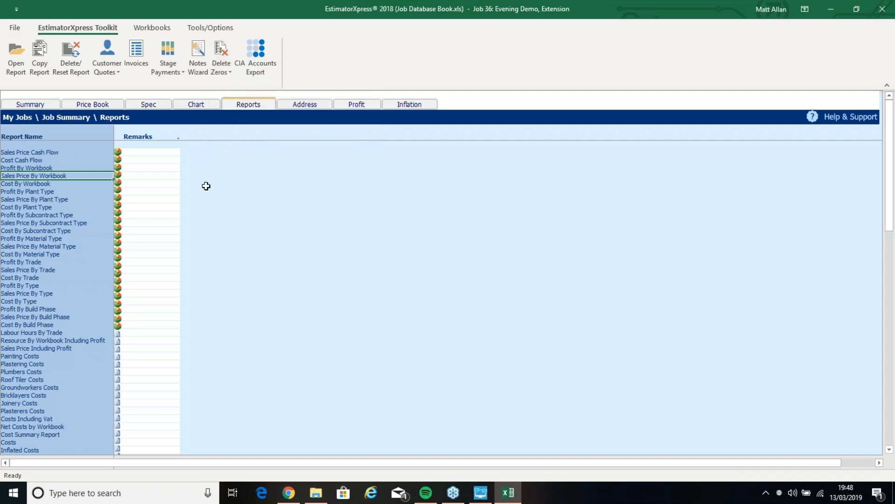
# - Open the Profit Forecast report, examine the profit and cumulative profit by due date, and close the report
pyautogui.scroll(-2, 80, 315)
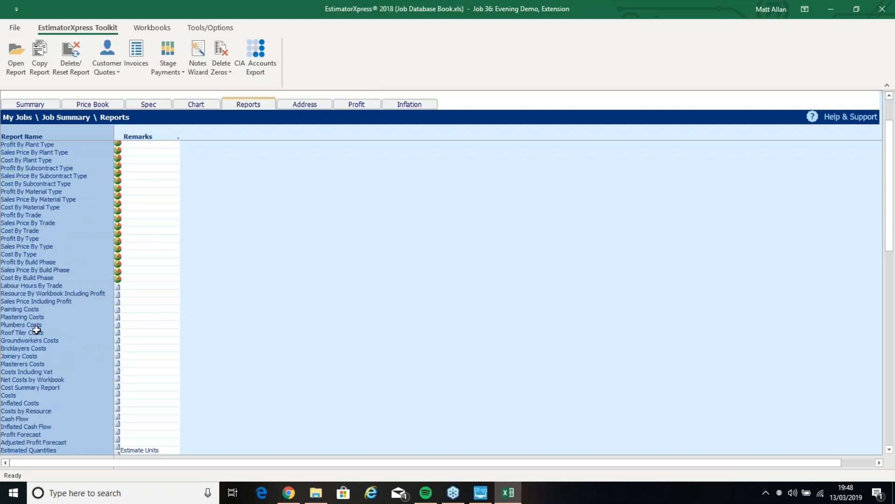
pyautogui.doubleClick(38, 434)
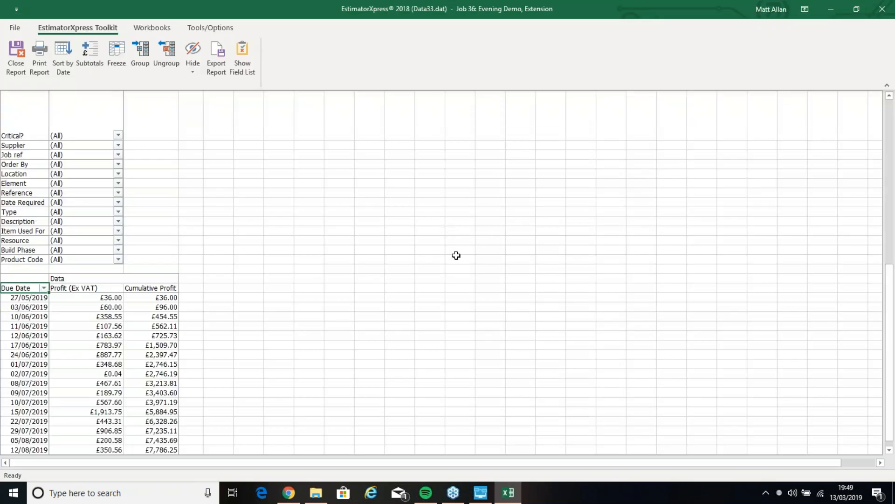
pyautogui.scroll(-4, 282, 289)
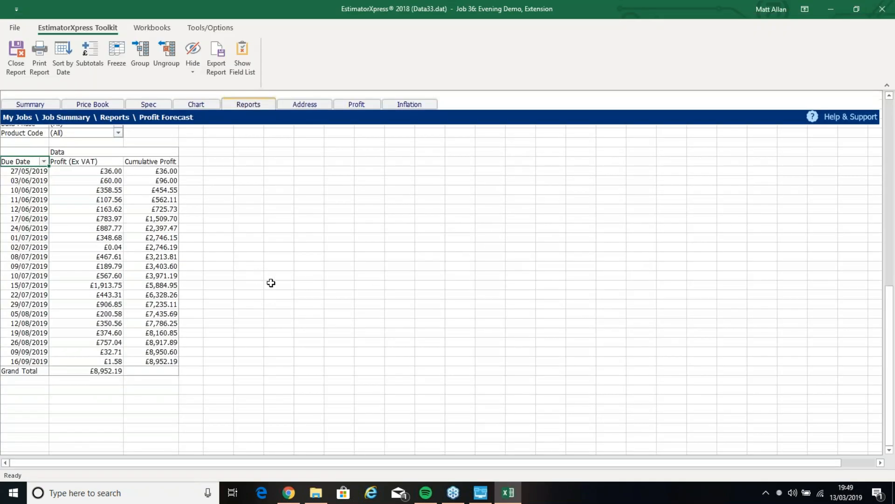
pyautogui.scroll(1, 262, 280)
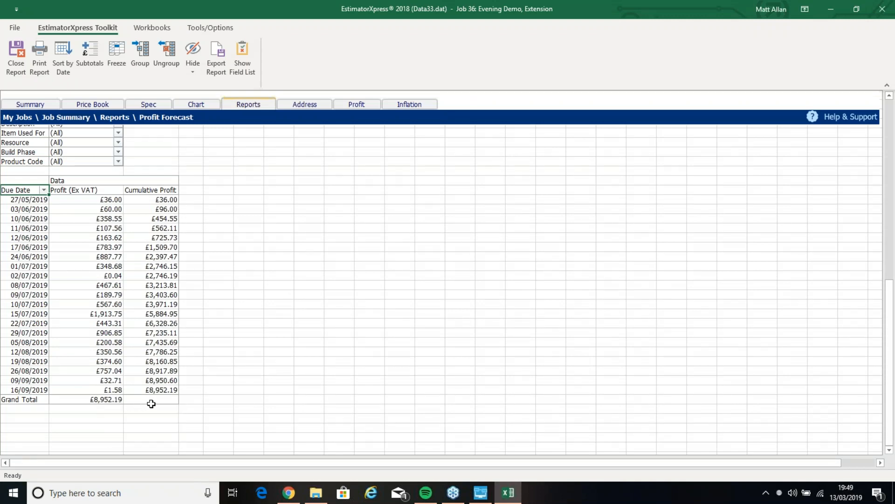
pyautogui.moveTo(154, 389)
pyautogui.click(17, 58)
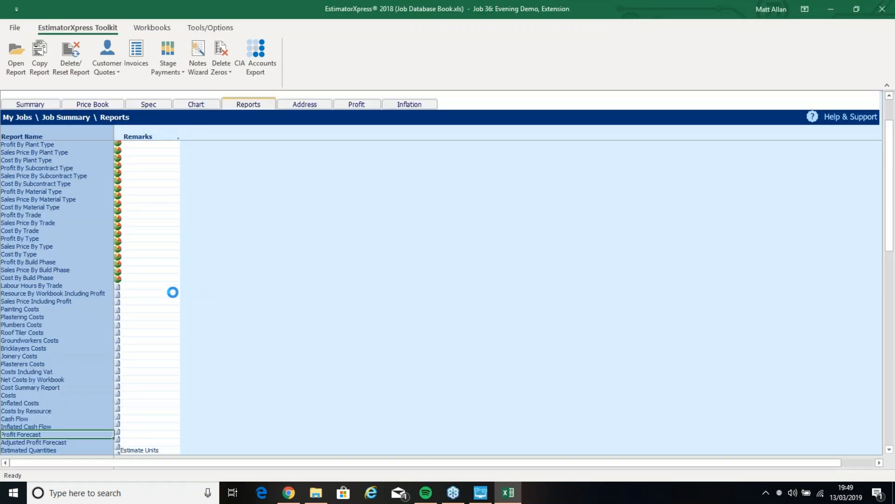
# - Open the Cost Summary Report, review the item, wastage and total costs by resource type, and close the report
pyautogui.click(55, 387)
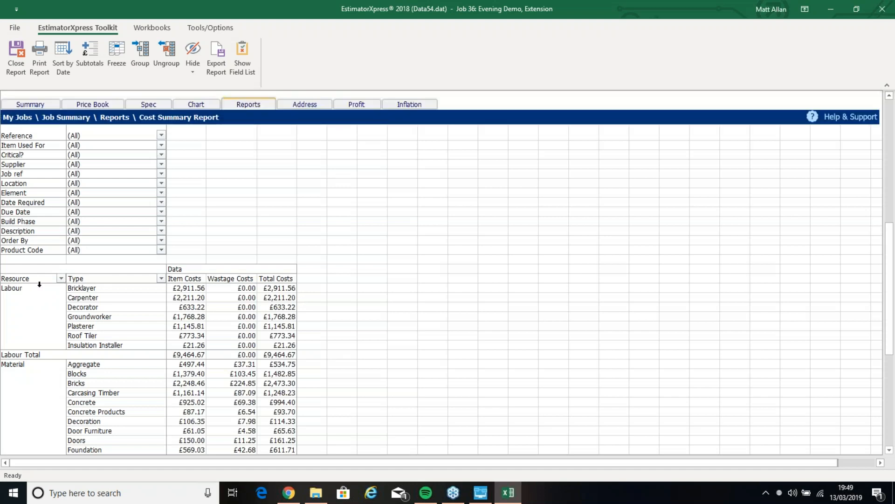
pyautogui.click(65, 288)
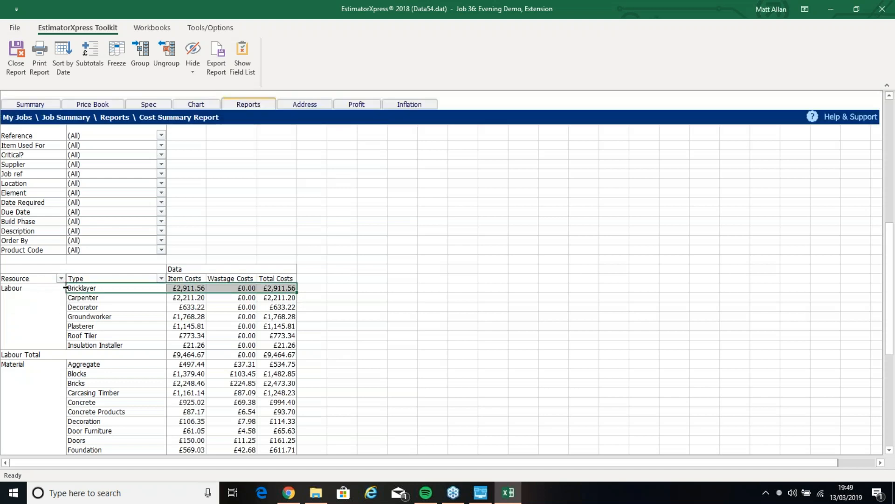
pyautogui.scroll(-5, 155, 259)
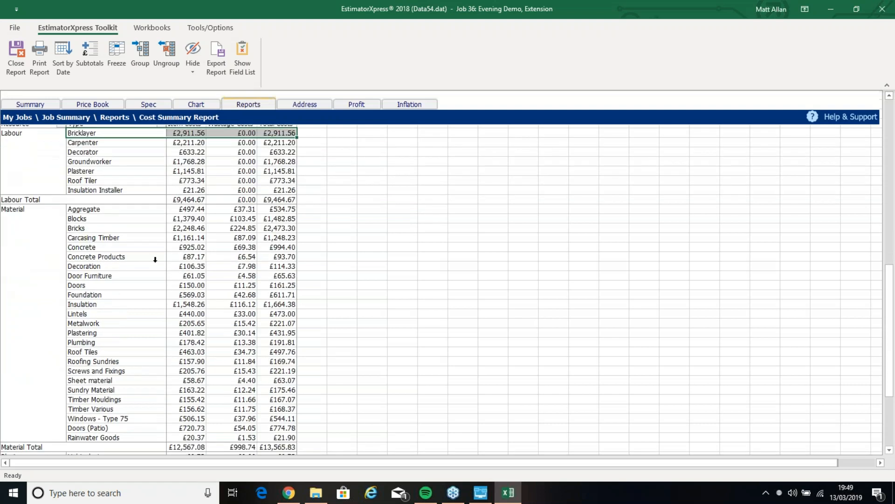
pyautogui.scroll(-4, 128, 210)
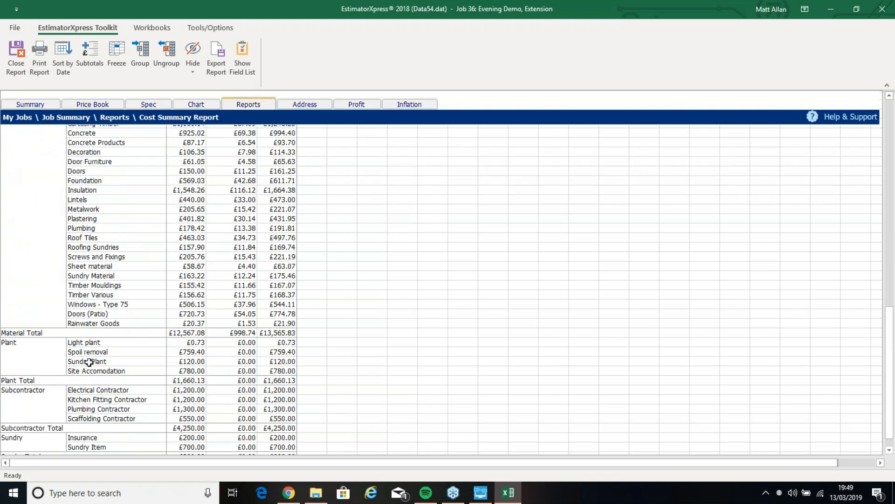
pyautogui.scroll(-1, 70, 417)
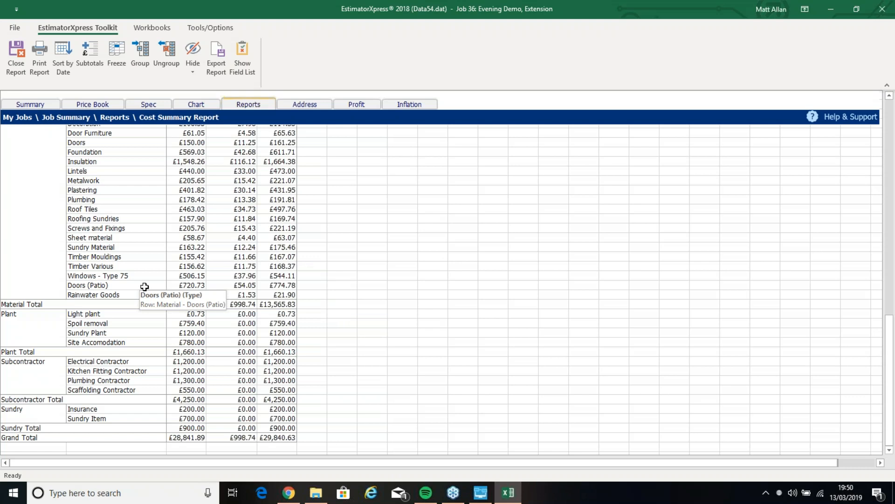
pyautogui.click(18, 63)
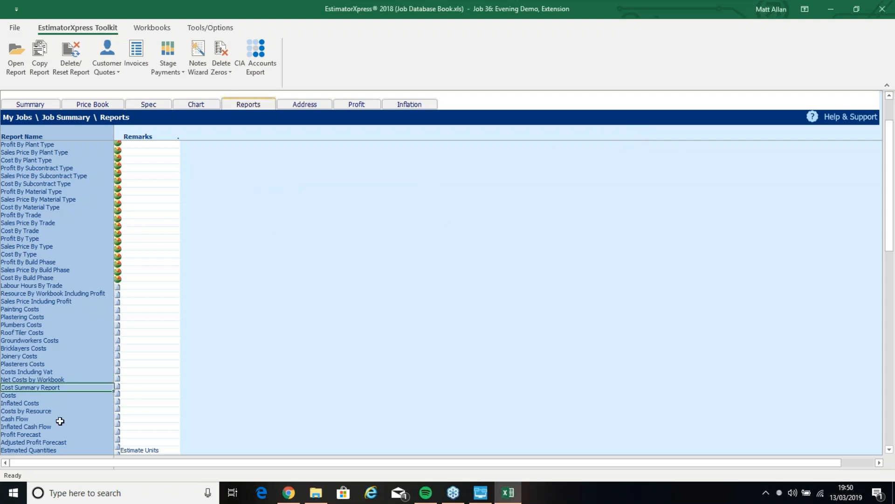
# - Open the Materials Used report and bring up the materials listed for the Brickwork Shell build phase
pyautogui.scroll(-5, 102, 366)
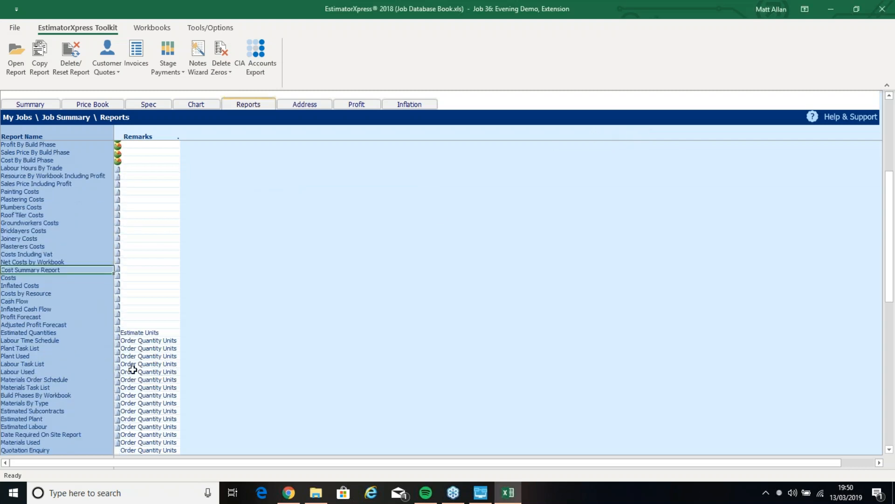
pyautogui.scroll(-2, 132, 369)
pyautogui.click(34, 395)
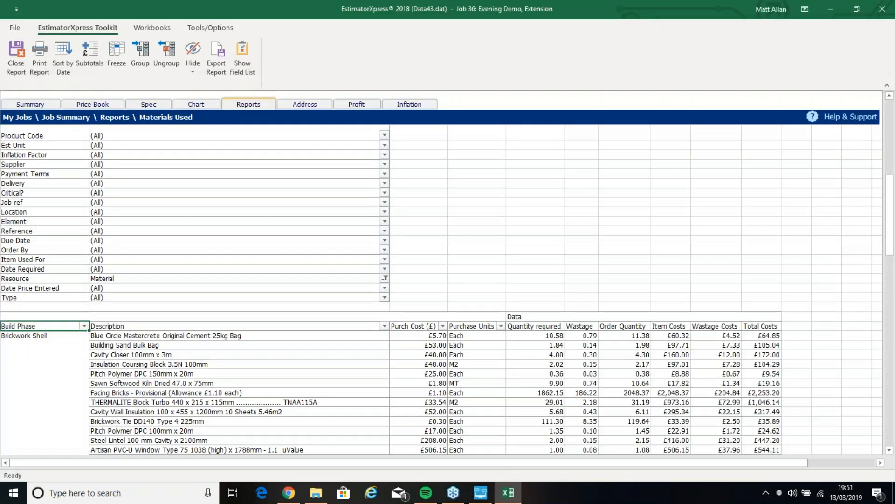
pyautogui.scroll(-2, 228, 356)
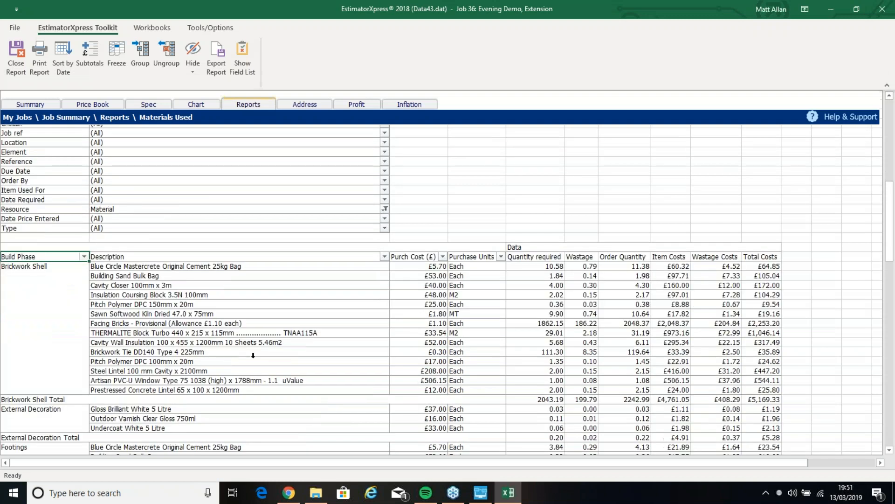
# - Examine the report's descriptions, purchase costs and units, required and order quantities, wastage, and item, wastage and total costs
pyautogui.click(86, 265)
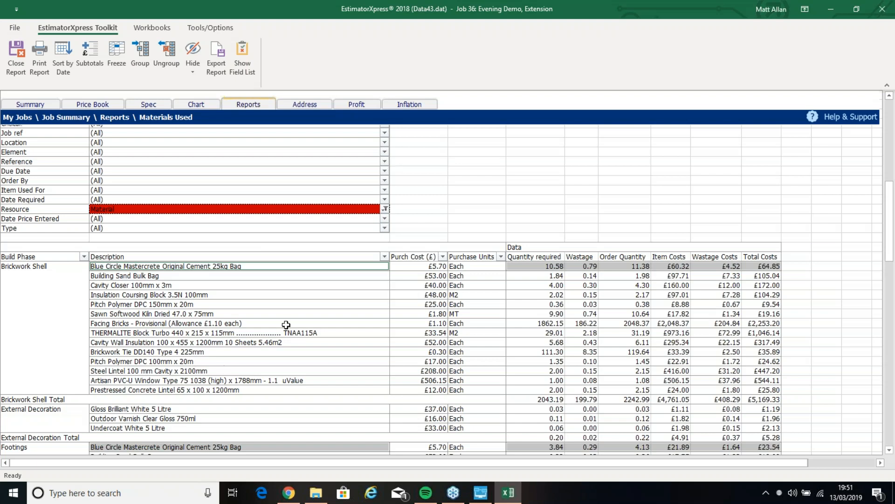
pyautogui.click(422, 262)
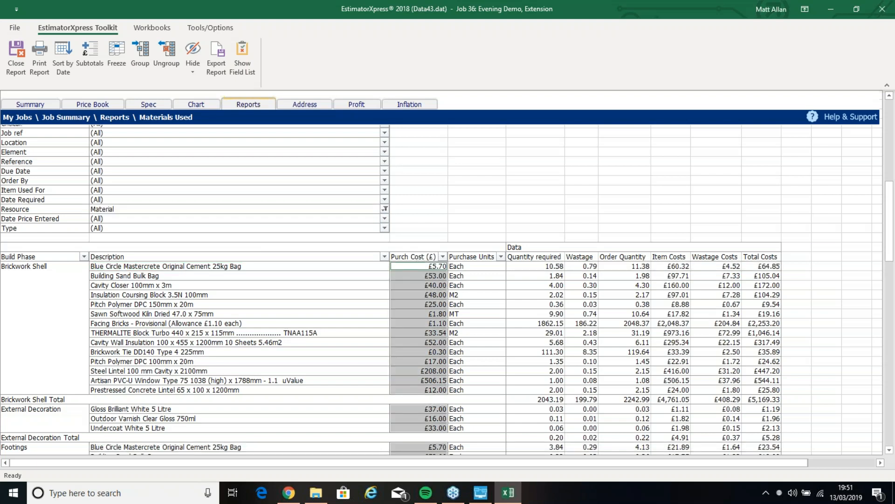
pyautogui.click(482, 251)
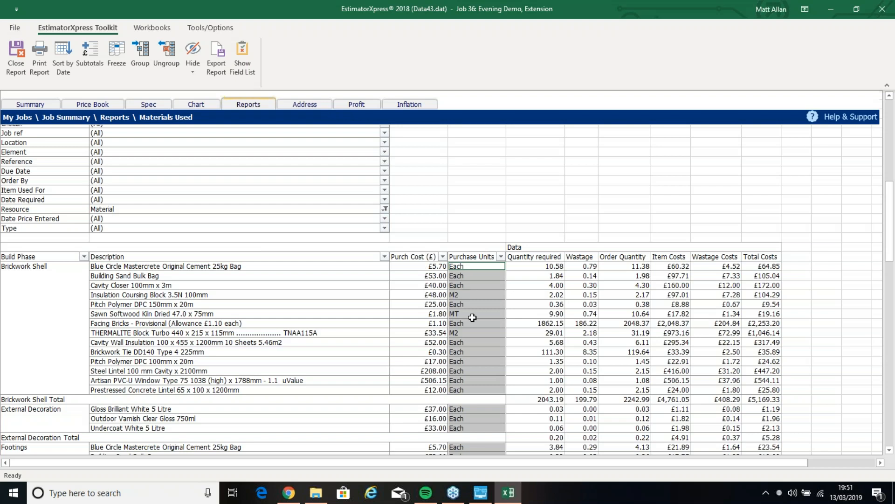
pyautogui.click(540, 252)
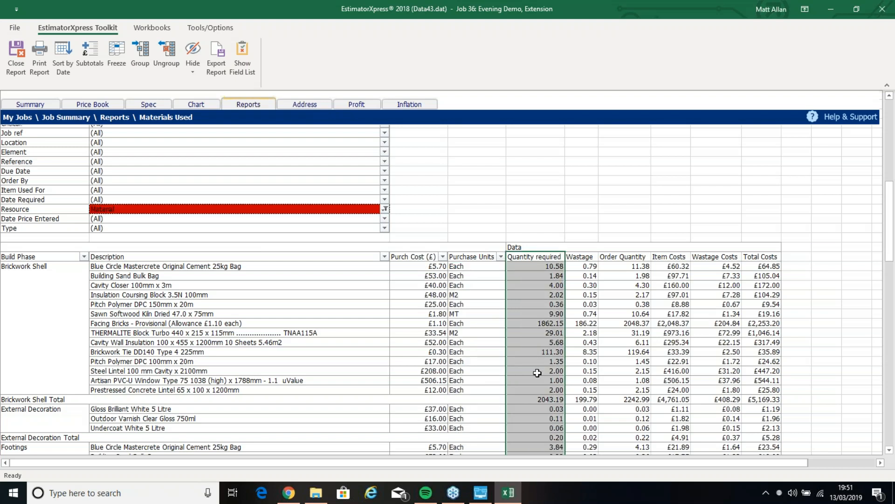
pyautogui.click(583, 255)
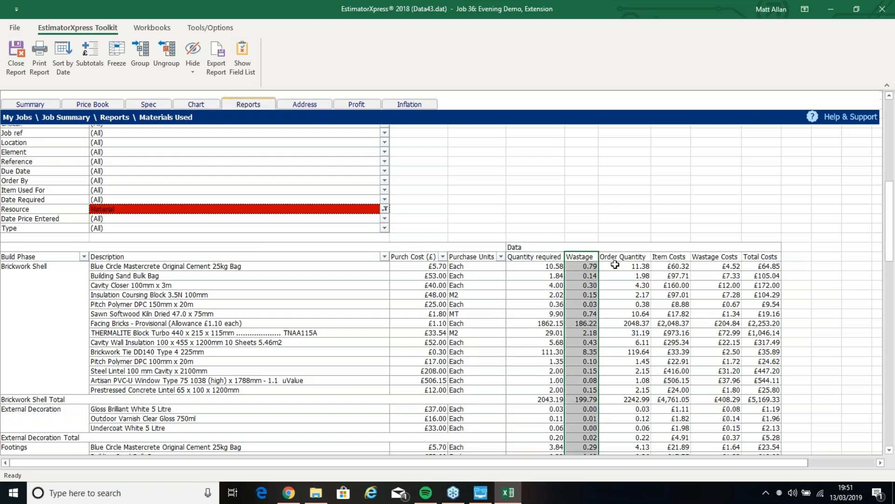
pyautogui.click(624, 252)
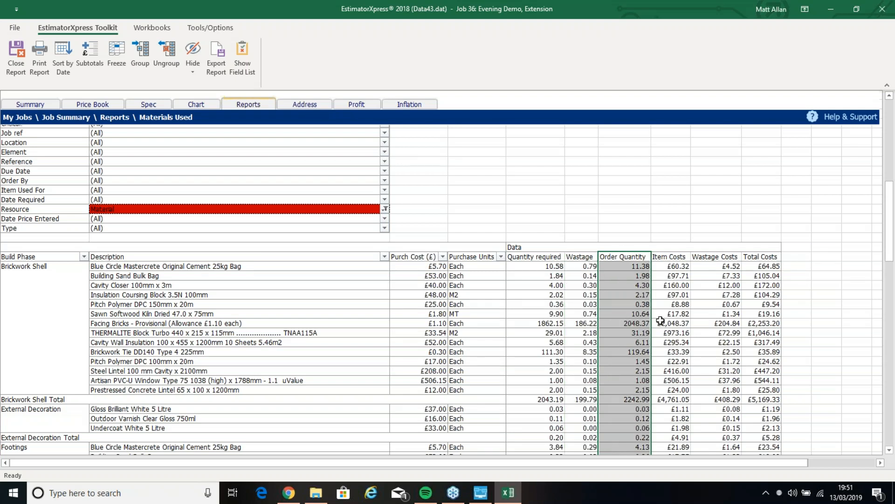
pyautogui.click(669, 253)
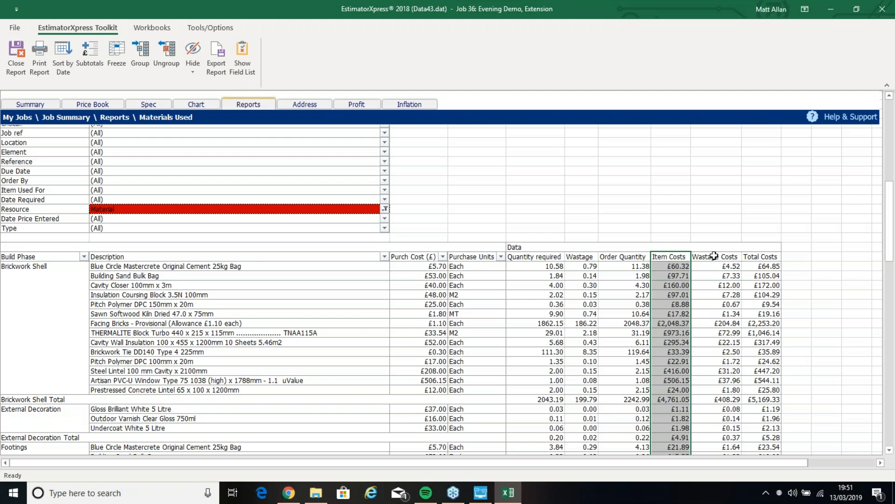
pyautogui.click(714, 255)
pyautogui.click(758, 250)
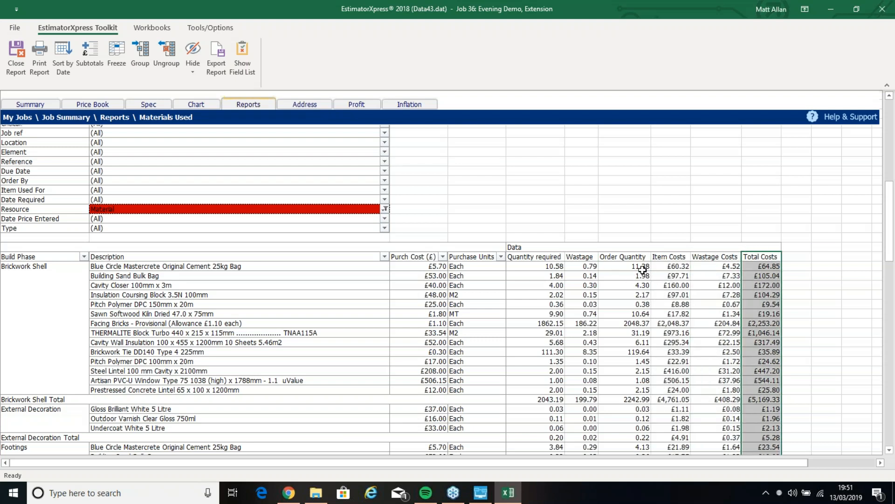
pyautogui.click(299, 267)
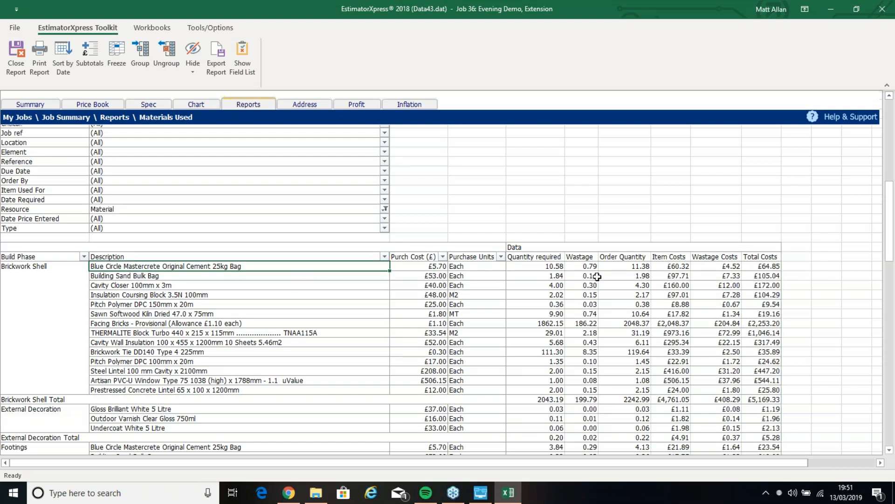
# - Add Product Code as a column after Purchase Units in the Materials Used report, review the codes and close the report
pyautogui.moveTo(580, 277)
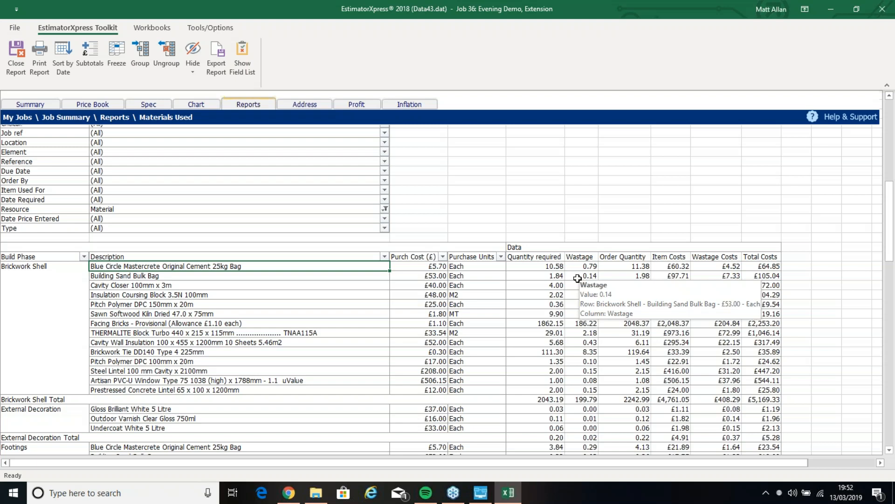
pyautogui.scroll(2, 476, 275)
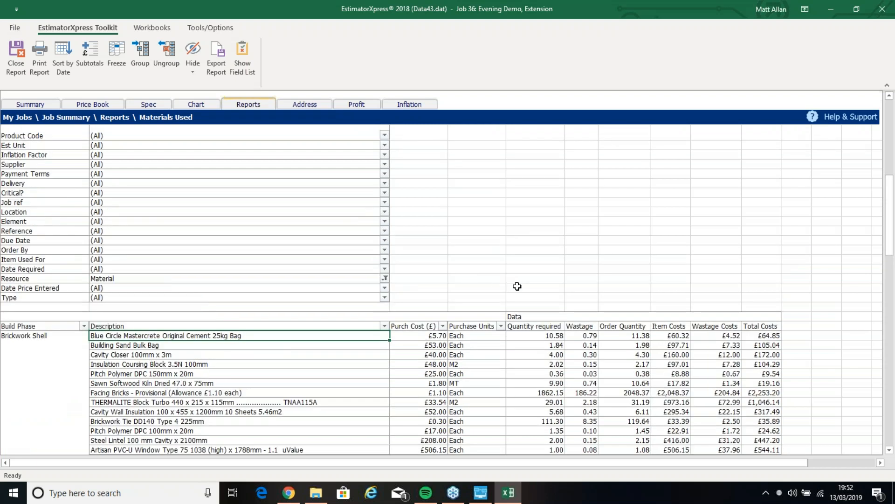
pyautogui.moveTo(23, 135); pyautogui.dragTo(508, 343)
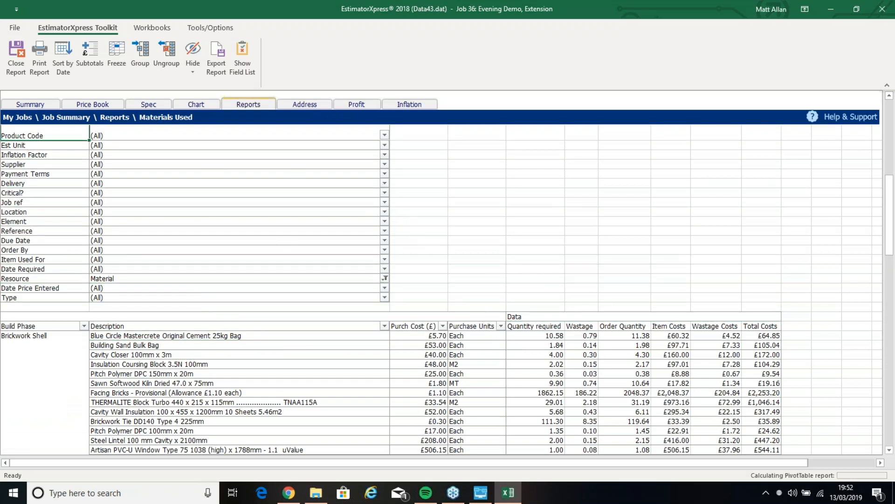
pyautogui.scroll(-3, 566, 265)
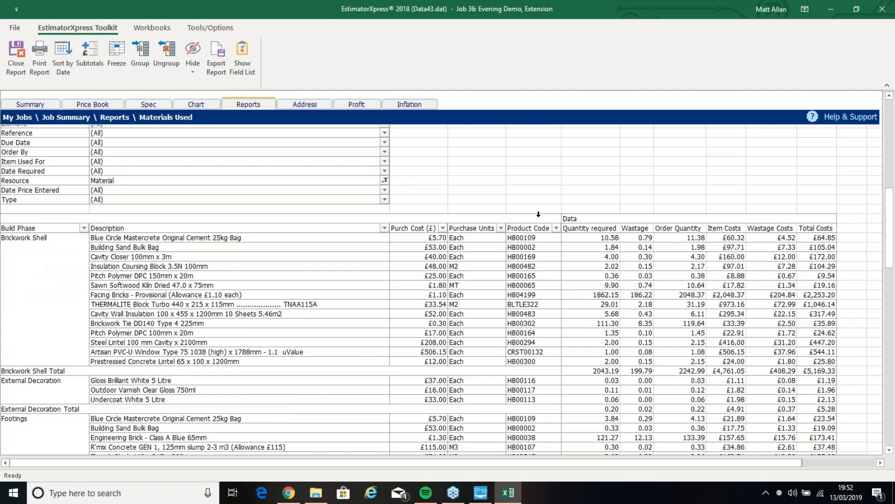
pyautogui.click(20, 71)
pyautogui.click(33, 96)
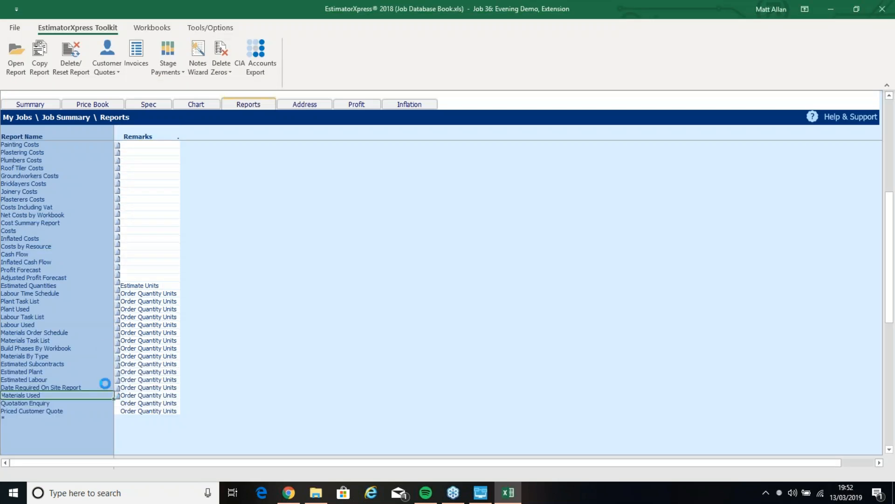
# - Open the Materials Order Schedule report, examine its order-by dates, build phases and quantities, and close the report
pyautogui.doubleClick(36, 333)
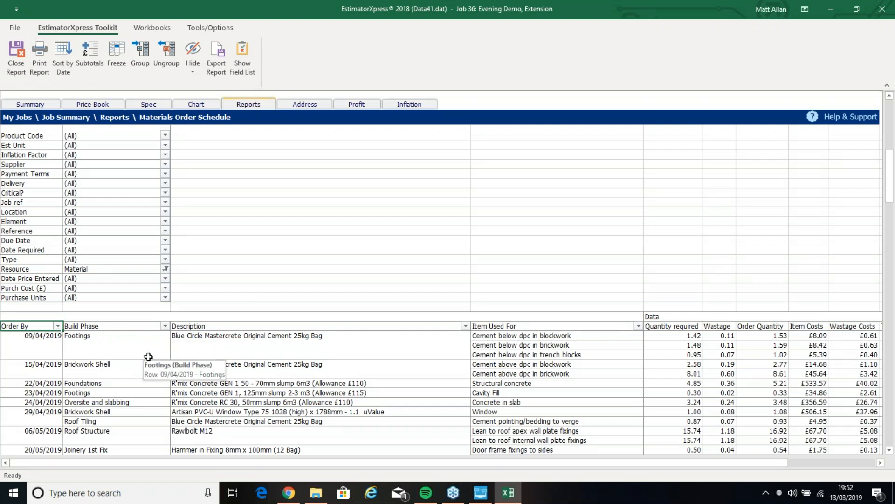
pyautogui.click(27, 67)
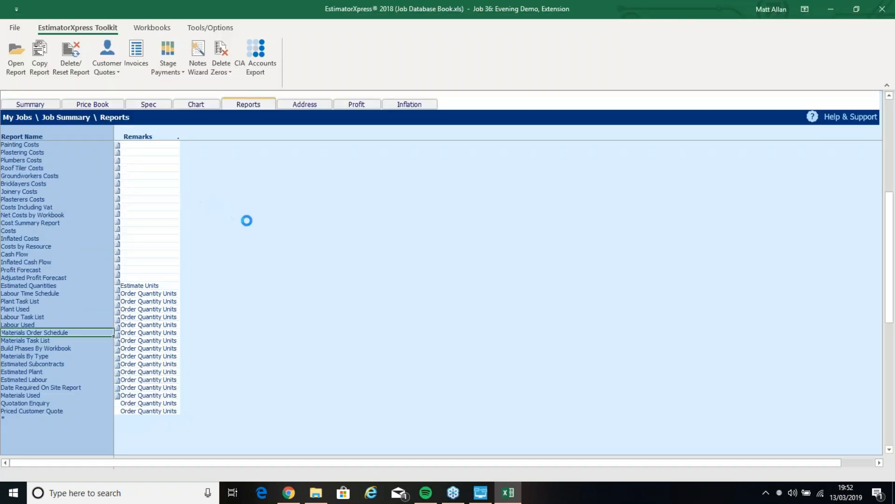
# - Open the Quote Wizard by Build Phase and preview the quote with different resource options and without phase totals or build phase pictures
pyautogui.click(113, 73)
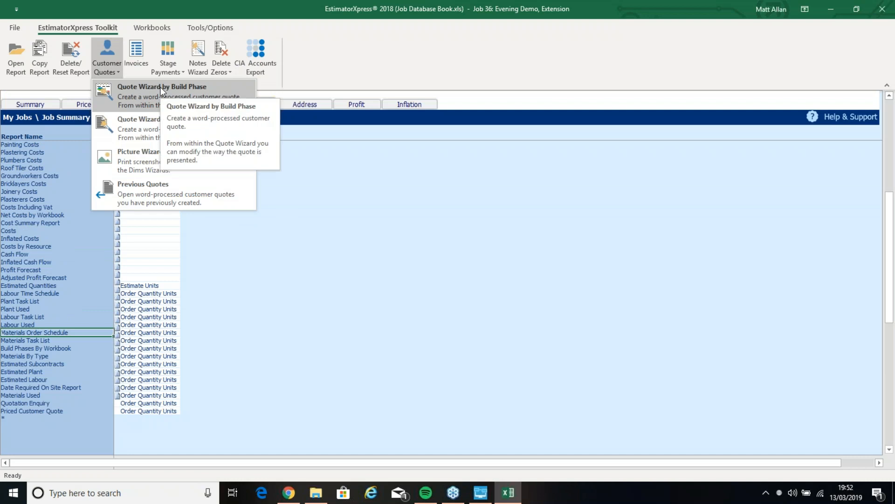
pyautogui.click(161, 95)
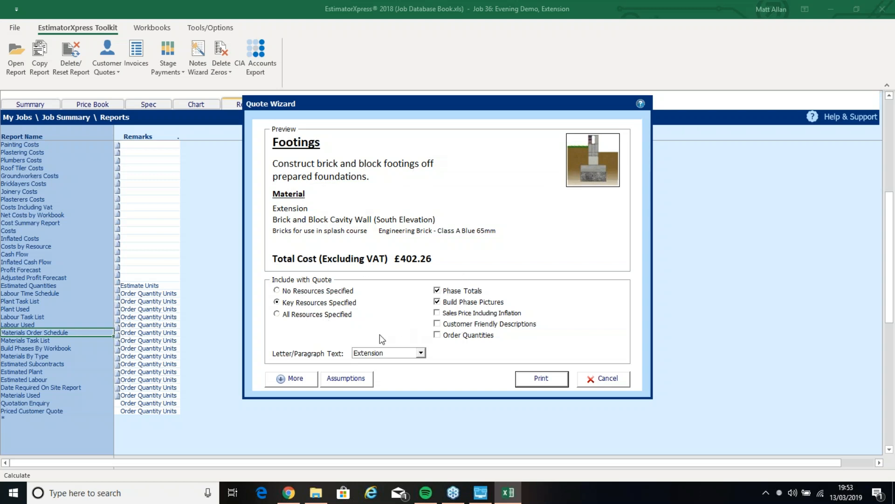
pyautogui.click(321, 315)
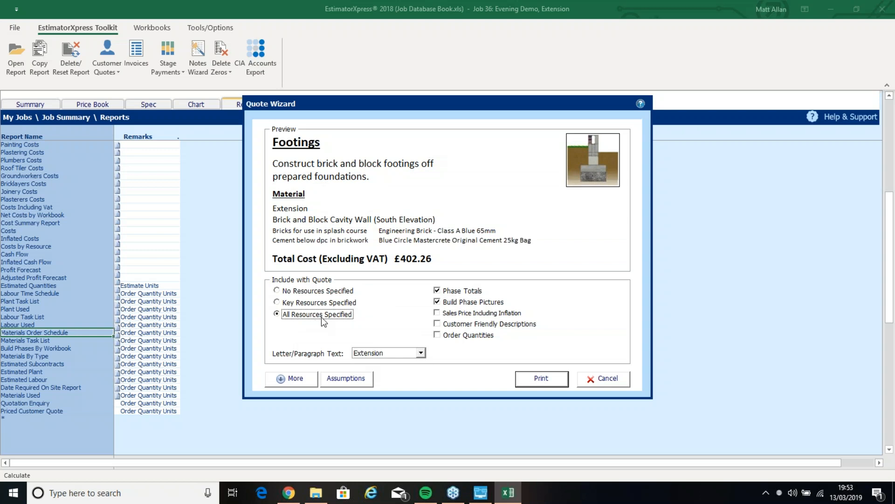
pyautogui.click(321, 303)
pyautogui.click(320, 292)
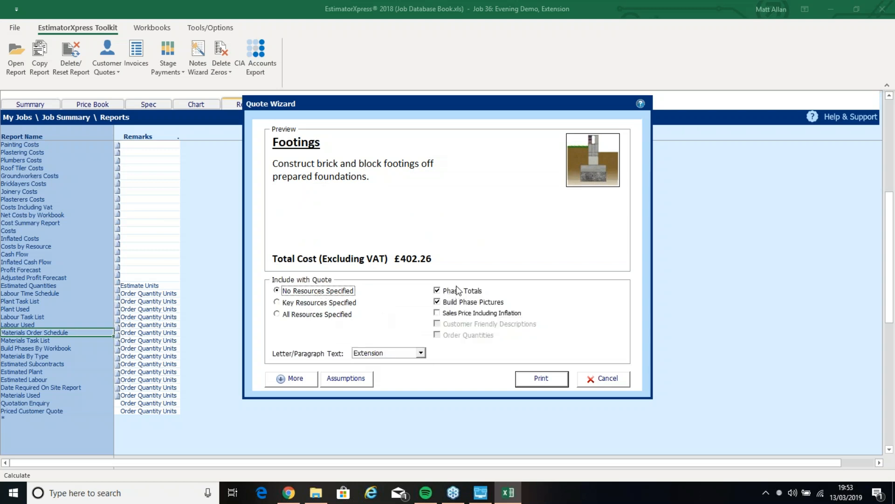
pyautogui.click(459, 291)
pyautogui.click(475, 303)
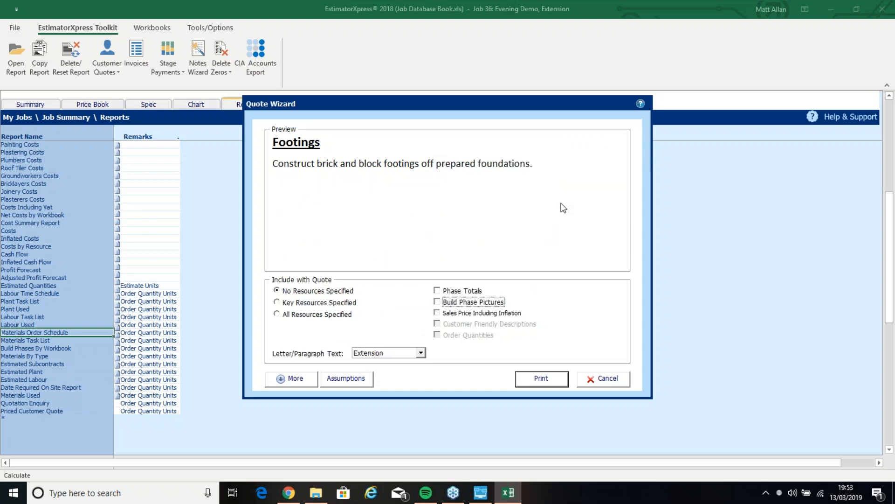
# - Set the quote to Key Resources Specified, including Phase Totals, Build Phase Pictures and Sales Price Including Inflation
pyautogui.click(326, 303)
pyautogui.click(456, 292)
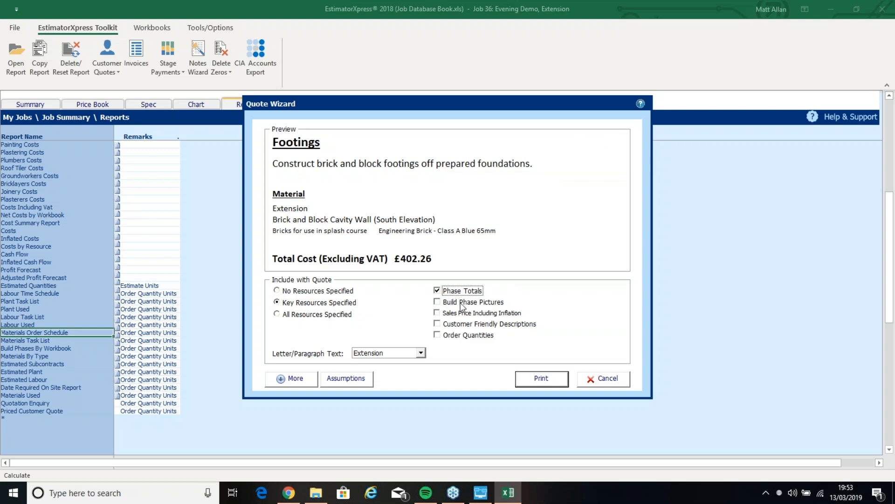
pyautogui.click(461, 304)
pyautogui.click(496, 313)
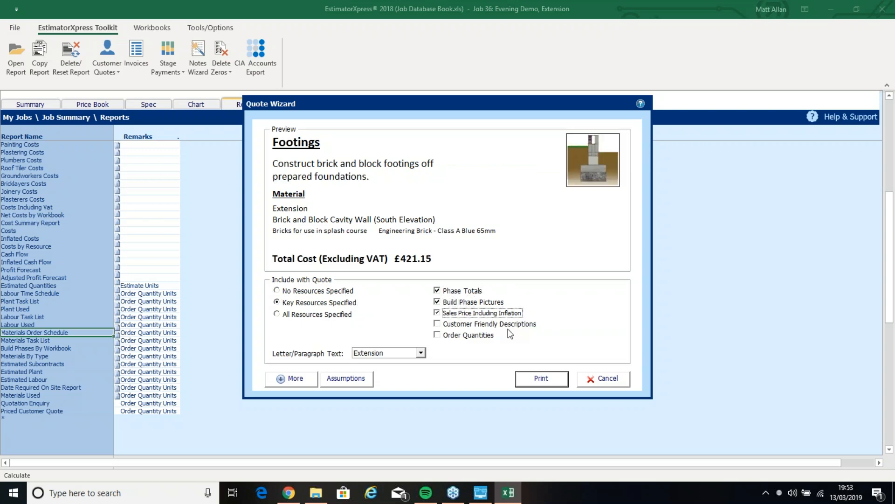
# - Review the quote's Assumptions & Omissions and the Preferences for its opening paragraph, closing paragraph and page setup
pyautogui.click(346, 380)
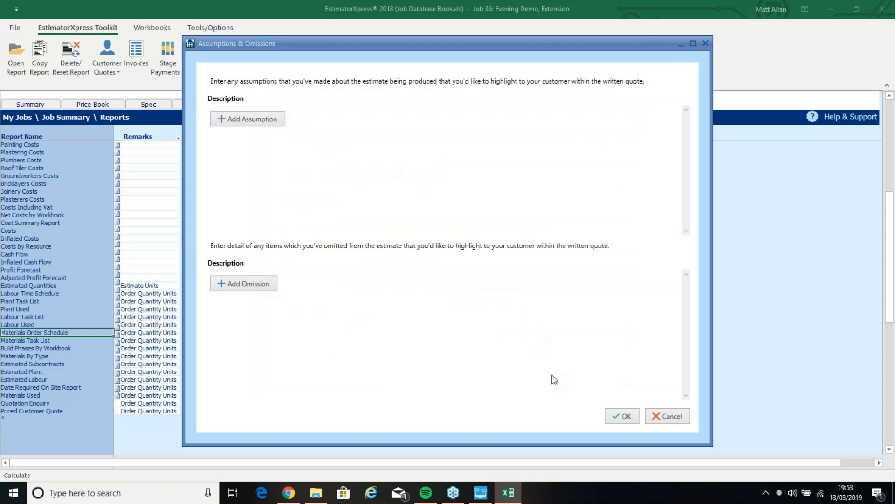
pyautogui.click(669, 415)
pyautogui.click(289, 378)
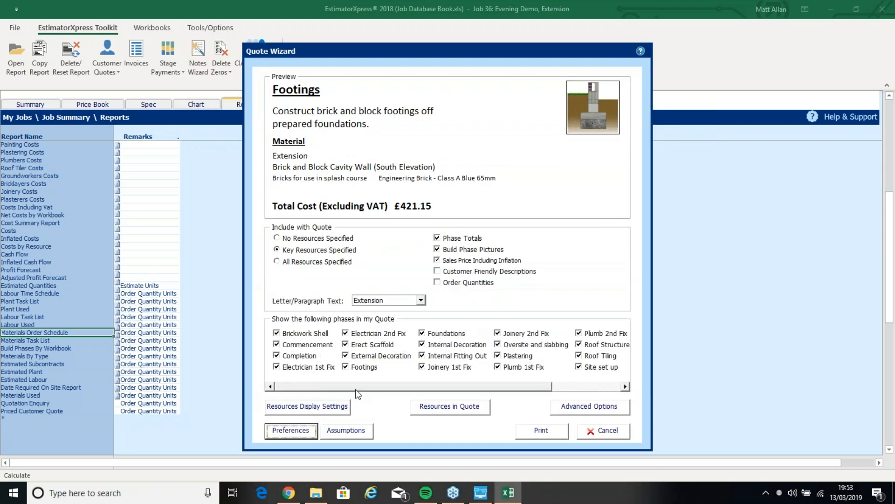
pyautogui.click(301, 435)
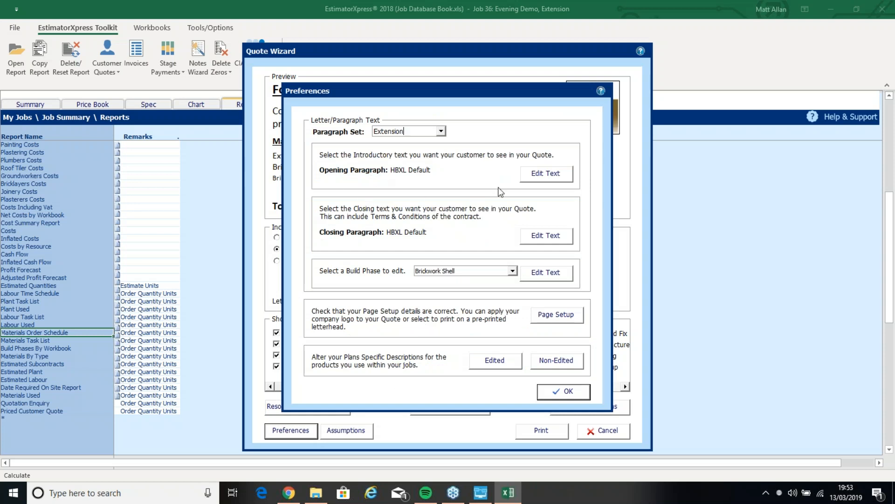
pyautogui.click(554, 179)
pyautogui.click(607, 364)
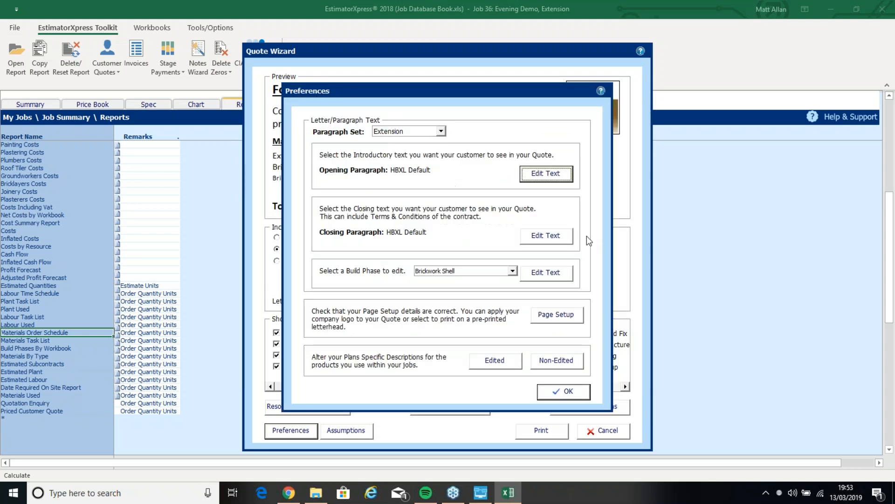
pyautogui.click(556, 236)
pyautogui.click(608, 363)
pyautogui.click(555, 317)
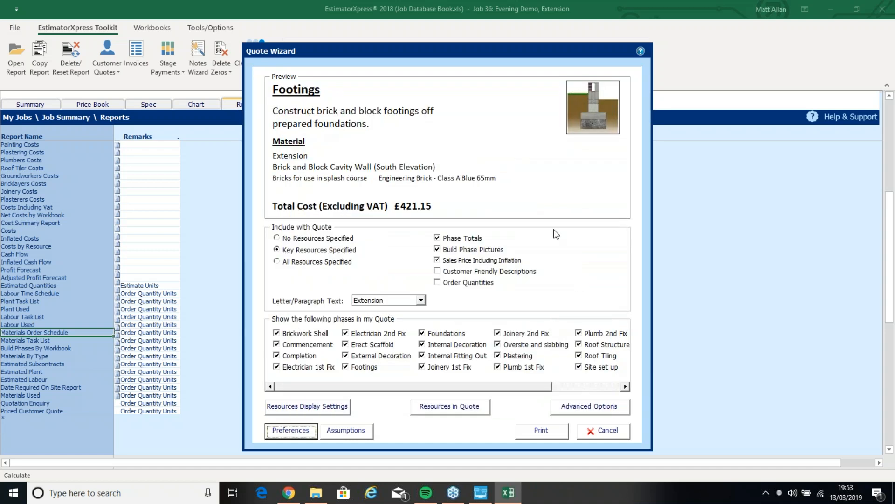
pyautogui.click(451, 420)
pyautogui.click(567, 393)
# - Try excluding Material, Plant, Subcontract and Sundry from the quote's resource types, and include them again
pyautogui.click(458, 414)
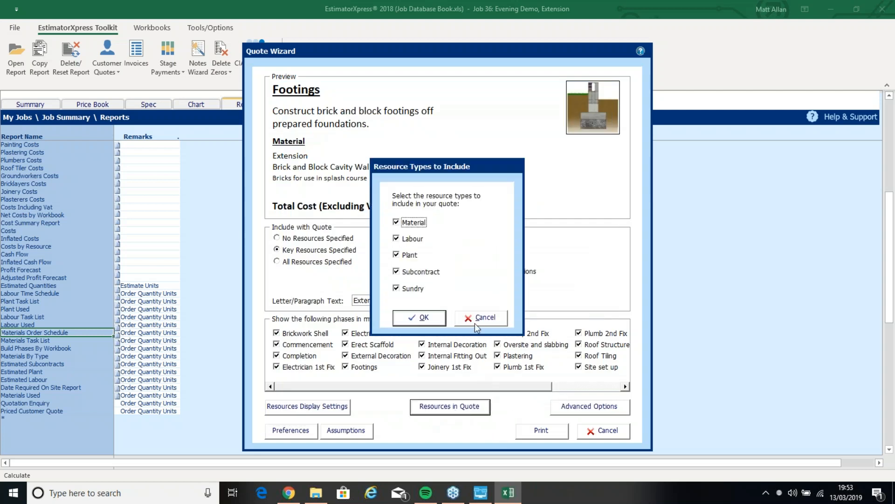
pyautogui.click(413, 223)
pyautogui.click(410, 255)
pyautogui.click(415, 272)
pyautogui.click(413, 289)
pyautogui.click(415, 222)
pyautogui.click(411, 255)
pyautogui.click(415, 272)
pyautogui.click(412, 289)
pyautogui.click(420, 318)
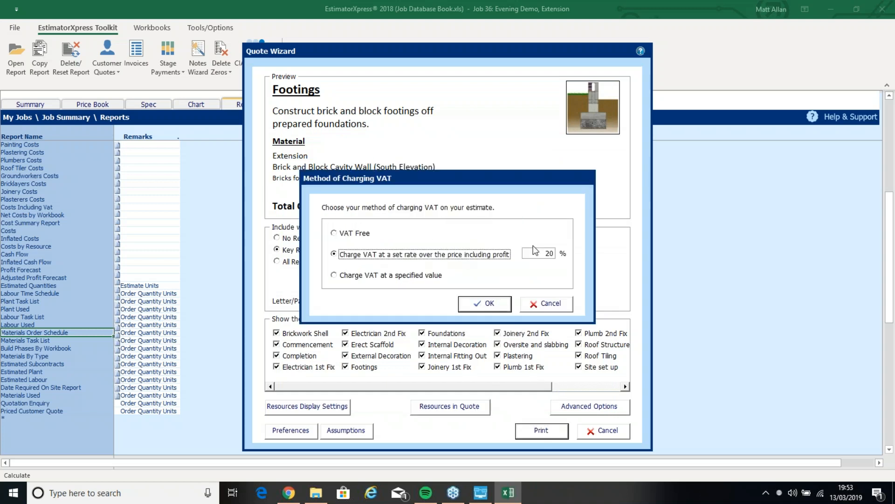
# - Generate the quote with VAT charged at a set rate of 20% over the price including profit
pyautogui.click(491, 303)
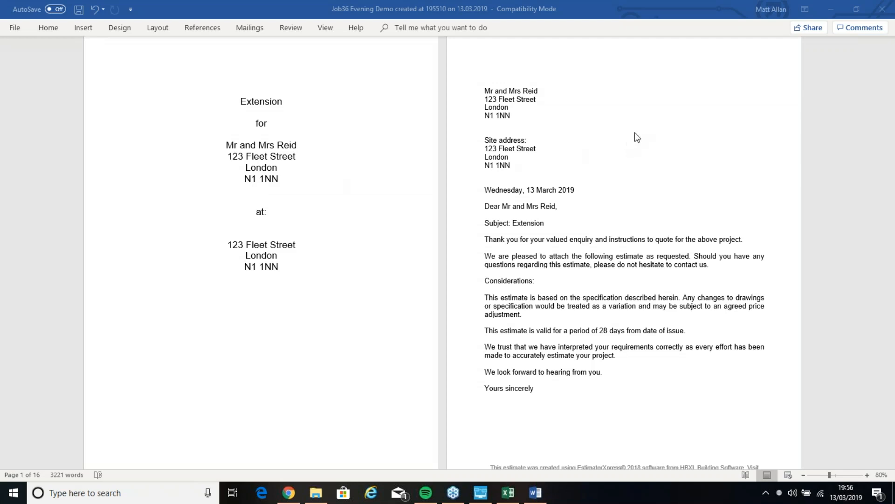
# - Examine the title page, company header and covering letter of the extension quote in Word
pyautogui.scroll(2, 462, 177)
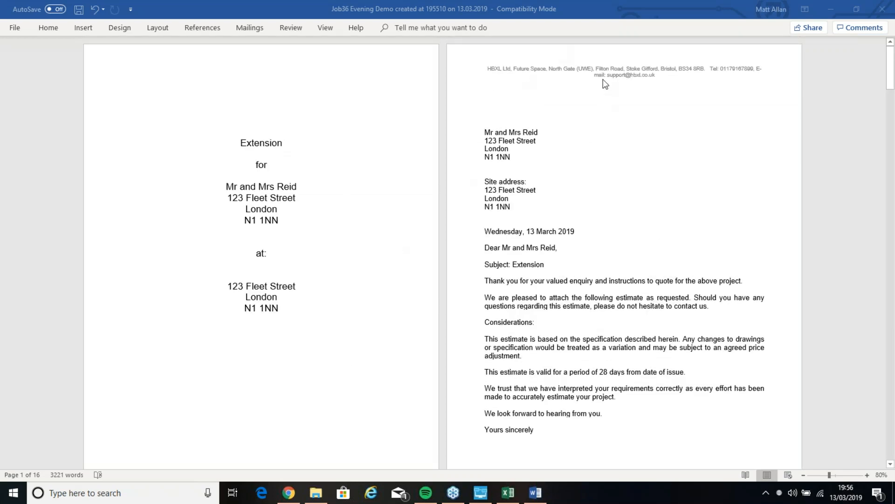
pyautogui.scroll(-5, 605, 84)
pyautogui.scroll(5, 590, 366)
pyautogui.scroll(-2, 441, 304)
# - Read the quote's early build phases from Commencement to Structural Openings, including their descriptions, pictures, materials and costs excluding VAT
pyautogui.scroll(-12, 373, 284)
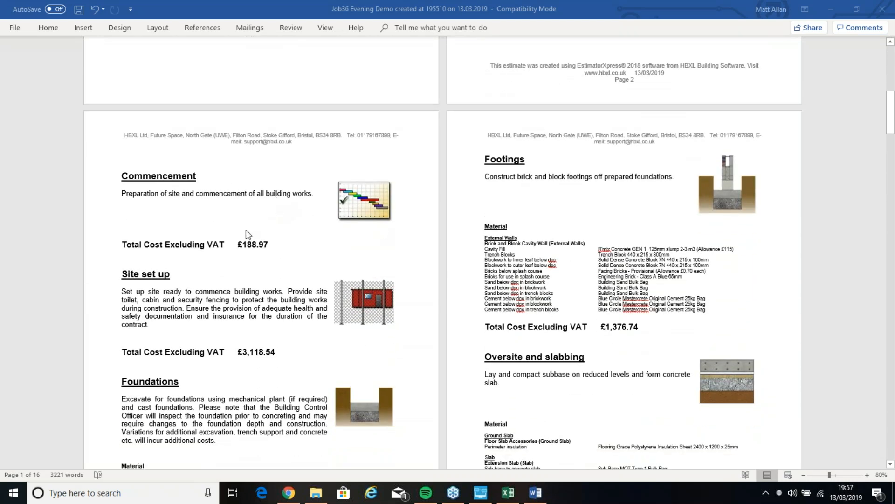
pyautogui.scroll(-2, 169, 345)
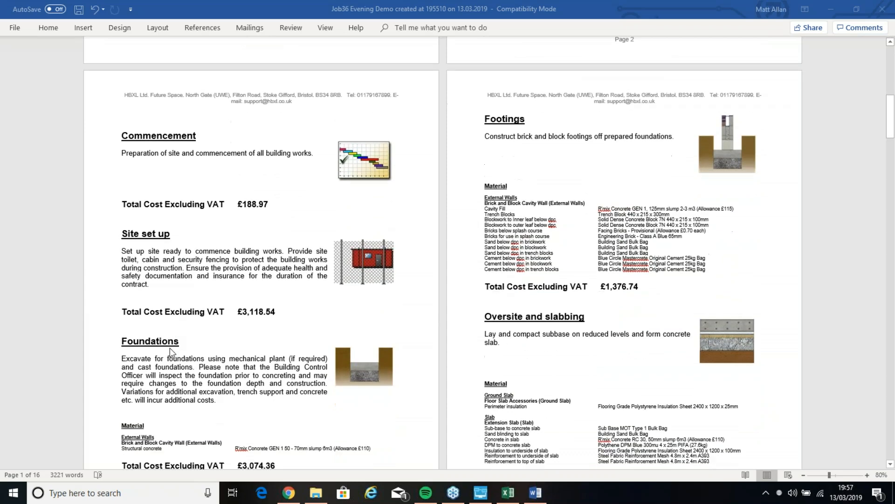
pyautogui.scroll(-3, 533, 336)
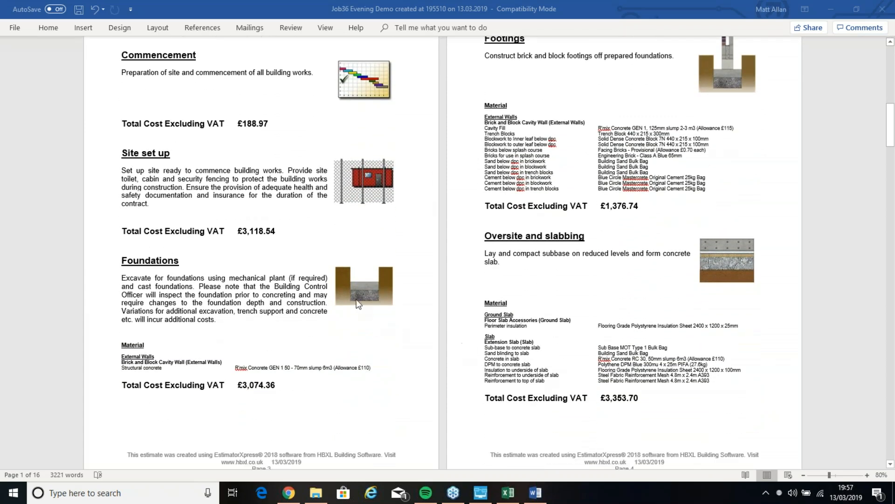
pyautogui.scroll(-8, 295, 316)
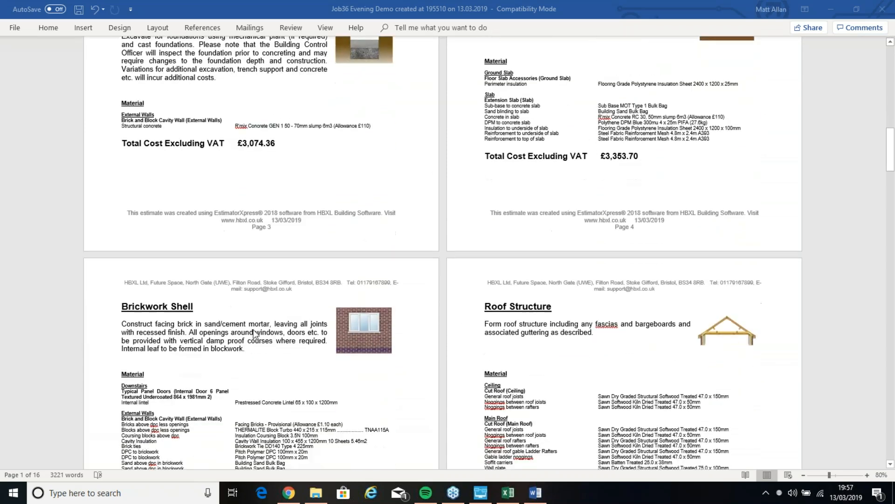
pyautogui.scroll(-6, 298, 340)
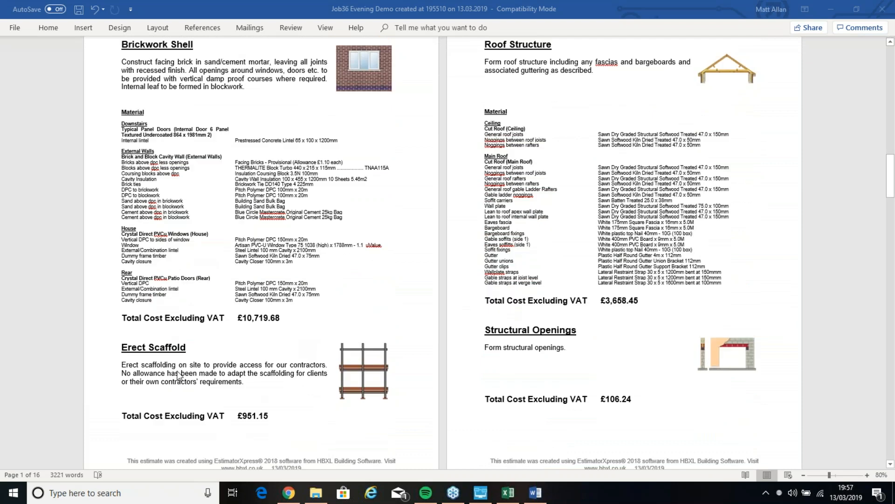
pyautogui.scroll(-3, 266, 377)
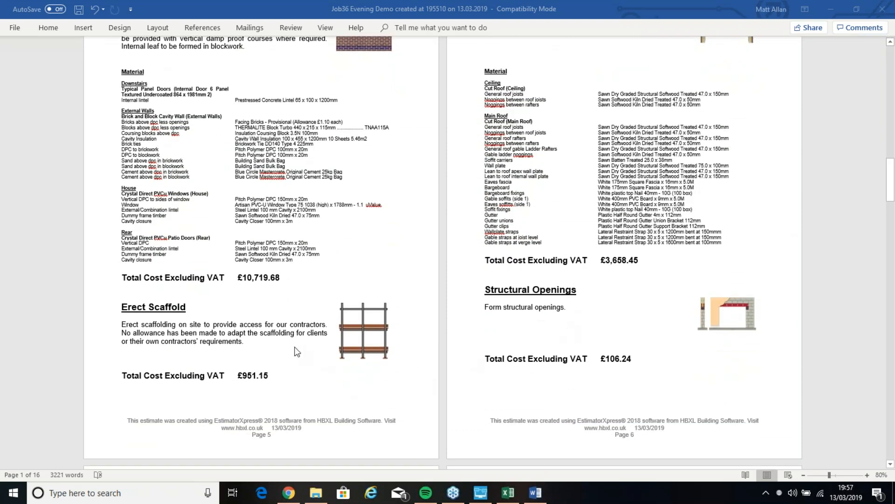
# - Read the remaining build phases from Roof Tiling to Completion, the overall cost totals and the start of the acceptance form
pyautogui.scroll(-8, 294, 353)
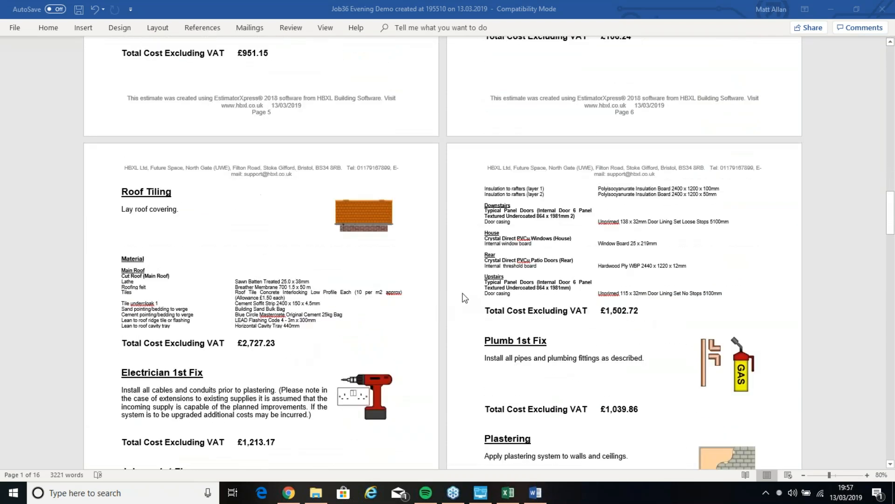
pyautogui.scroll(-5, 342, 405)
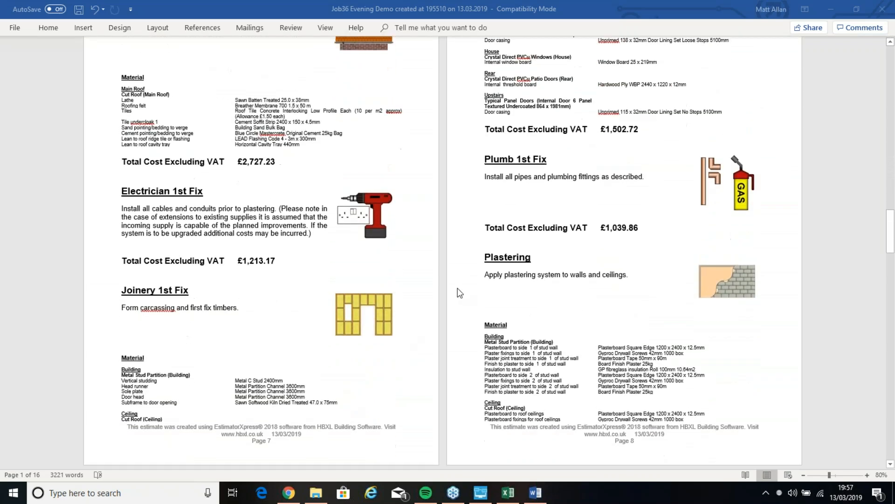
pyautogui.scroll(-10, 582, 306)
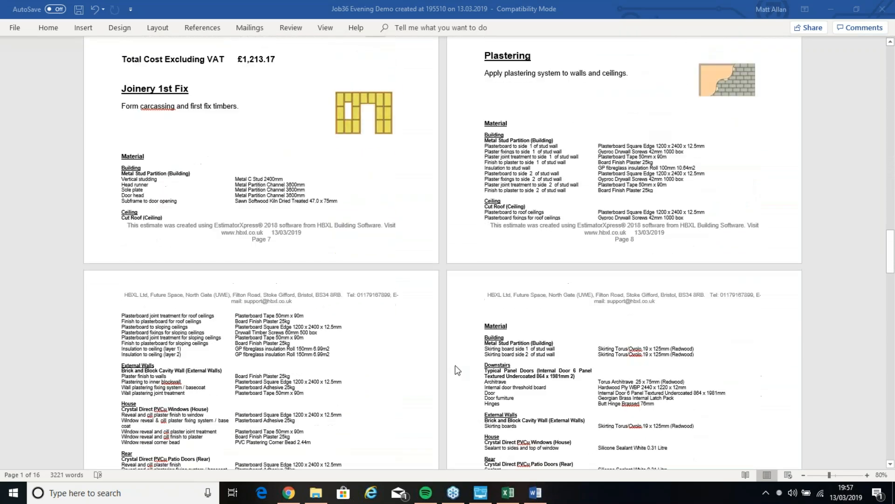
pyautogui.scroll(-10, 340, 353)
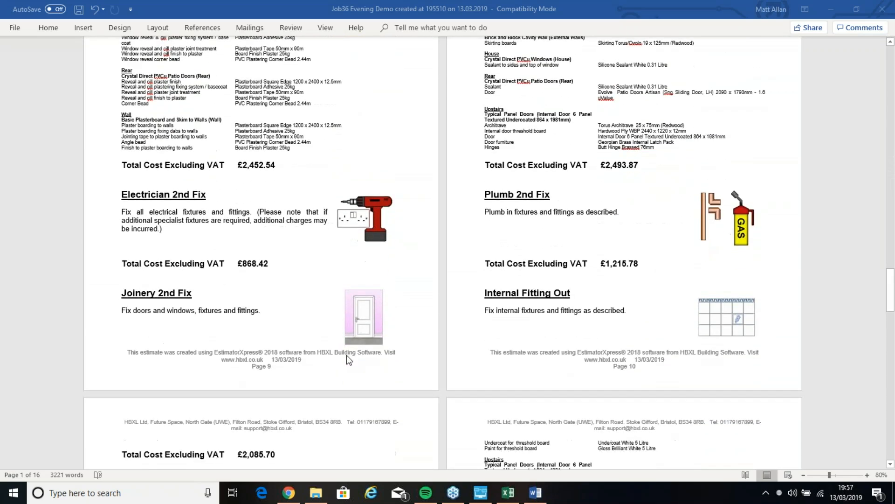
pyautogui.scroll(-9, 346, 354)
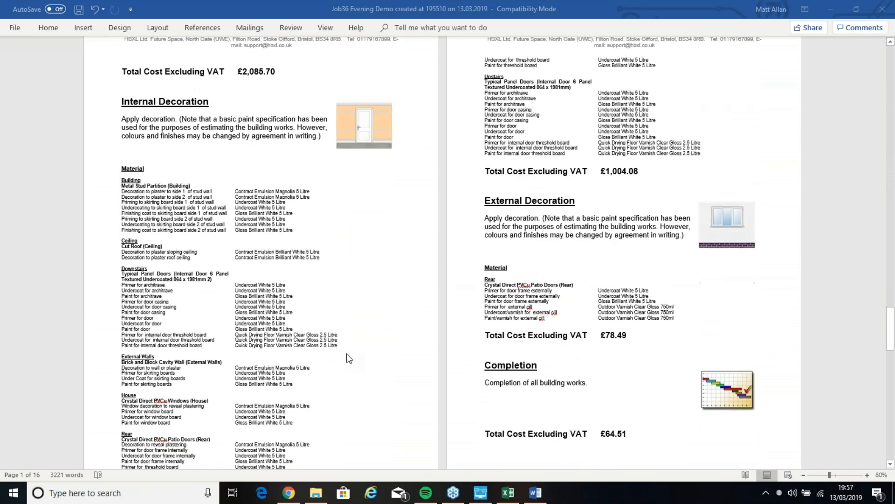
pyautogui.scroll(-6, 505, 343)
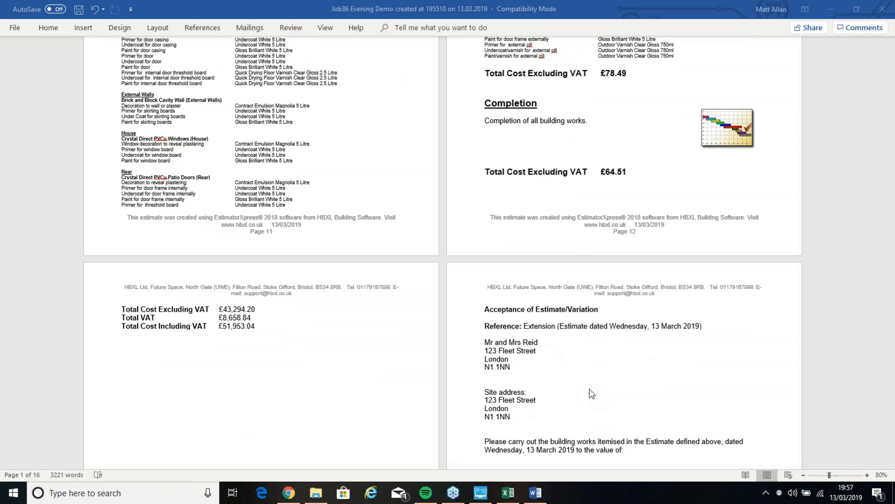
# - Read the quote's acceptance form with its signature lines and the Terms & Conditions page, and return to EstimatorXpress
pyautogui.scroll(-4, 590, 389)
pyautogui.scroll(-8, 634, 384)
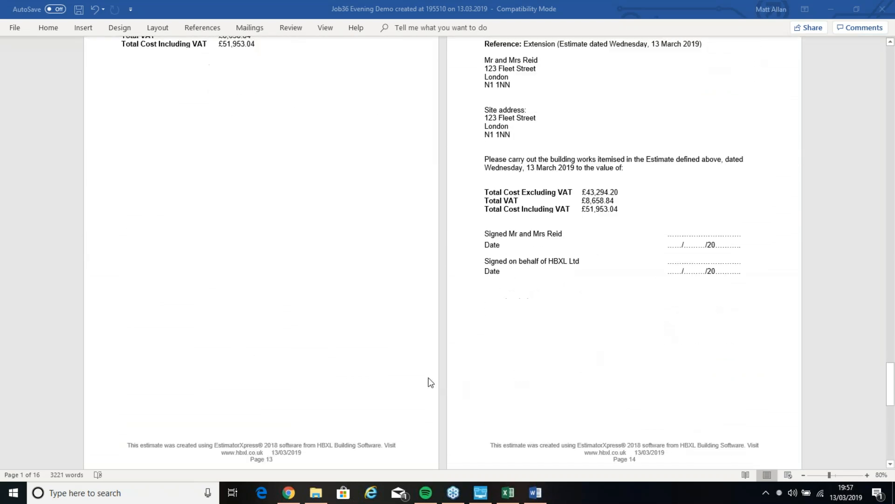
pyautogui.scroll(-3, 252, 406)
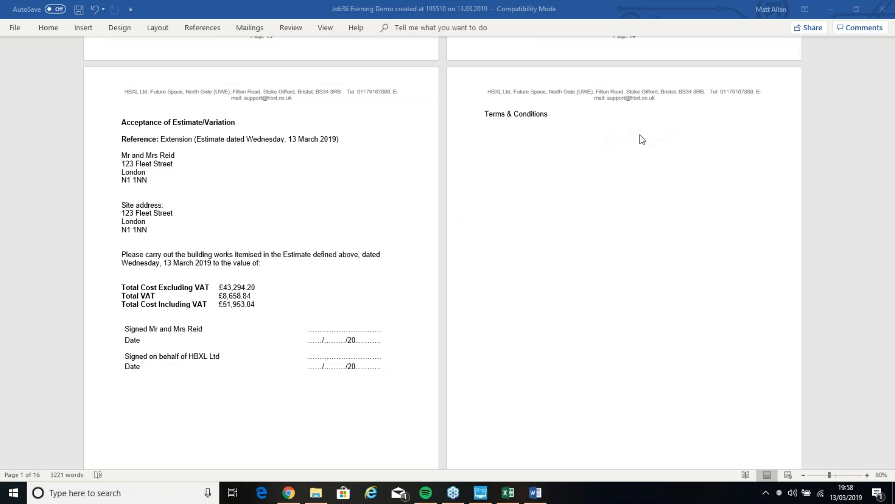
pyautogui.click(839, 10)
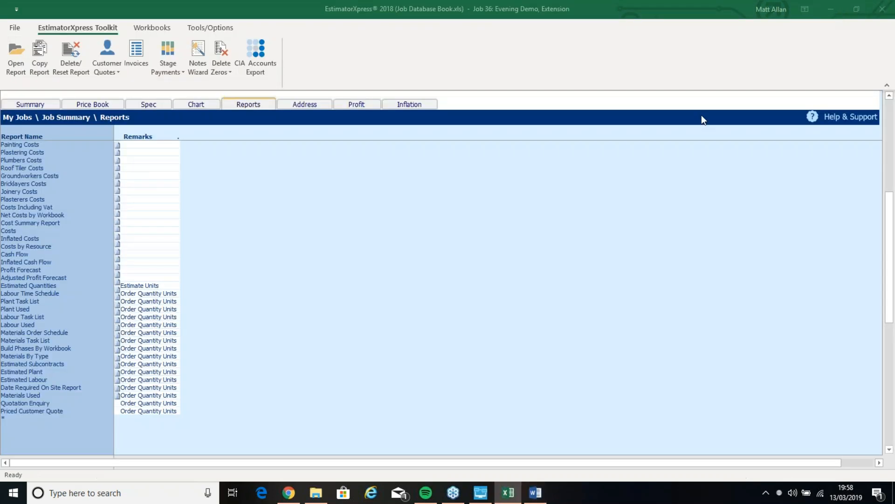
# - Generate a stage payment schedule billed at the start and/or end dates of build phases, using the sales price including inflation
pyautogui.click(168, 63)
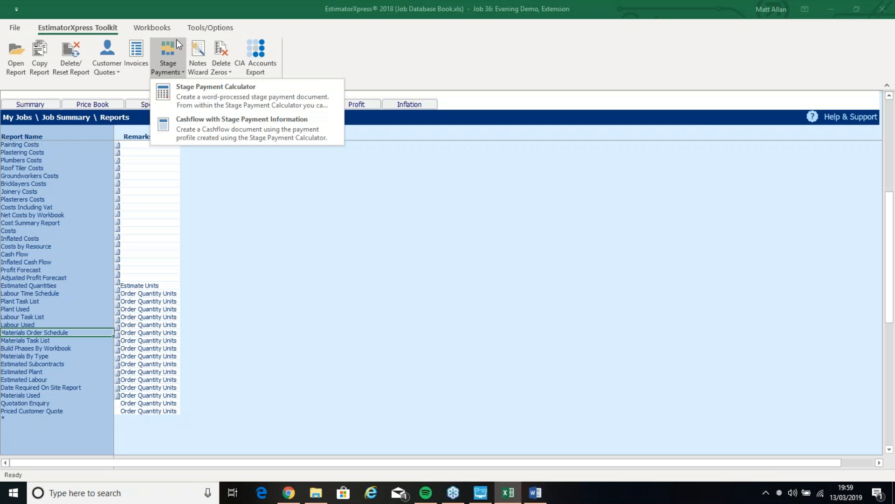
pyautogui.click(198, 95)
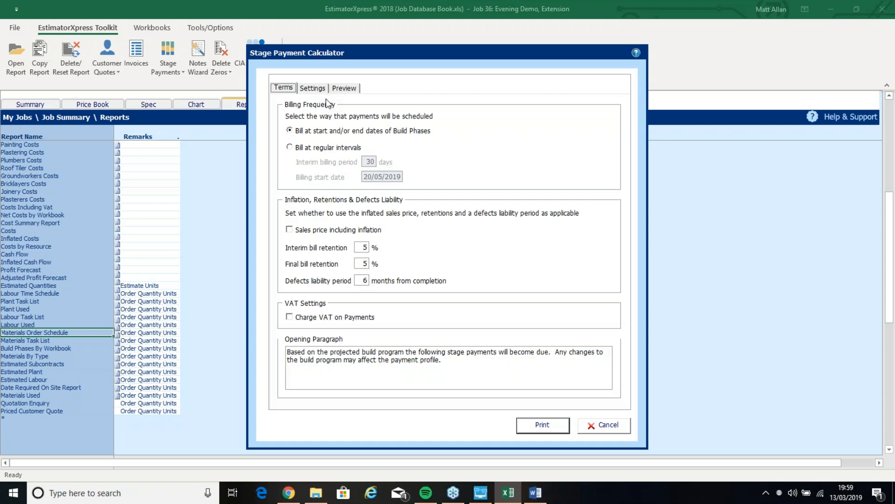
pyautogui.moveTo(333, 133)
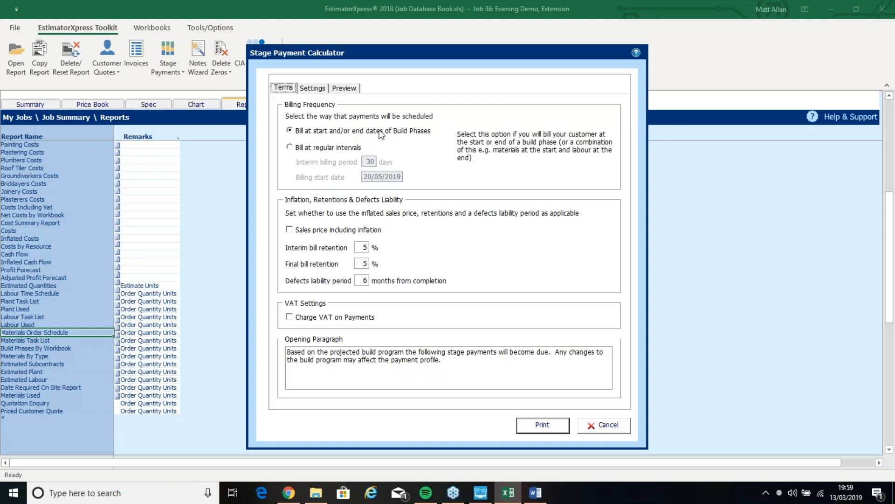
pyautogui.click(343, 147)
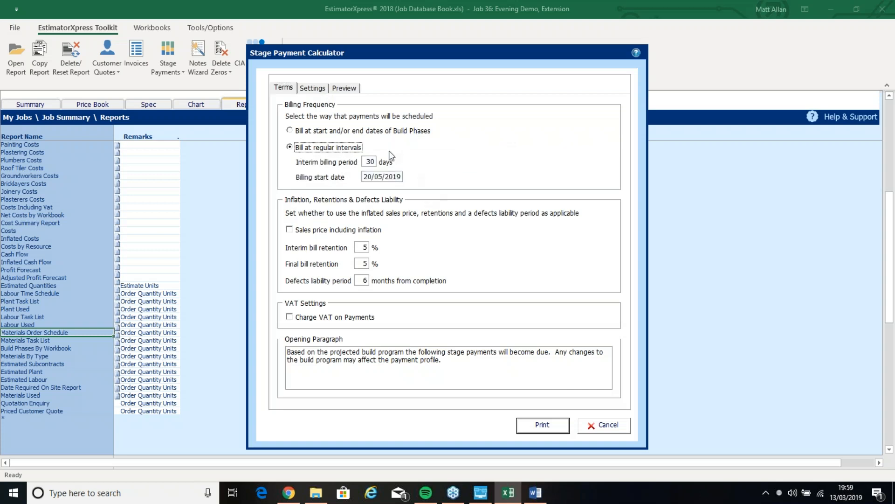
pyautogui.click(350, 131)
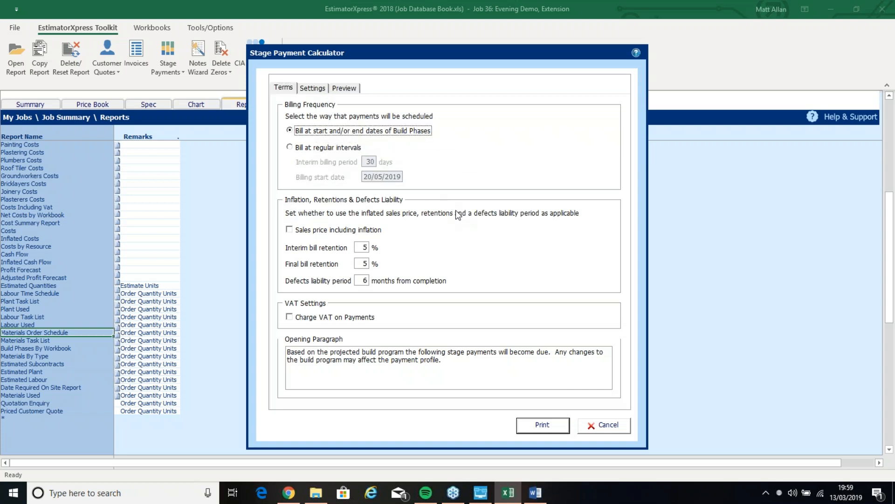
pyautogui.click(340, 230)
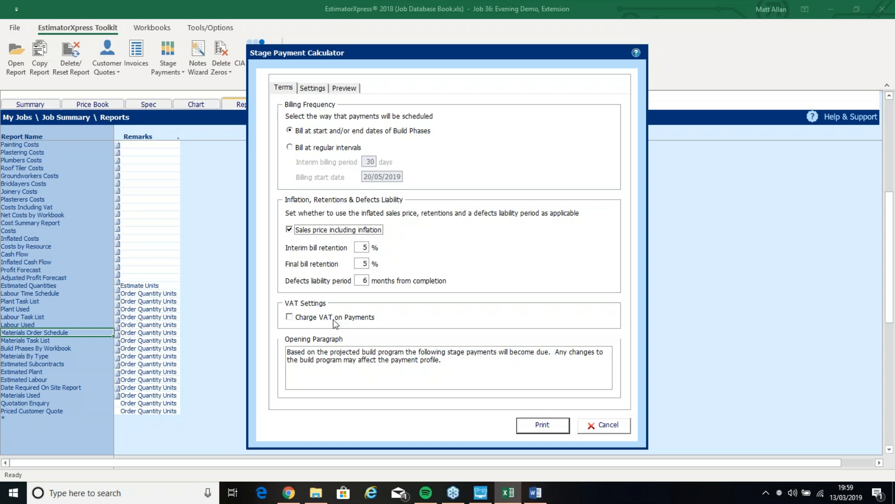
pyautogui.click(543, 425)
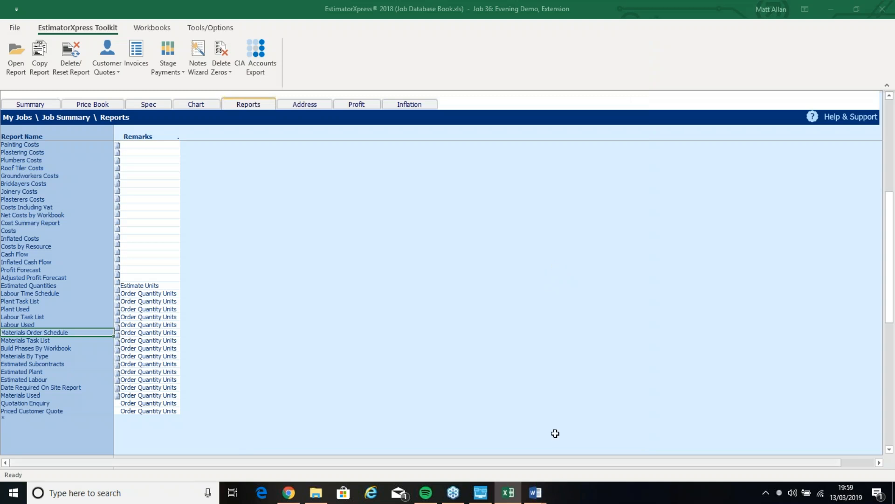
# - Examine the stage payment schedule in Word, including its dates, amounts and included build phases, and close the document
pyautogui.moveTo(541, 498)
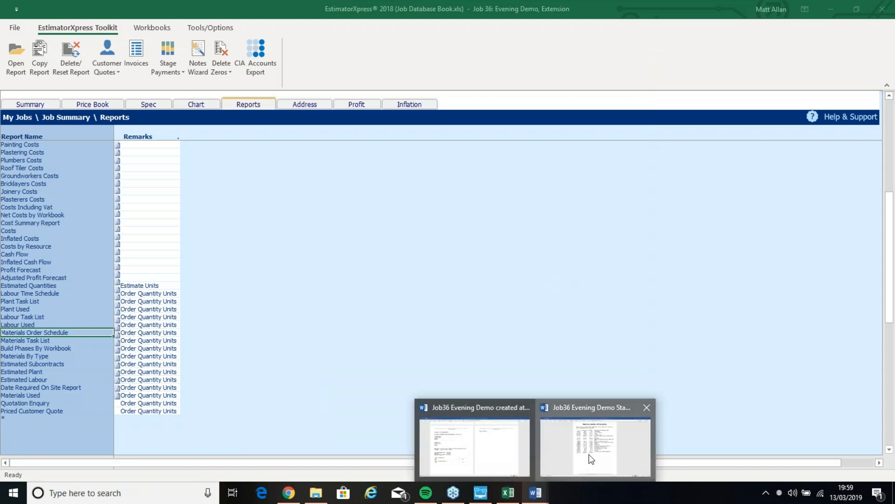
pyautogui.click(581, 459)
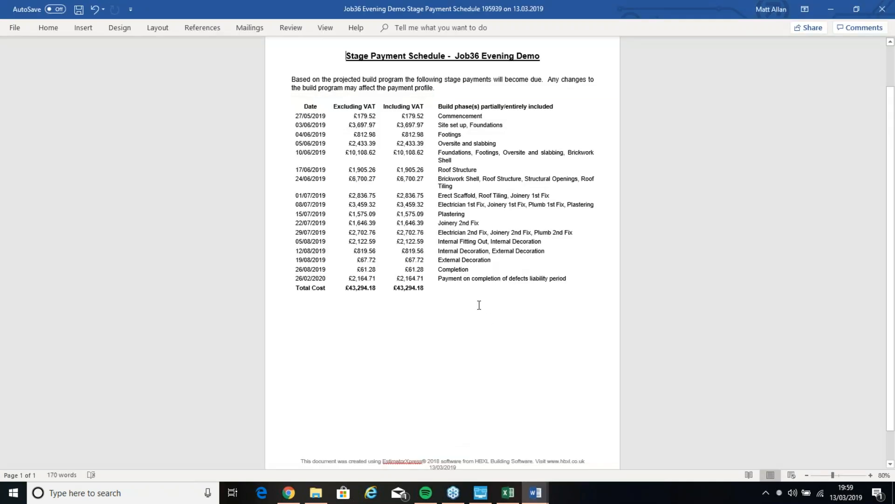
pyautogui.keyDown('ctrl'); pyautogui.scroll(2, 481, 305); pyautogui.keyUp('ctrl')
pyautogui.keyDown('ctrl'); pyautogui.scroll(1, 476, 236); pyautogui.keyUp('ctrl')
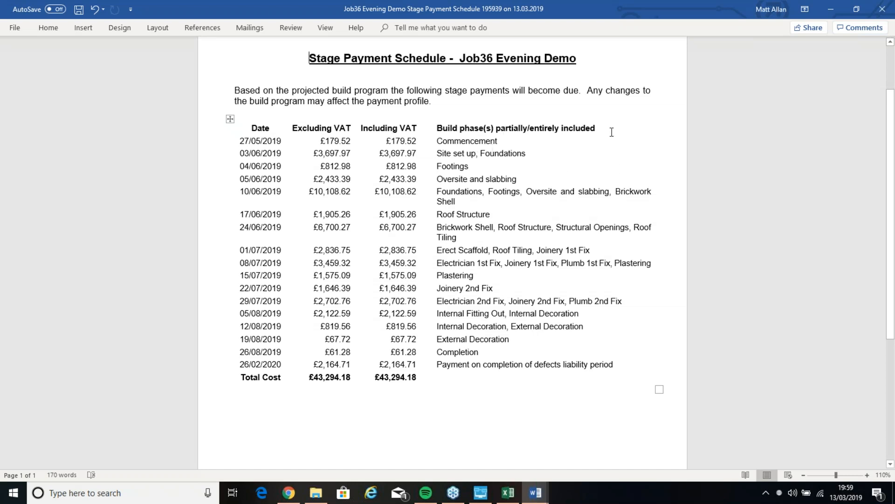
pyautogui.moveTo(596, 129); pyautogui.dragTo(475, 132)
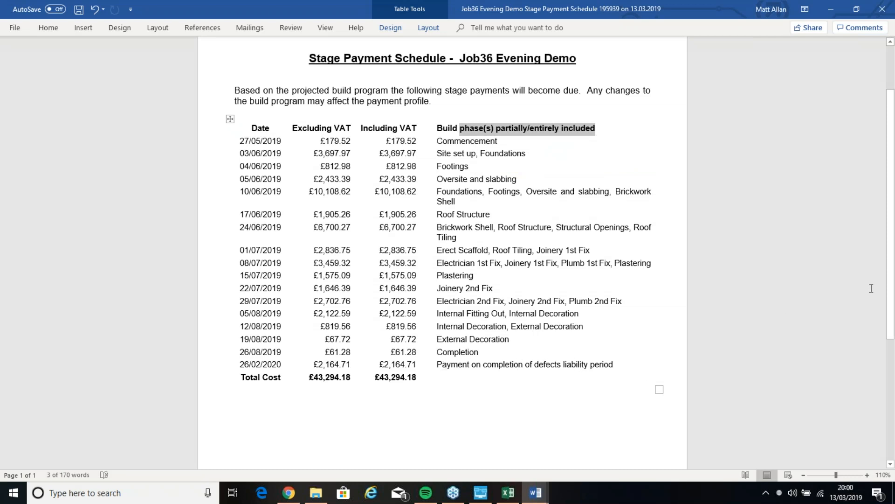
pyautogui.click(889, 277)
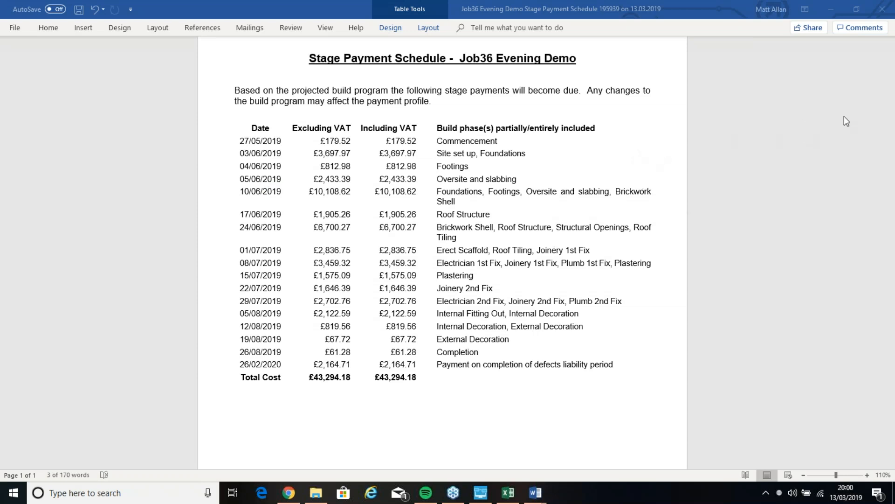
pyautogui.click(882, 9)
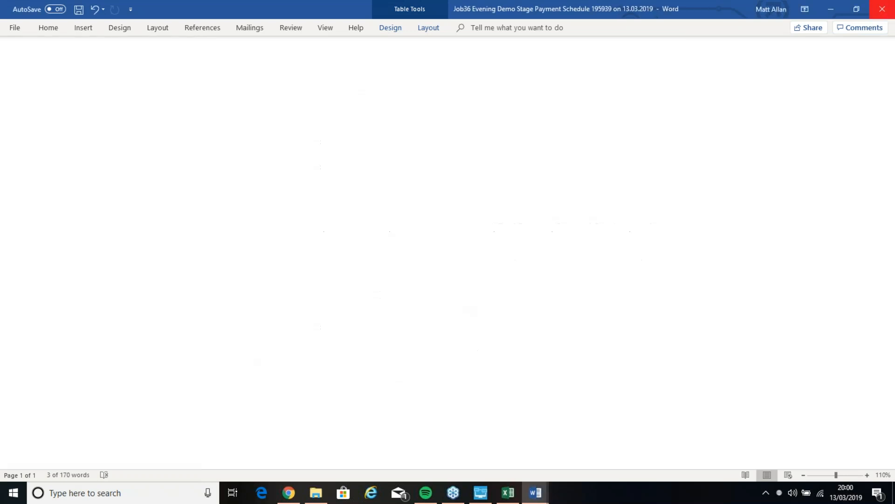